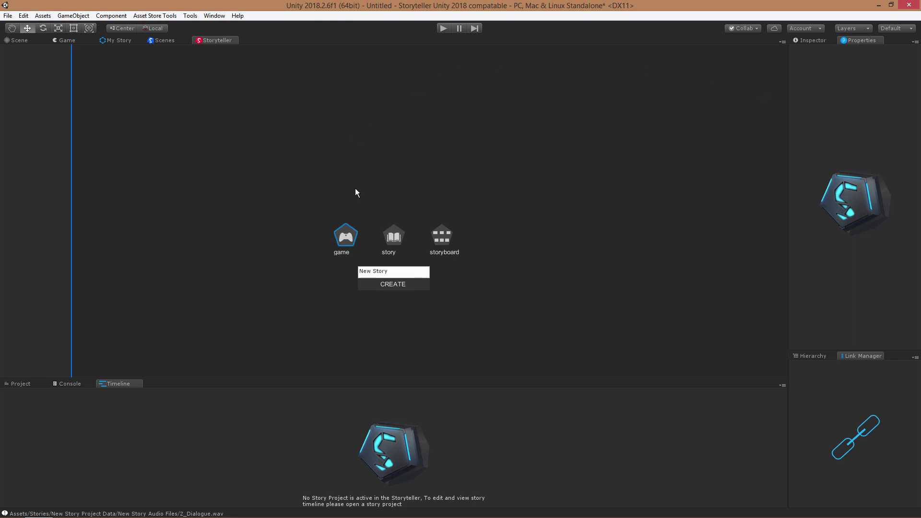
- Restore the Default editor layout and open the DaiMangou Storyteller tool
left_click(896, 27)
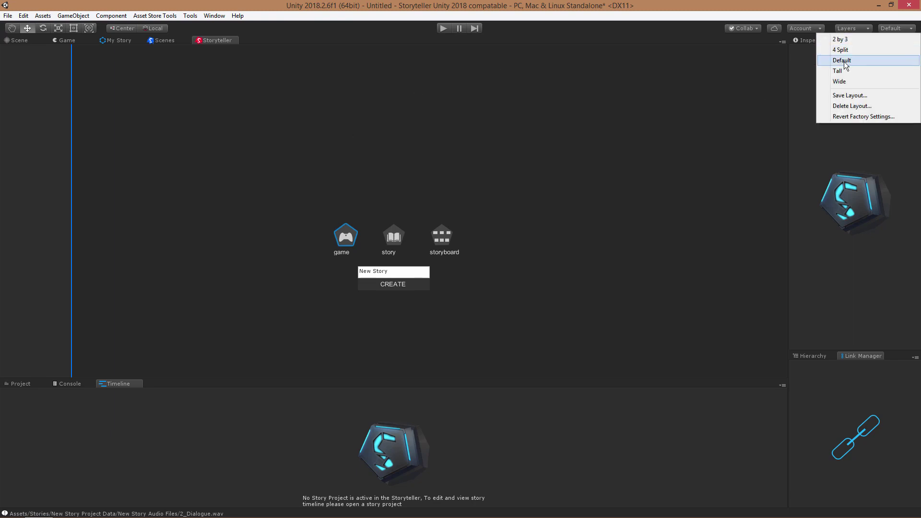
left_click(844, 61)
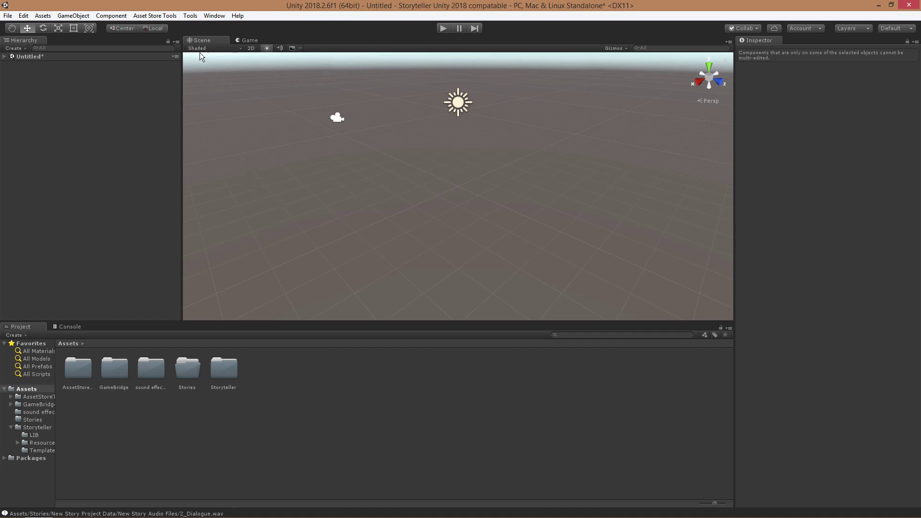
left_click(189, 16)
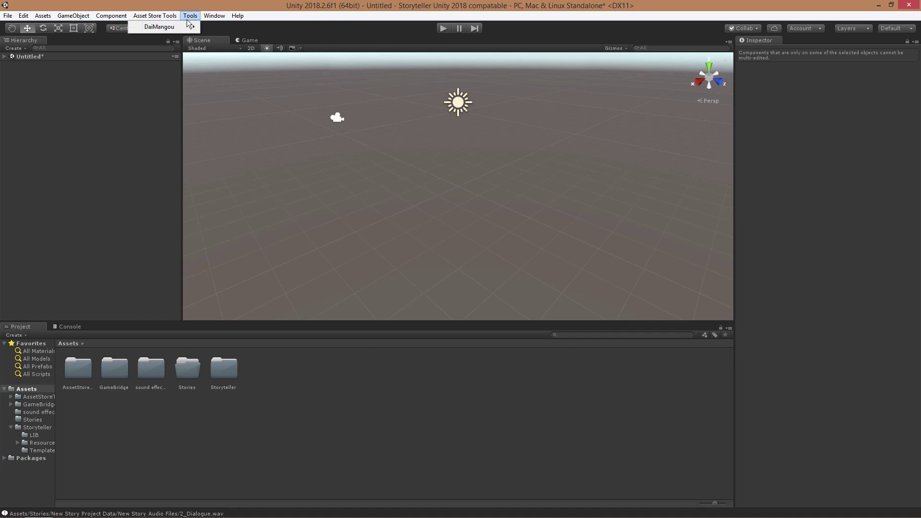
mouse_move(170, 27)
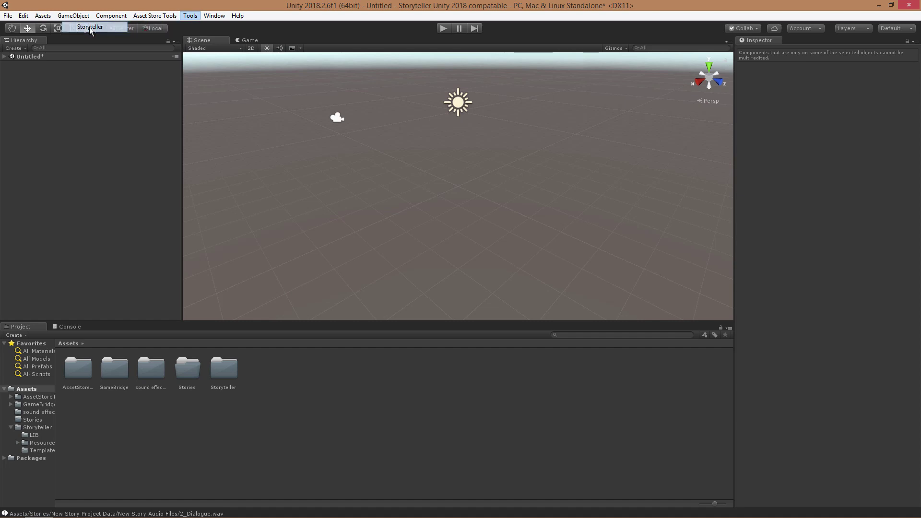
left_click(90, 27)
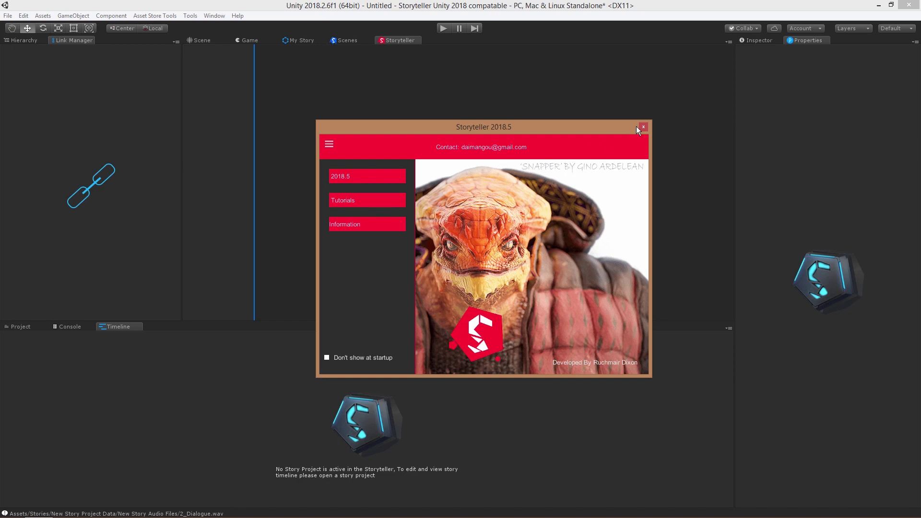
- Read the tutorial instructions and the version 2018.5 update notes in the Storyteller welcome window, and close it
left_click_drag(470, 126, 439, 81)
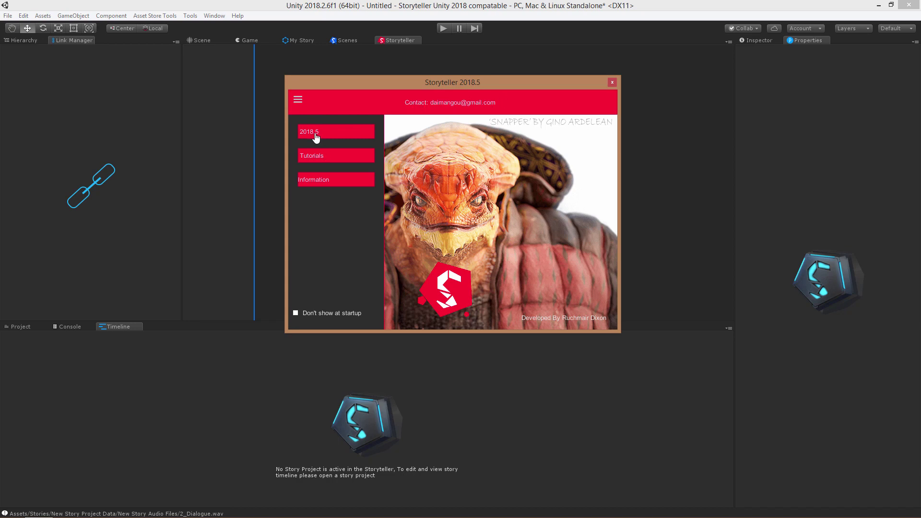
left_click(311, 156)
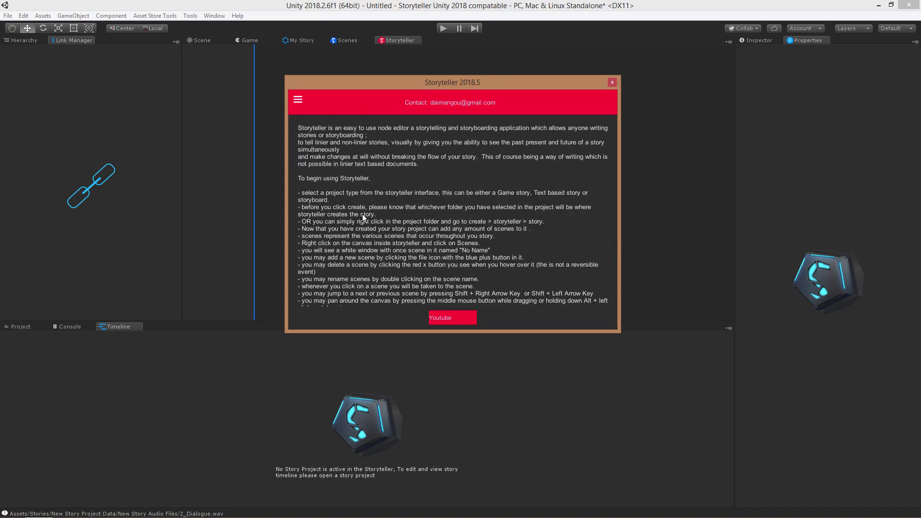
scroll(365, 214, "down", 10)
scroll(379, 216, "up", 10)
scroll(382, 219, "down", 5)
scroll(389, 219, "up", 5)
left_click(300, 99)
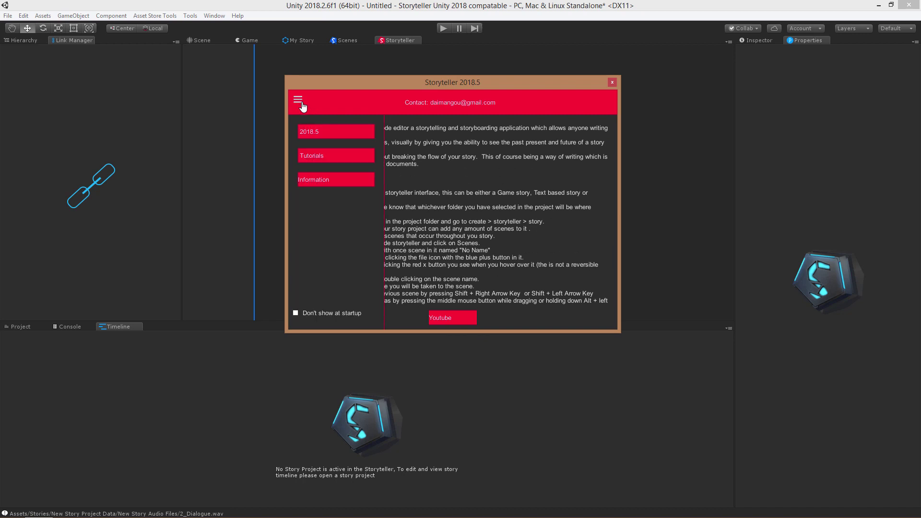
left_click(331, 182)
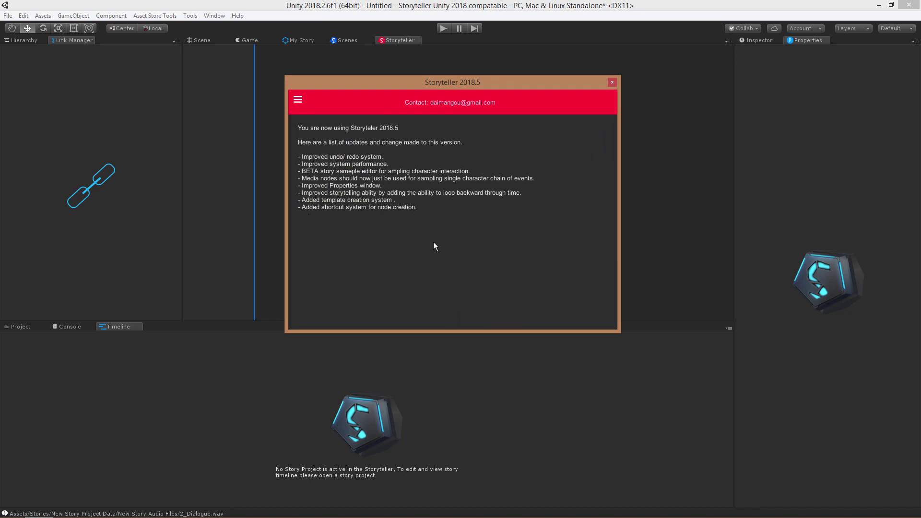
left_click(613, 83)
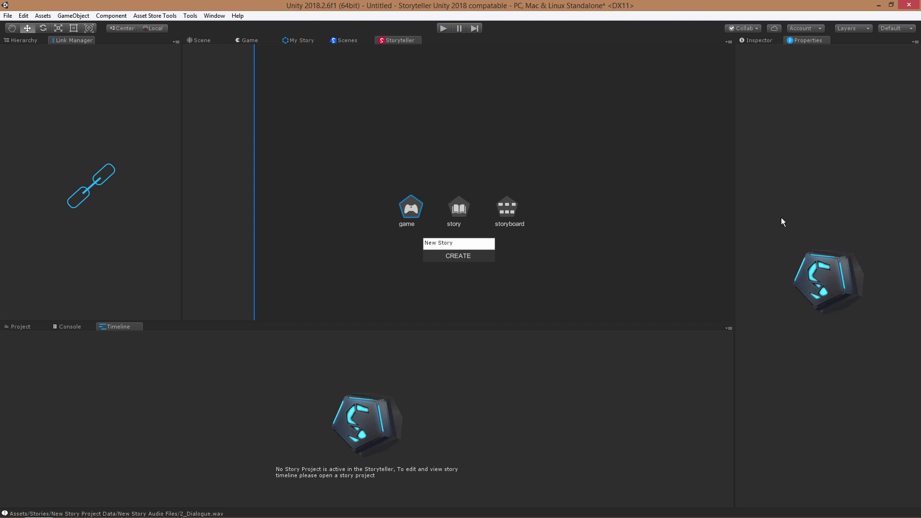
- Dock the Link Manager and Hierarchy together below Properties, and resize the panes to enlarge the Storyteller canvas
left_click(298, 41)
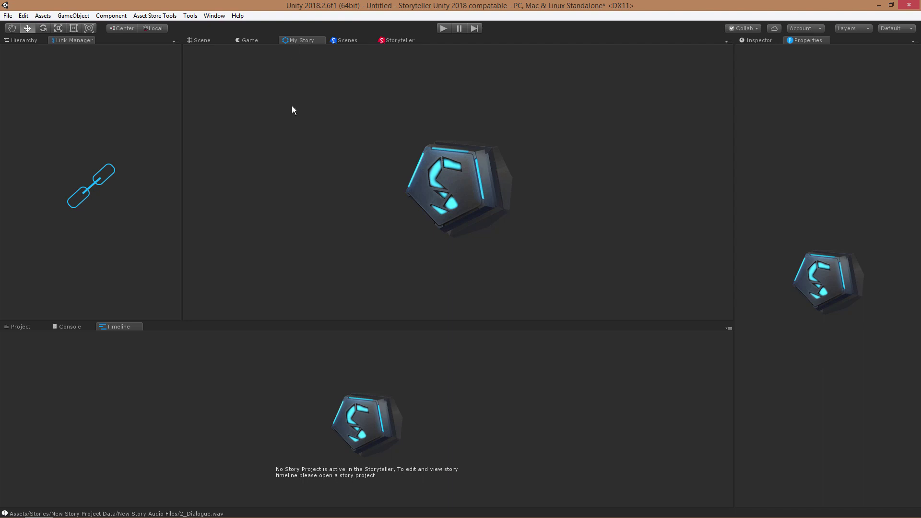
left_click(395, 41)
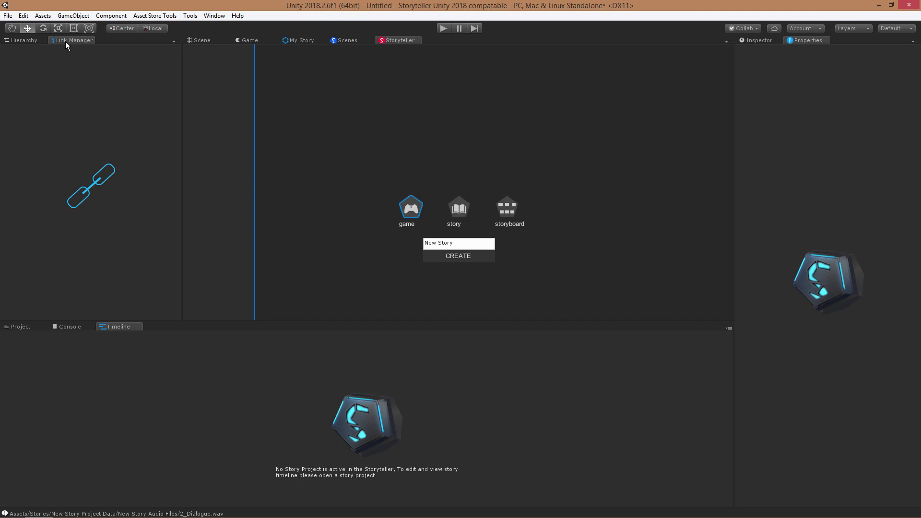
left_click_drag(65, 41, 857, 417)
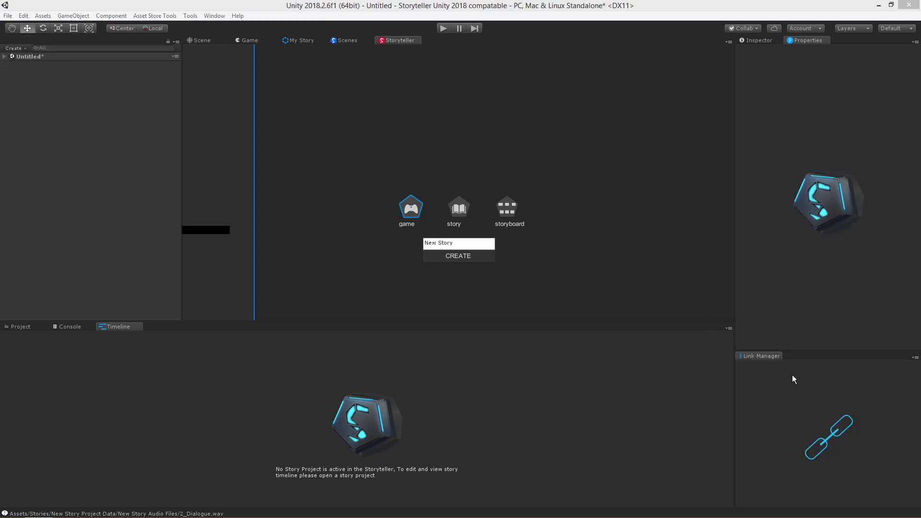
left_click_drag(794, 379, 803, 360)
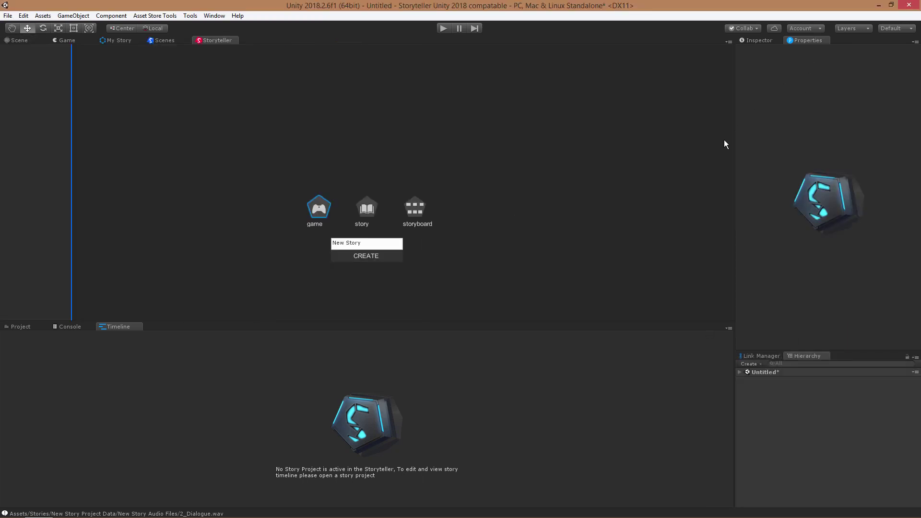
left_click_drag(734, 148, 862, 148)
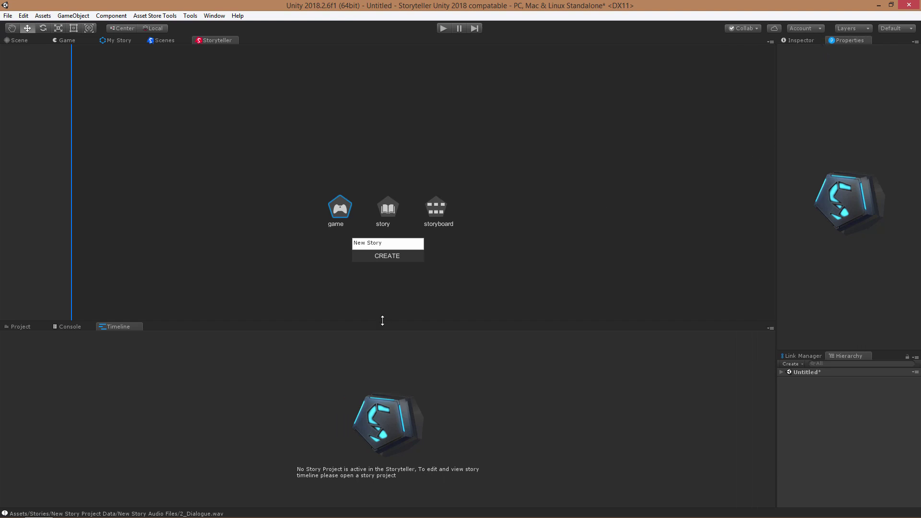
left_click_drag(382, 321, 384, 377)
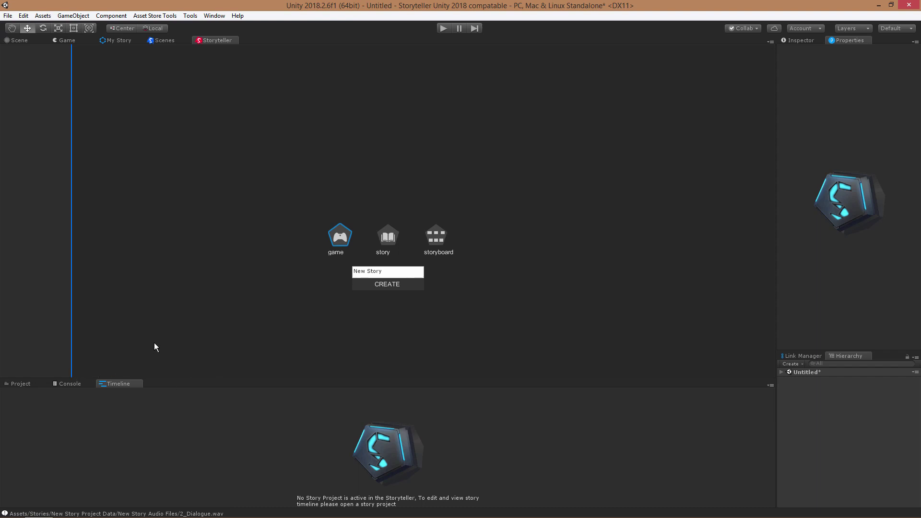
- Show the project assets, widen the folder tree, and open the Stories folder
left_click(21, 384)
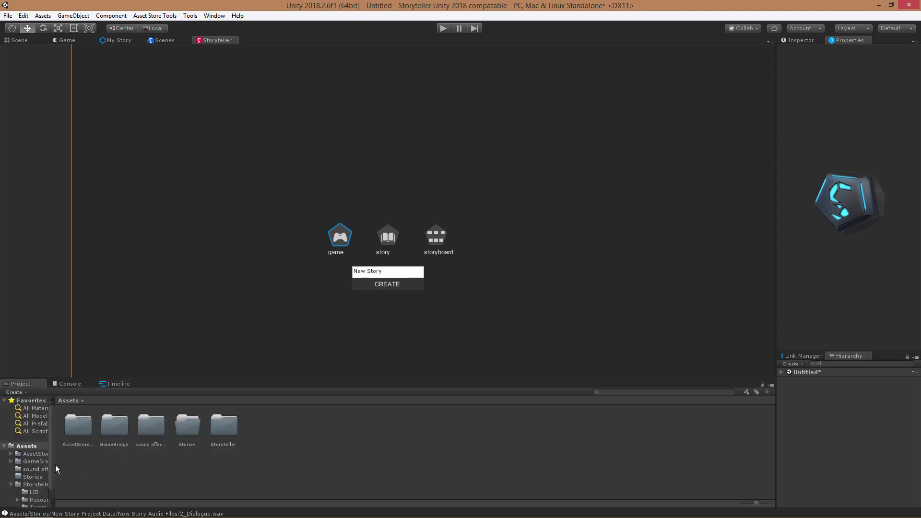
left_click_drag(55, 465, 175, 474)
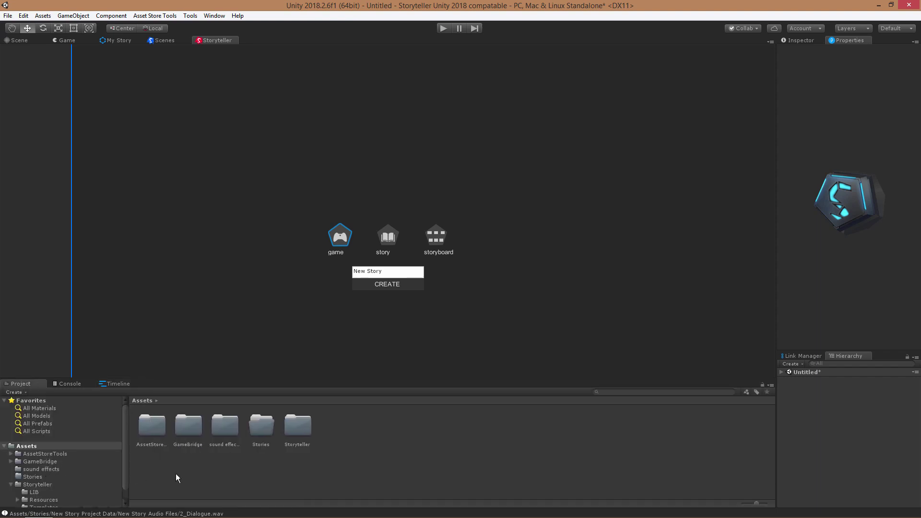
left_click(125, 469)
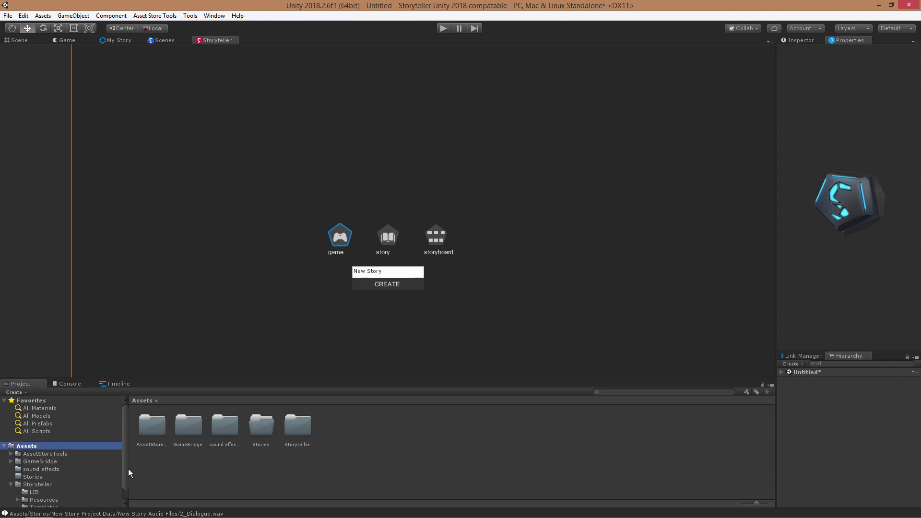
left_click_drag(128, 468, 105, 468)
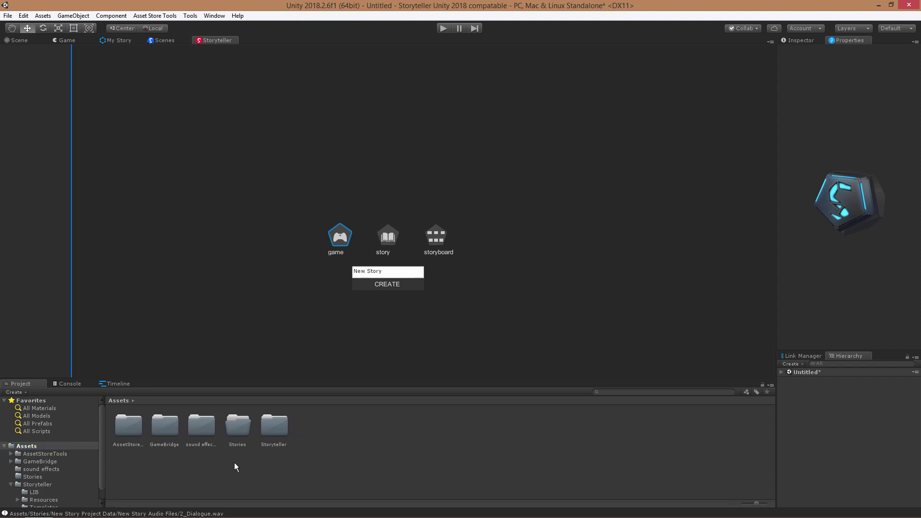
double_click(237, 425)
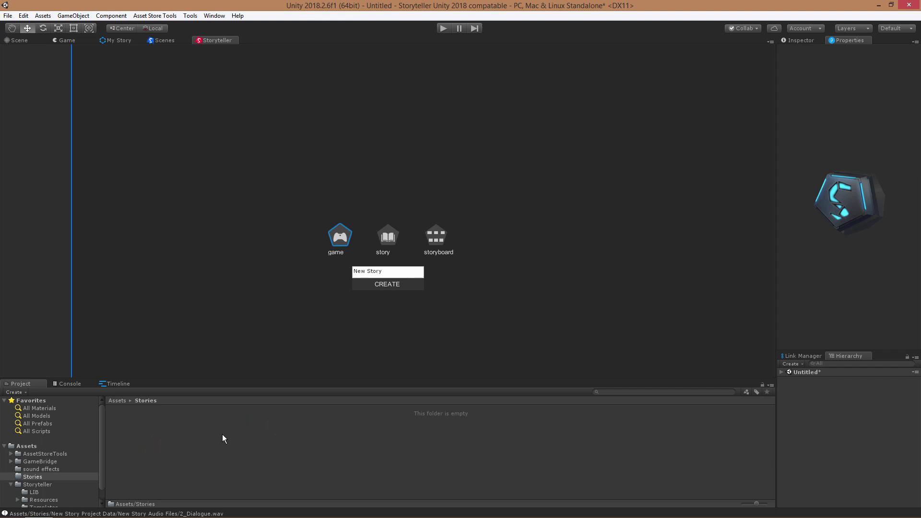
right_click(202, 430)
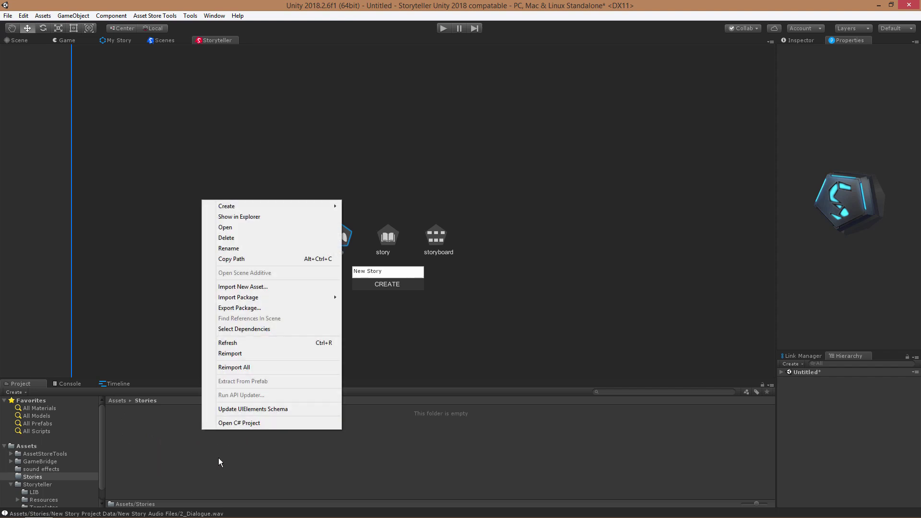
mouse_move(238, 207)
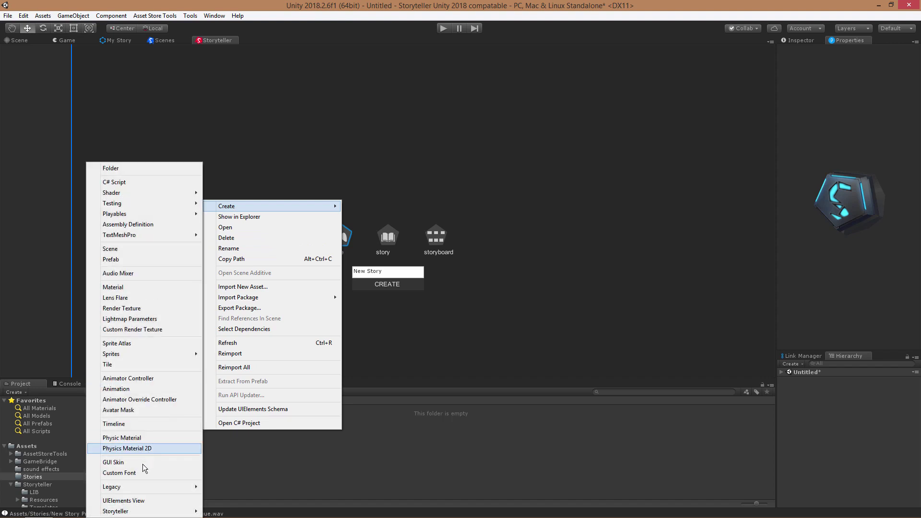
mouse_move(144, 511)
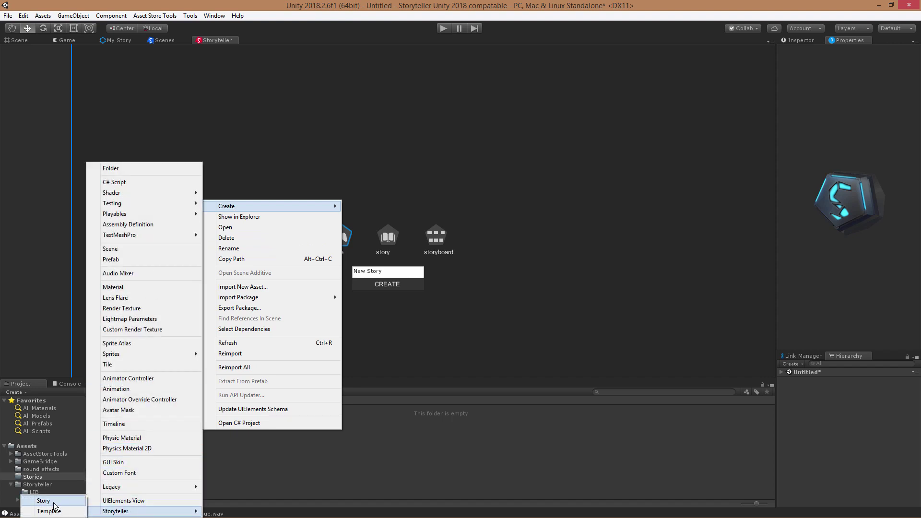
left_click(43, 501)
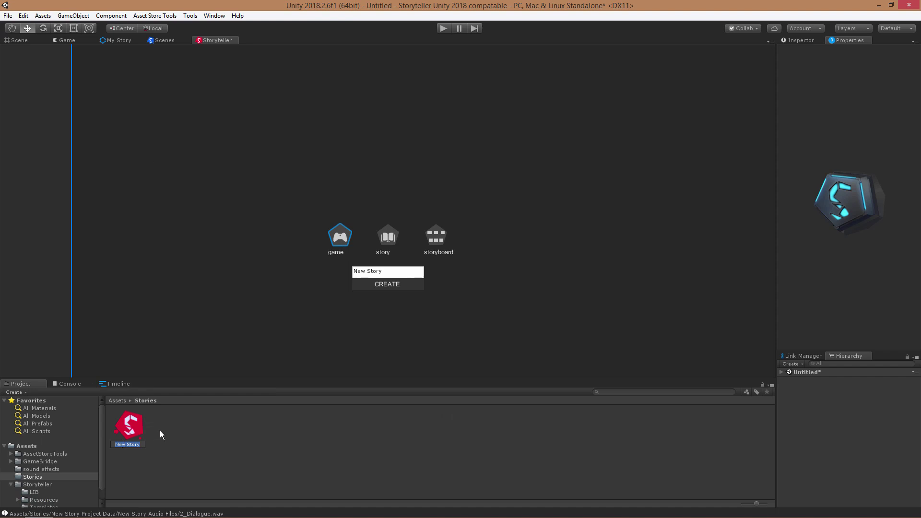
key("Escape")
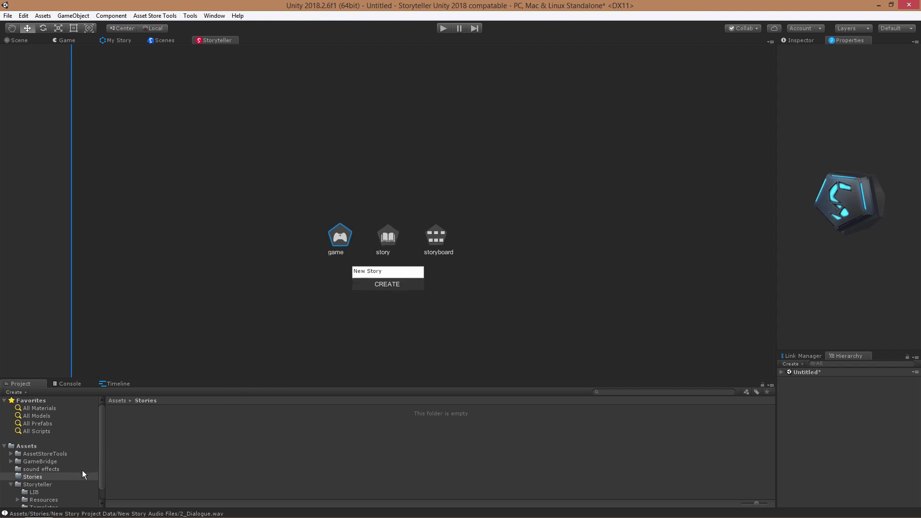
- Choose the game project type and create a Storyteller story asset named "my story" in the Stories folder
left_click(36, 476)
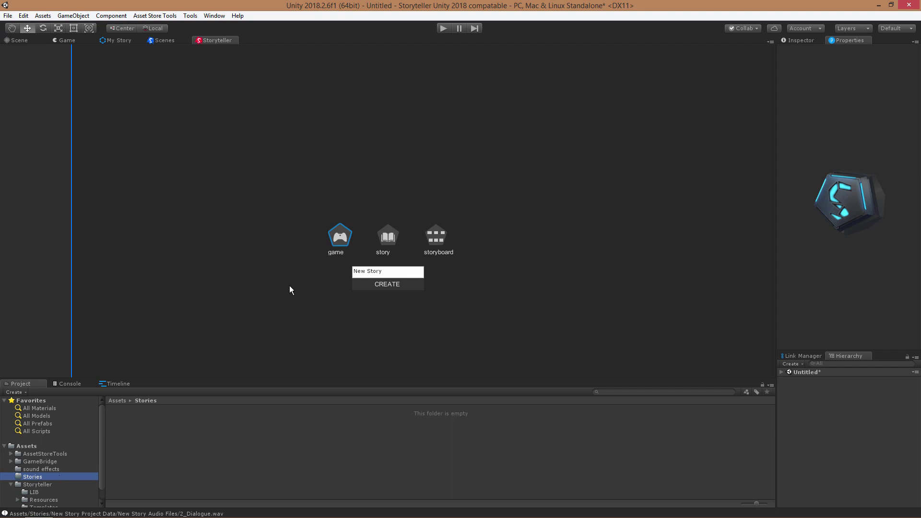
left_click(386, 240)
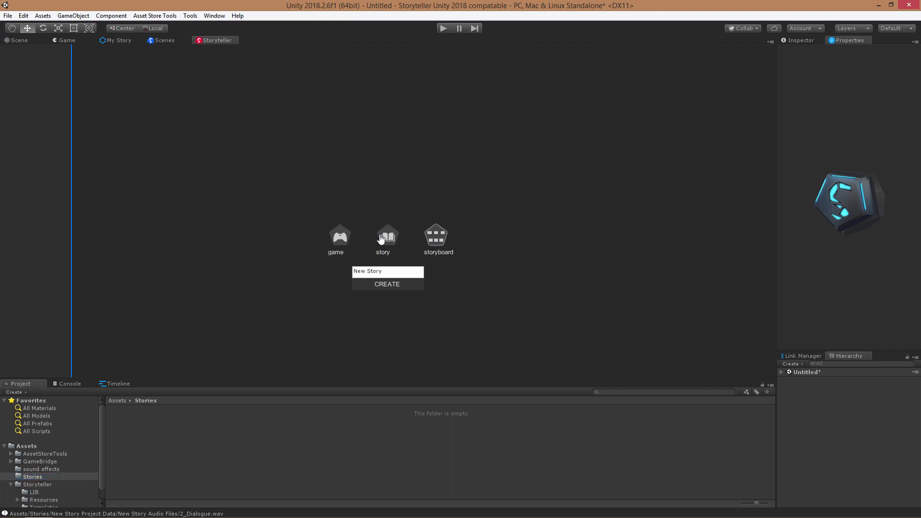
left_click(346, 234)
right_click(183, 439)
mouse_move(214, 215)
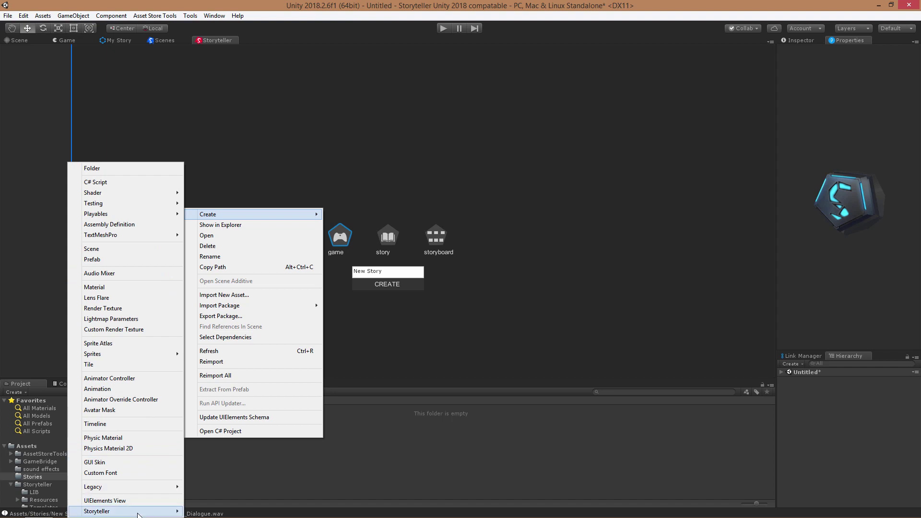
mouse_move(139, 513)
left_click(25, 500)
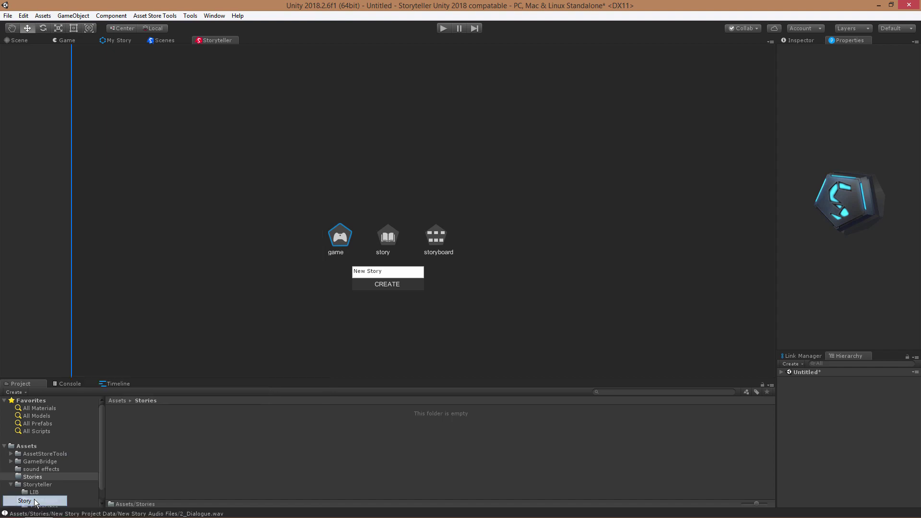
type("my")
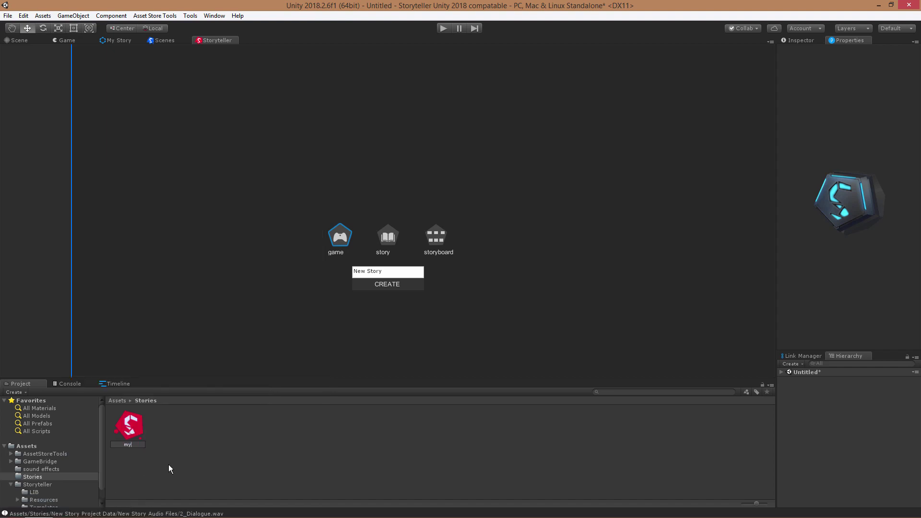
type(" story")
key("Return")
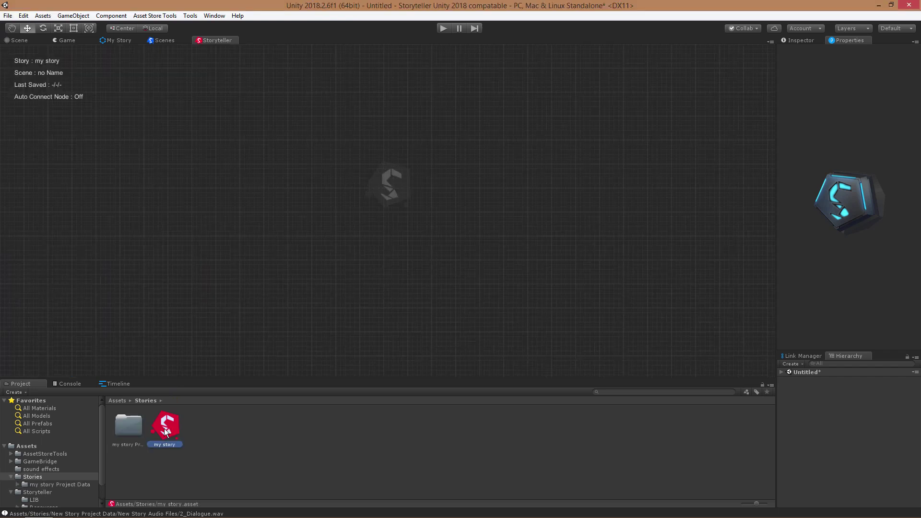
- Open the my story Project Data folder and inspect its audio files and image files subfolders
double_click(128, 428)
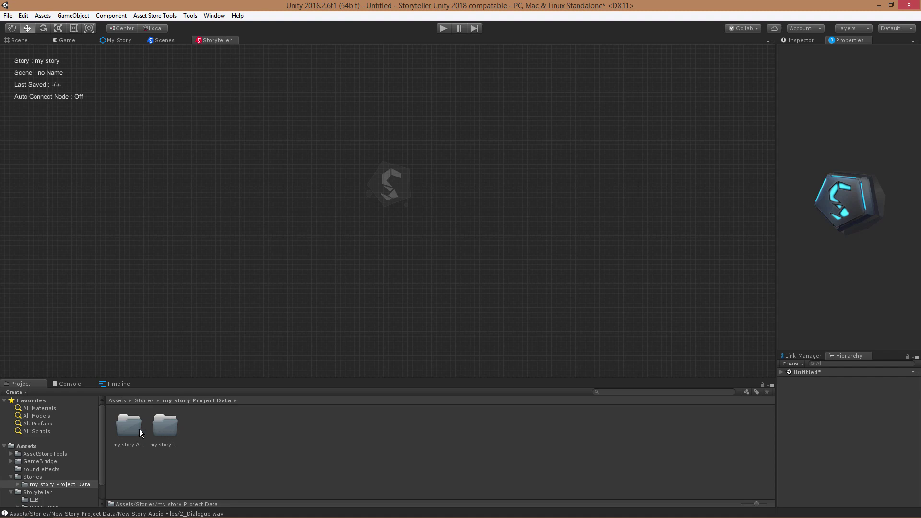
left_click(130, 425)
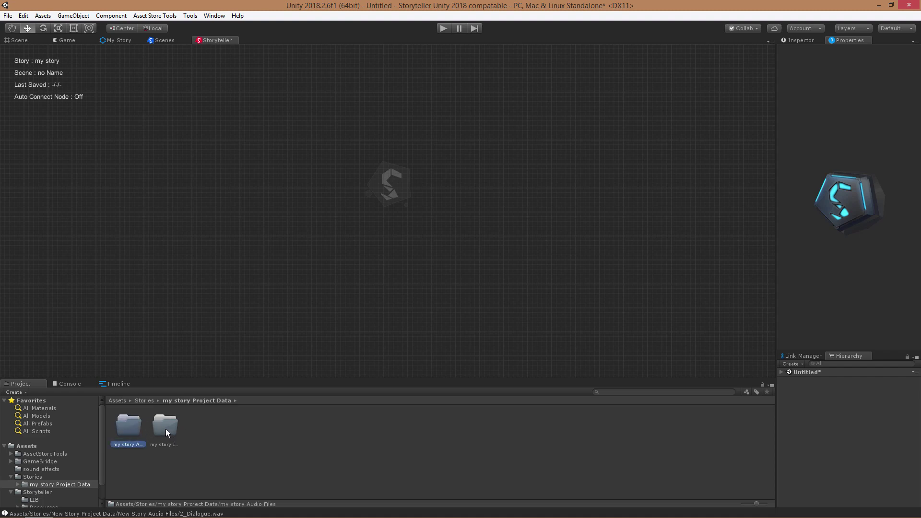
left_click(166, 429)
left_click(129, 426)
left_click(165, 429)
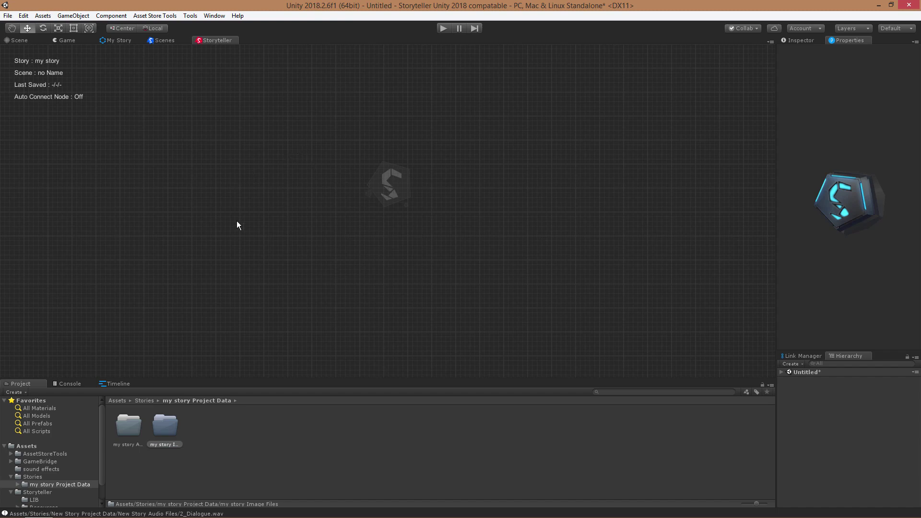
right_click(249, 157)
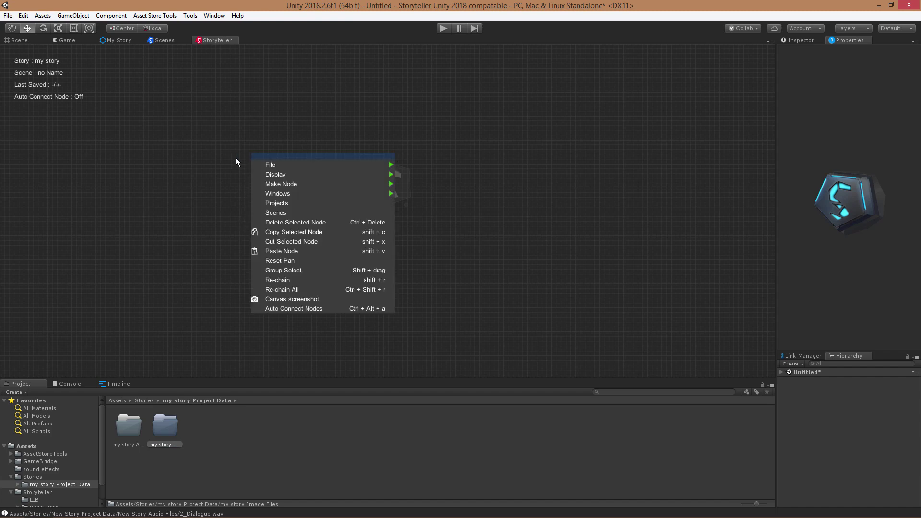
left_click(250, 164)
right_click(307, 159)
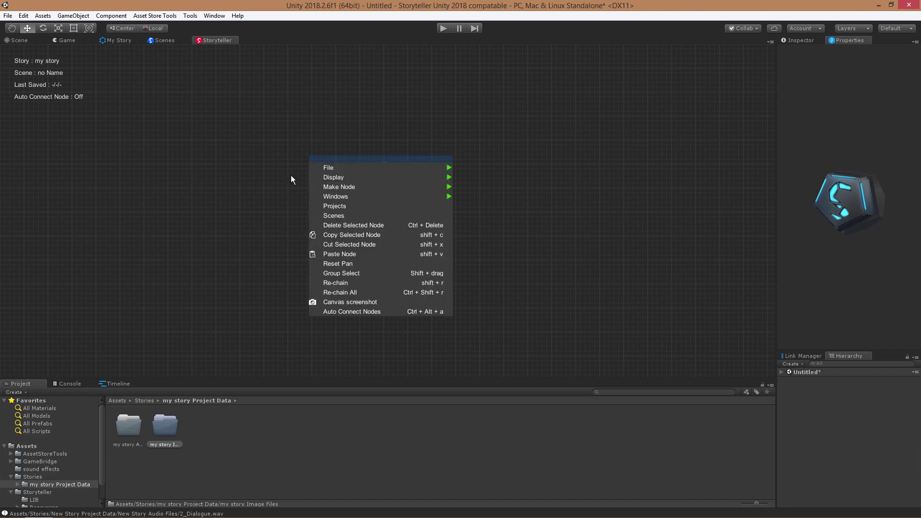
left_click(275, 191)
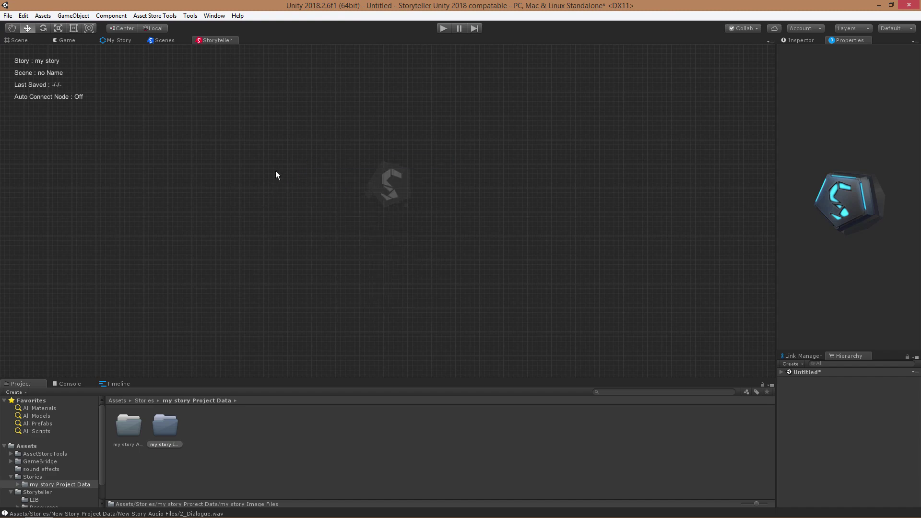
right_click(276, 172)
mouse_move(413, 178)
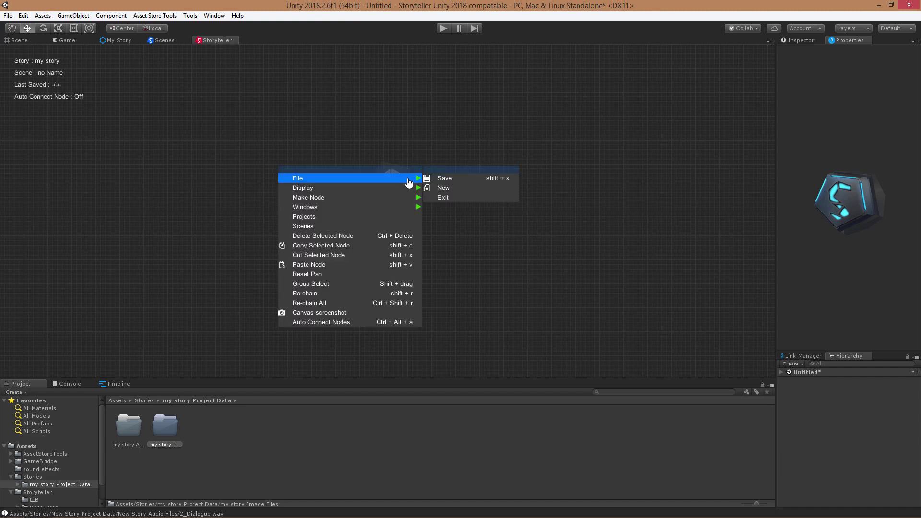
left_click(463, 192)
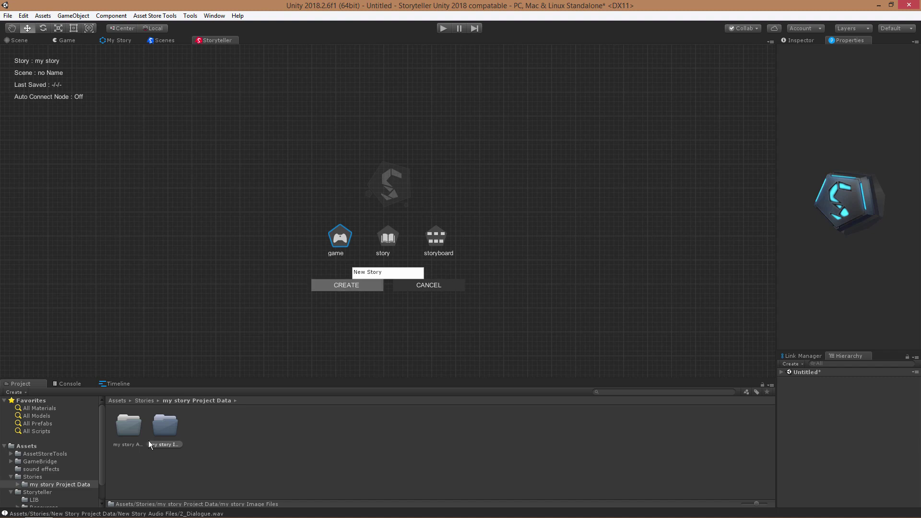
left_click(90, 485)
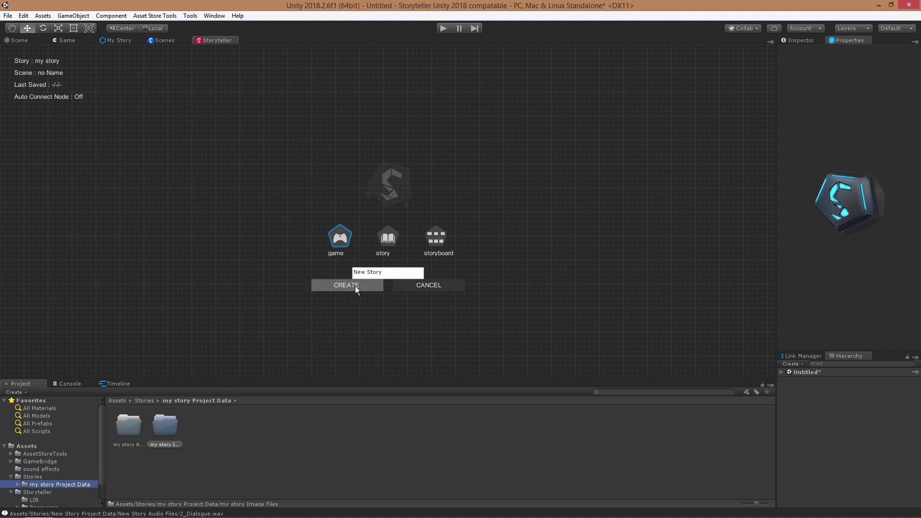
left_click(453, 288)
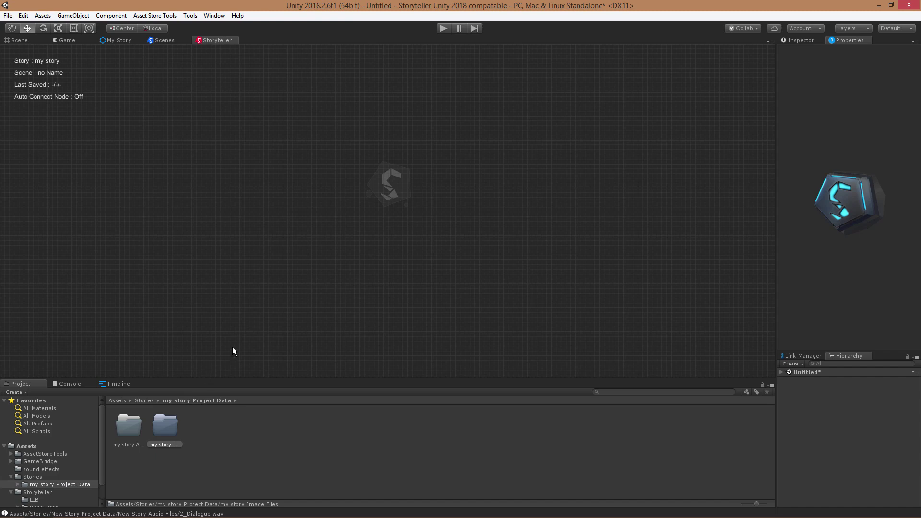
- Add an Action node to the canvas with the text "hgf" and expand its image area
right_click(318, 188)
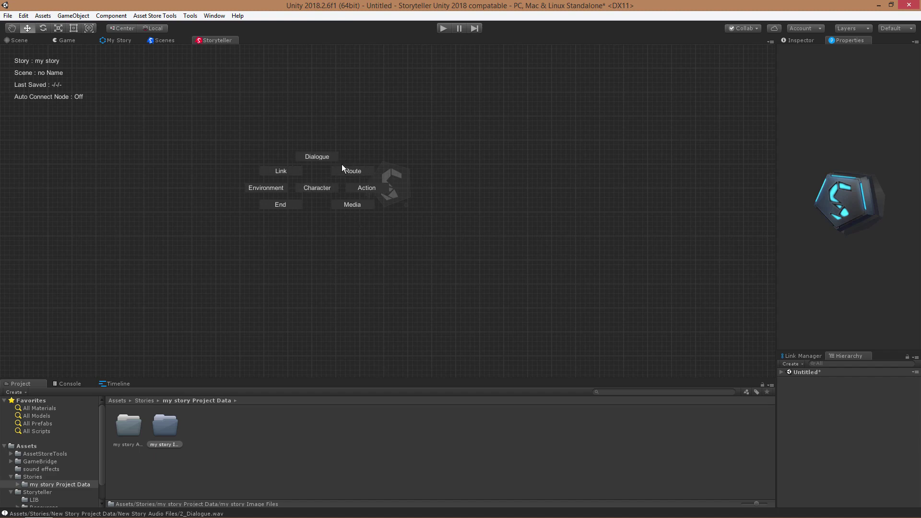
left_click(367, 187)
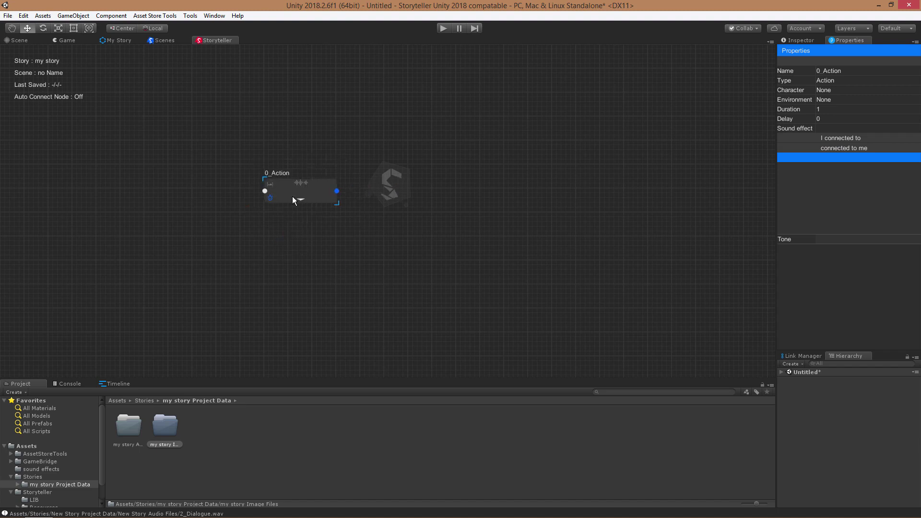
left_click_drag(293, 193, 278, 206)
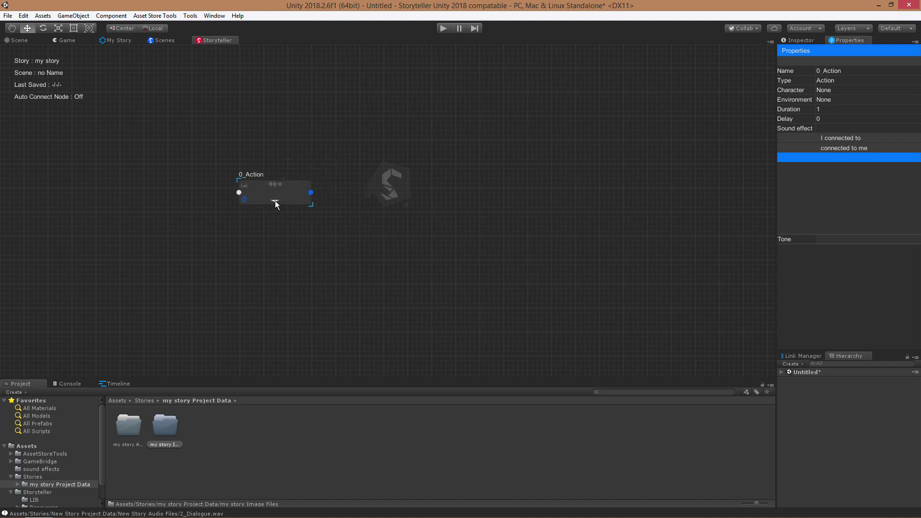
left_click(274, 202)
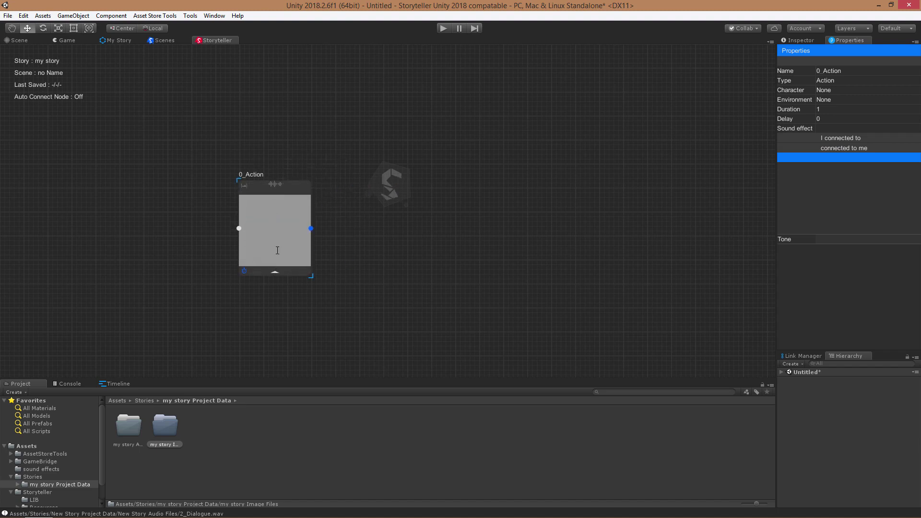
type("hgf")
left_click(244, 187)
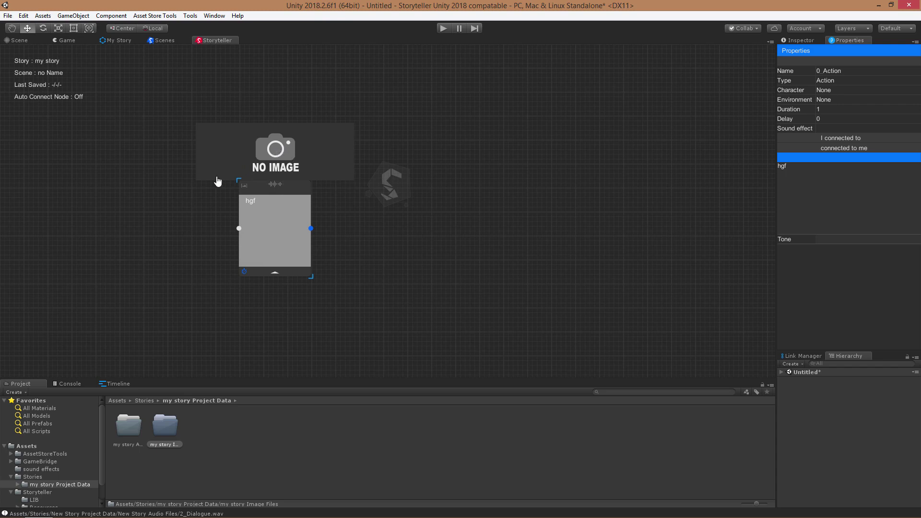
- Add a Character node beside the Action node and assign the Gin image from DC characters to both nodes
right_click(107, 248)
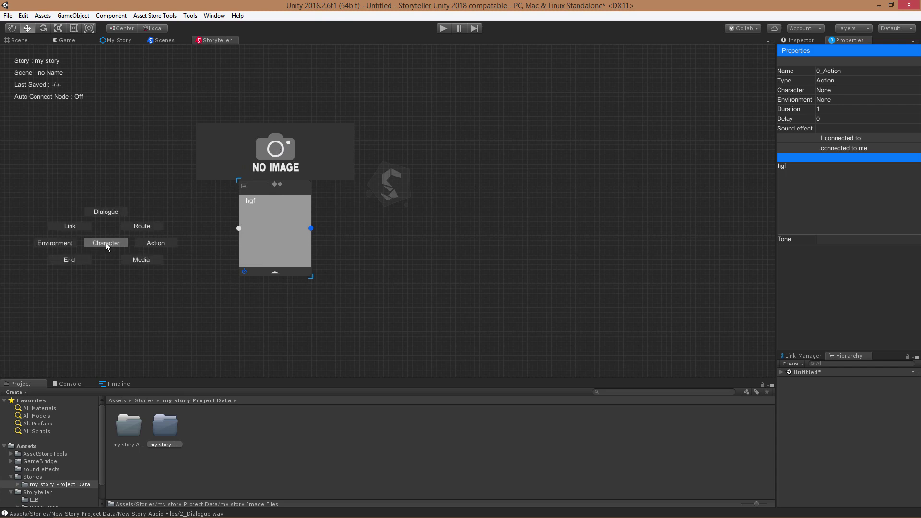
left_click(104, 243)
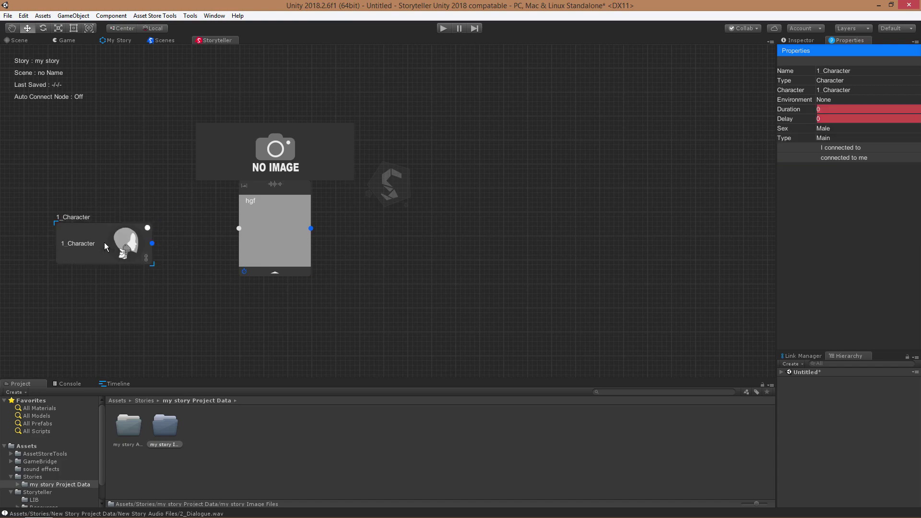
left_click(276, 152)
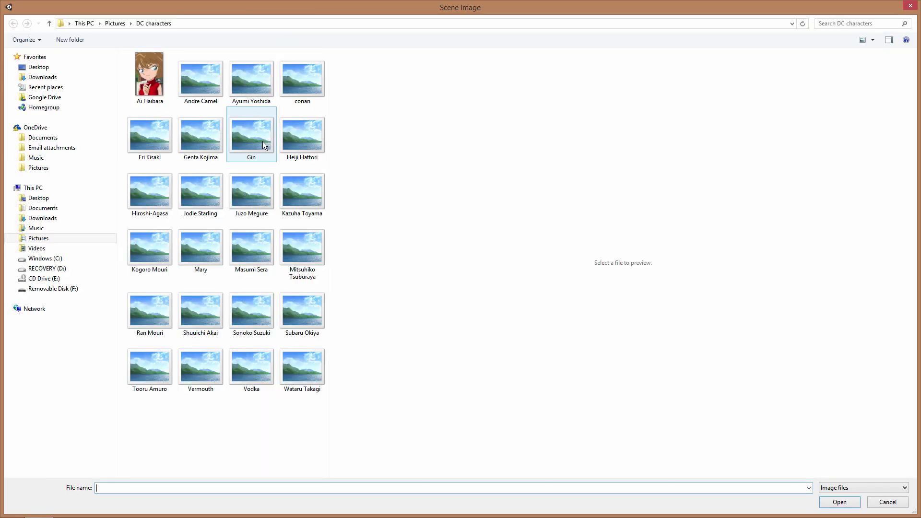
left_click(262, 141)
left_click(262, 141)
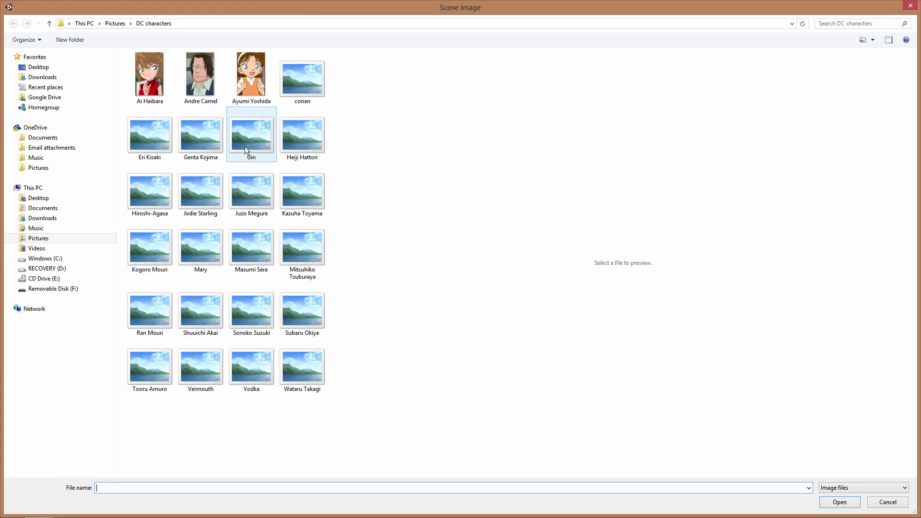
left_click(246, 147)
left_click(245, 145)
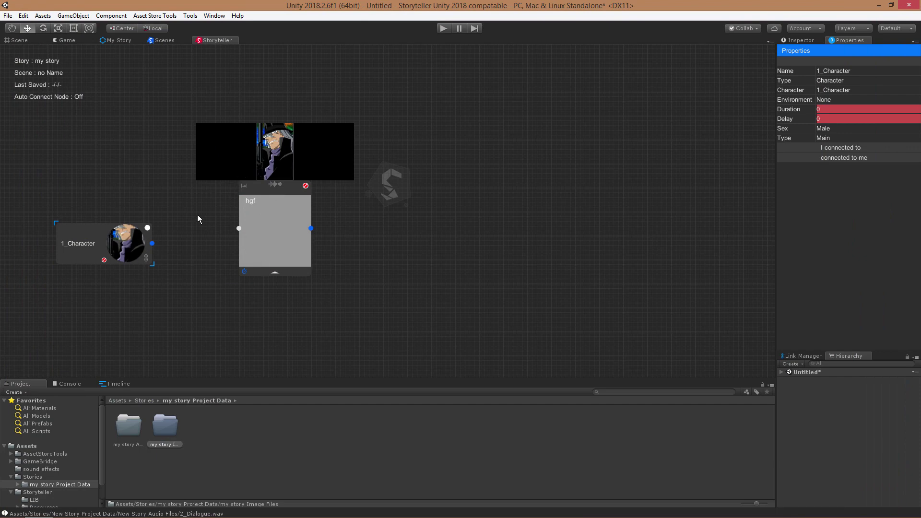
- Set the Action node's sound effect to female-chuckle and collapse its text area
left_click(276, 187)
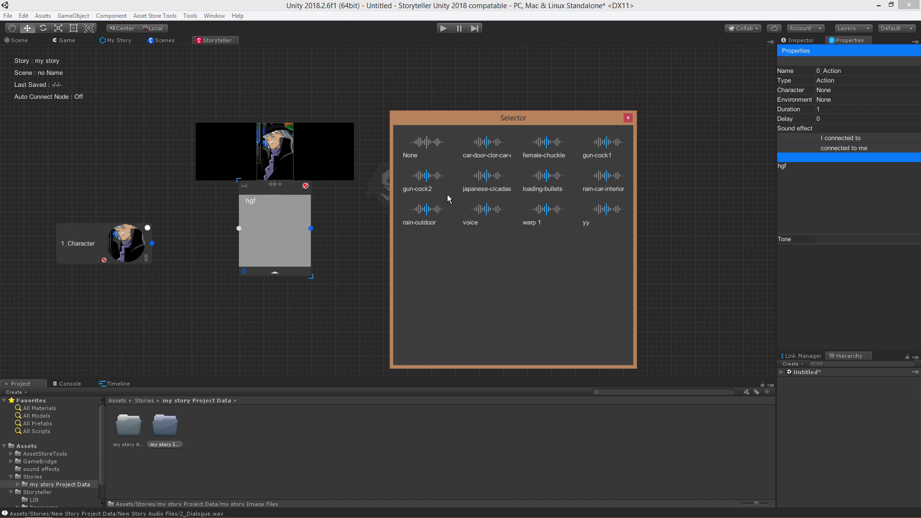
left_click(546, 149)
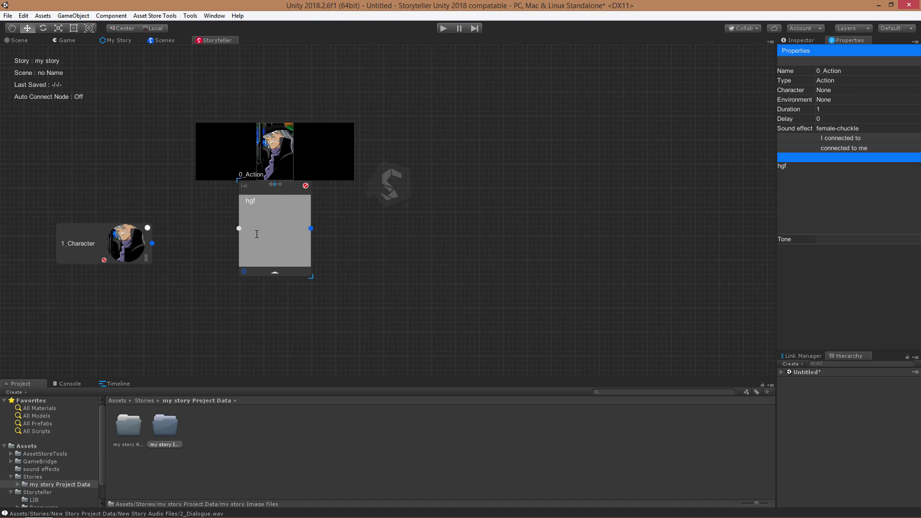
left_click(274, 272)
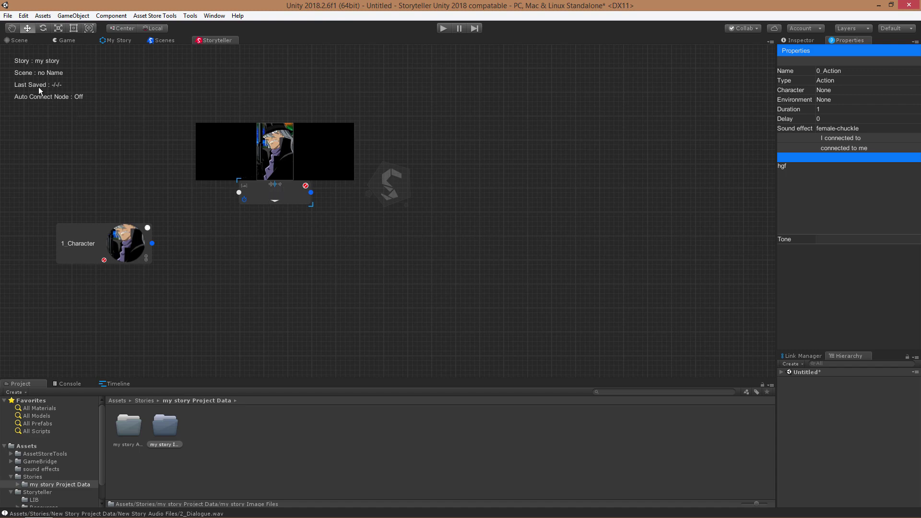
- Select the Action and Character nodes together and delete them from the canvas
left_click_drag(25, 71, 495, 355)
key("Delete")
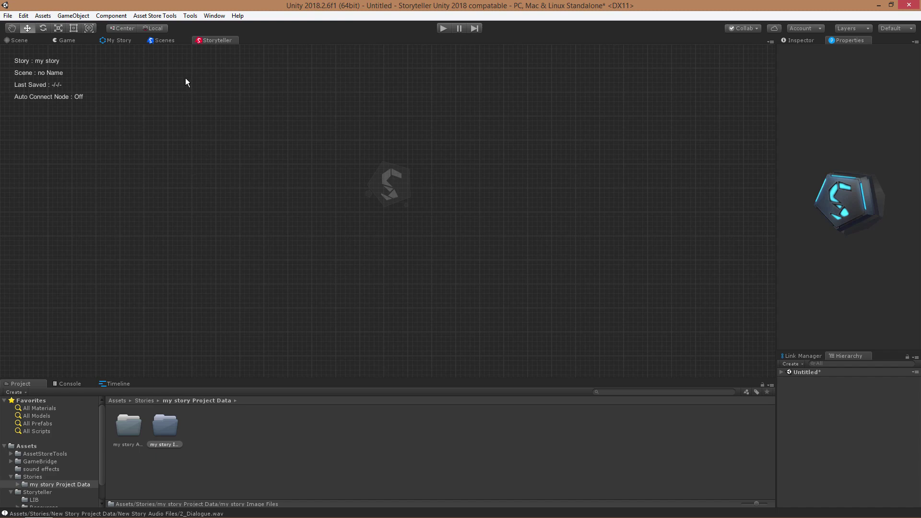
- Show the scenes of my story and add thirteen new scenes
left_click(159, 42)
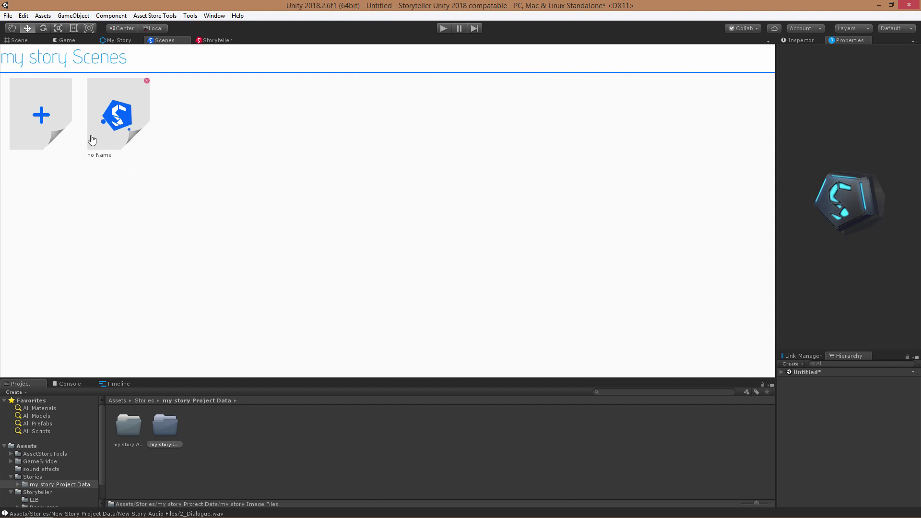
left_click(41, 115)
left_click(41, 115)
left_click(41, 115)
left_click(41, 115)
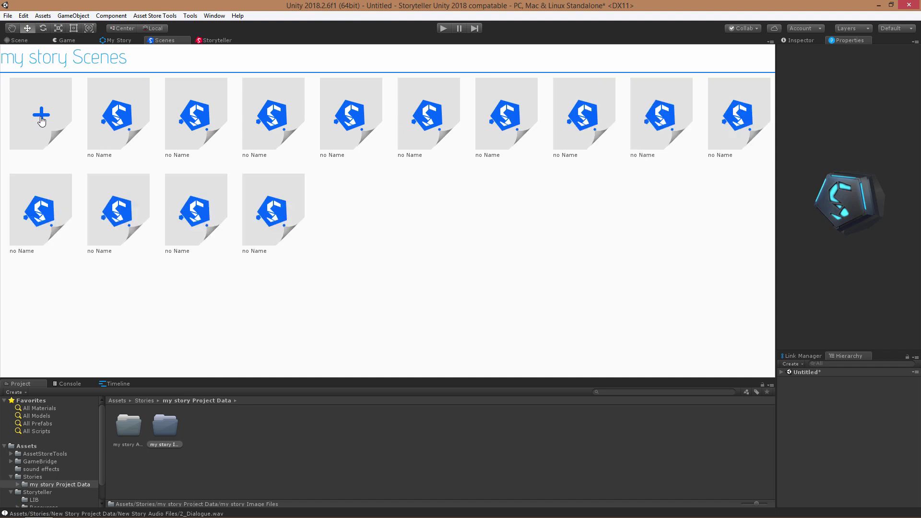
left_click(41, 118)
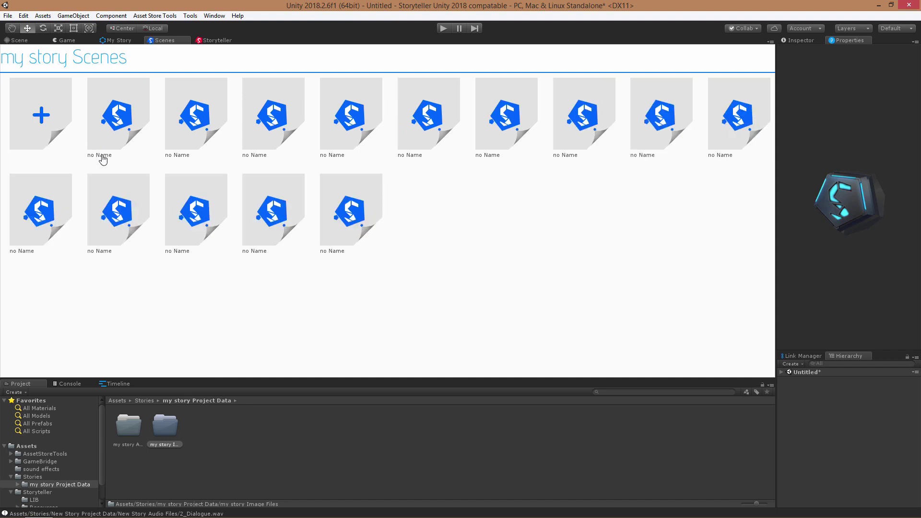
- Rename the first scene as "Scene A" and open it in the Storyteller canvas
left_click(97, 156)
type("Scene A")
key("Return")
left_click(349, 220)
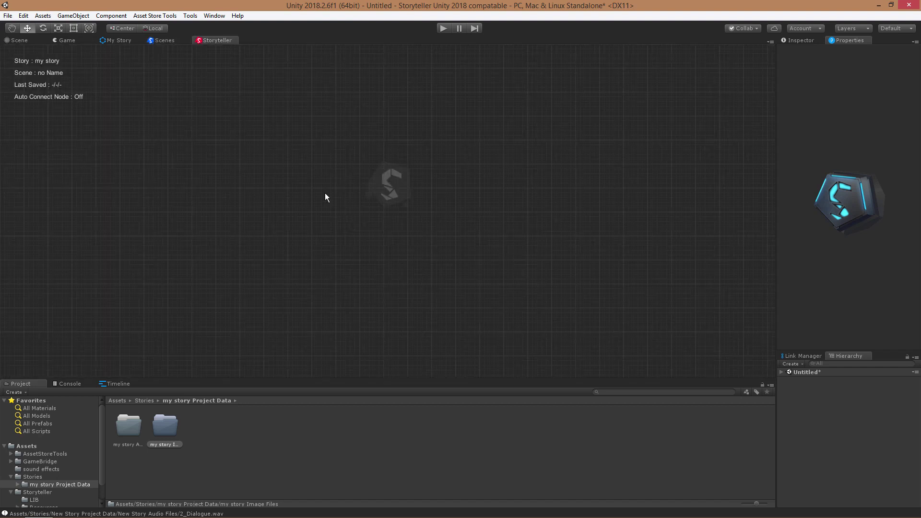
left_click(160, 40)
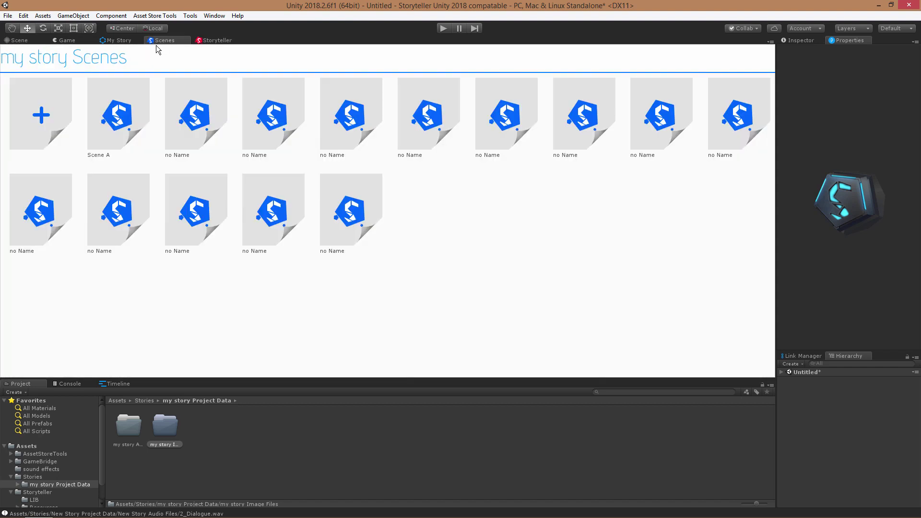
left_click(113, 118)
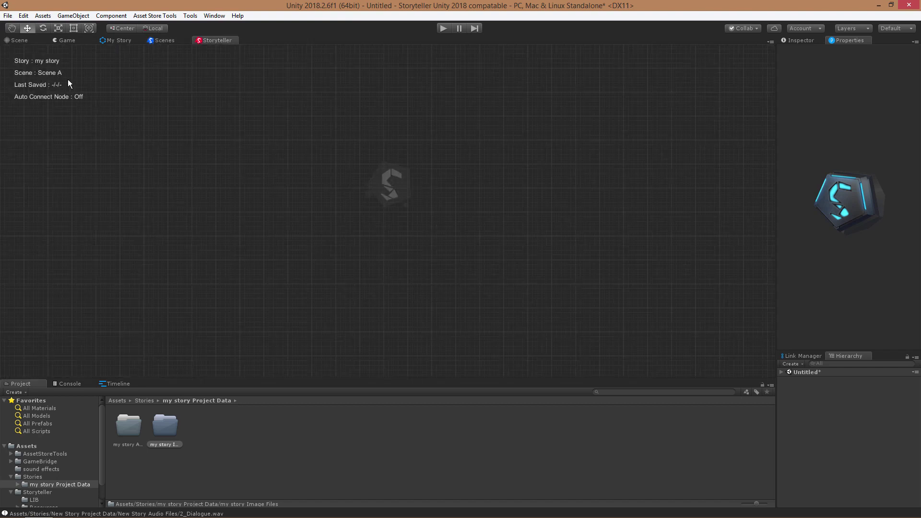
- Rename the final scene in the my story scene list as "last scene" and go back to the Storyteller canvas
left_click(161, 43)
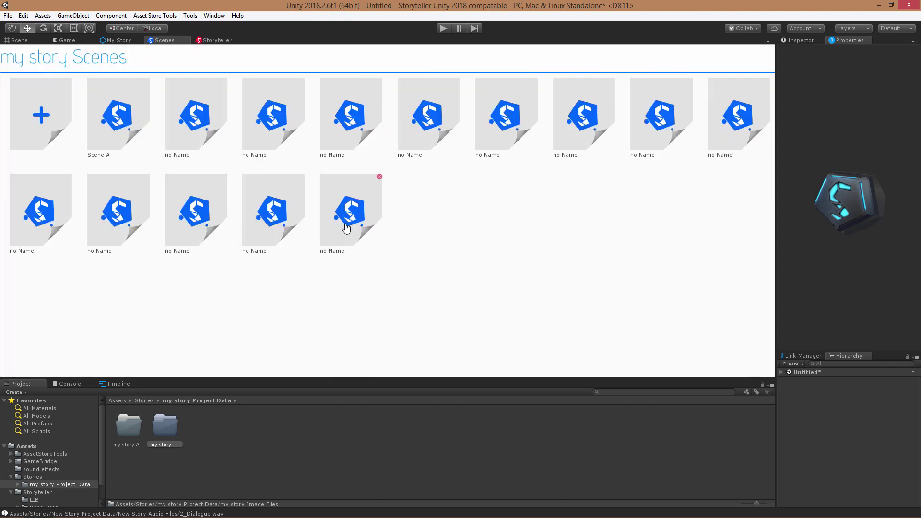
left_click(335, 251)
type("last scene")
key("Return")
double_click(341, 218)
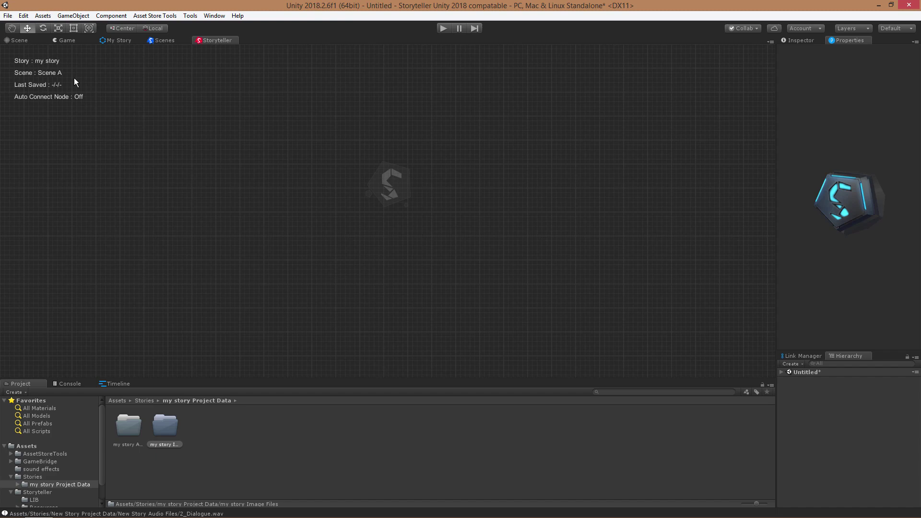
- Delete the unnamed scenes that follow Scene A and return to the Storyteller canvas
left_click(162, 41)
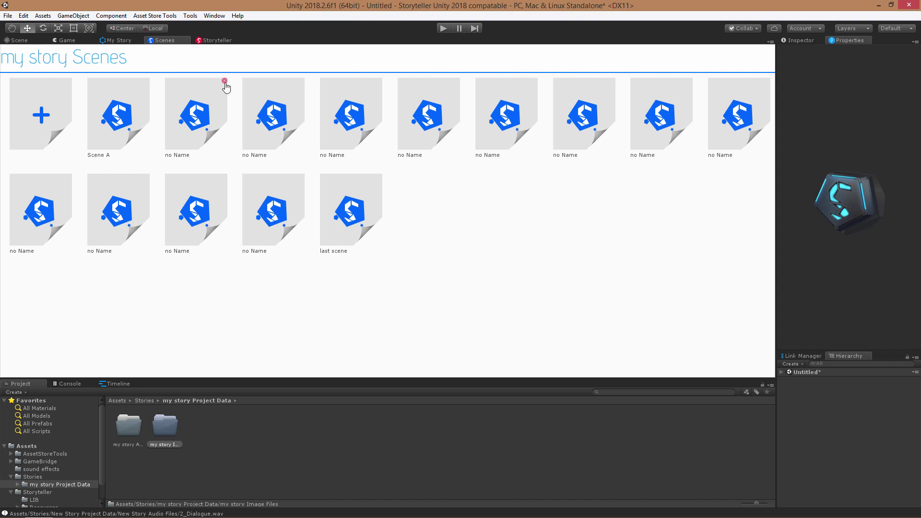
left_click(224, 81)
left_click(225, 81)
left_click(224, 81)
triple_click(225, 81)
triple_click(224, 82)
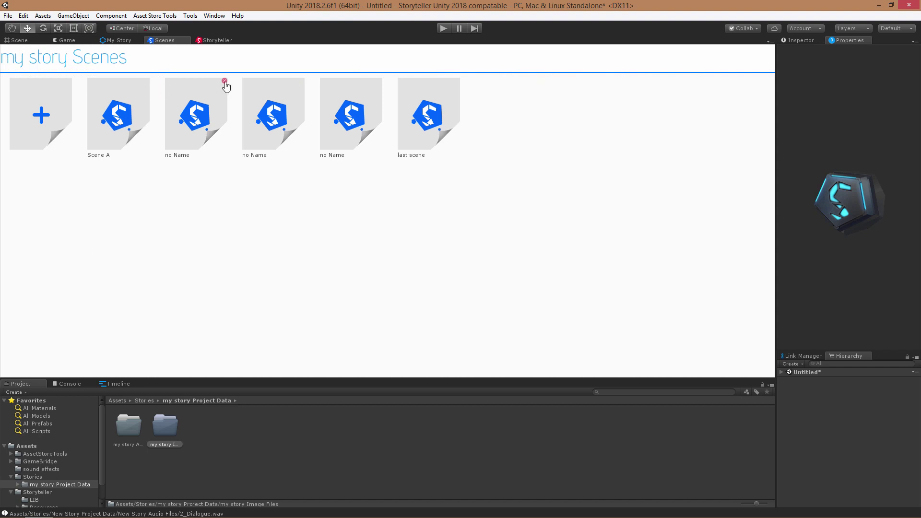
triple_click(224, 81)
left_click(224, 81)
left_click(212, 41)
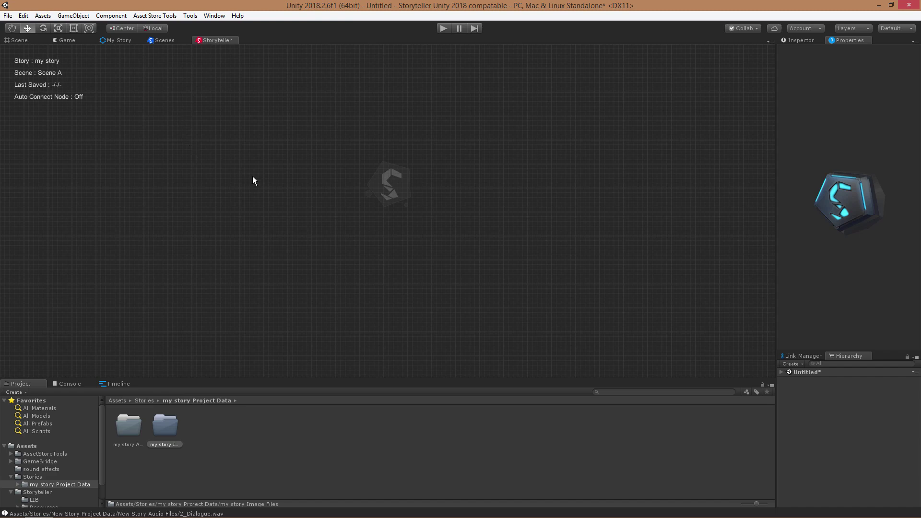
- Save the story and display its timeline below the canvas
key("ctrl+s")
left_click(119, 384)
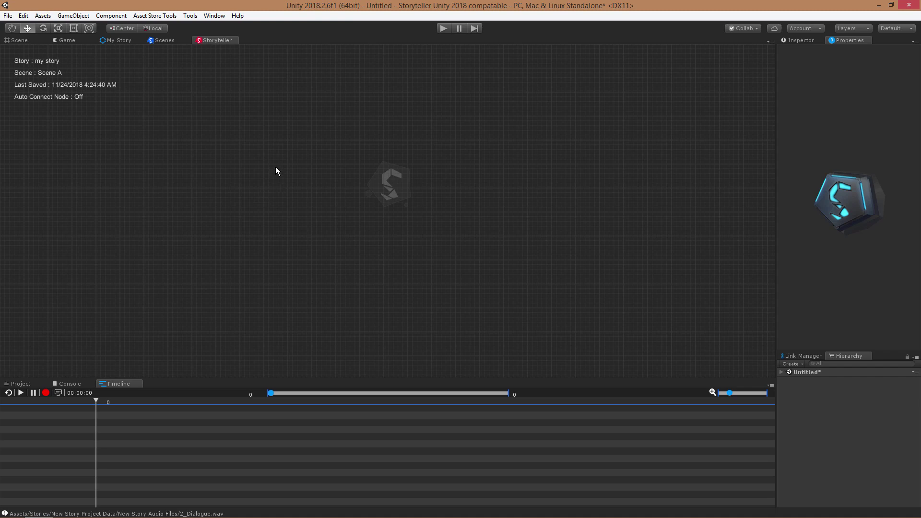
right_click(276, 152)
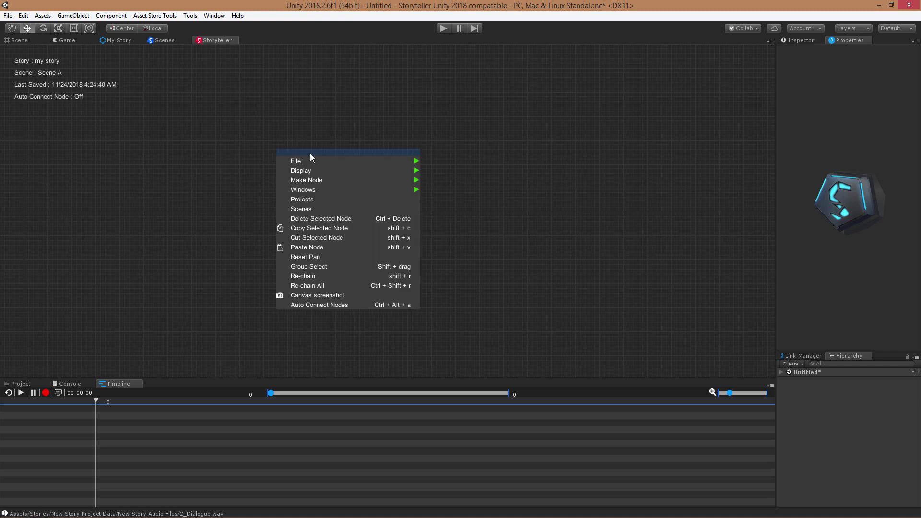
mouse_move(311, 161)
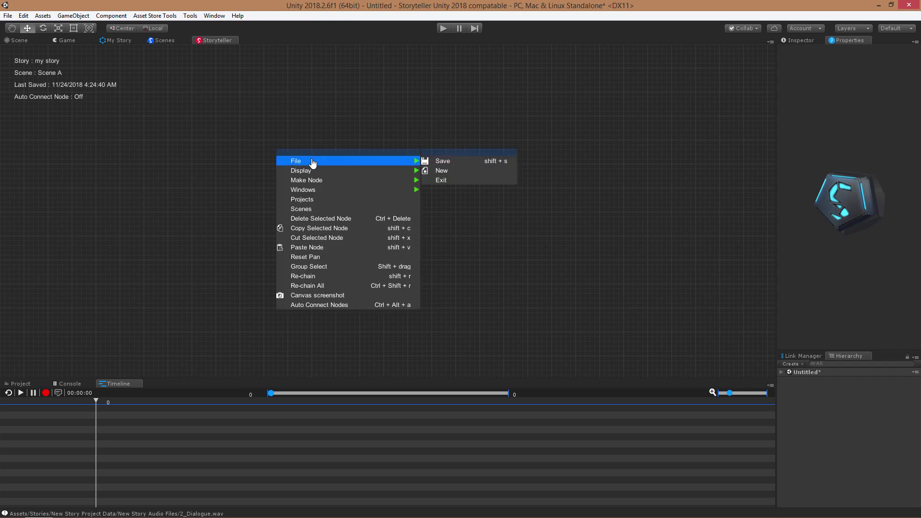
left_click(463, 171)
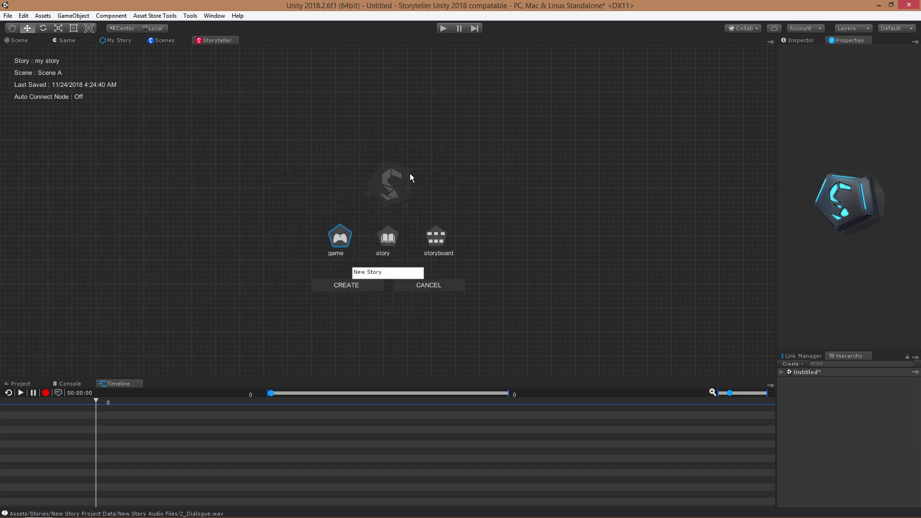
left_click(457, 286)
right_click(340, 165)
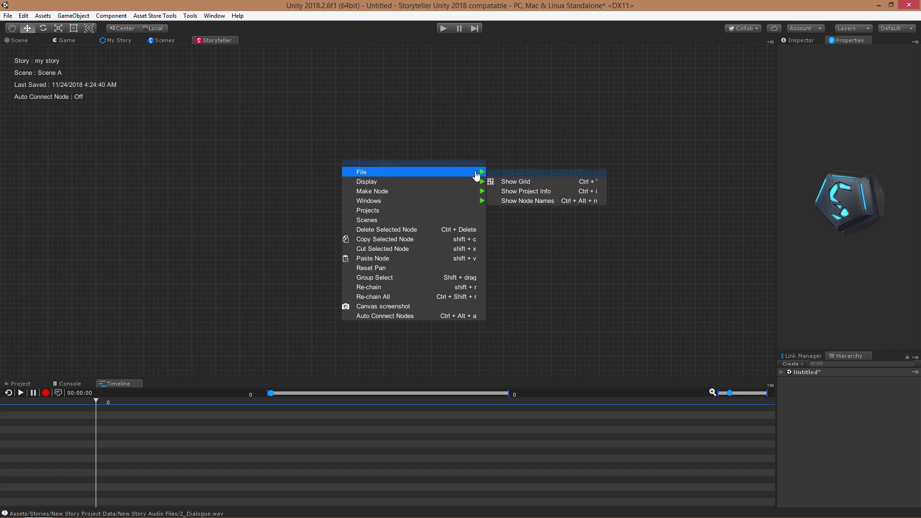
mouse_move(475, 172)
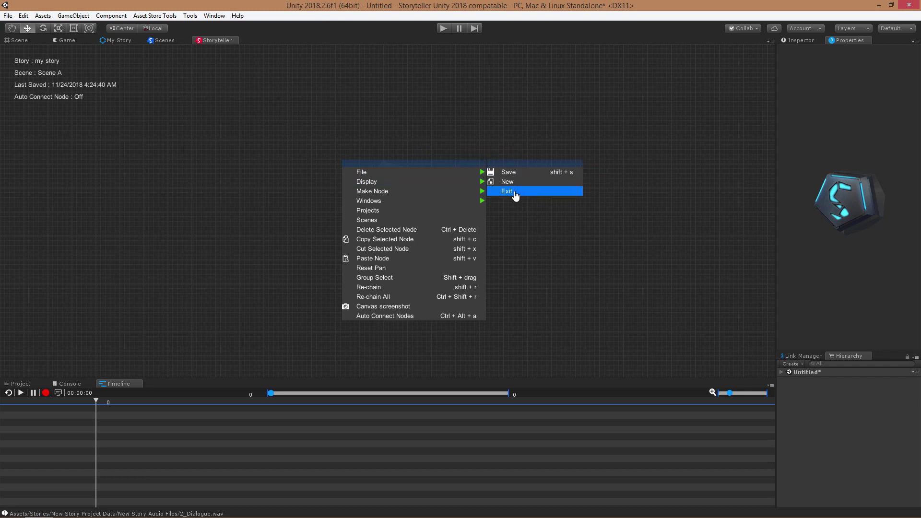
left_click(498, 127)
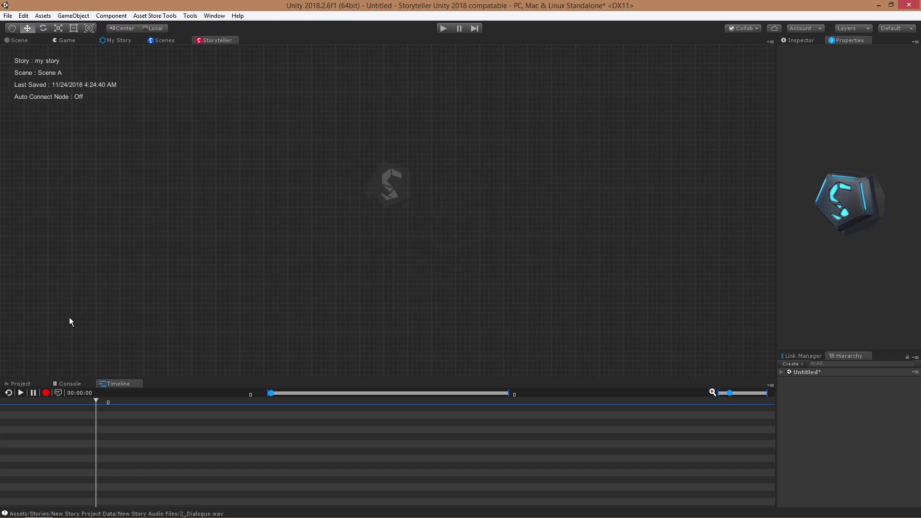
- Select the temporary story file in the project's Assets folder and exit the currently open story
left_click(22, 383)
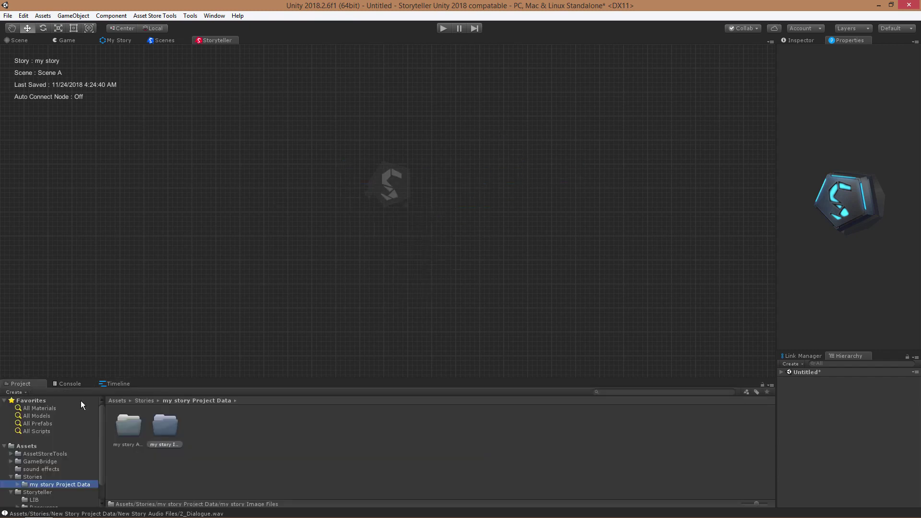
left_click(26, 446)
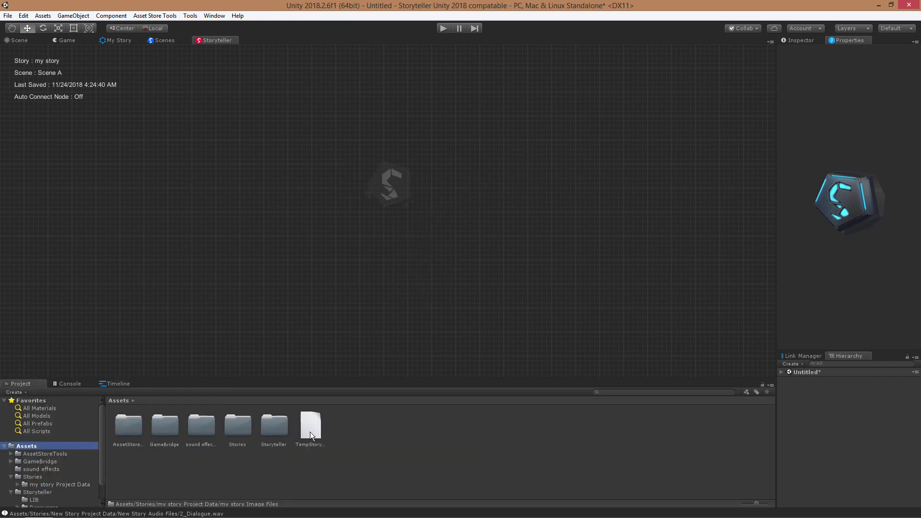
left_click(310, 432)
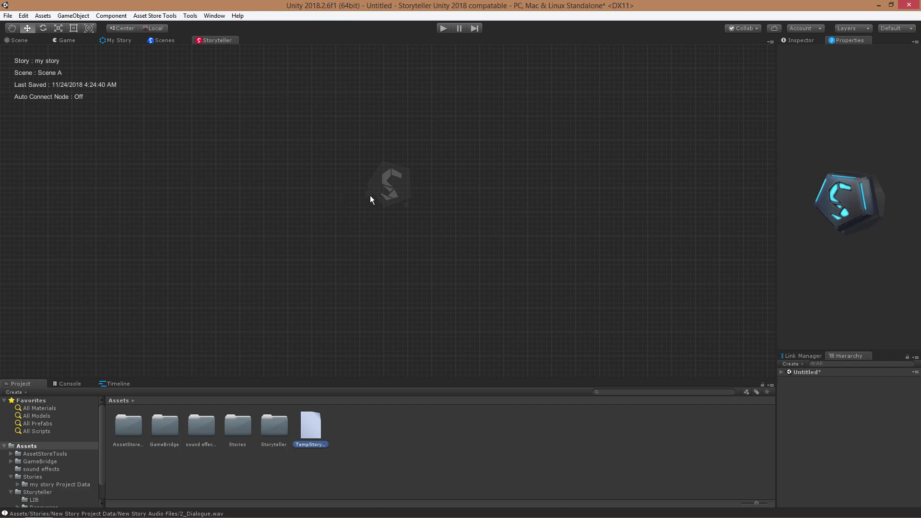
right_click(328, 146)
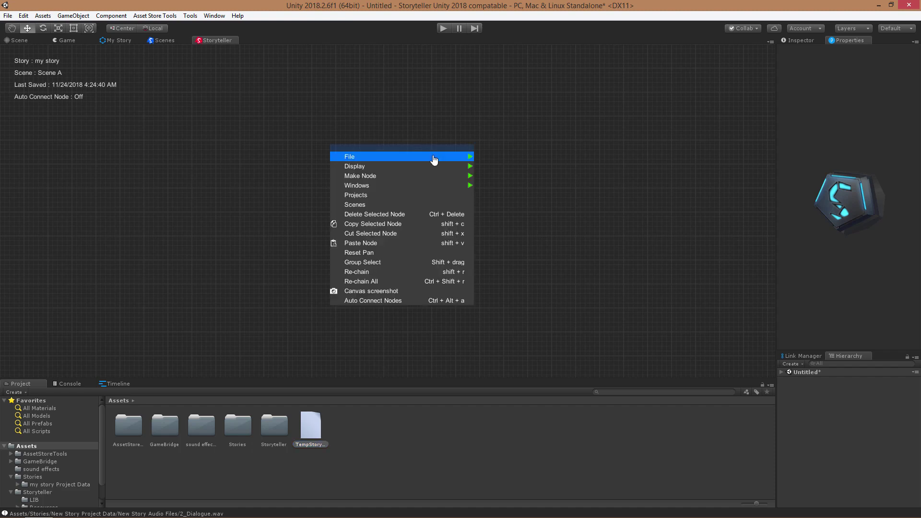
mouse_move(434, 159)
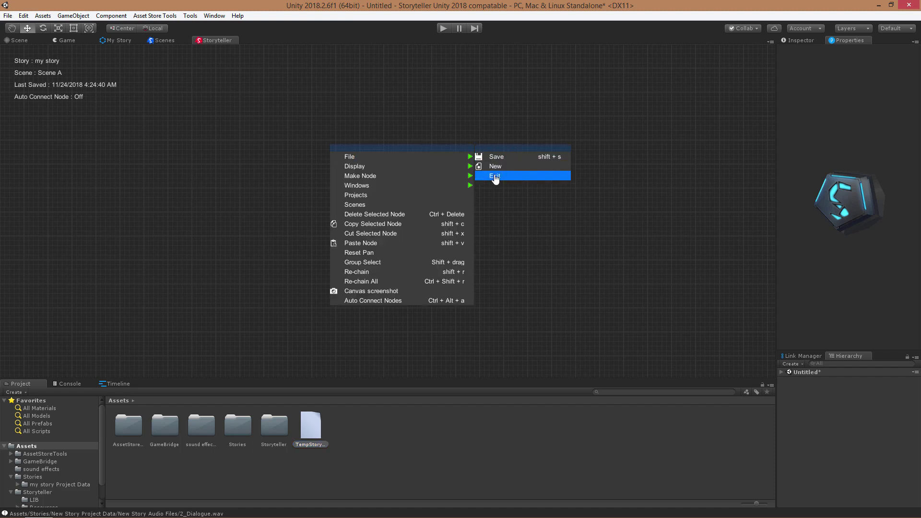
left_click(495, 176)
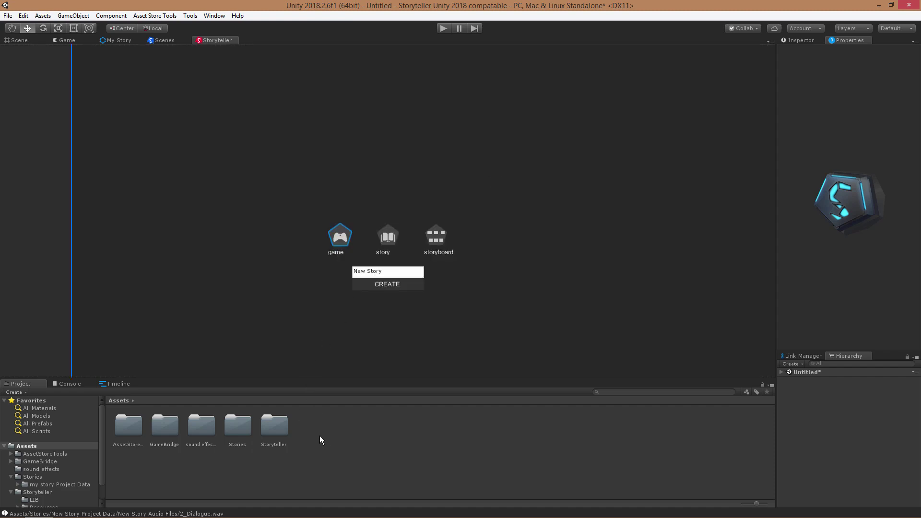
- Look through the project folders and select the my story asset in the Stories folder
left_click(61, 482)
scroll(65, 473, "down", 1)
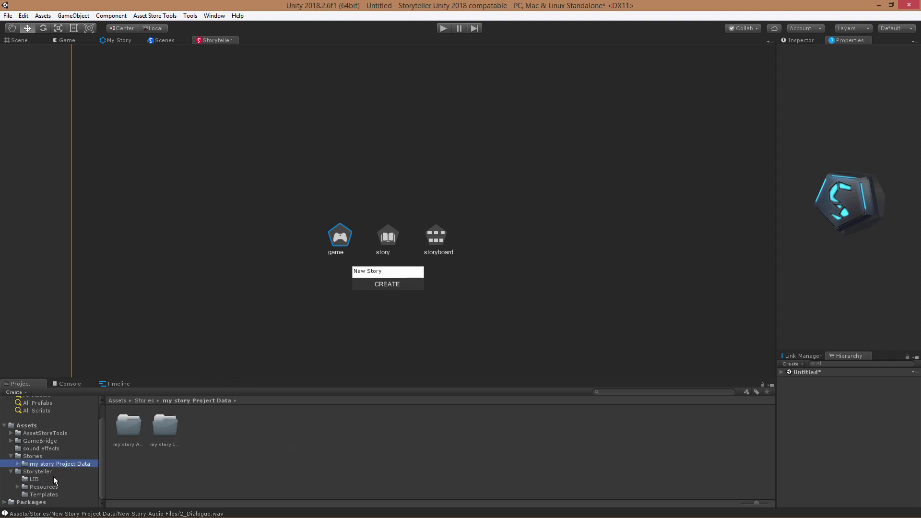
left_click(53, 478)
left_click(48, 472)
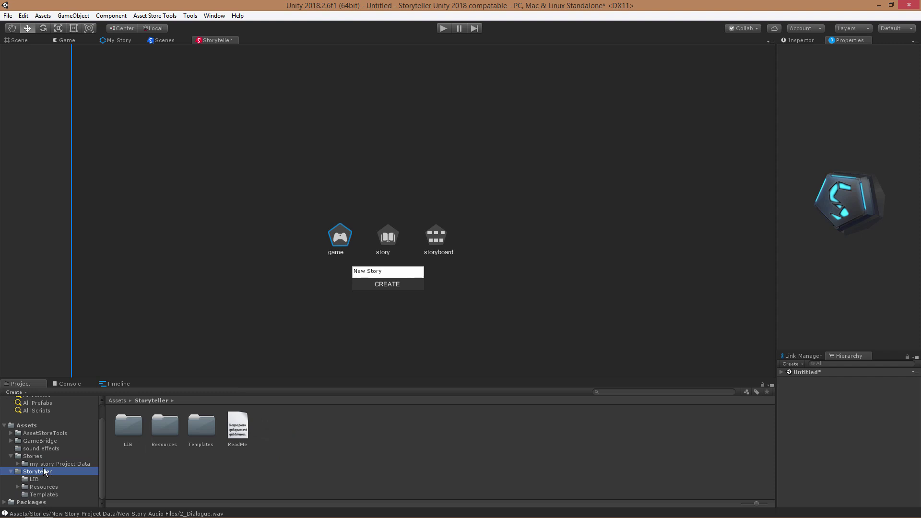
left_click(33, 457)
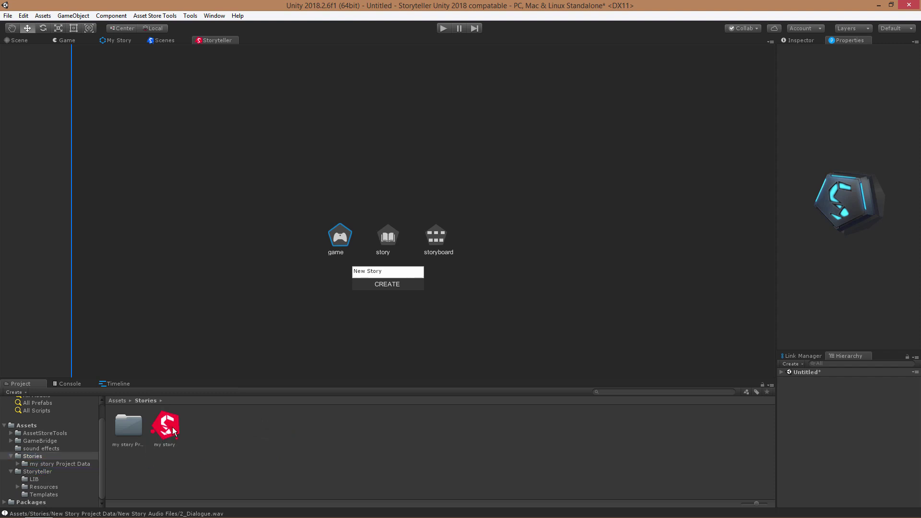
left_click(168, 427)
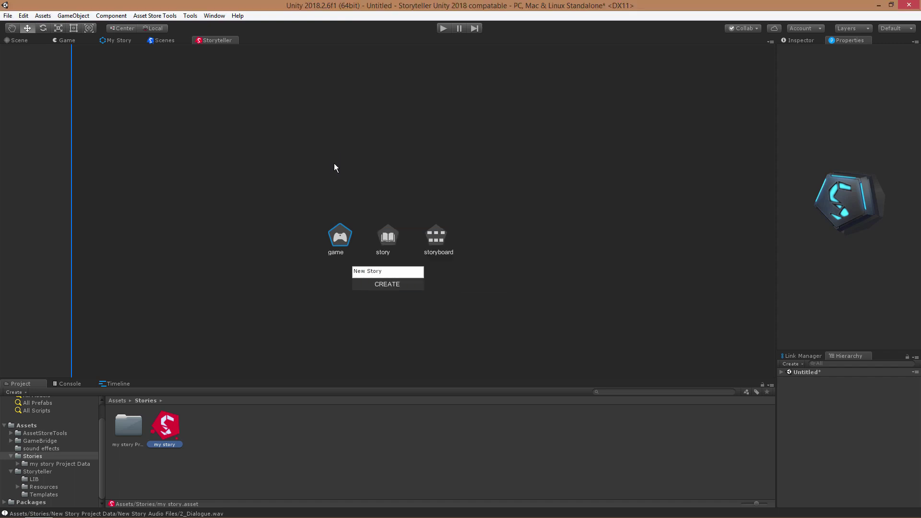
- Reopen the my story project in the Storyteller canvas
right_click(275, 159)
left_click(302, 204)
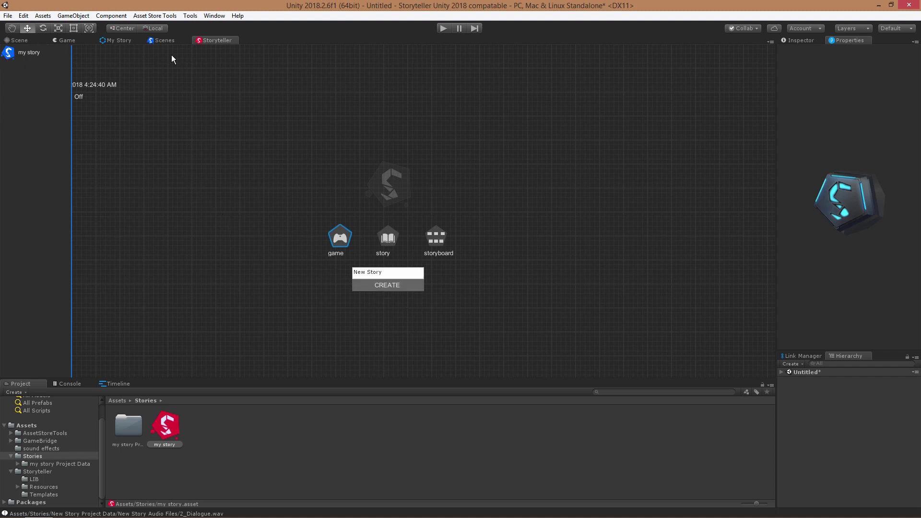
left_click(222, 119)
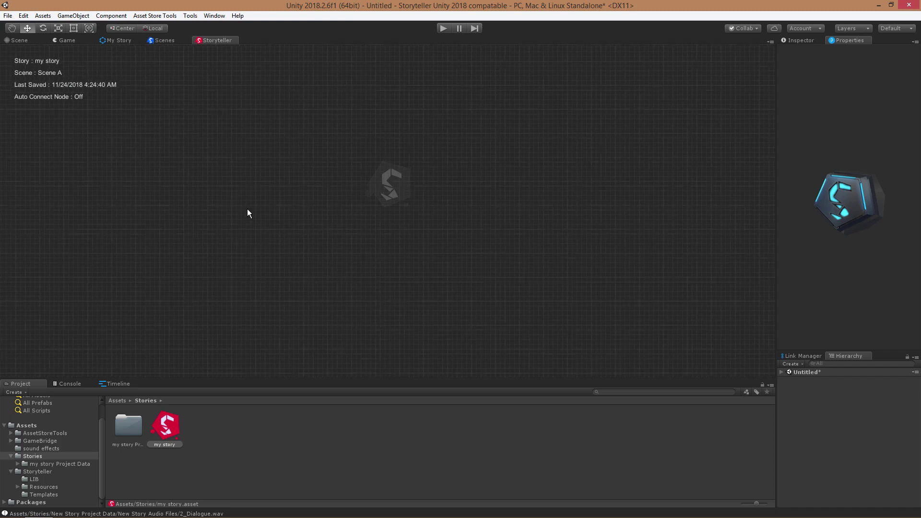
- Hide the grid on the Storyteller canvas
right_click(299, 137)
mouse_move(396, 156)
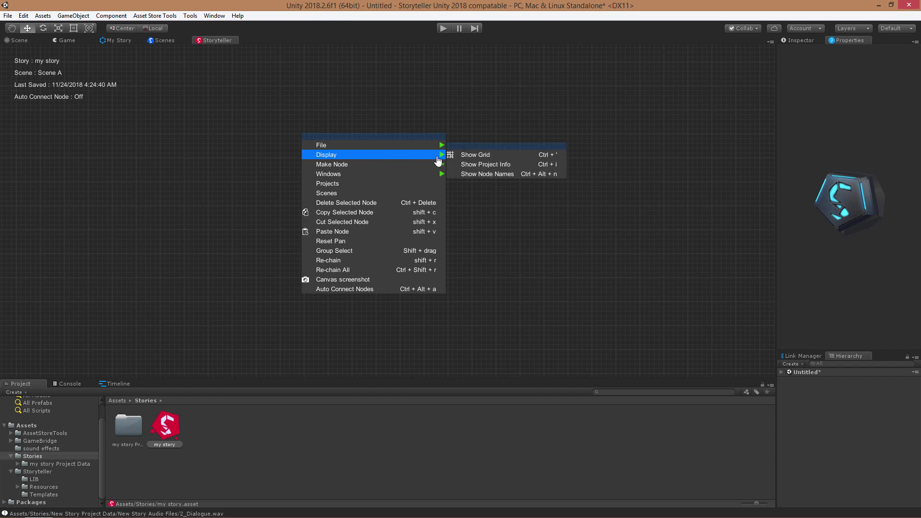
left_click(500, 156)
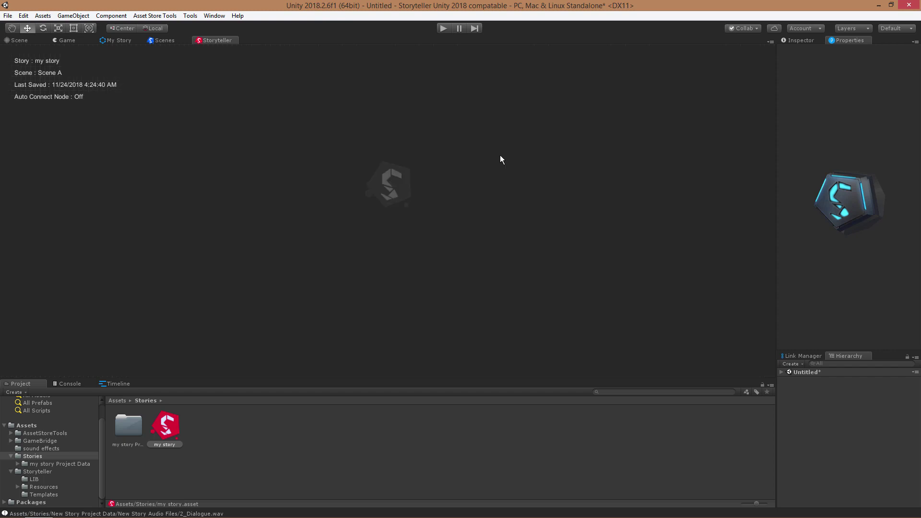
- Hide the project info on the Storyteller canvas and show the canvas grid again
right_click(322, 137)
mouse_move(411, 152)
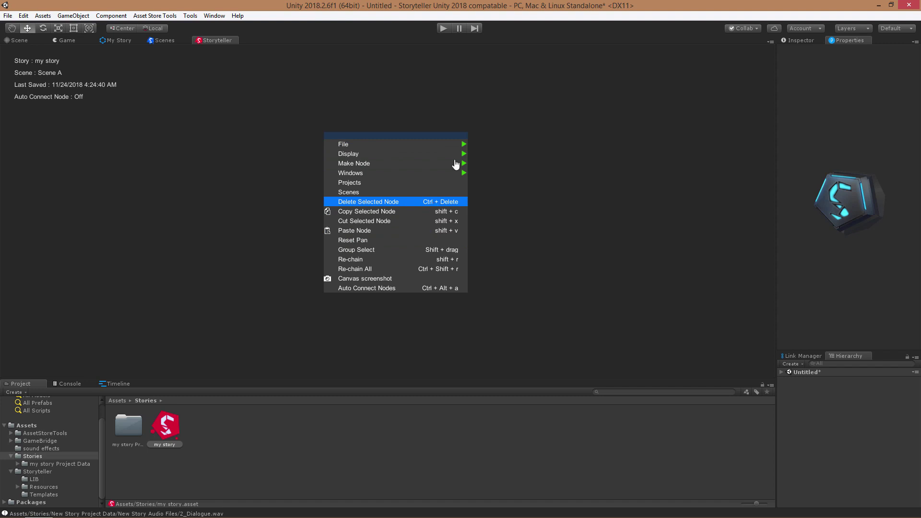
mouse_move(459, 156)
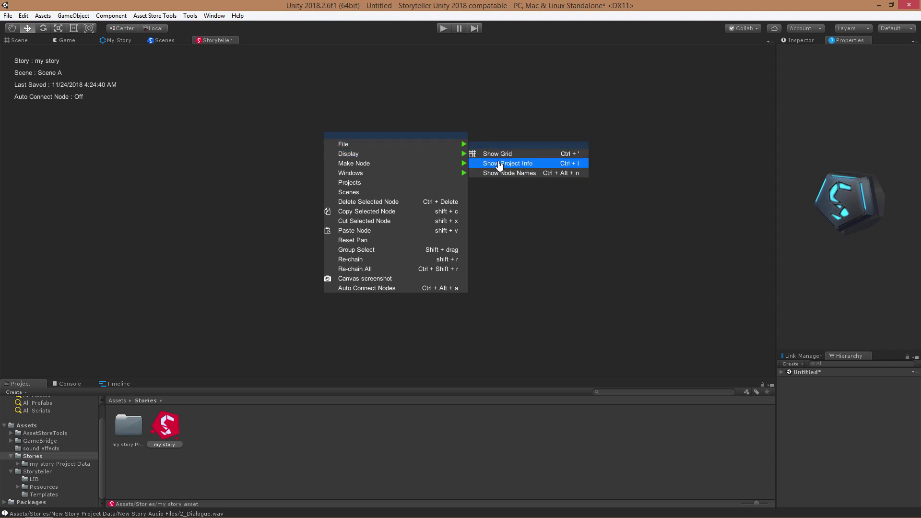
left_click(499, 166)
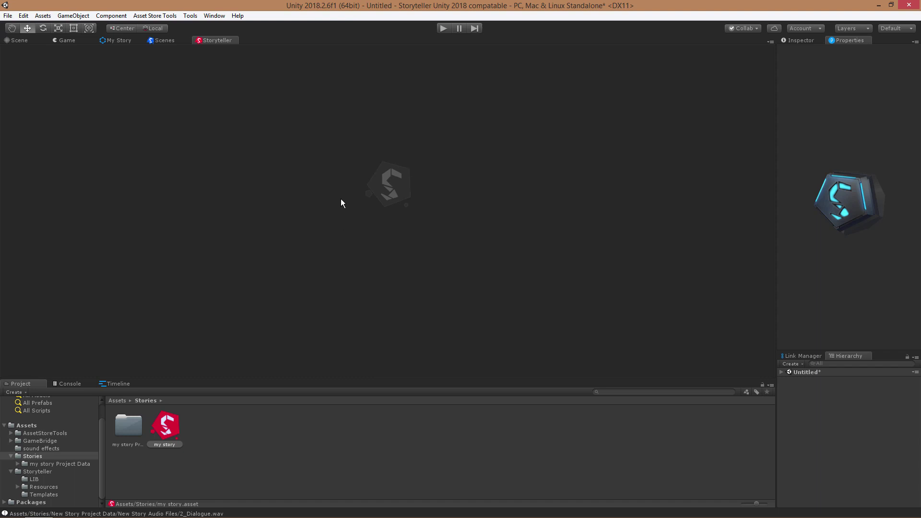
right_click(307, 161)
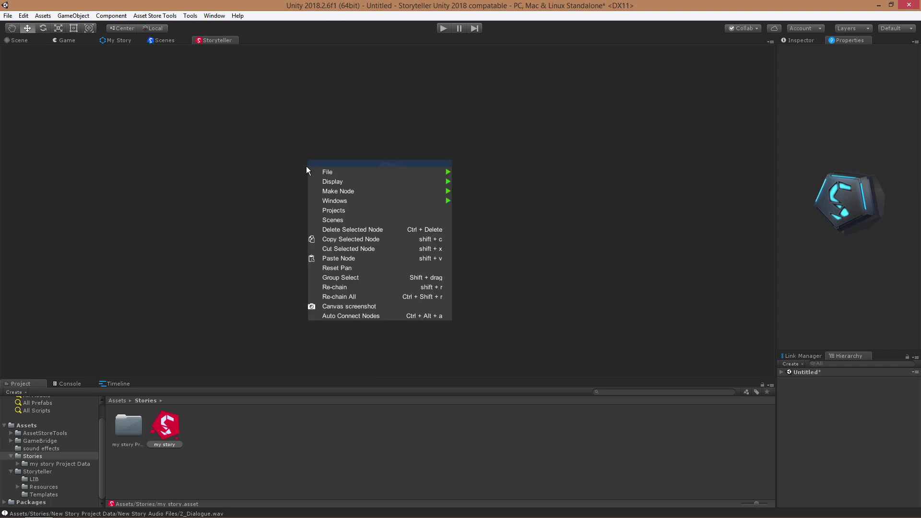
left_click(377, 136)
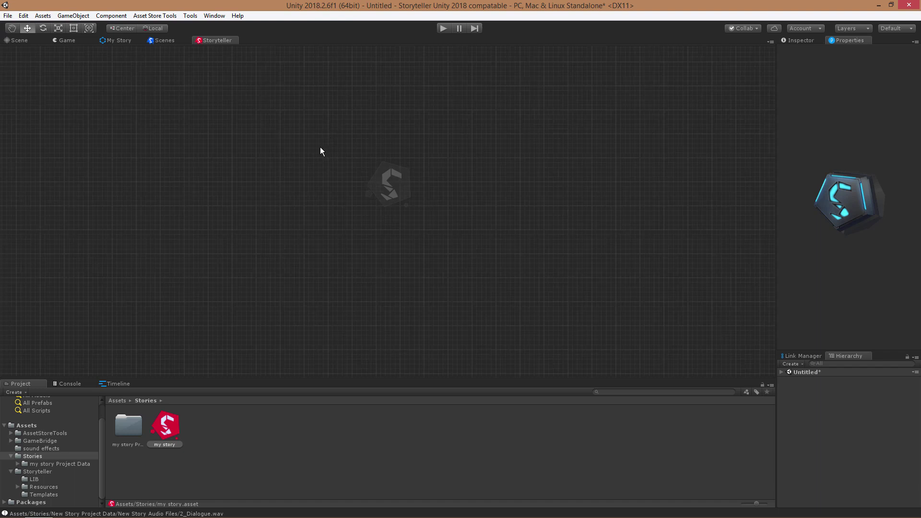
- Add a Character node and place it near the left edge of the canvas grid
right_click(307, 146)
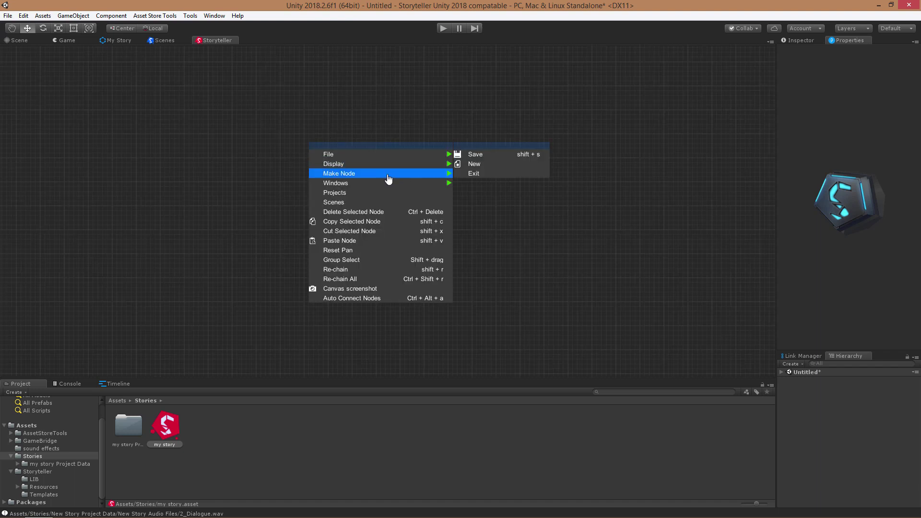
mouse_move(389, 179)
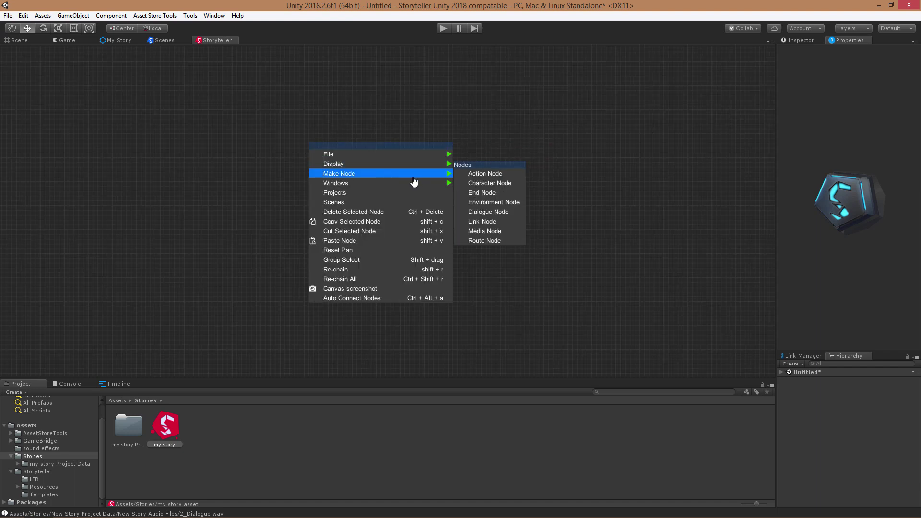
left_click(496, 183)
left_click_drag(482, 173, 112, 194)
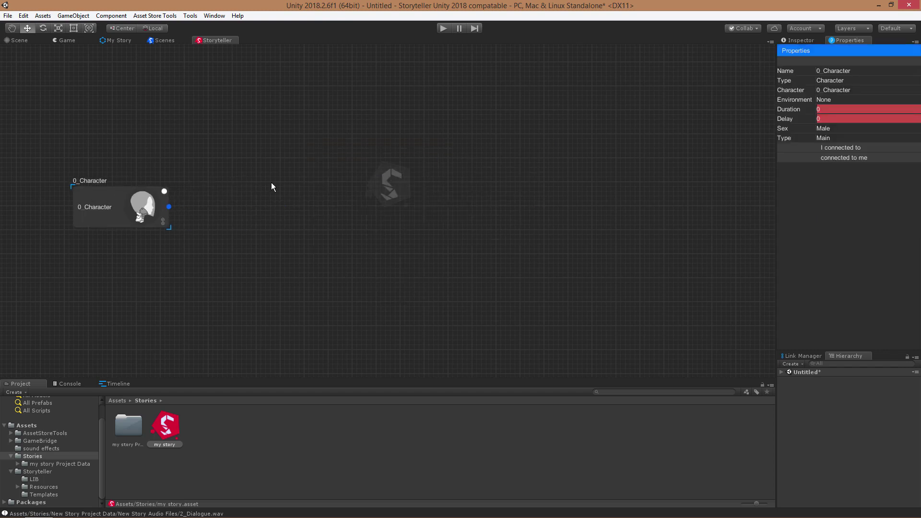
- Add an Environment node and place it just to the right of the Character node
right_click(298, 137)
mouse_move(426, 167)
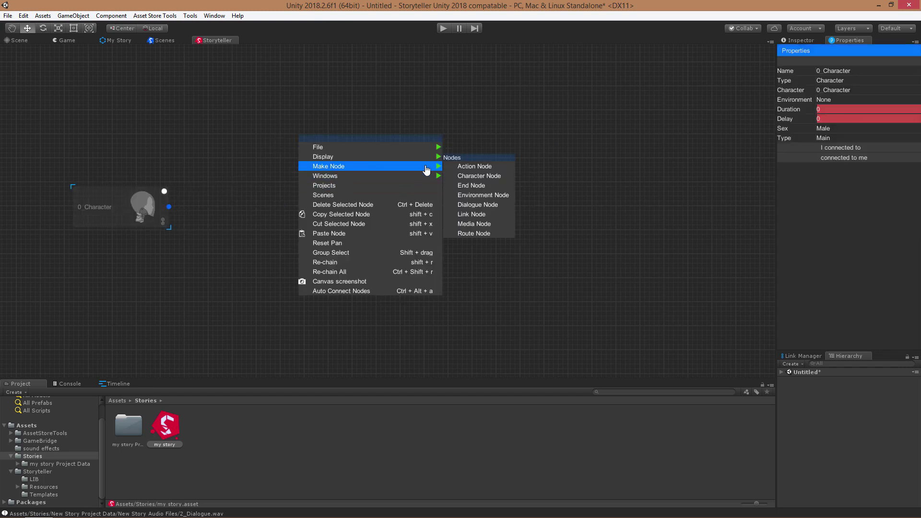
left_click(484, 196)
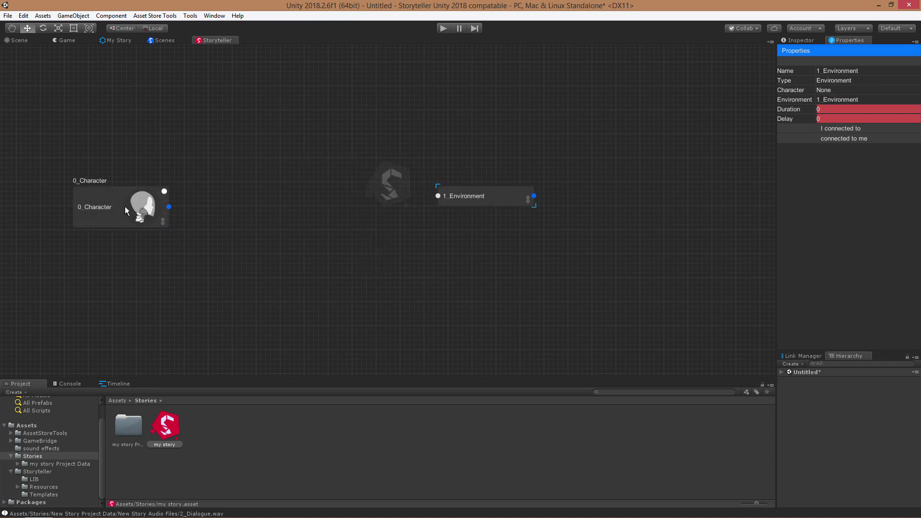
left_click_drag(489, 202, 311, 208)
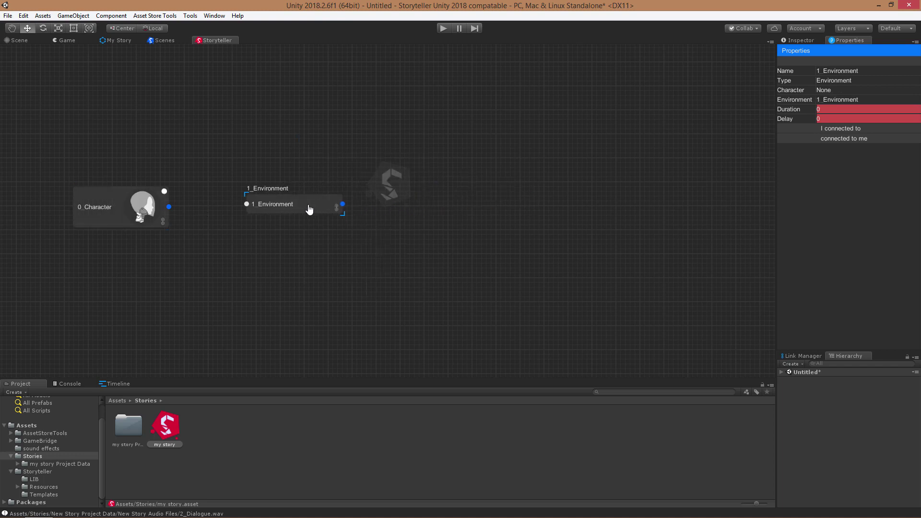
- Add a Media node and place it below the gap between the Character and Environment nodes
right_click(416, 145)
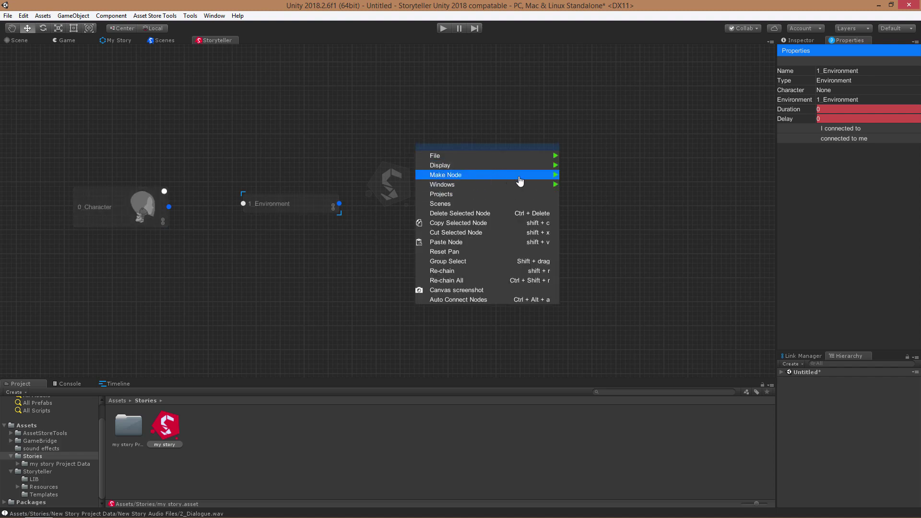
mouse_move(530, 179)
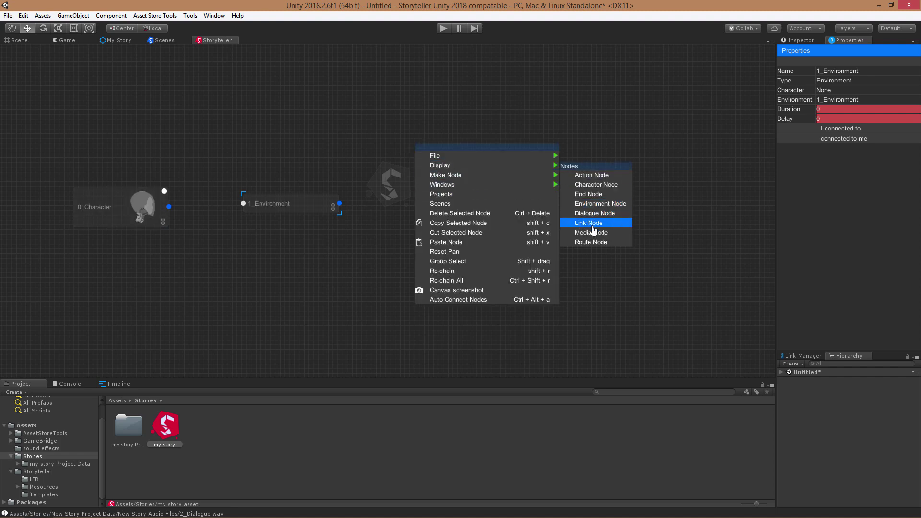
left_click(366, 94)
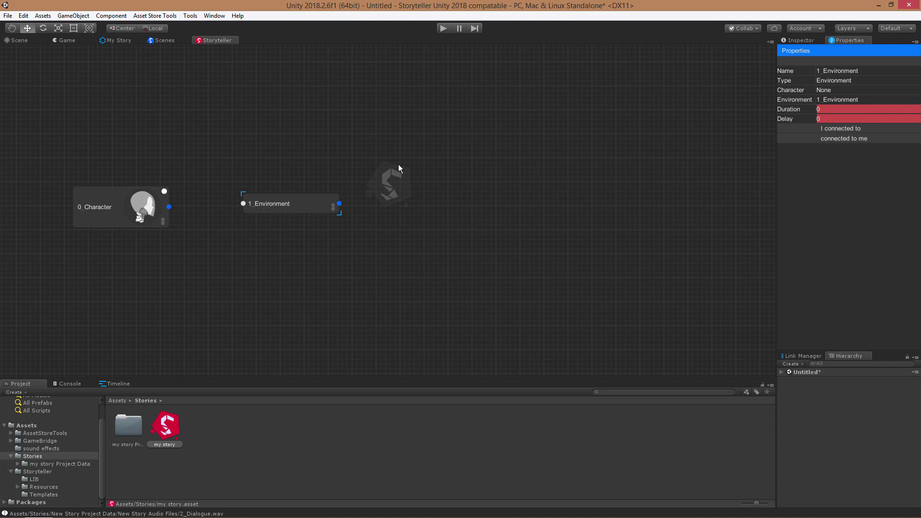
mouse_move(398, 165)
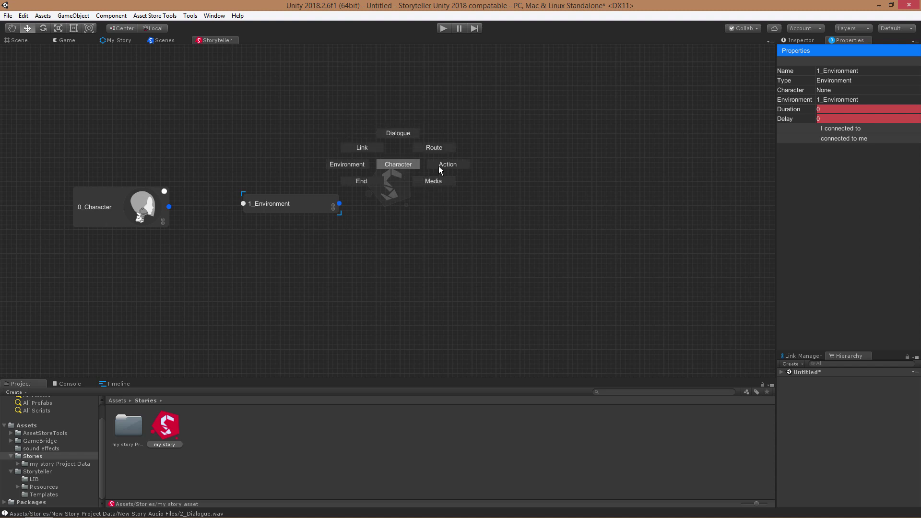
left_click(432, 181)
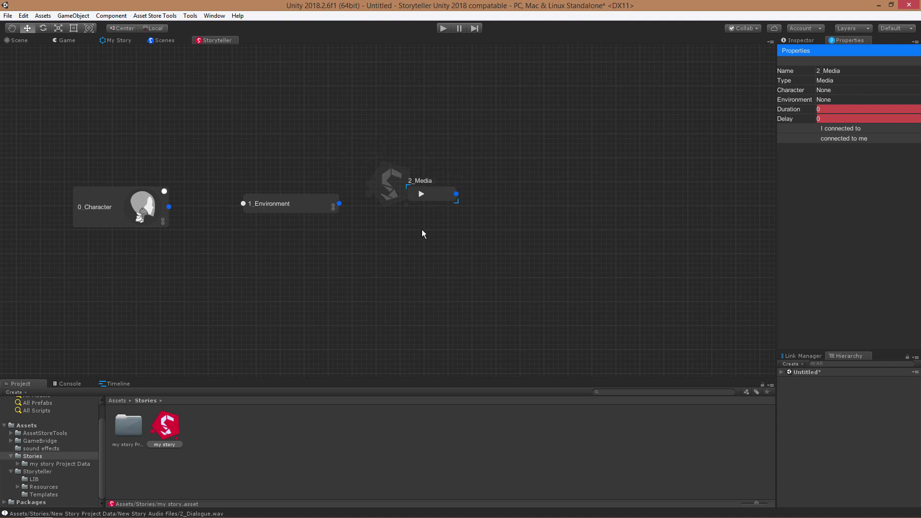
left_click_drag(435, 196, 227, 265)
- Connect the Character node's output to the Environment node's input and place the Environment node slightly higher than the Character node
left_click_drag(304, 211, 313, 215)
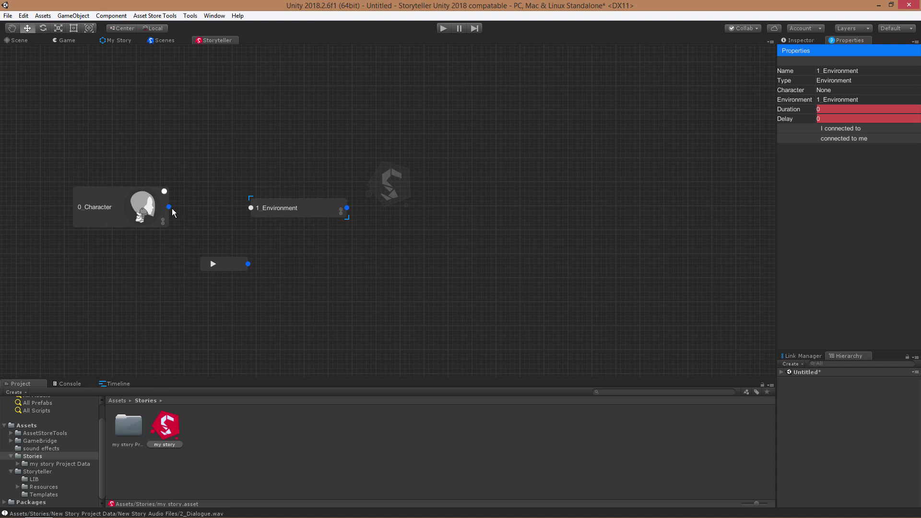
left_click_drag(169, 207, 250, 208)
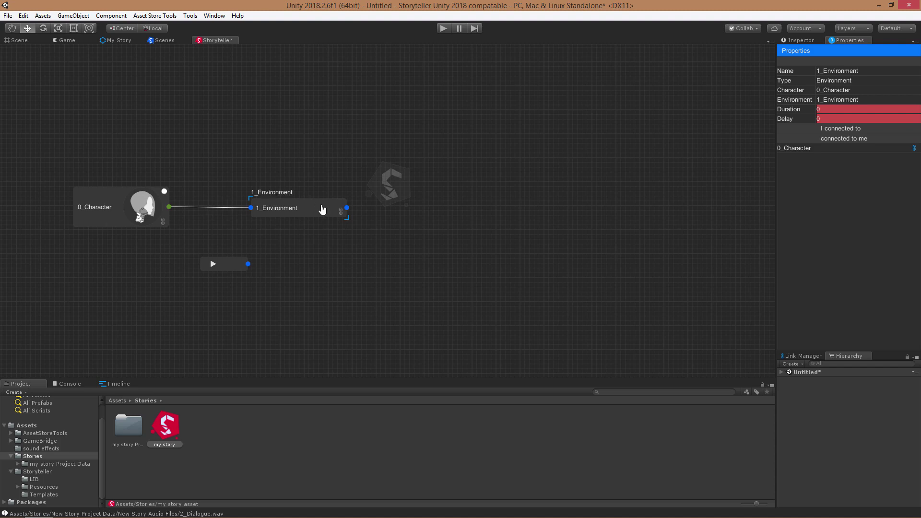
left_click_drag(320, 208, 305, 178)
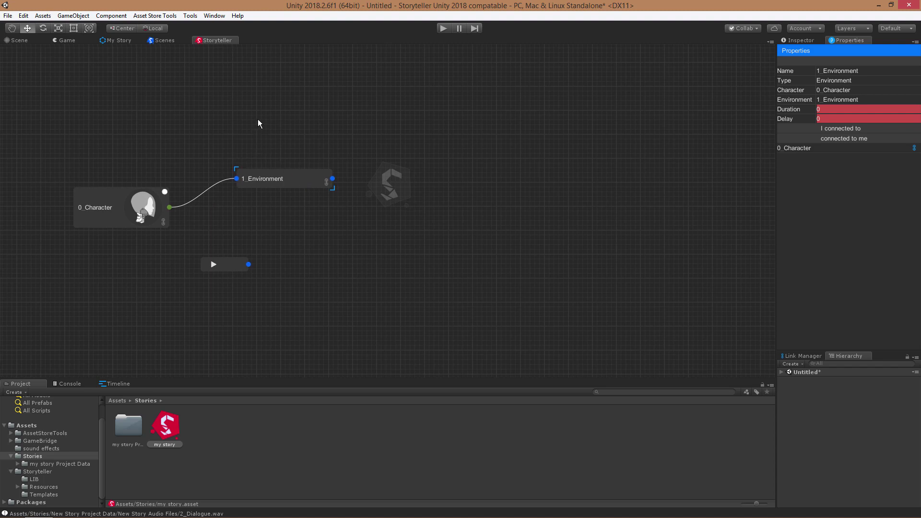
- Show the project info on the canvas and turn on Auto Connect Nodes
key("i")
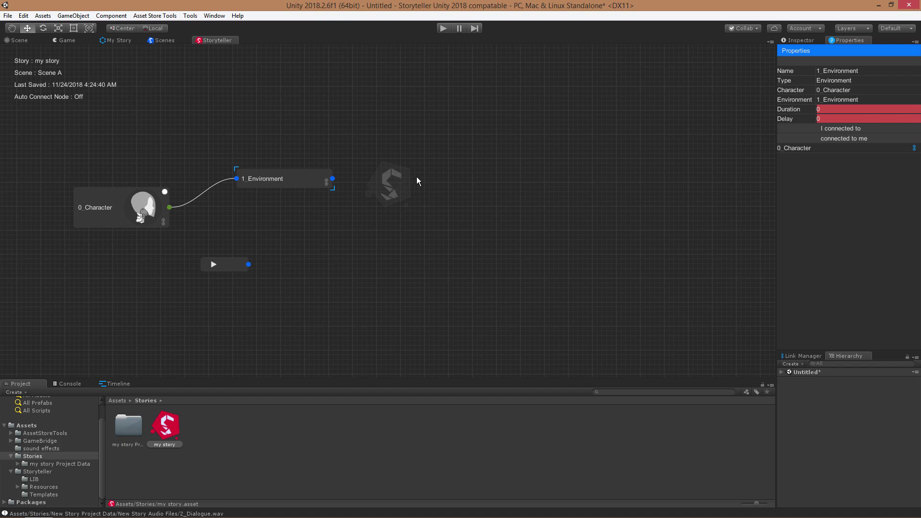
right_click(375, 140)
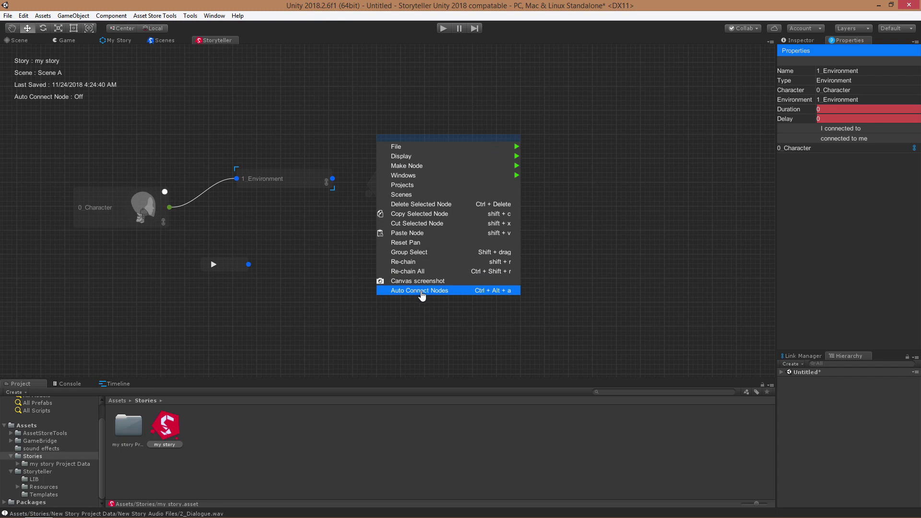
left_click(446, 291)
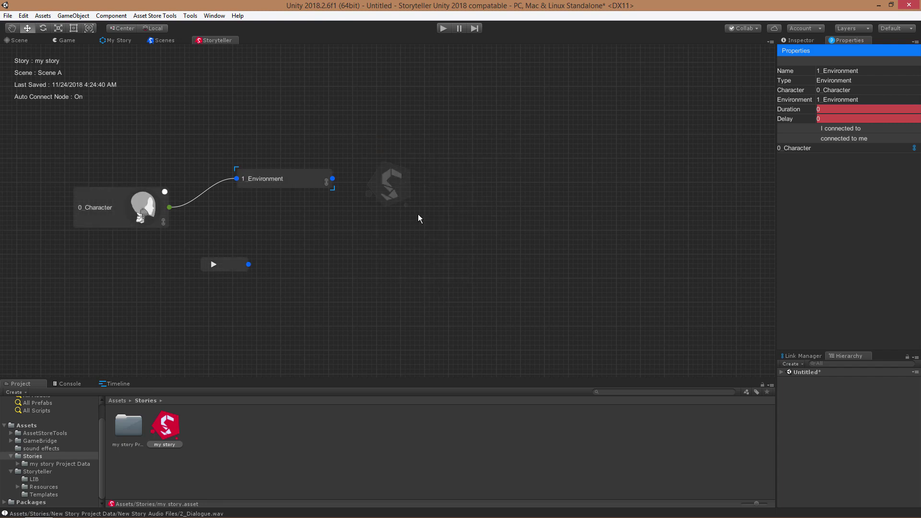
- Add an Action node that is automatically connected after the Environment node
key("q")
key("w")
right_click(475, 145)
left_click(519, 145)
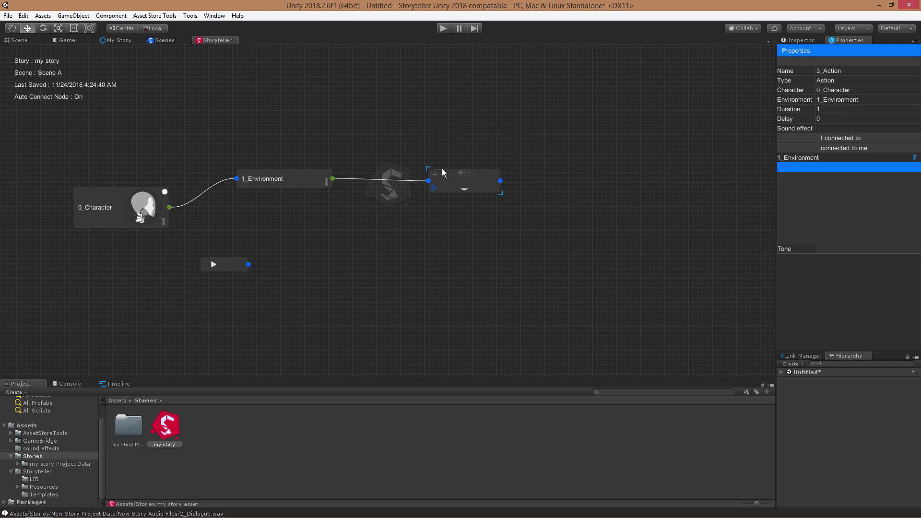
- Add two more auto-connected Action nodes to the end of the chain, raising the first of them slightly
right_click(528, 118)
left_click(569, 116)
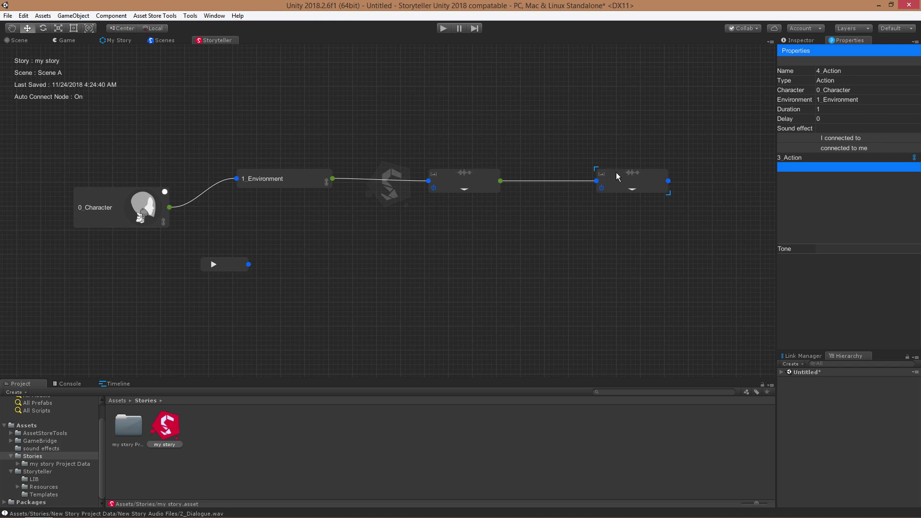
left_click_drag(617, 178, 596, 148)
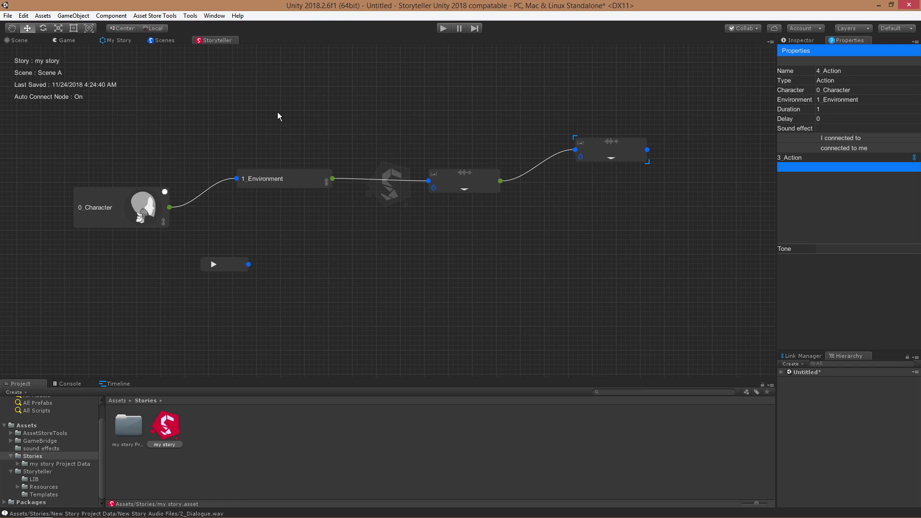
key("a")
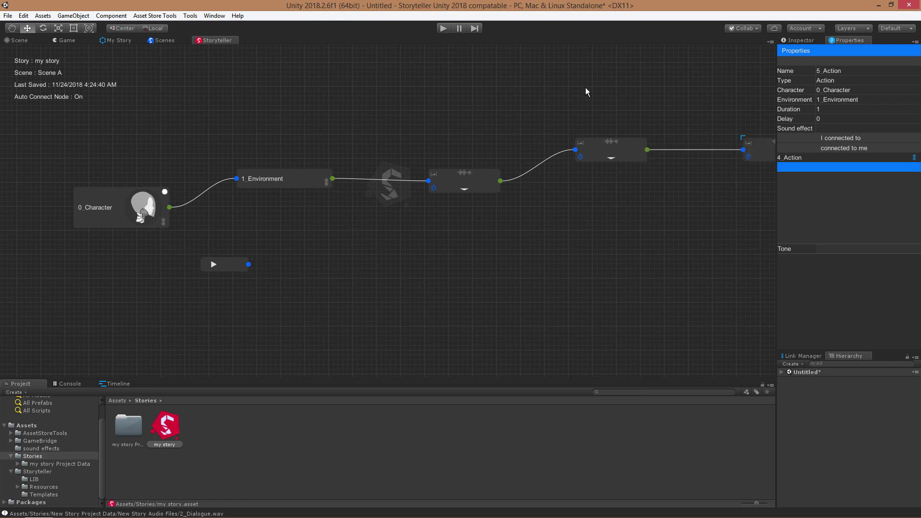
middle_click_drag(606, 85, 463, 92)
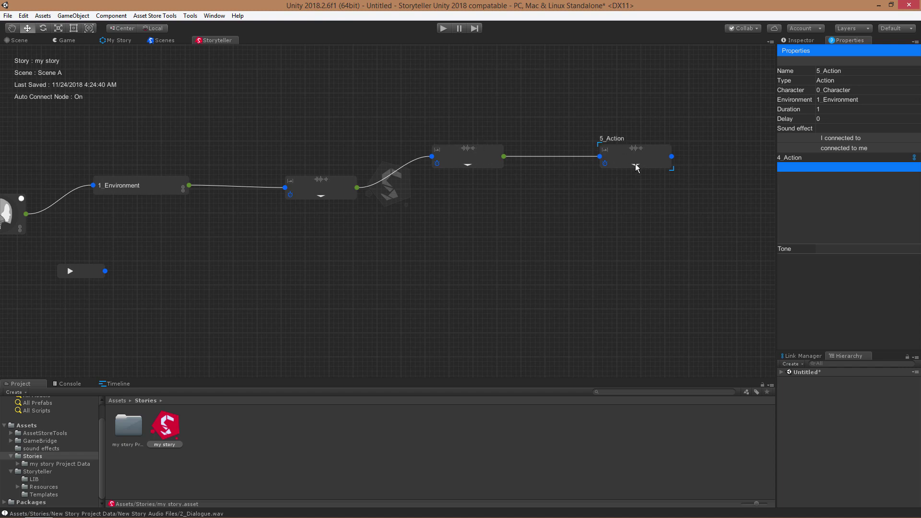
mouse_move(303, 109)
middle_mouse_down()
mouse_move(457, 103)
mouse_move(162, 137)
middle_mouse_up()
middle_click_drag(559, 121, 324, 165)
middle_click_drag(265, 143, 264, 141)
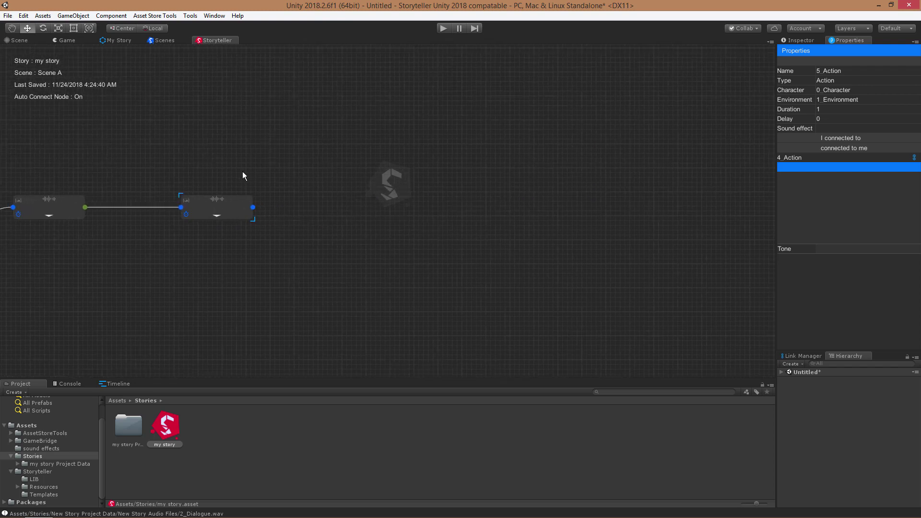
- Enable Text Mode in the story's general settings and return to the Storyteller canvas
left_click(116, 40)
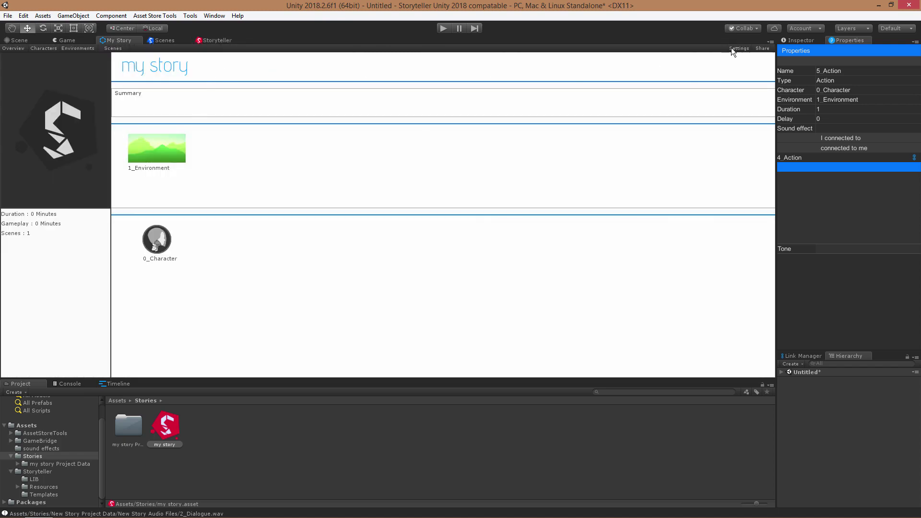
left_click(739, 49)
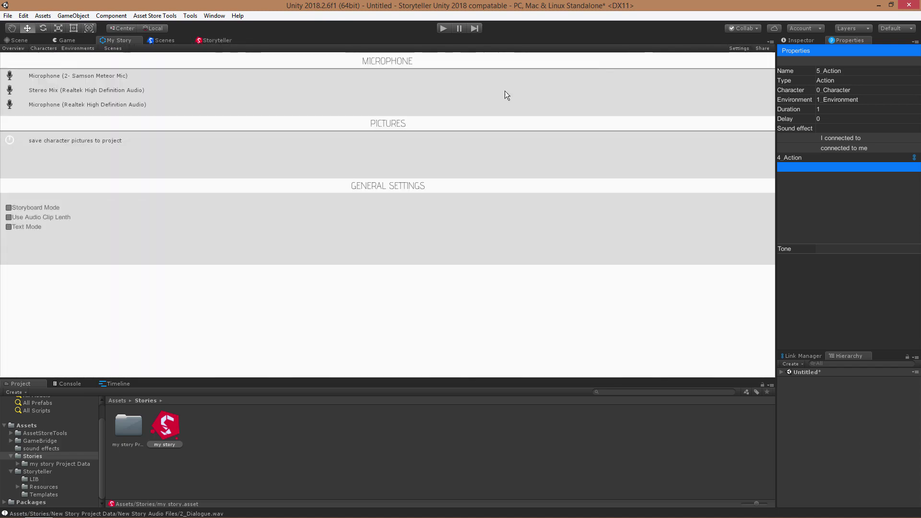
left_click(10, 226)
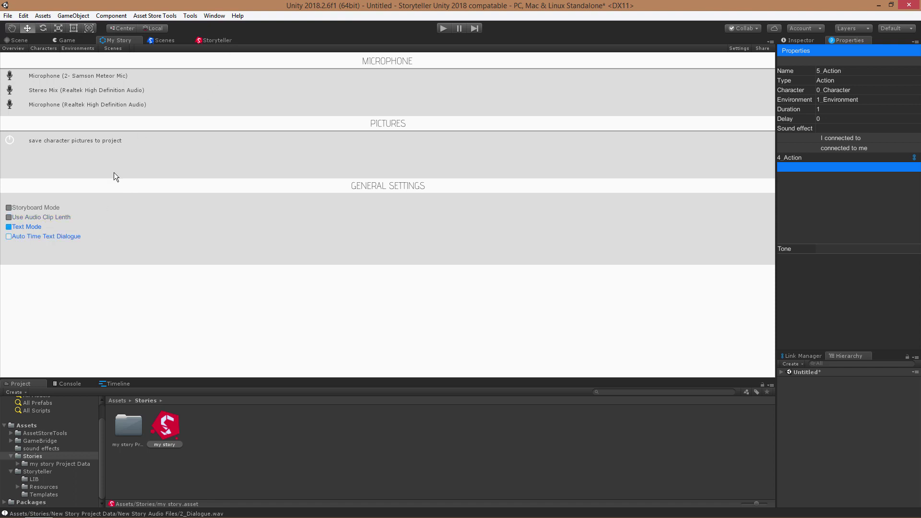
left_click(216, 40)
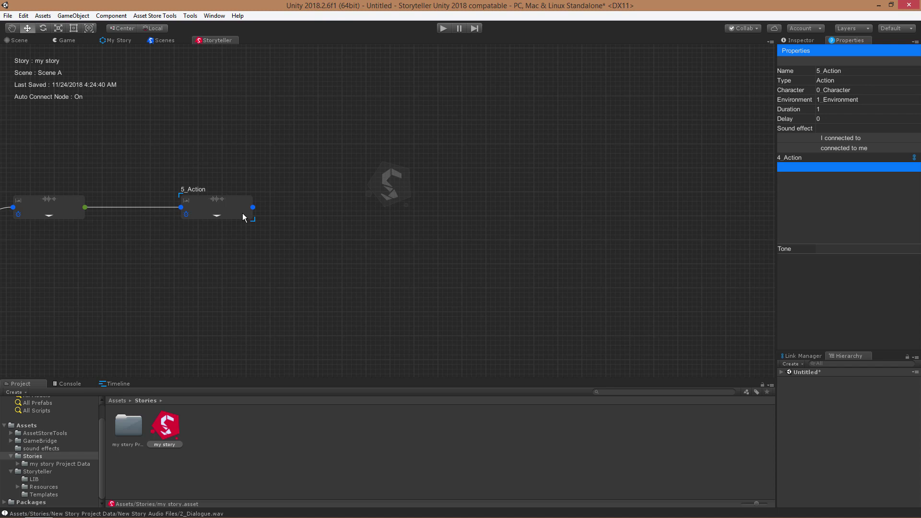
- Add three Action nodes with text areas to the end of the chain
key("a")
key("a")
key("a")
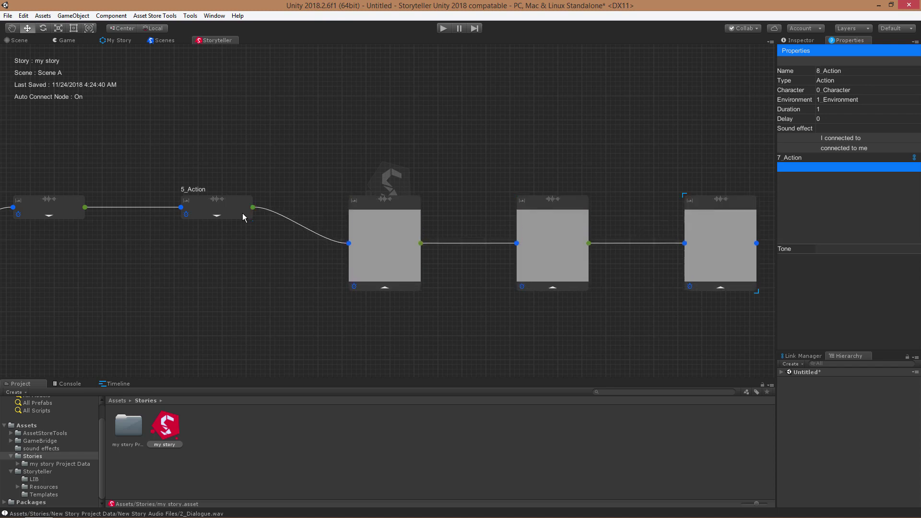
- Enter "ghfg" in the first text-mode Action node and "ddgd" in the second
middle_click_drag(466, 162, 389, 163)
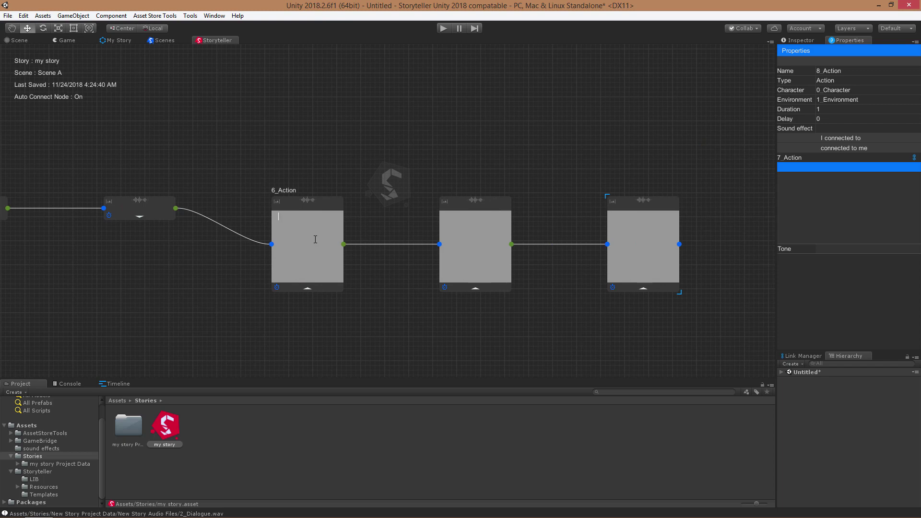
type("hfg")
type("ddgd")
middle_click_drag(239, 166, 303, 160)
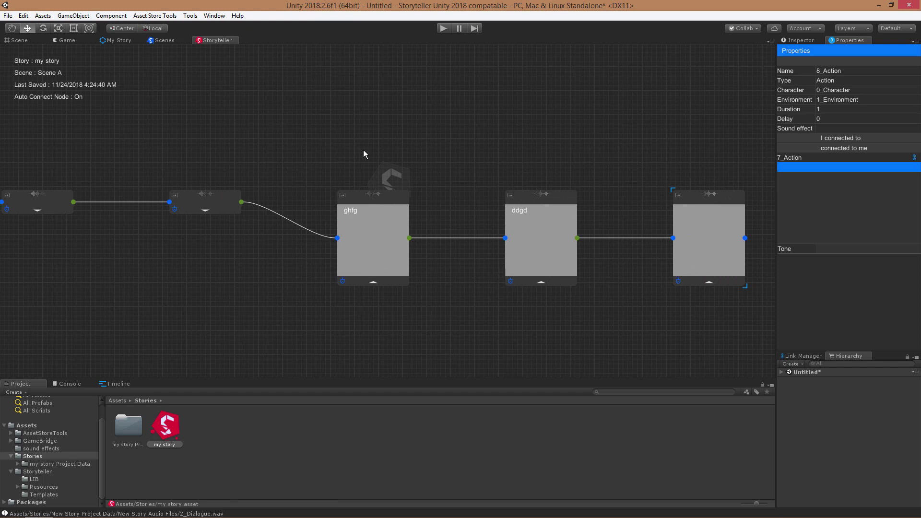
- Delete the last five Action nodes, keeping only the one directly connected to the Environment node
key("Delete")
key("Delete")
key("Delete")
key("Delete")
key("Delete")
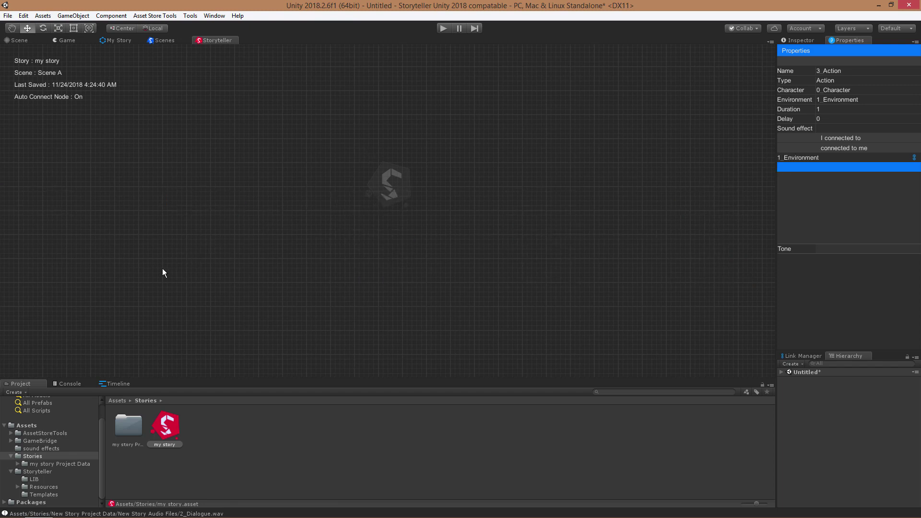
middle_click_drag(97, 234, 497, 218)
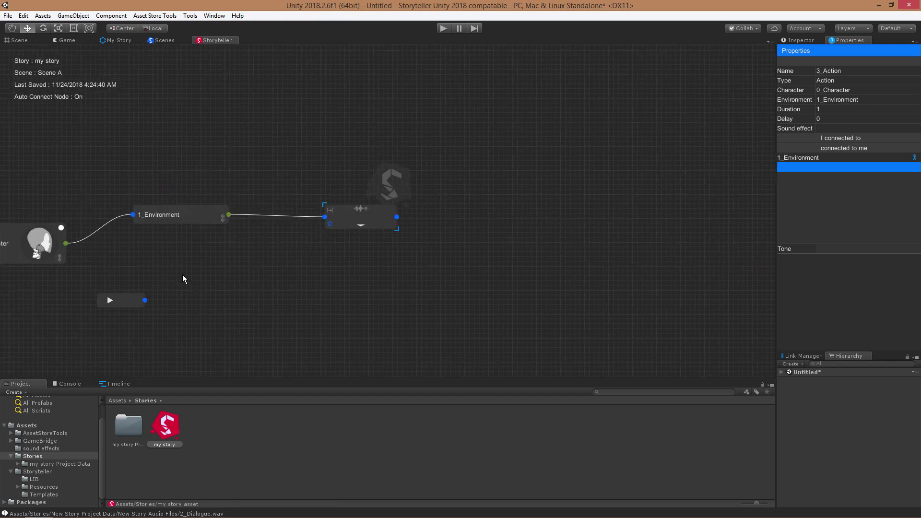
middle_click_drag(182, 274, 346, 278)
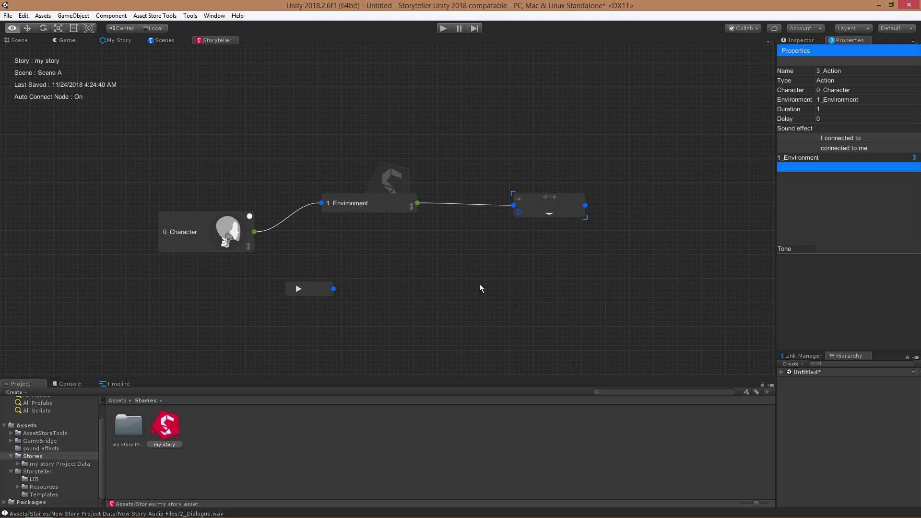
middle_click_drag(489, 286, 354, 298)
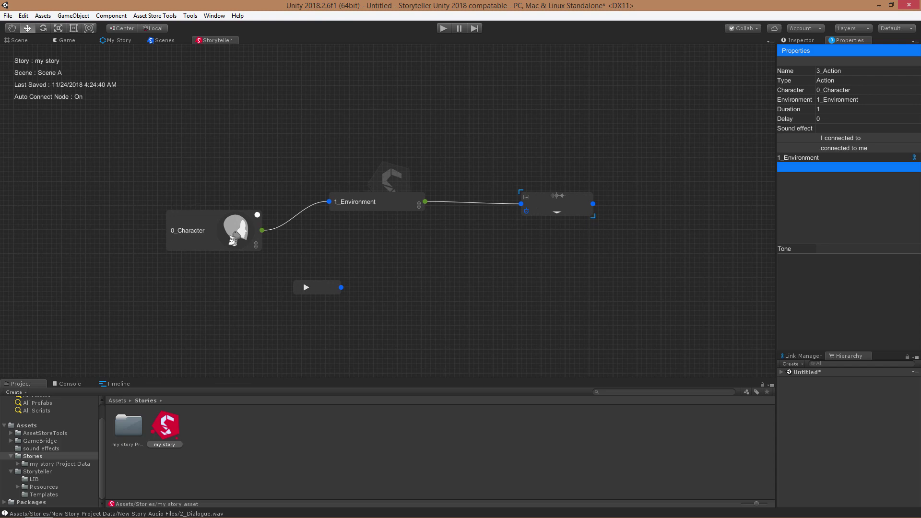
- Move the Character node up, and group-select the Environment, Media and Action nodes to move them up together
left_click_drag(193, 247, 161, 183)
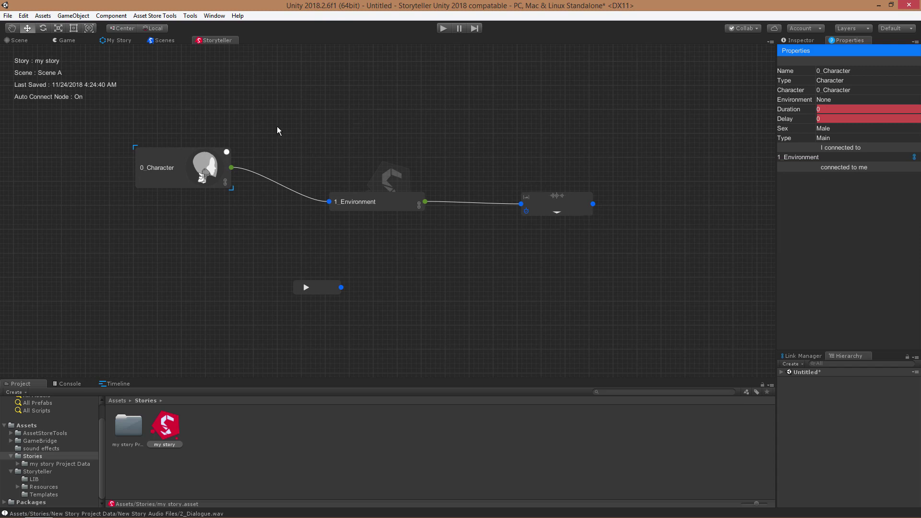
left_click_drag(268, 121, 628, 319)
left_click_drag(538, 277, 548, 209)
left_click(638, 304)
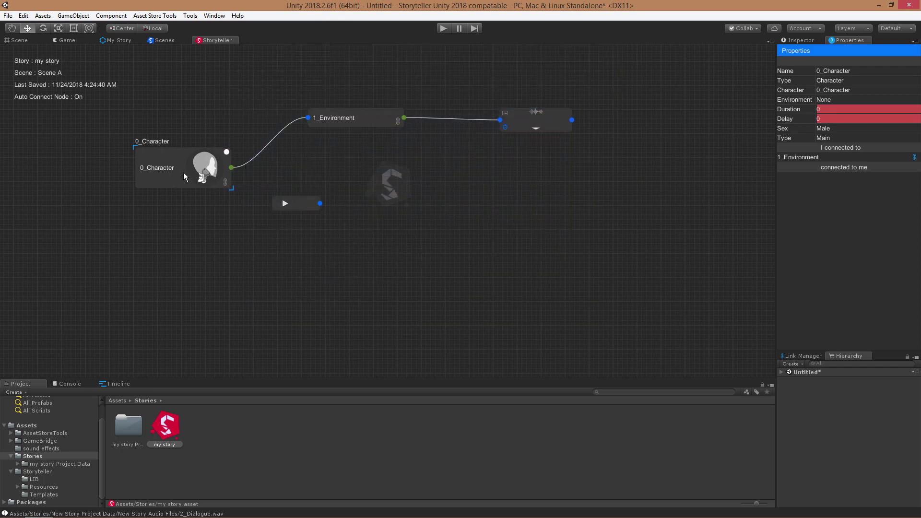
- Move the Media node above the Character node and delete it
left_click_drag(303, 206, 238, 105)
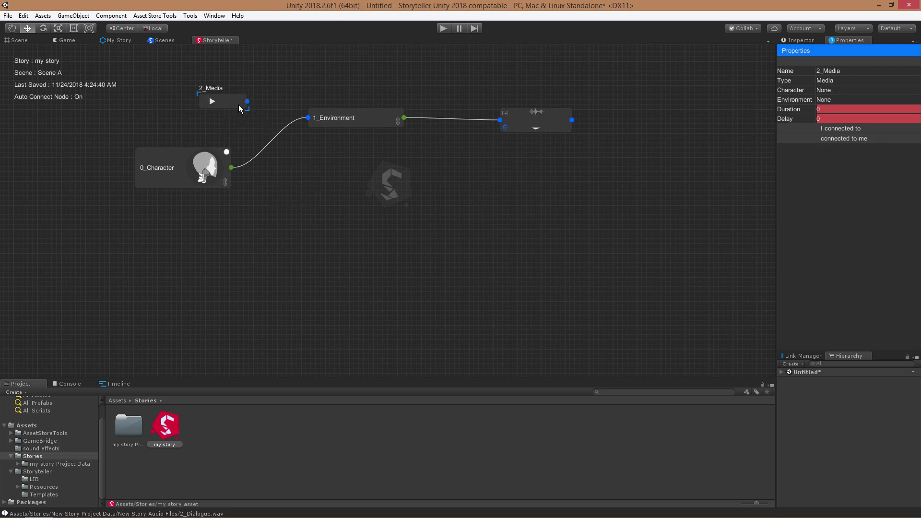
left_click(171, 184)
left_click(380, 126)
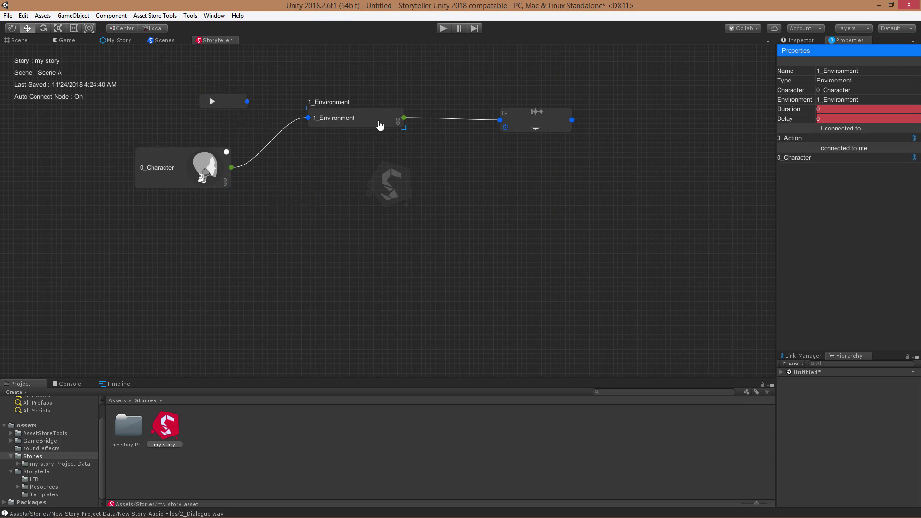
left_click_drag(238, 102, 247, 91)
key("Delete")
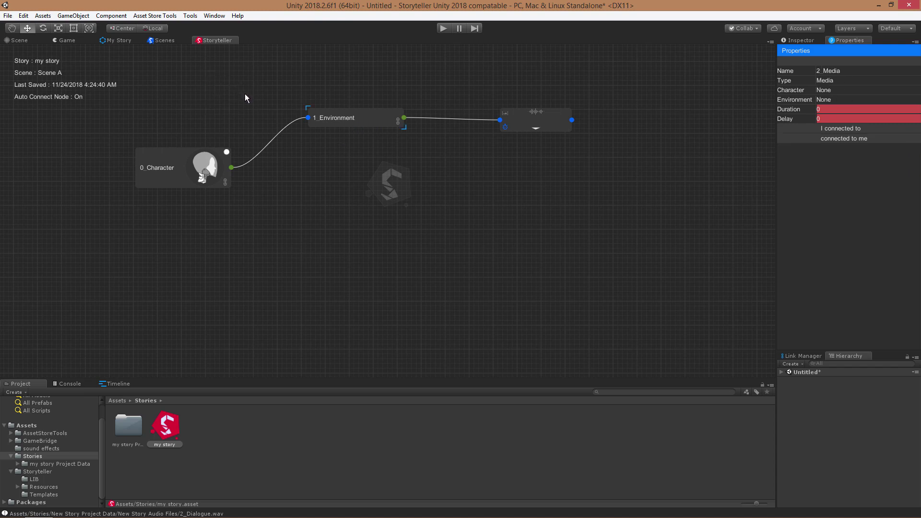
- Move the Character node up so it lines up in a row with the Environment node
left_click_drag(191, 188, 175, 139)
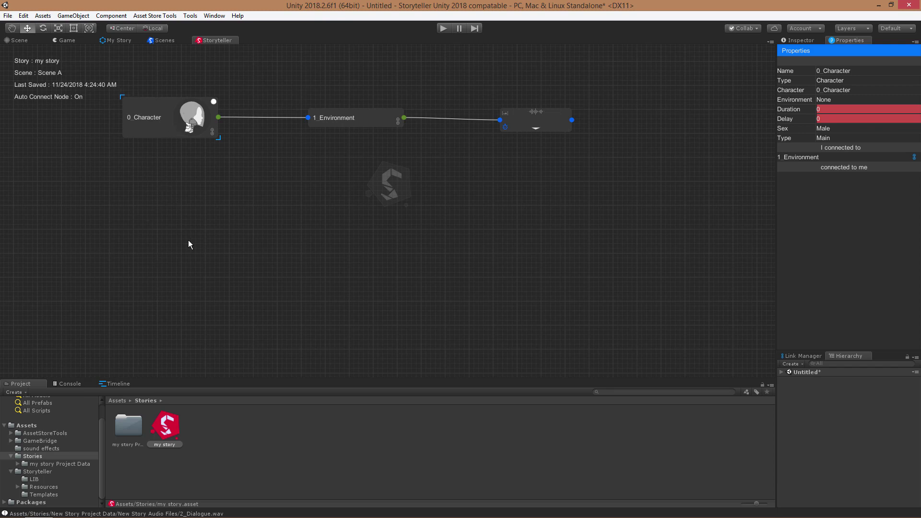
right_click(206, 183)
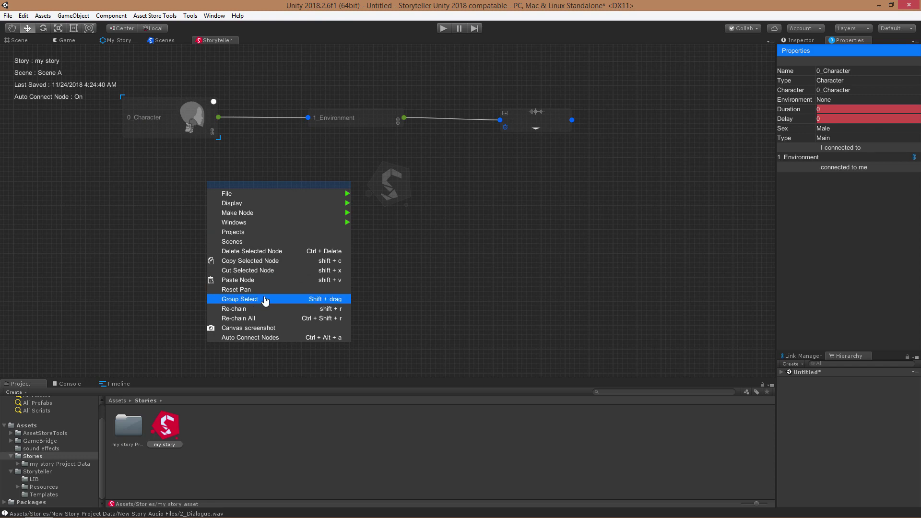
left_click(140, 218)
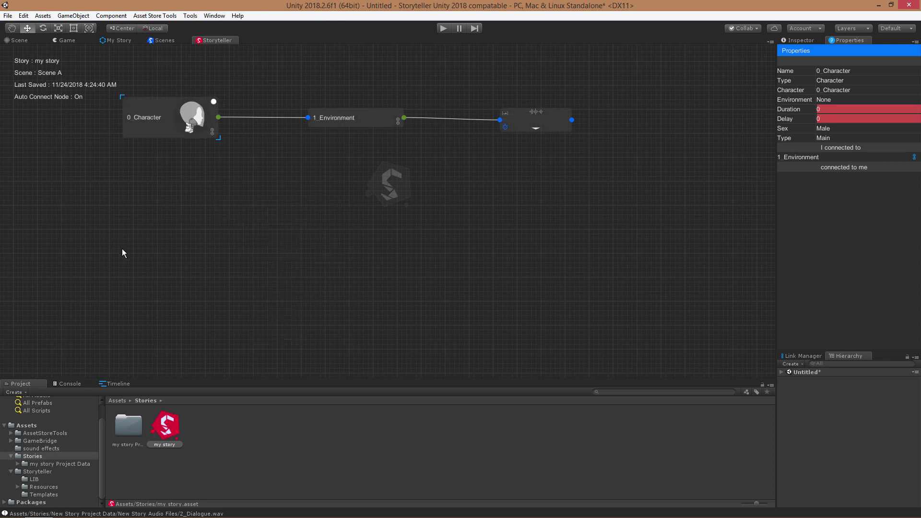
- Add a second Character node with auto-connect on, reposition it below the first row, and delete it
key("space")
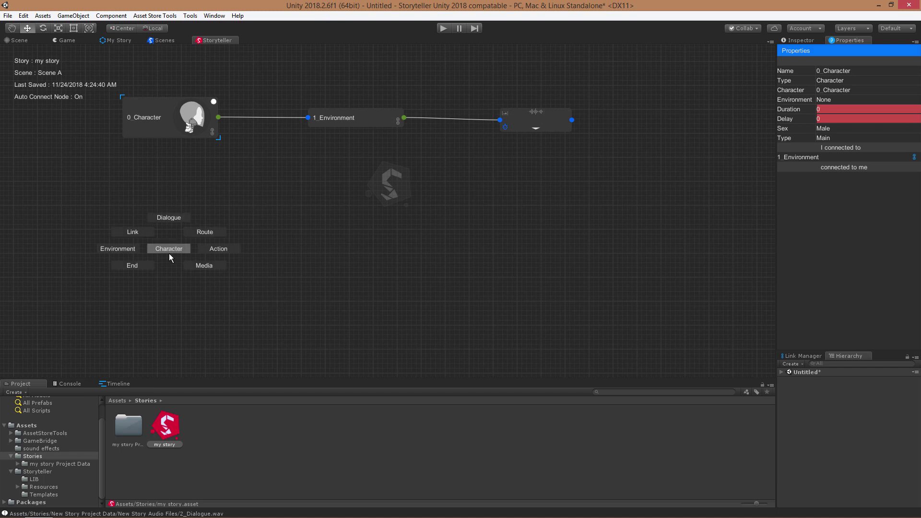
left_click(171, 248)
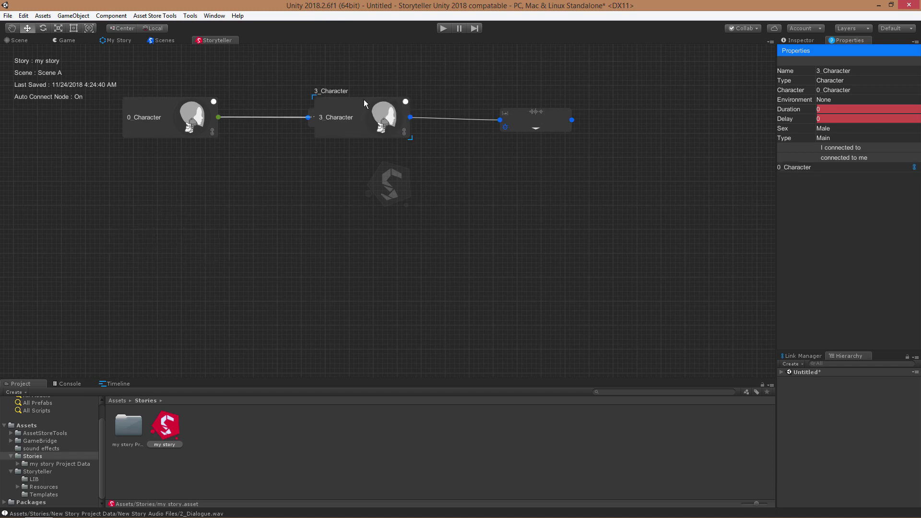
left_click_drag(364, 99, 371, 215)
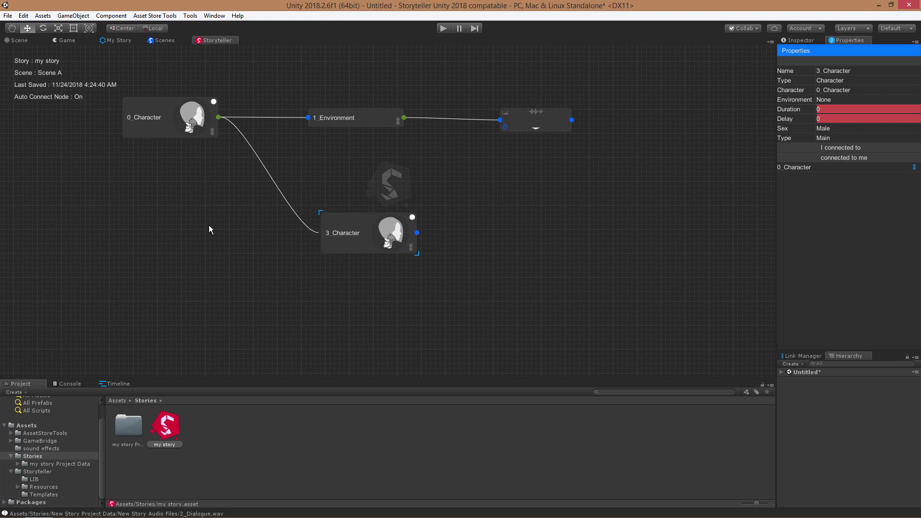
left_click_drag(299, 236, 190, 259)
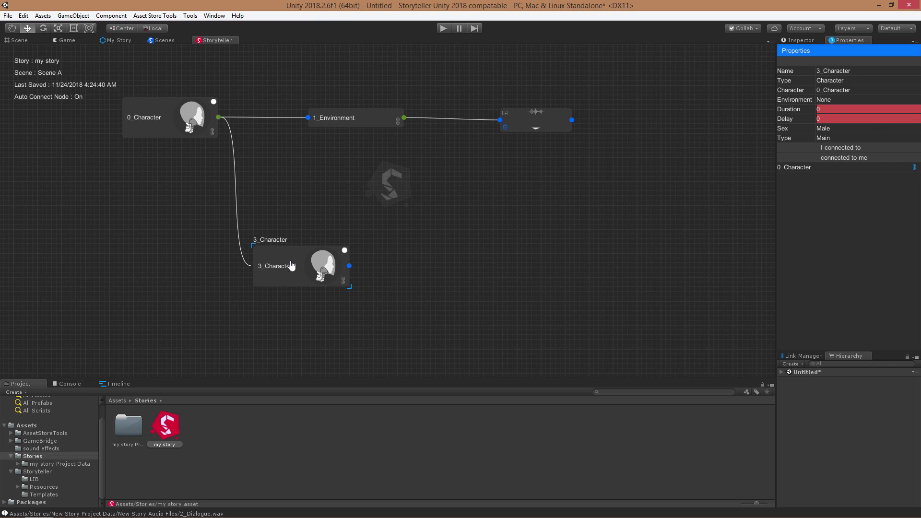
left_click_drag(292, 266, 335, 246)
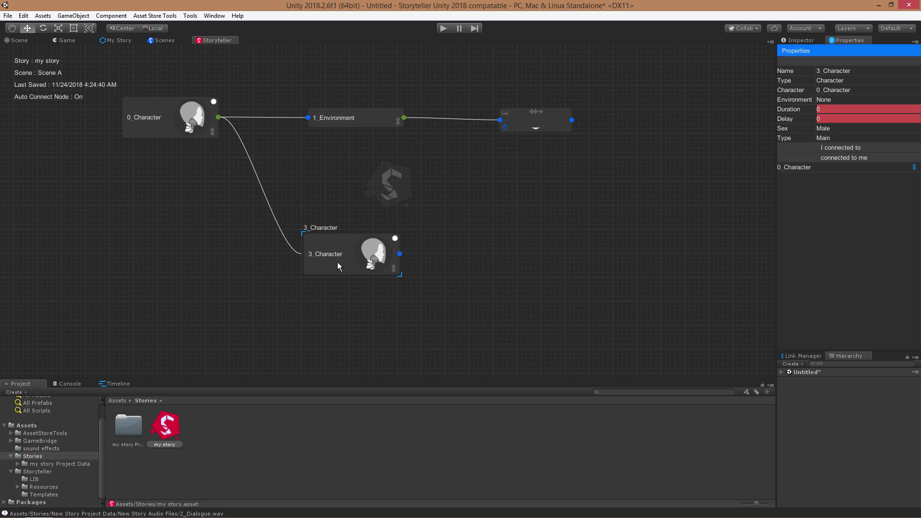
key("Delete")
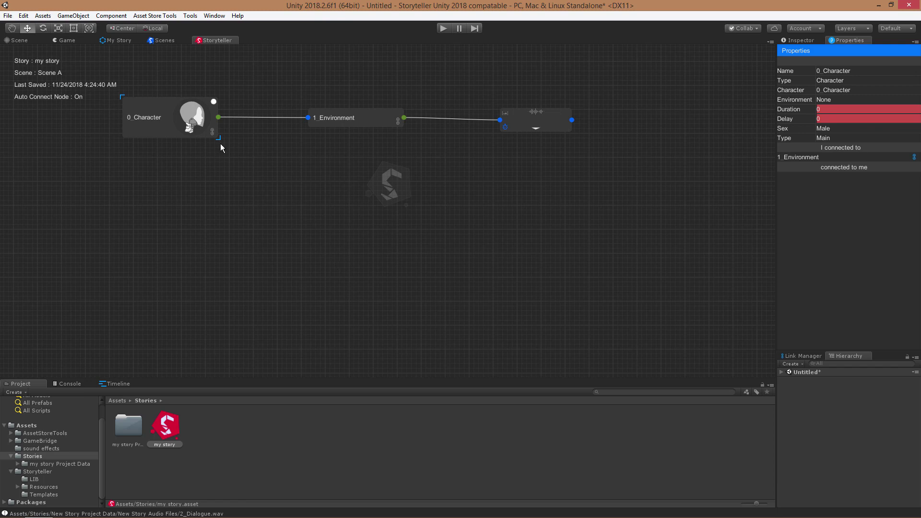
- Turn off Auto Connect Node and add an unconnected Character node below the first Character node
right_click(164, 282)
key("q")
key("w")
right_click(161, 253)
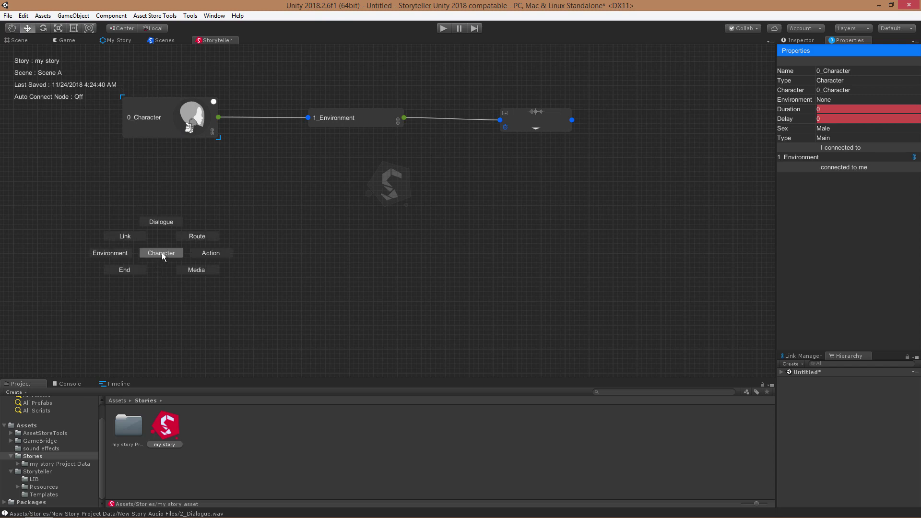
left_click(162, 252)
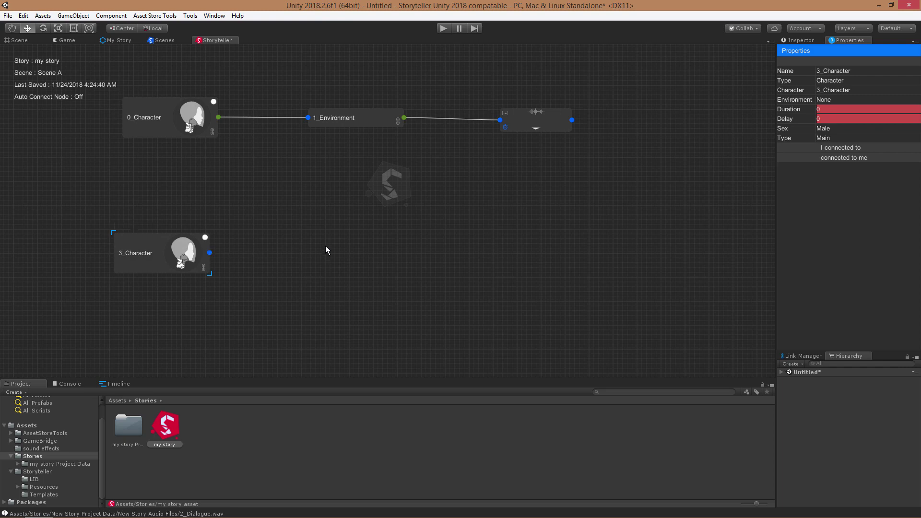
- Add an Environment node and an Action node, placing them in a row beside the lower Character node
left_click(388, 115)
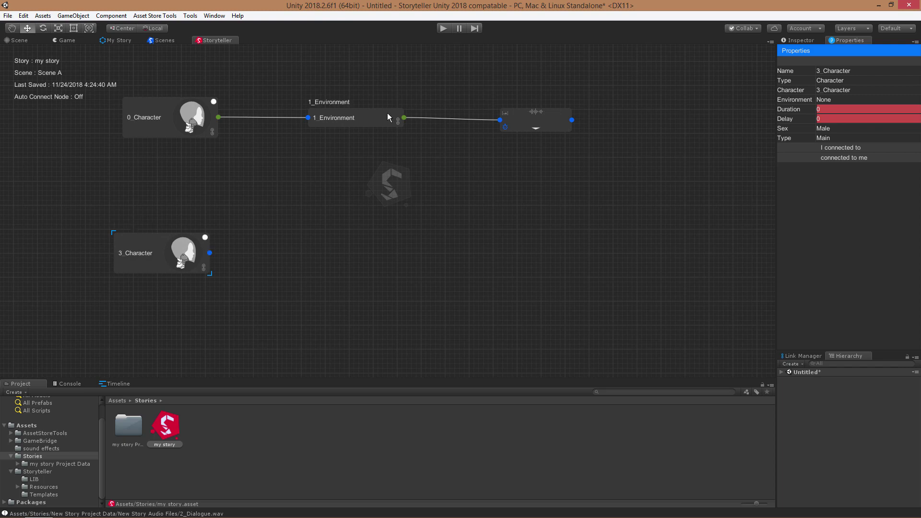
right_click(338, 245)
left_click(289, 248)
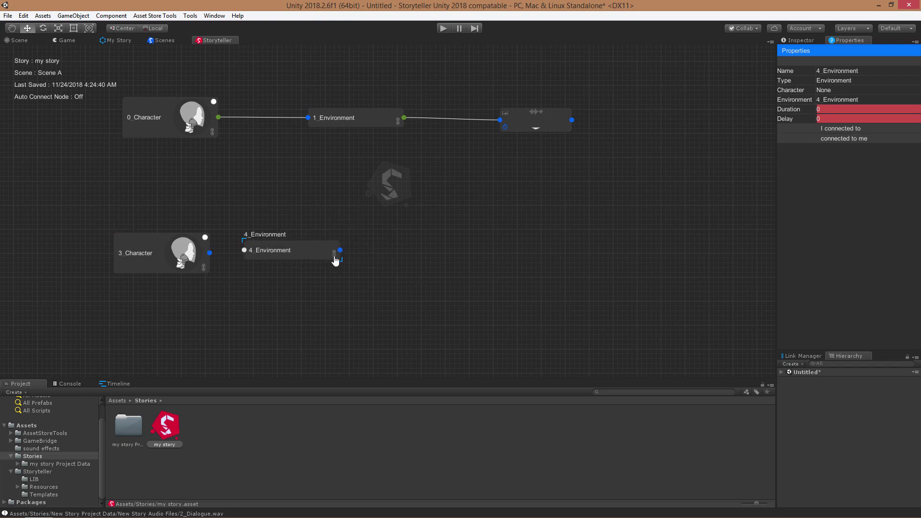
left_click_drag(305, 254, 359, 262)
right_click(614, 254)
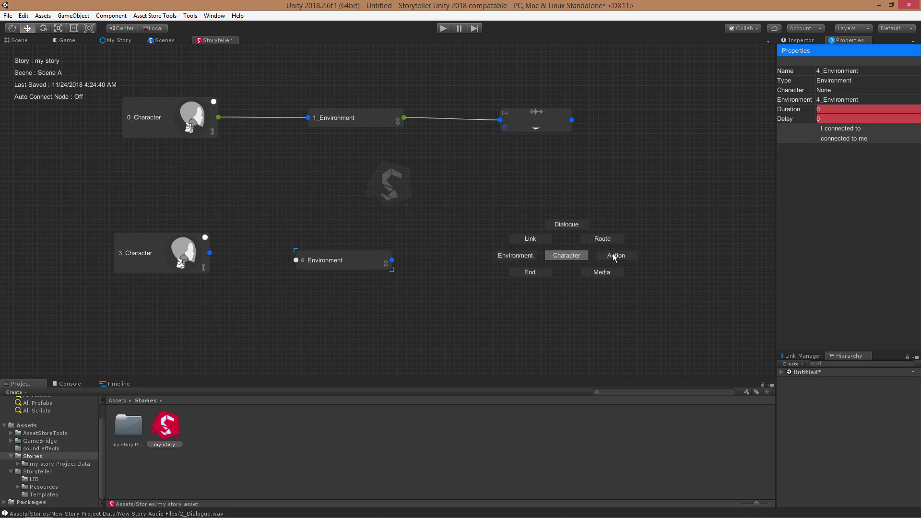
left_click(669, 252)
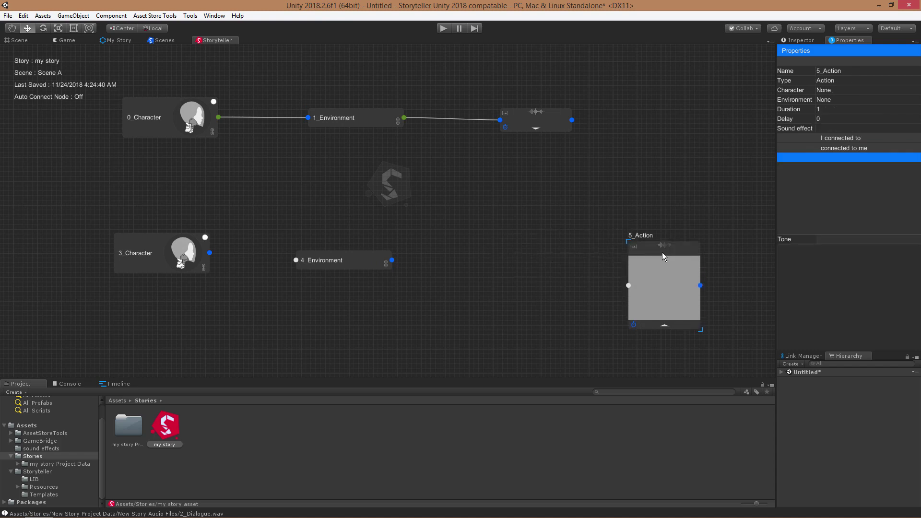
left_click_drag(662, 253, 566, 229)
- Expand the upper Action node and move it up in line with its connected Environment node
left_click(535, 131)
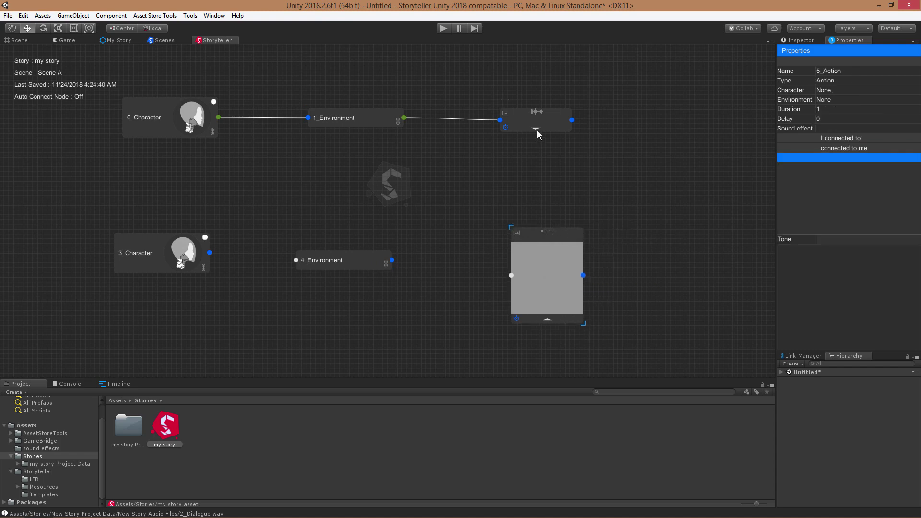
left_click(537, 128)
left_click_drag(552, 124, 554, 90)
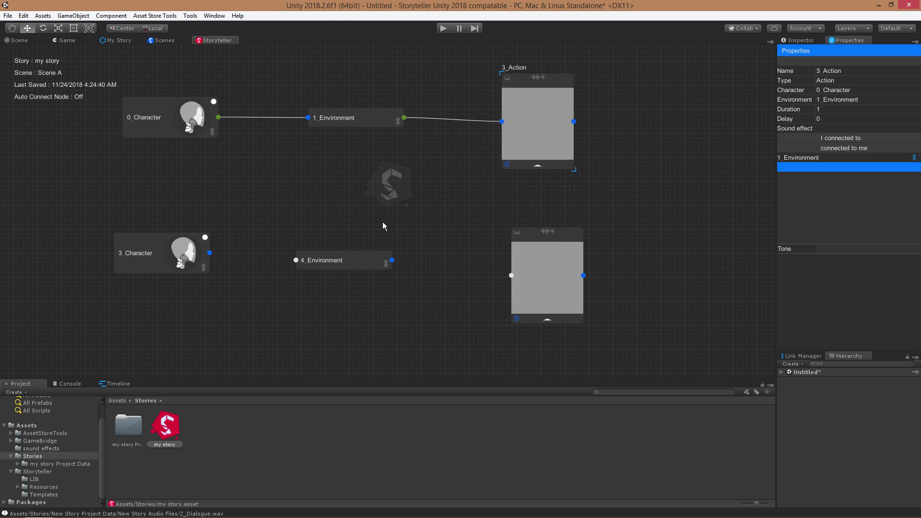
- Set the upper Character node's colour to lime green
left_click(214, 102)
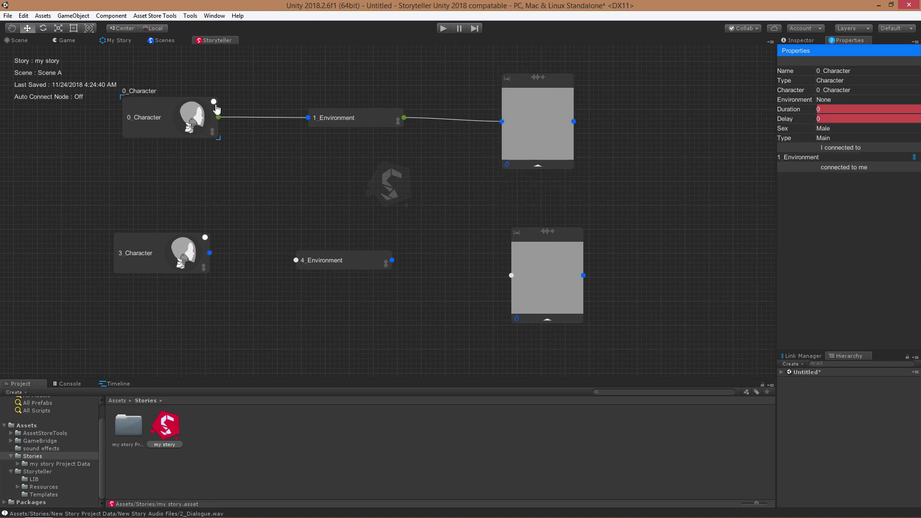
left_click(214, 102)
left_click_drag(485, 234, 485, 311)
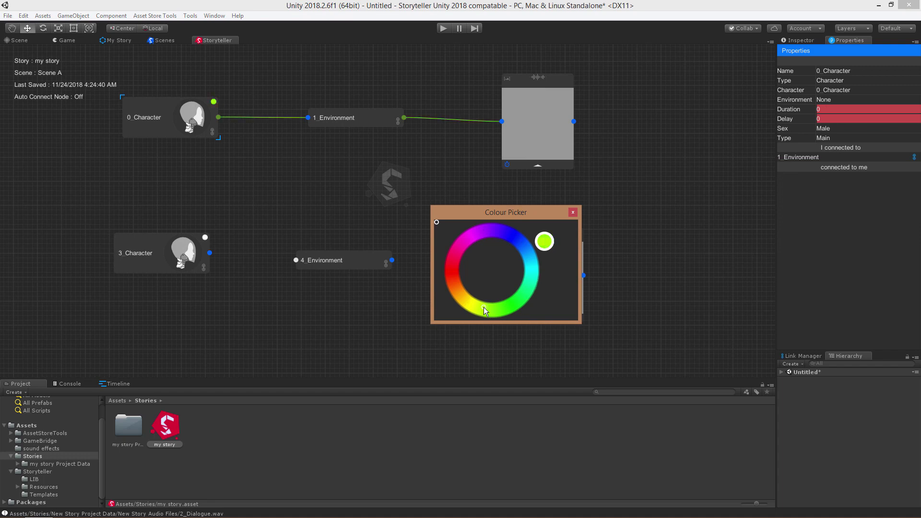
left_click(573, 212)
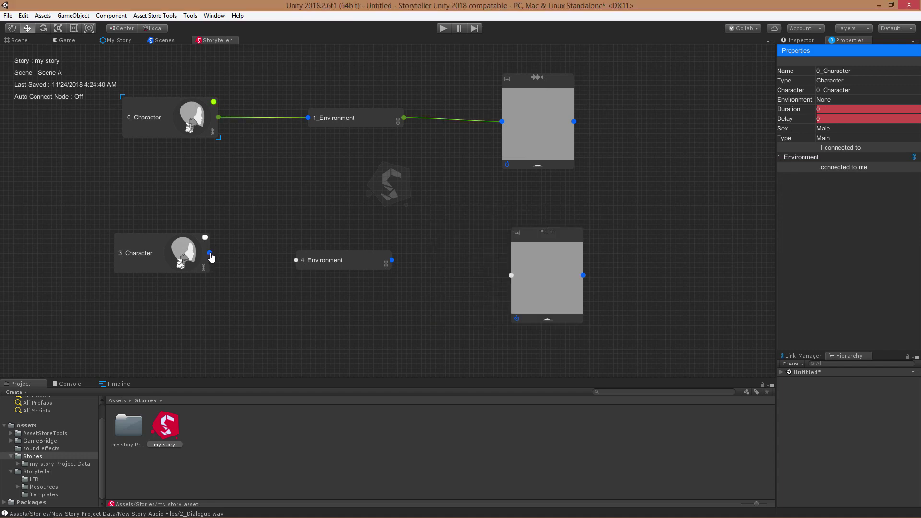
- Connect the lower Character node to the lower Environment node, and that Environment node to the lower Action node
left_click_drag(210, 253, 297, 260)
left_click_drag(392, 260, 511, 275)
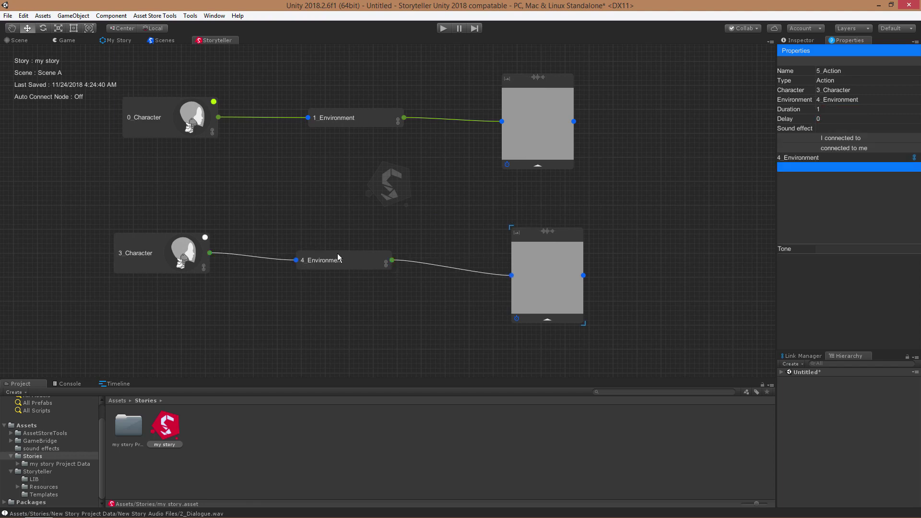
- Set the lower Character node's colour to magenta pink and move the node further down
left_click(206, 238)
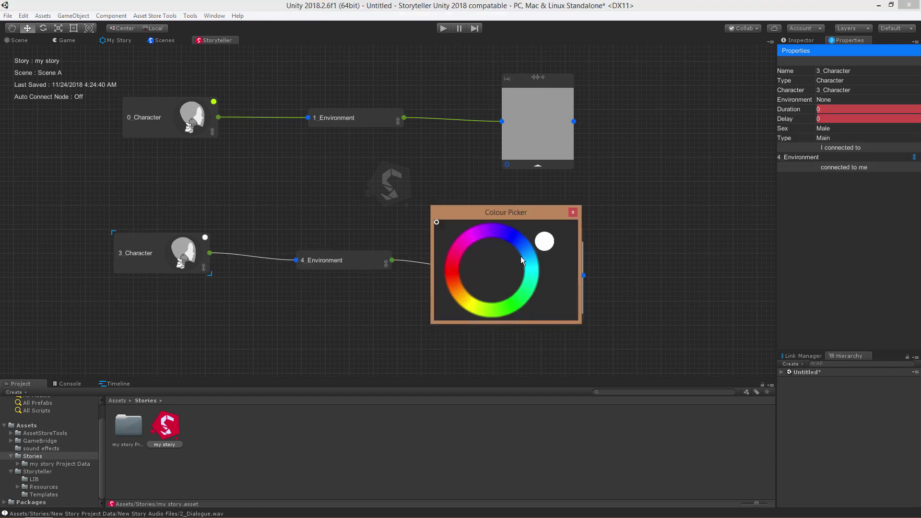
left_click_drag(485, 229, 450, 257)
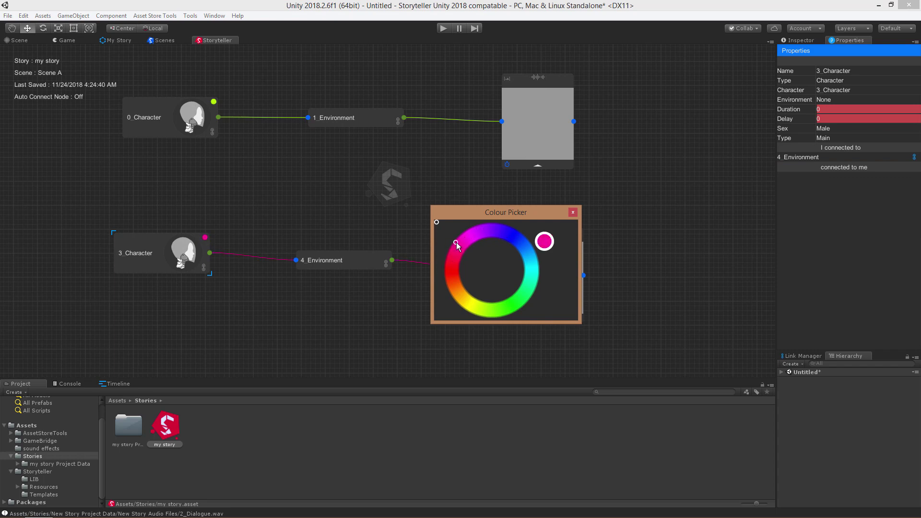
left_click(573, 212)
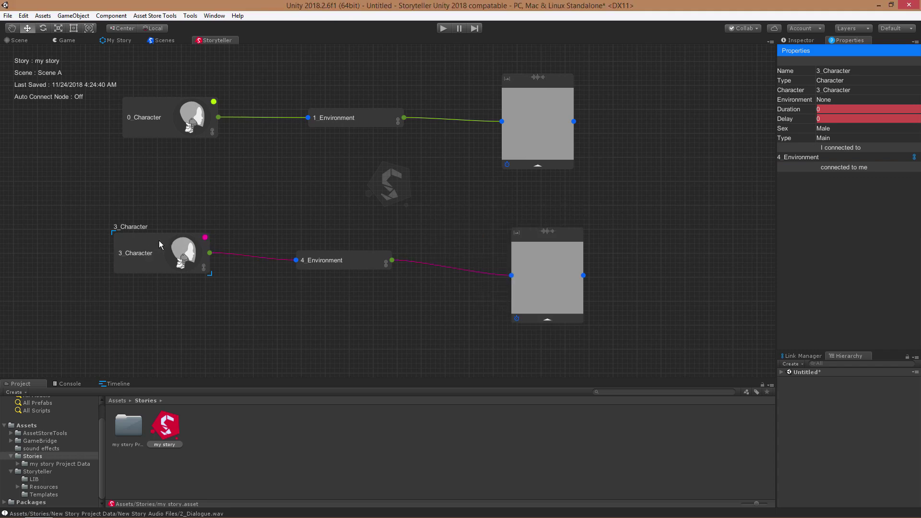
left_click_drag(160, 245, 176, 294)
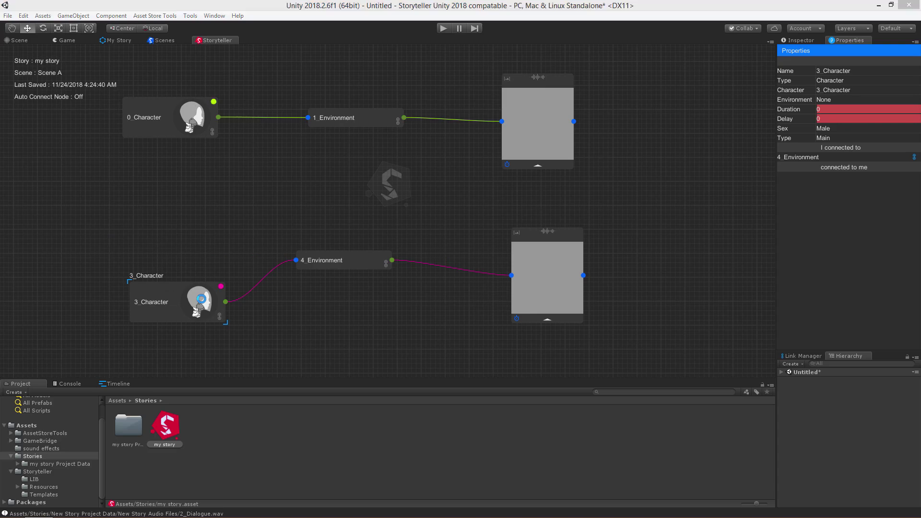
- Assign the Gin picture to the lower Character node and the Ayumi Yoshida picture to the upper one
left_click(201, 299)
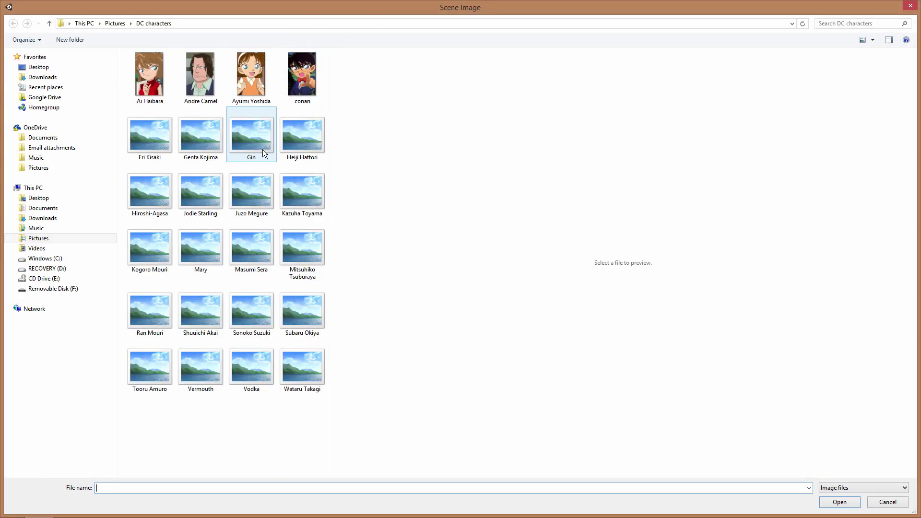
left_click(257, 139)
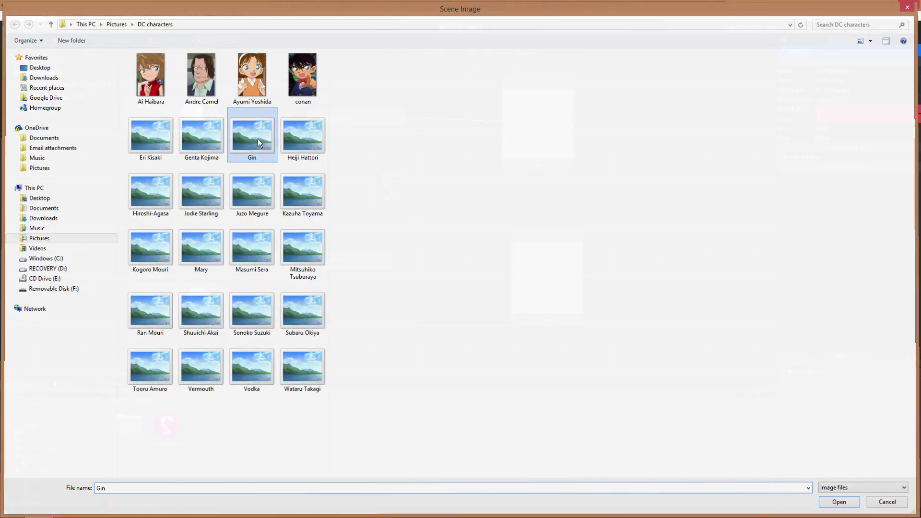
double_click(257, 139)
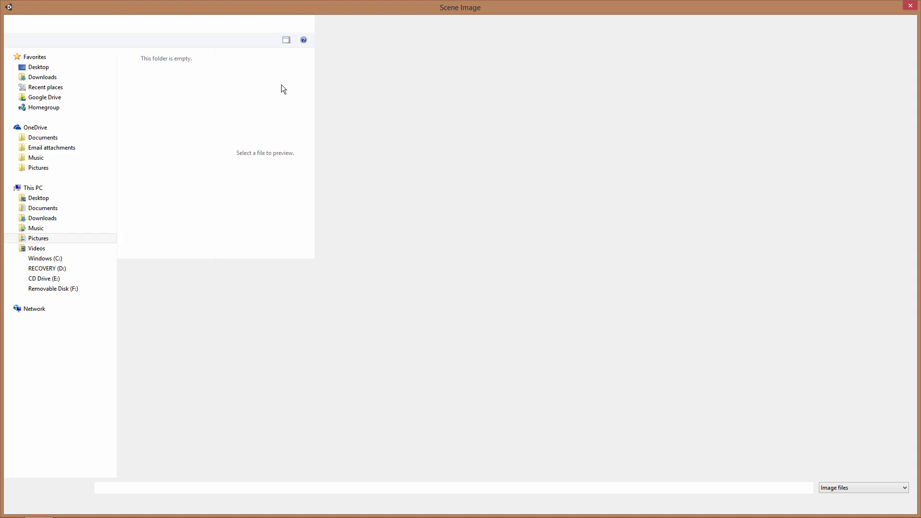
double_click(262, 82)
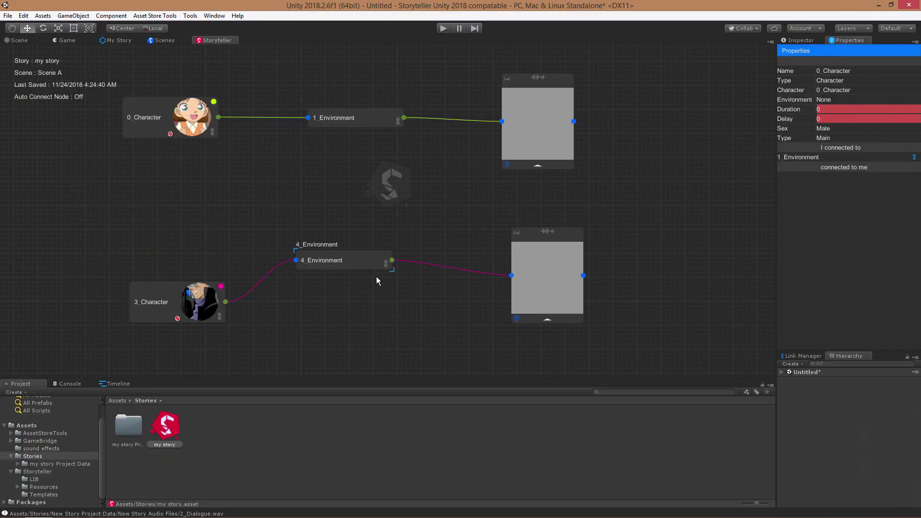
- Move the lower Environment node down in line with its Character node, and rename the upper Environment node to "park"
left_click_drag(376, 259, 391, 287)
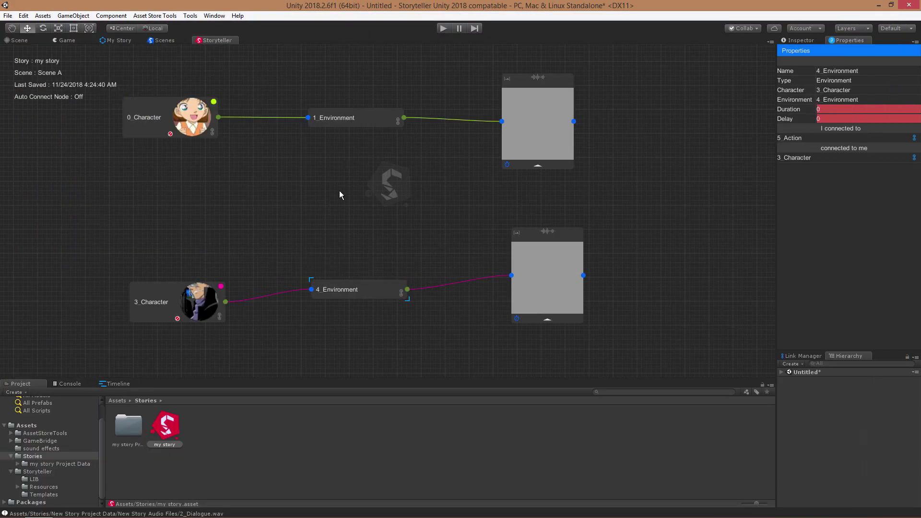
double_click(345, 122)
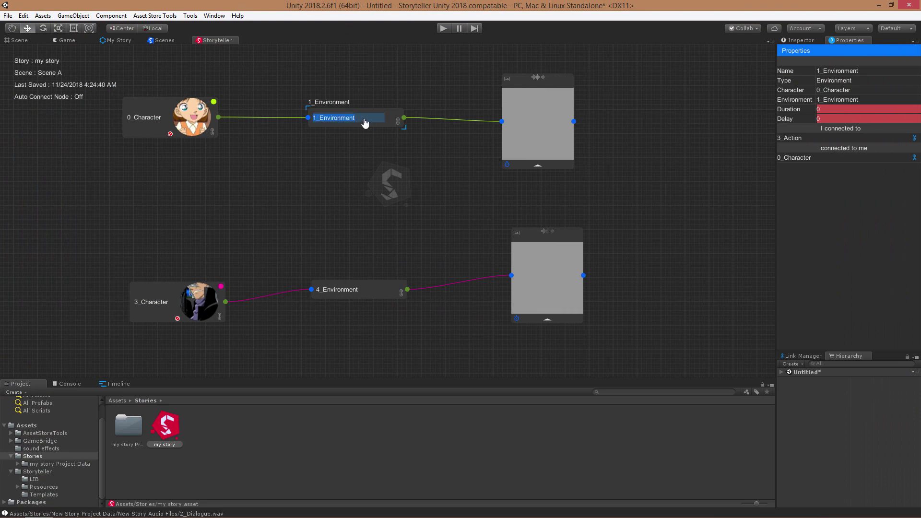
type("park")
key("Return")
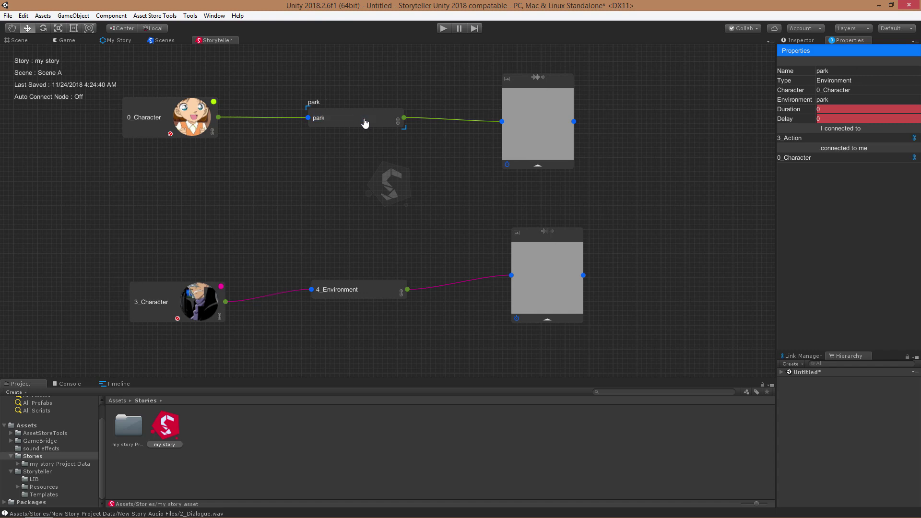
- Link the lower Environment node to the "park" environment and align the lower Character node with it
left_click(402, 296)
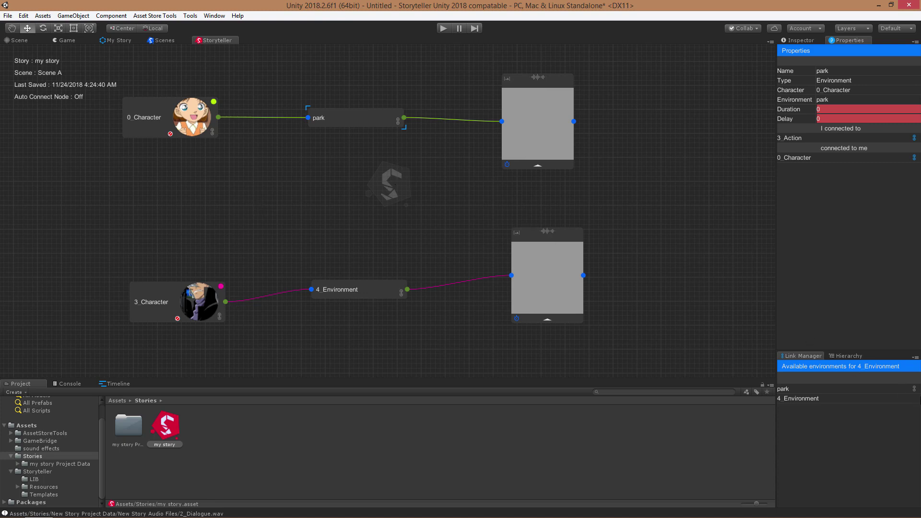
left_click(914, 390)
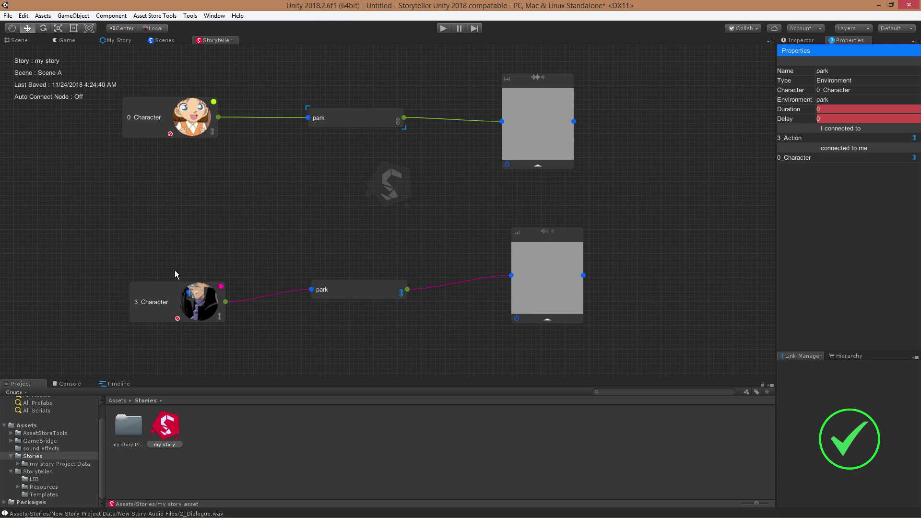
left_click_drag(157, 306, 144, 293)
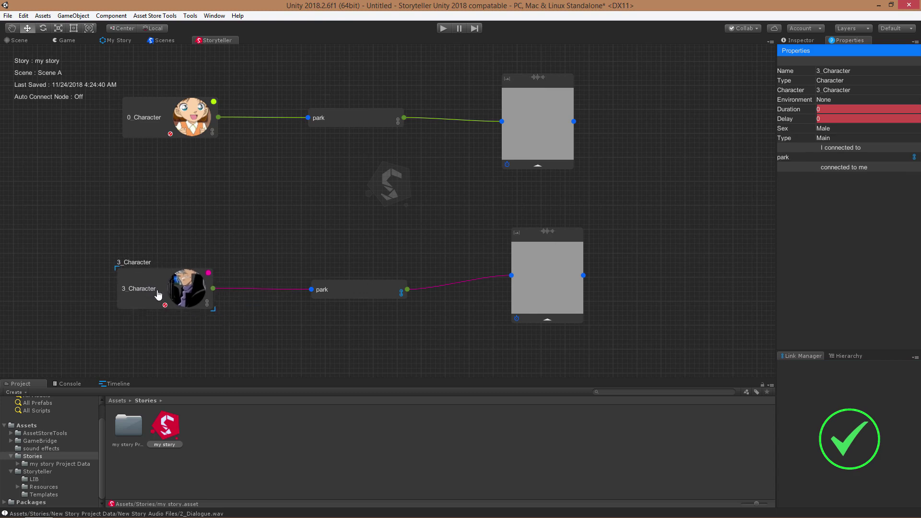
- Align the upper and lower Action nodes vertically with the park nodes they are connected to
left_click_drag(565, 238, 566, 248)
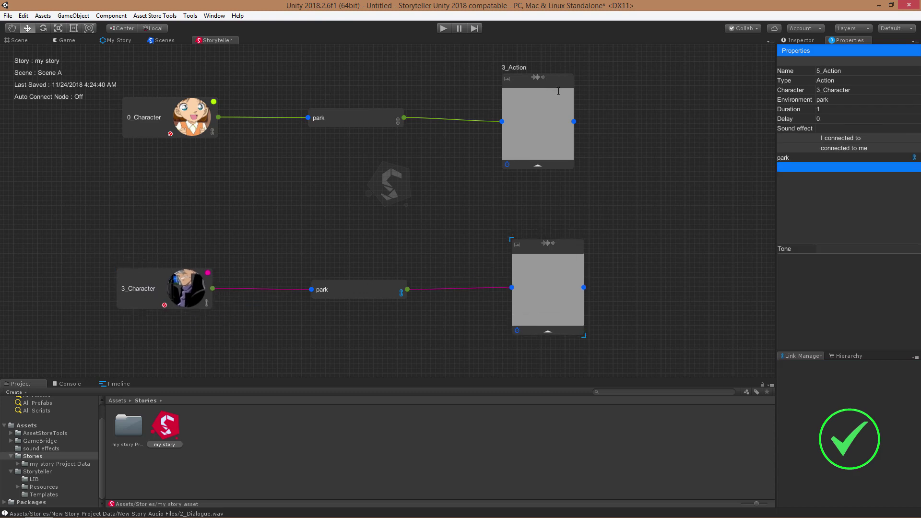
left_click_drag(560, 74, 562, 68)
left_click_drag(564, 255, 564, 258)
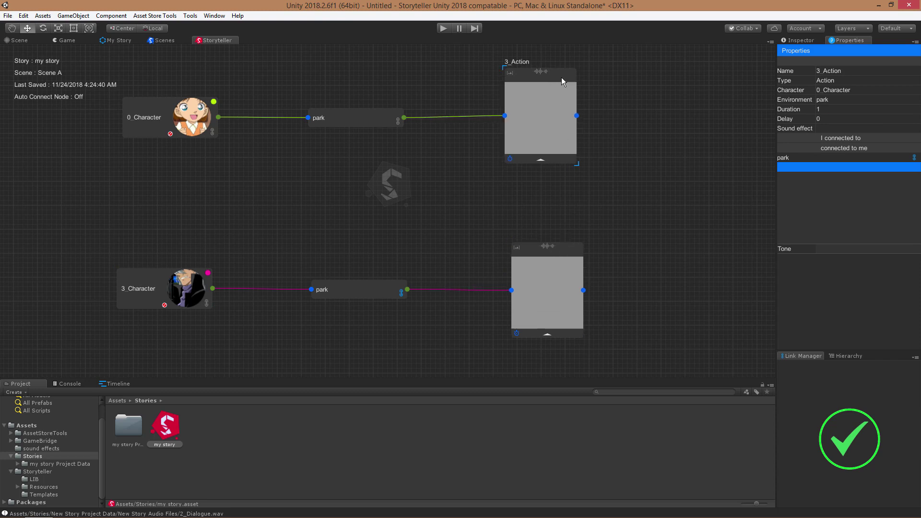
left_click_drag(561, 78, 561, 79)
- Duplicate the upper and lower Action nodes so each park branch has a second Action node connected after the first
middle_click_drag(628, 205, 474, 209)
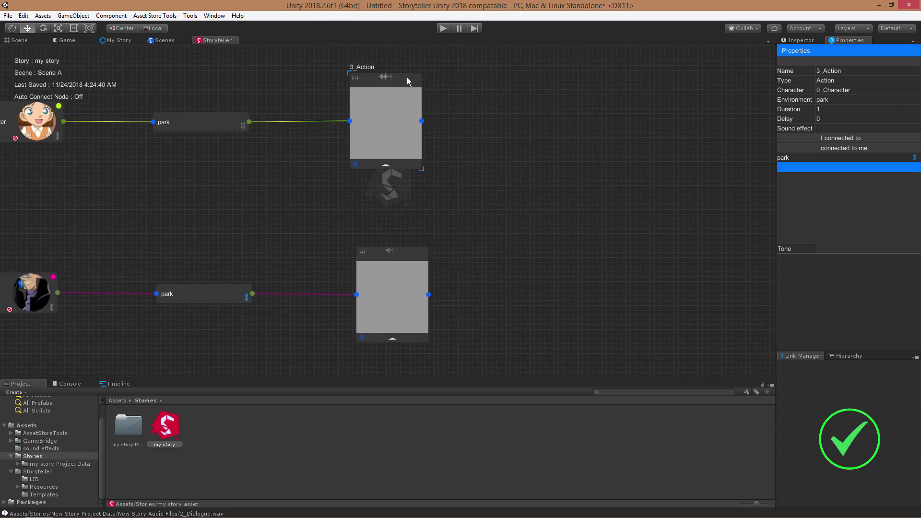
key("ctrl+d")
left_click(416, 256)
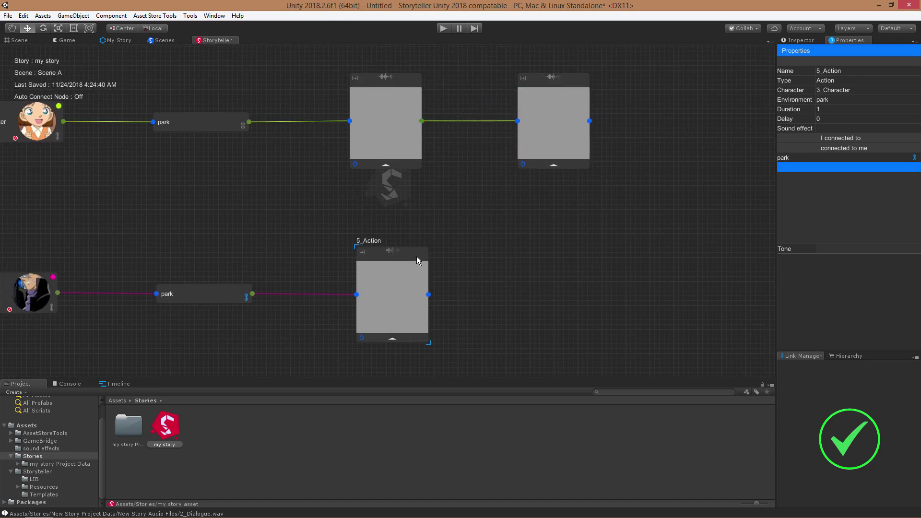
key("ctrl+d")
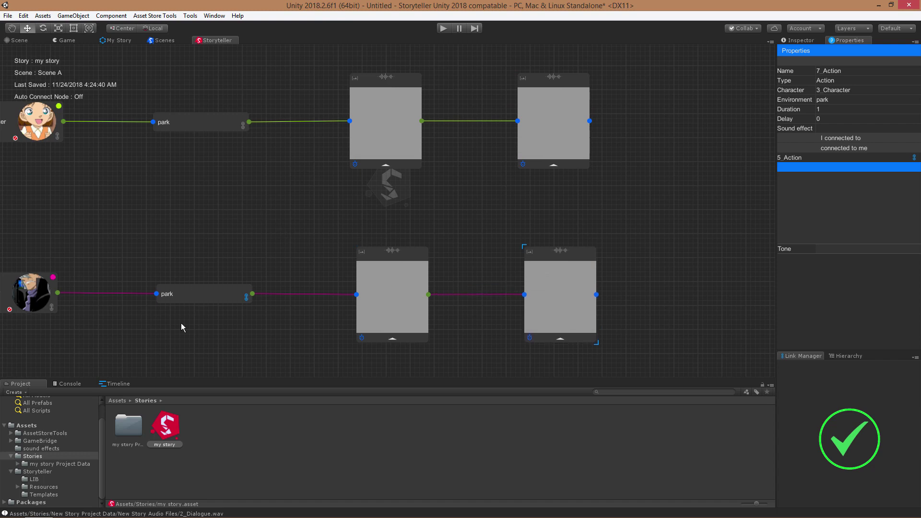
- Show the Timeline and zoom it in so the action clips on both character tracks are wider
left_click(116, 384)
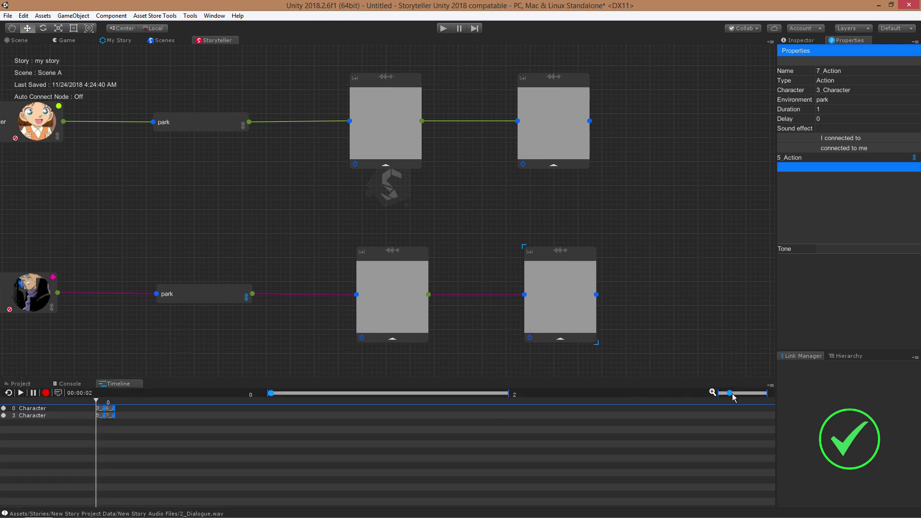
left_click_drag(732, 396, 750, 396)
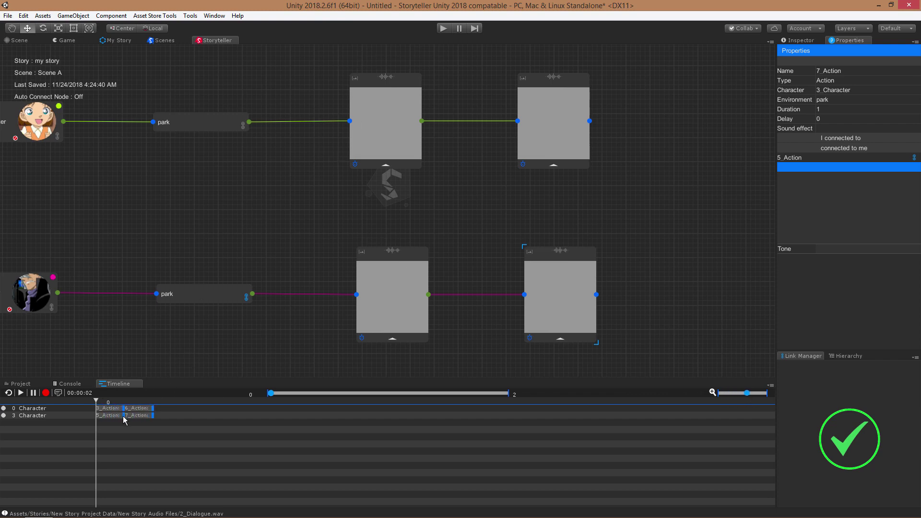
- Rename the upper Character node to "Mary" and the lower Character node to "Tom"
middle_click_drag(104, 220, 277, 224)
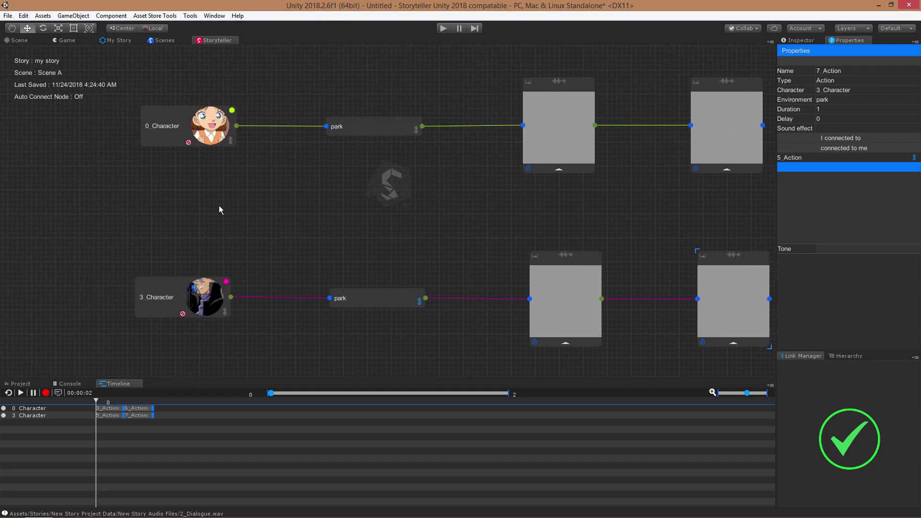
left_click(162, 127)
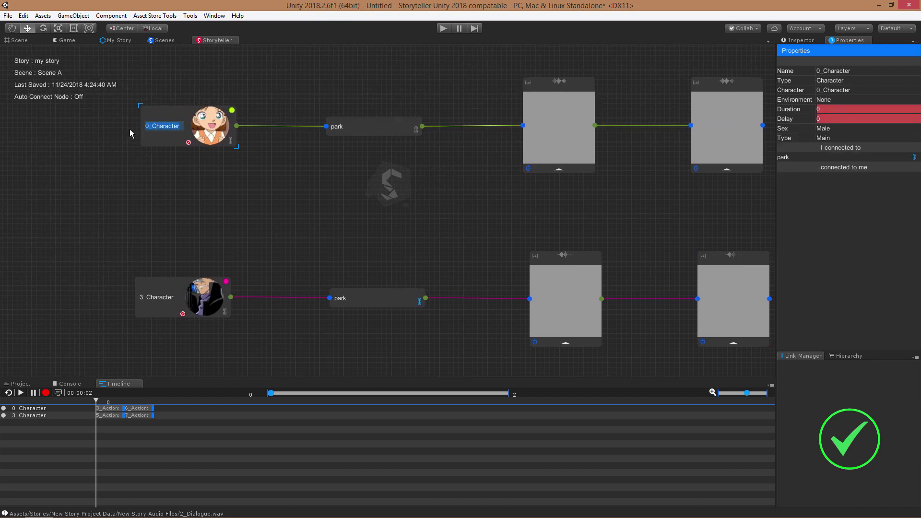
type("Mary")
key("Return")
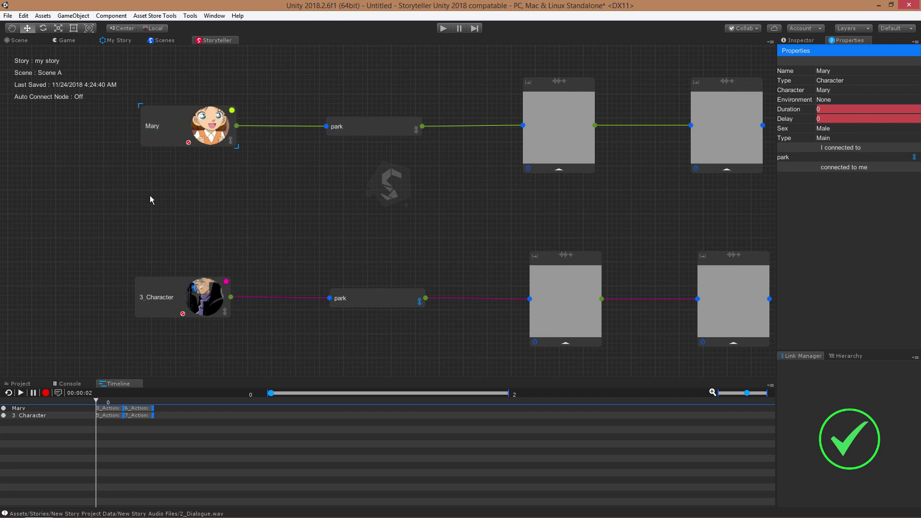
left_click(165, 303)
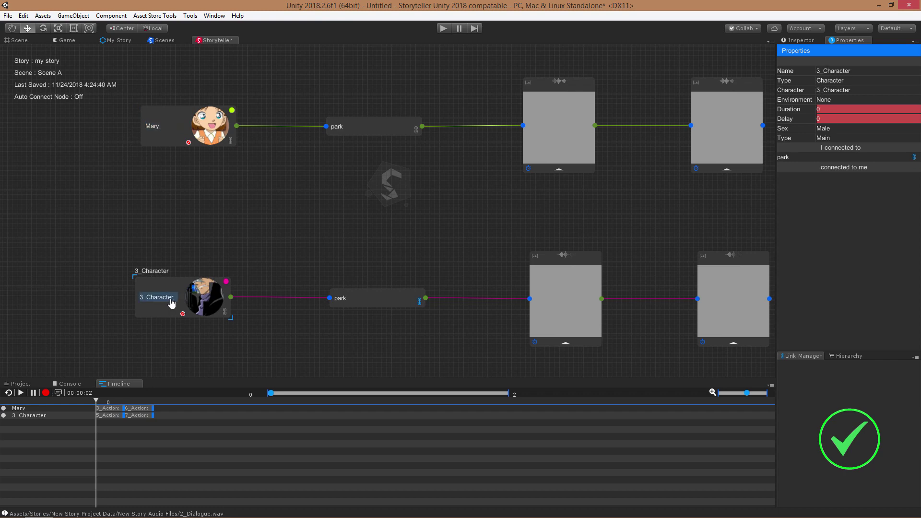
type("Tom")
key("Return")
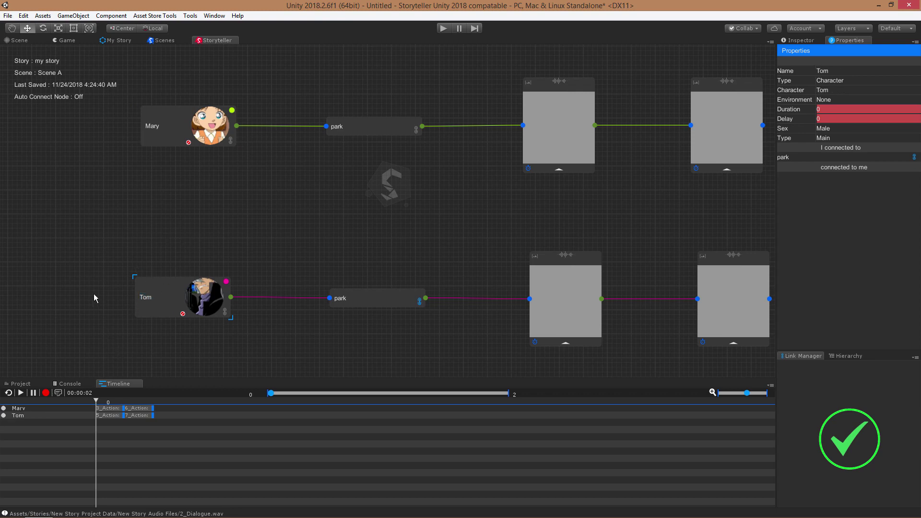
- Spread the timeline clips apart, giving 6_Action a delay of about 2.58, 5_Action about 1.11 and 7_Action about 0.74
left_click(138, 416)
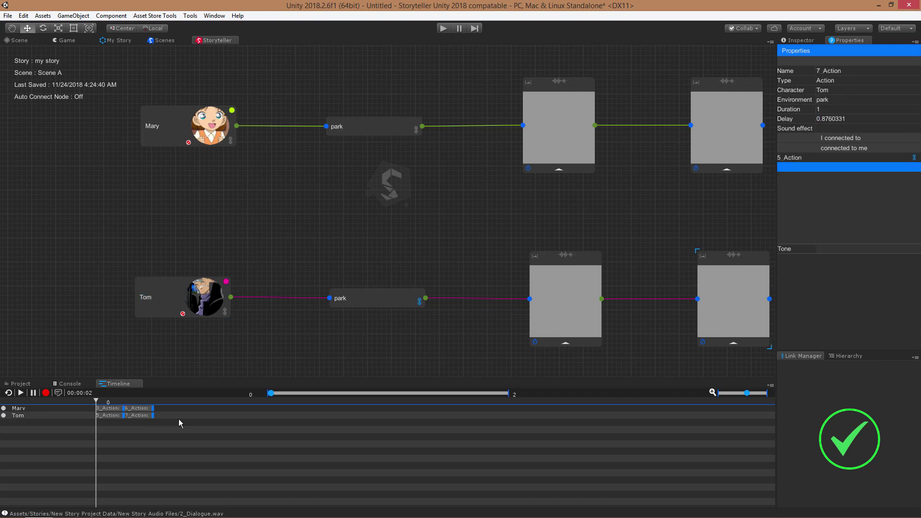
left_click_drag(179, 423, 205, 410)
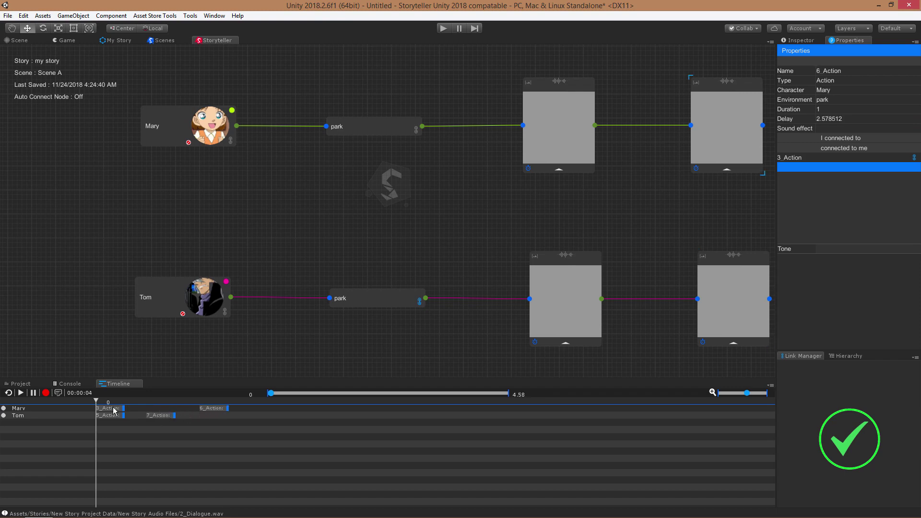
left_click_drag(111, 416, 143, 416)
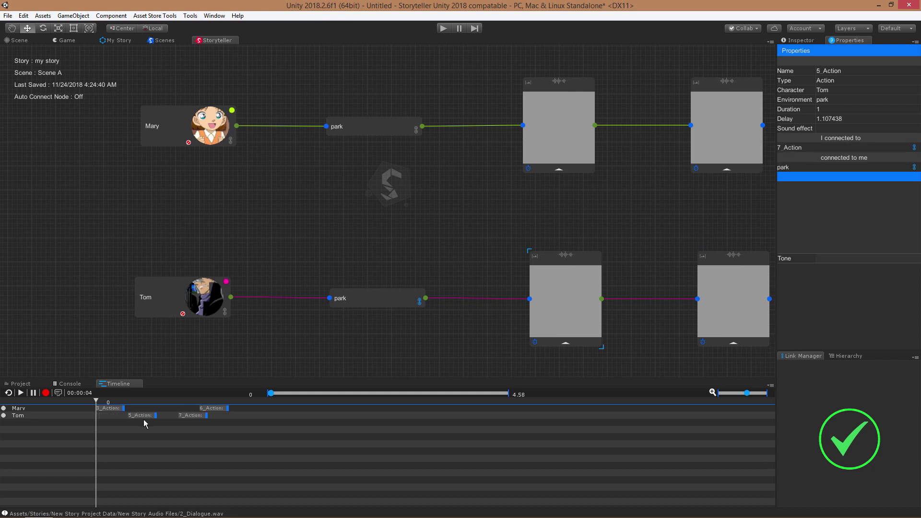
left_click(201, 416)
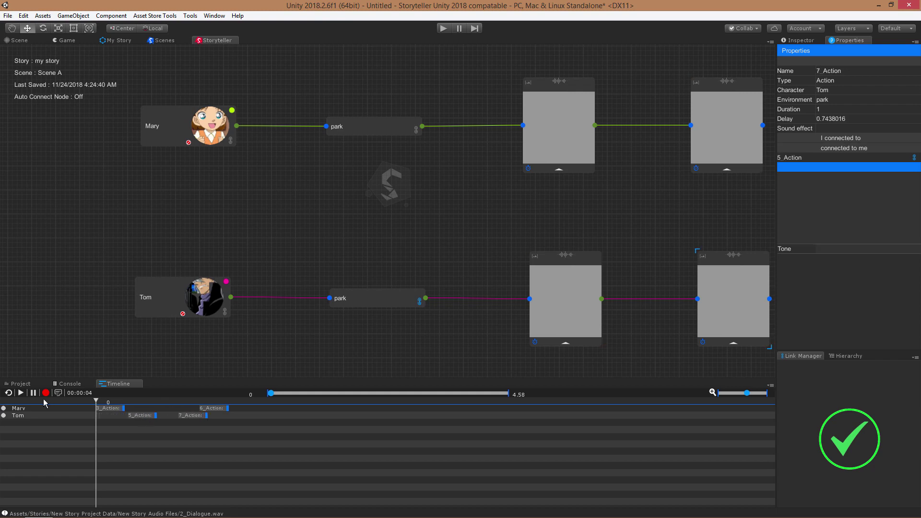
- Locate Mary's Character node from her timeline track, and bring both characters' node chains back into view
left_click(18, 409)
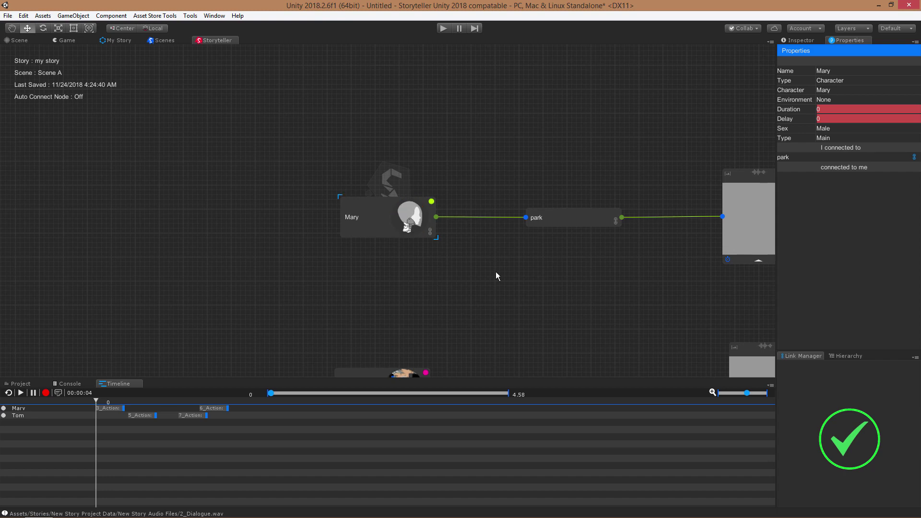
scroll(496, 272, "down", 3)
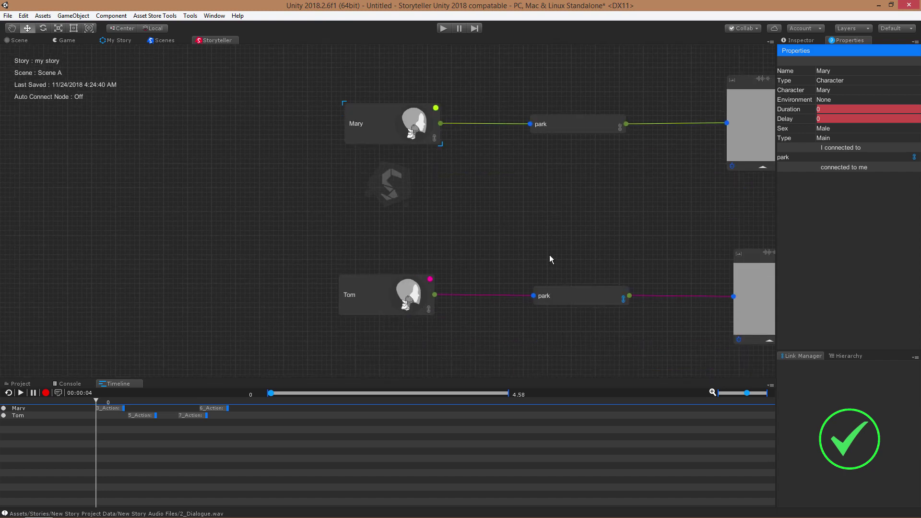
middle_click_drag(542, 257, 282, 267)
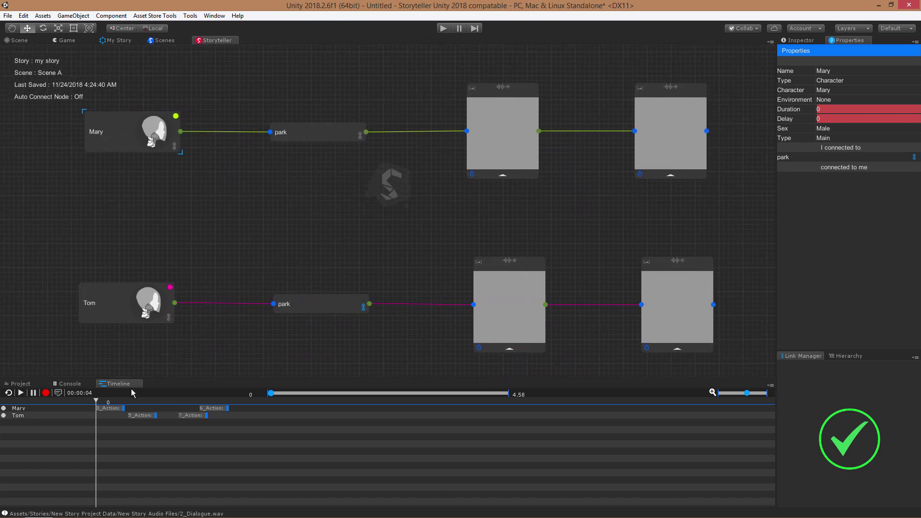
- Set delays of about 1.31 for 5_Action and 0.13 for 3_Action on the timeline, and enter "jumps" in 3_Action's text area
left_click_drag(142, 416, 156, 421)
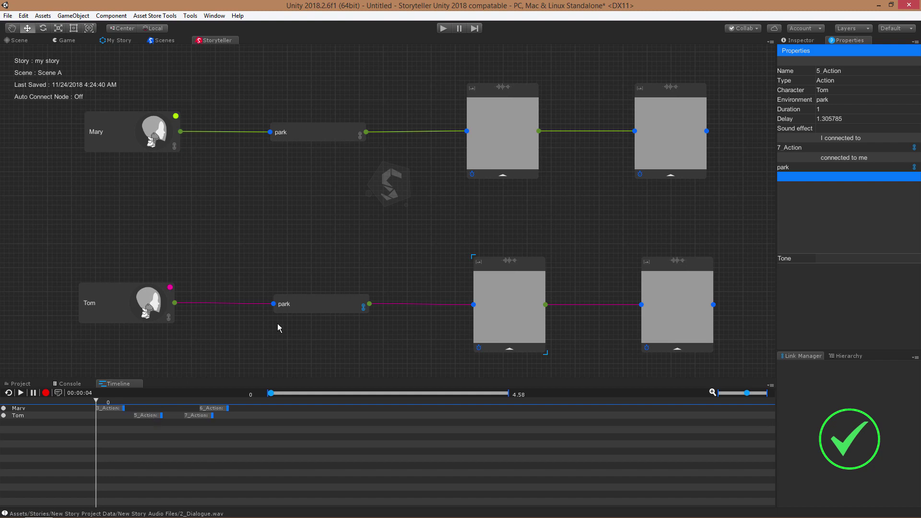
middle_click_drag(525, 220, 482, 222)
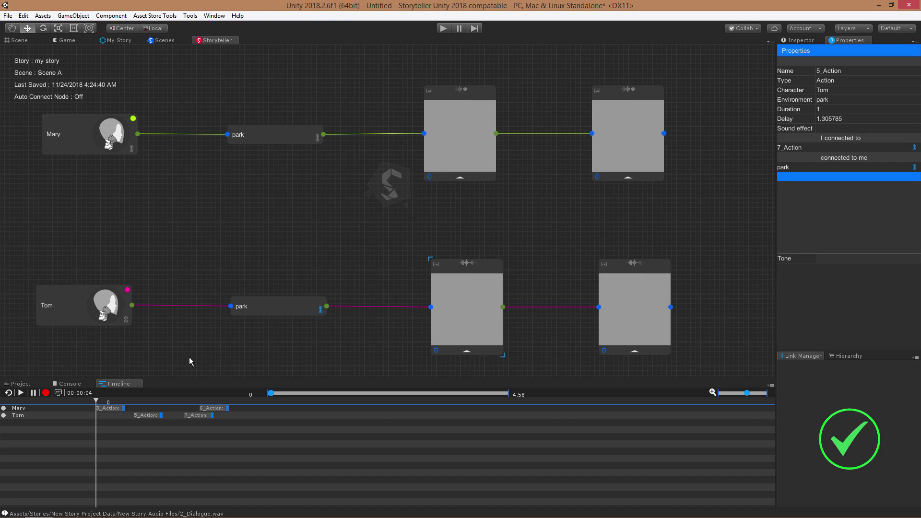
left_click_drag(118, 408, 121, 409)
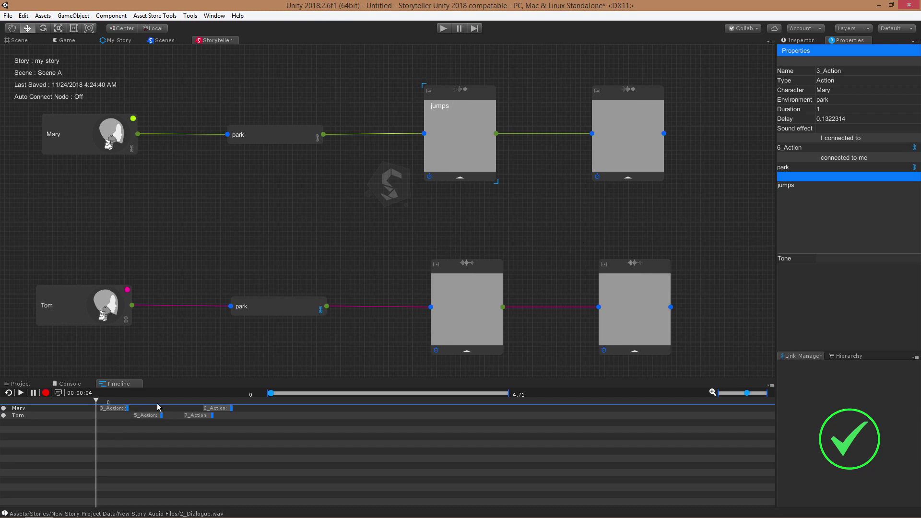
- Show the time settings beneath Mary's "jumps" node, and briefly show and hide those of her second Action node
left_click(430, 177)
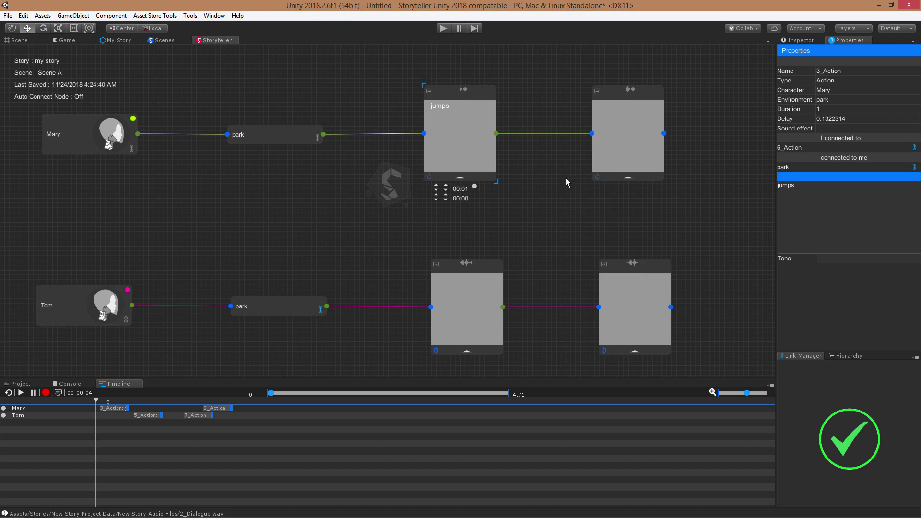
left_click(597, 177)
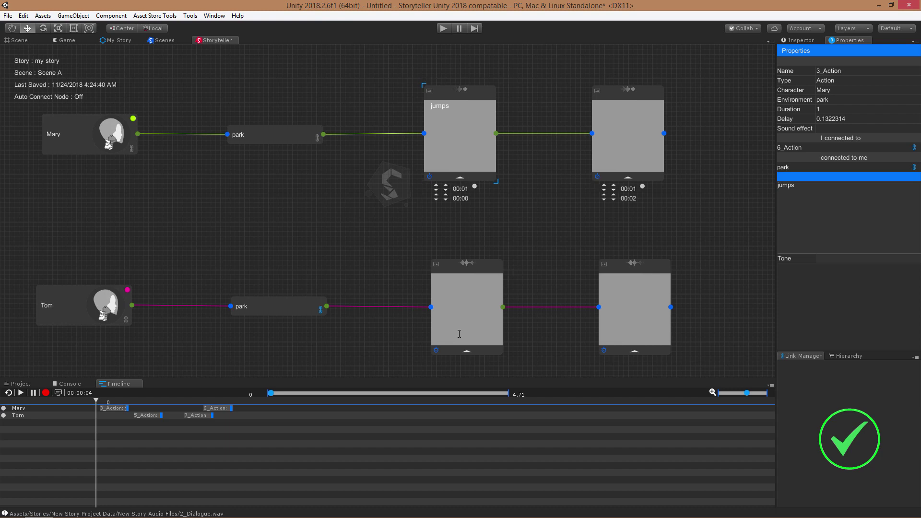
left_click(597, 177)
- Examine the properties of Mary's park node, her Character node and the "jumps" node, including the latter's delay and duration
left_click(245, 136)
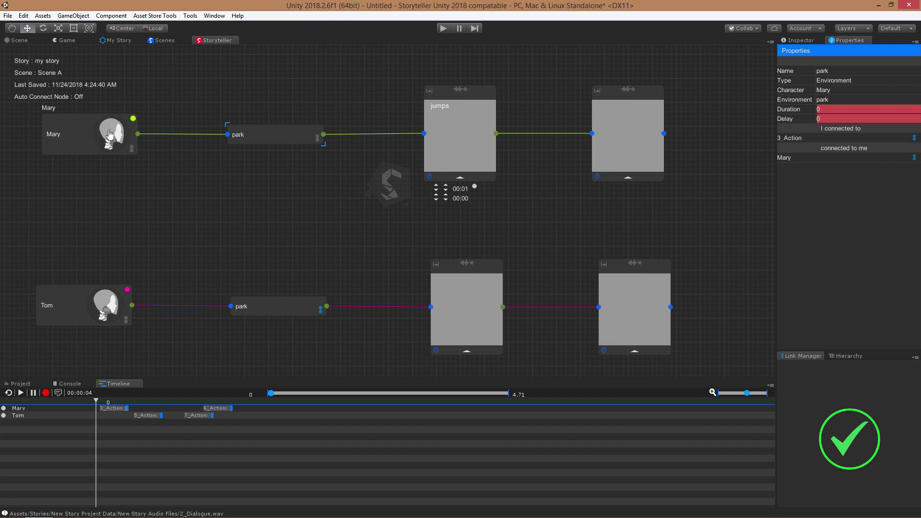
left_click(89, 133)
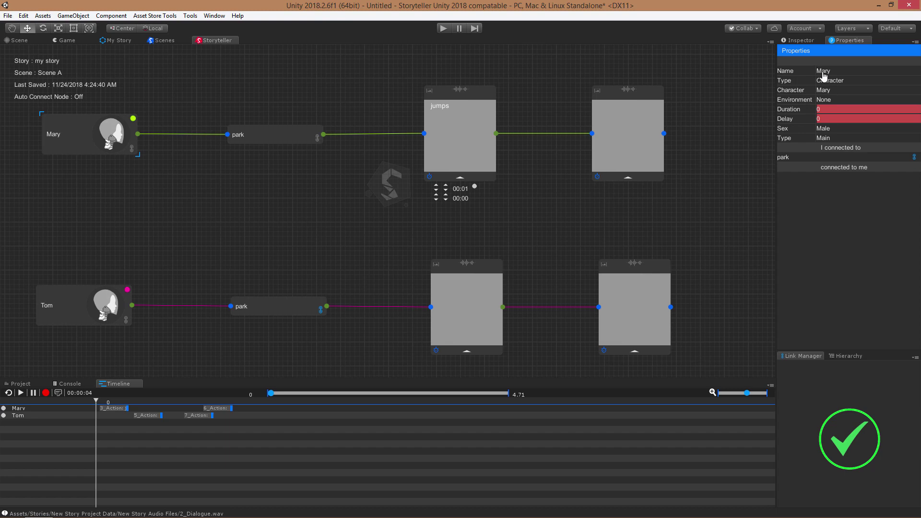
left_click(489, 93)
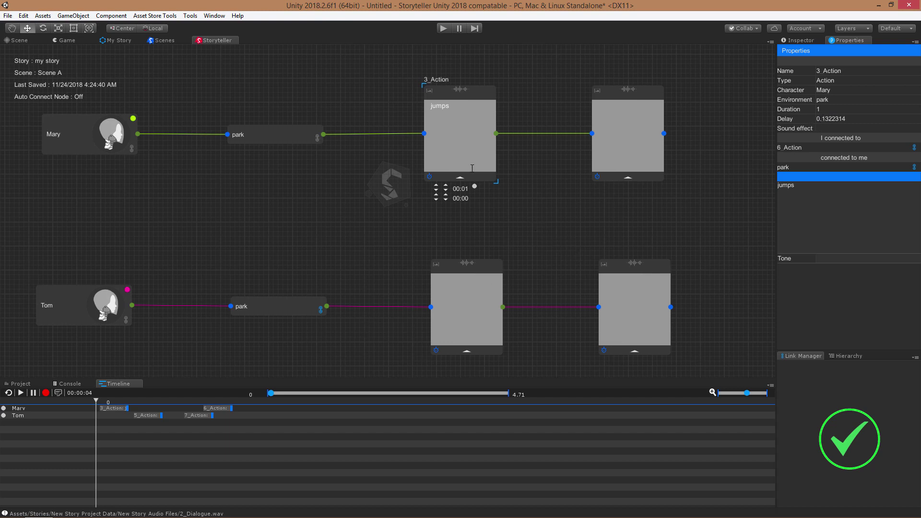
left_click(832, 122)
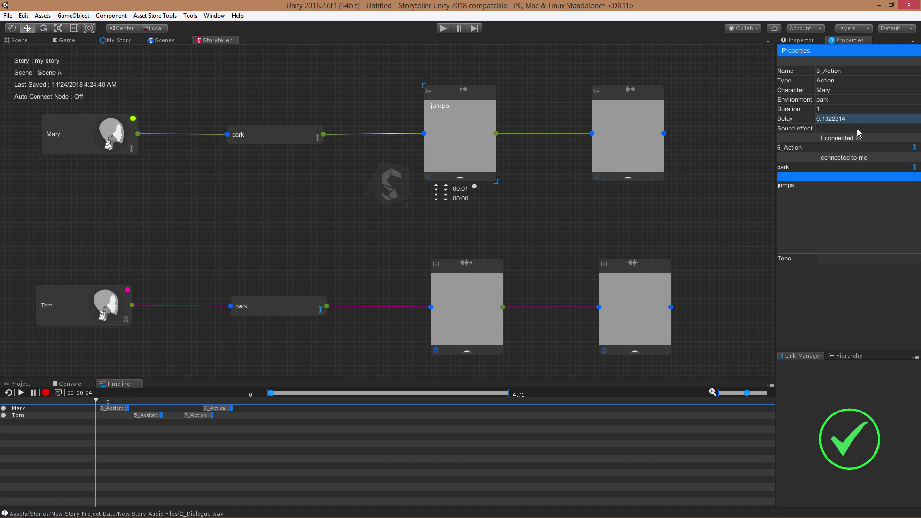
left_click(827, 112)
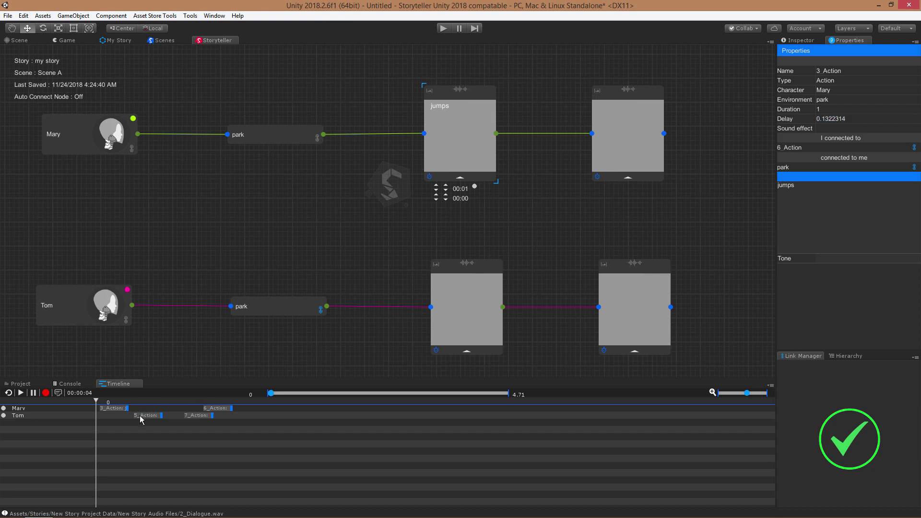
- Move Tom's two clips further along the timeline and place Mary's 6_Action clip at a delay of about 5.5
left_click_drag(141, 419, 142, 420)
left_click_drag(221, 408, 247, 409)
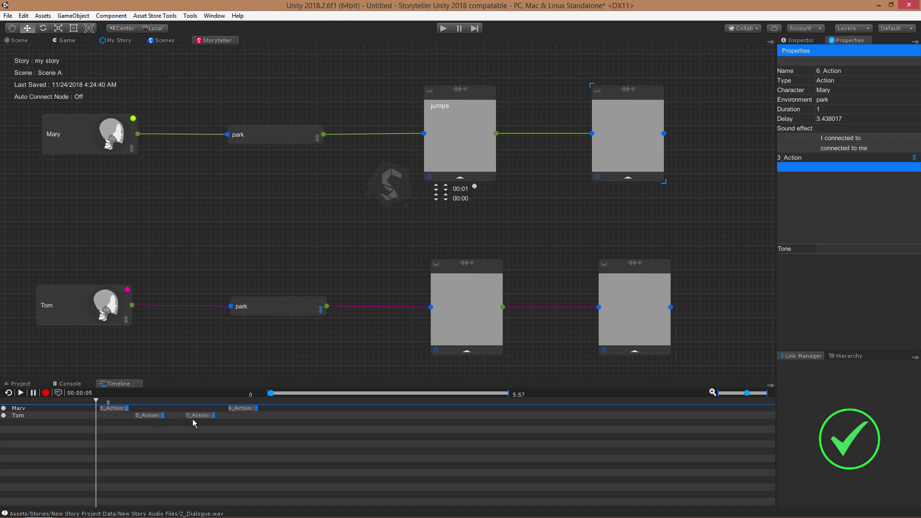
left_click_drag(192, 416, 299, 410)
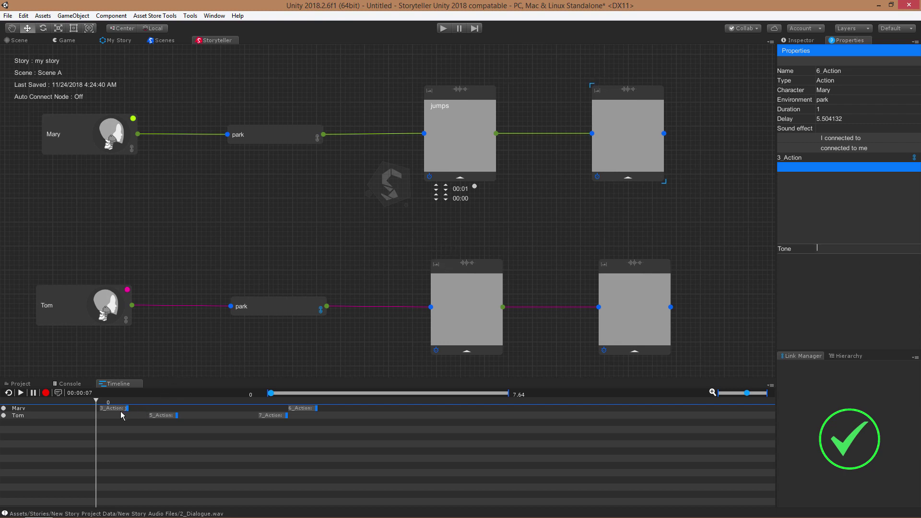
- Shift Mary's clips further along, lengthen Tom's 5_Action clip, and place his 7_Action clip at a delay of about 3.31
left_click_drag(118, 411, 308, 409)
left_click_drag(361, 420, 357, 419)
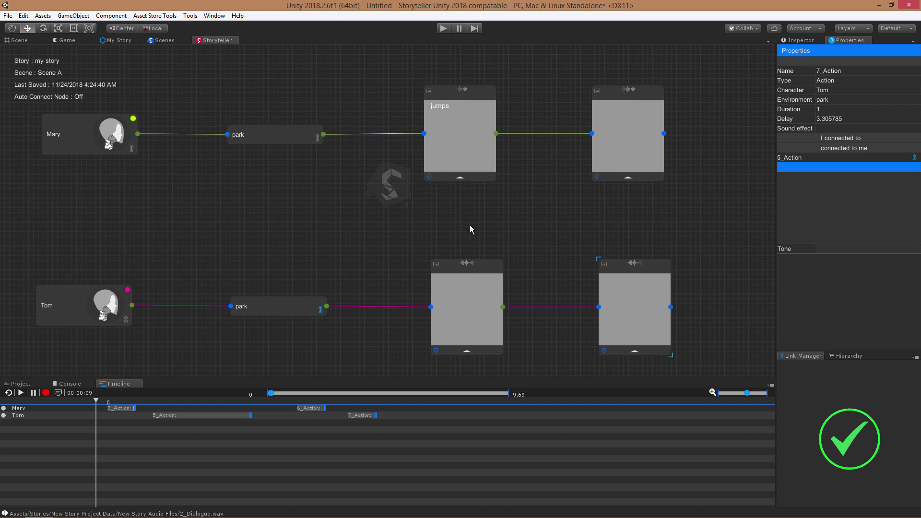
middle_click_drag(455, 221, 437, 217)
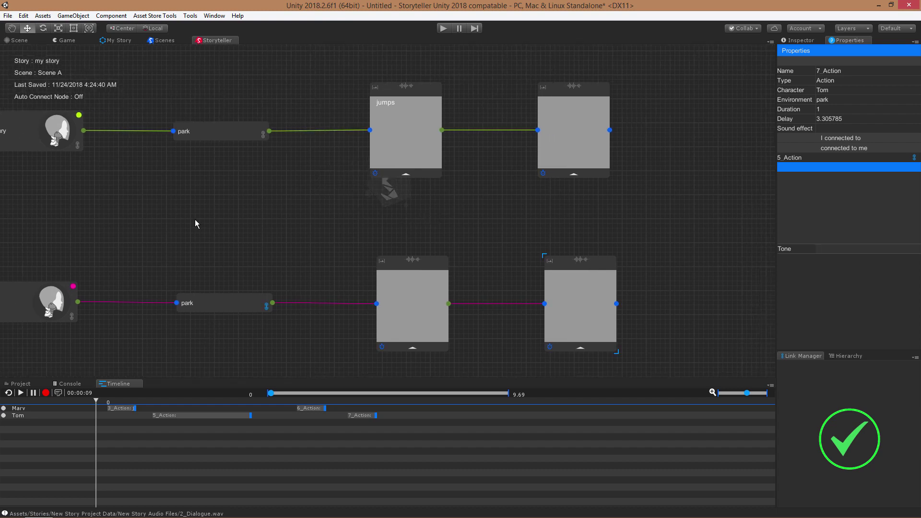
middle_click_drag(240, 219, 282, 220)
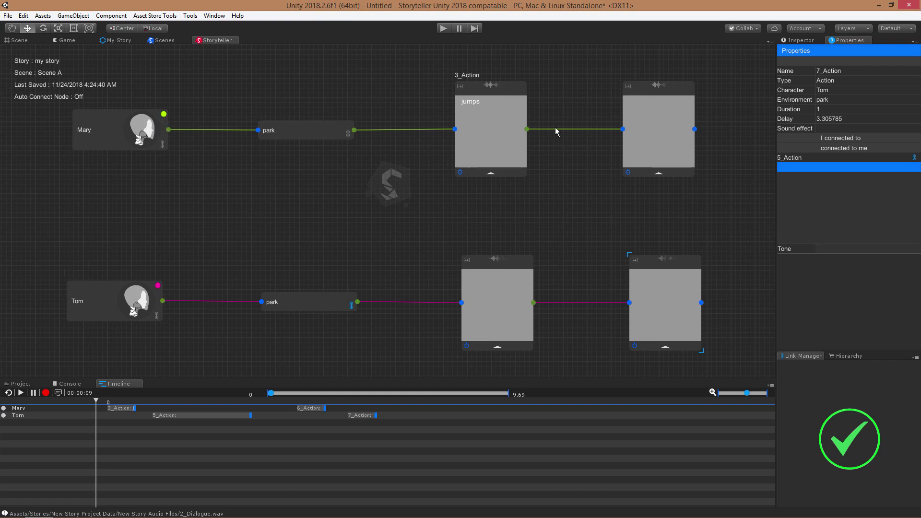
middle_click_drag(531, 231, 435, 237)
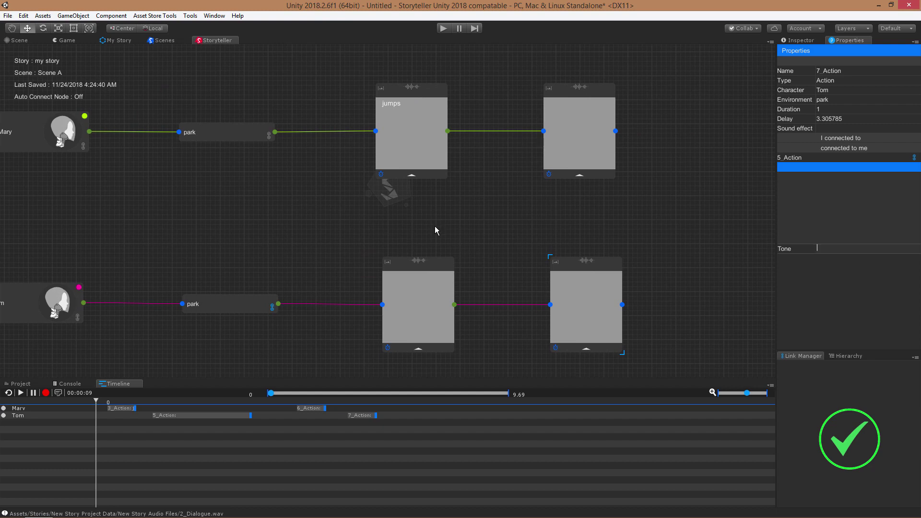
- Open the Game Bridge window and dock it as a narrow pane beside the Storyteller canvas
right_click(290, 182)
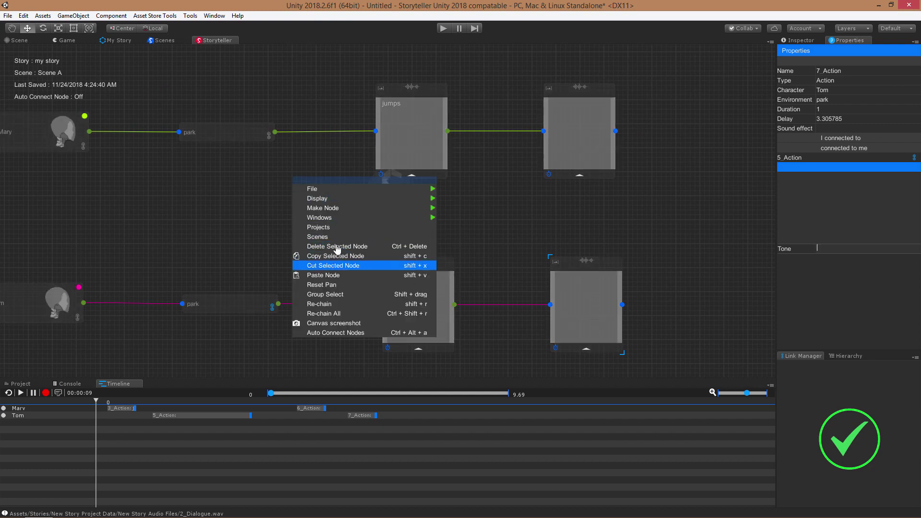
left_click(224, 220)
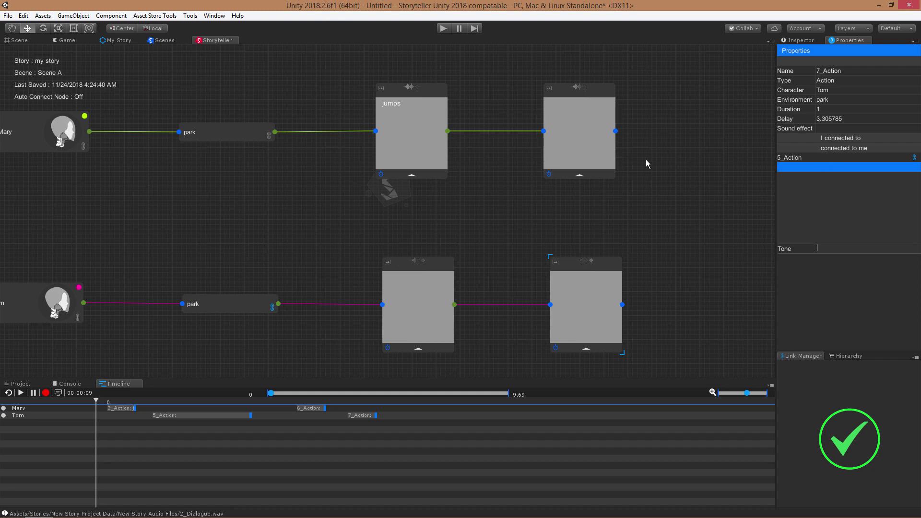
right_click(172, 176)
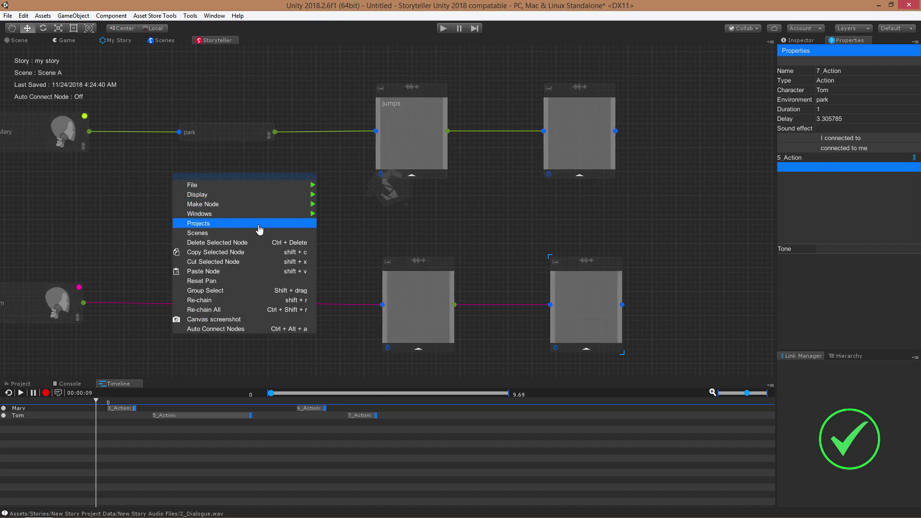
mouse_move(247, 215)
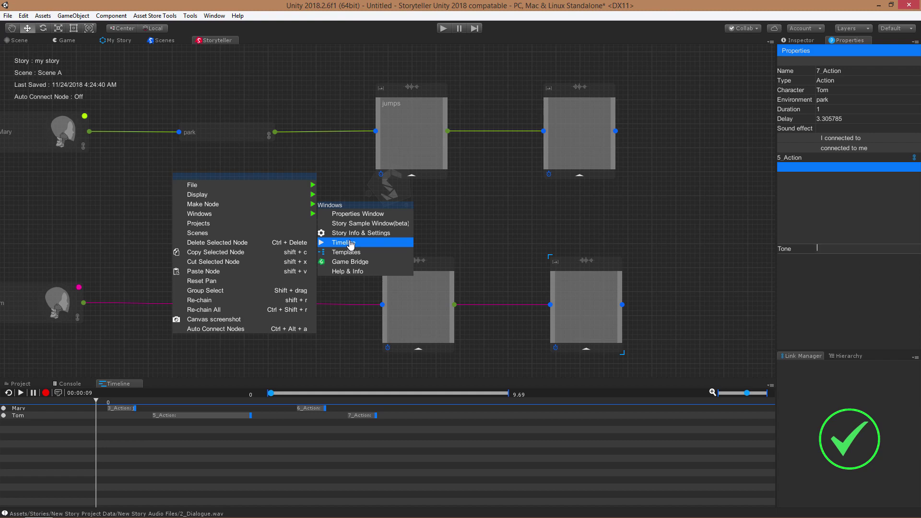
left_click(353, 265)
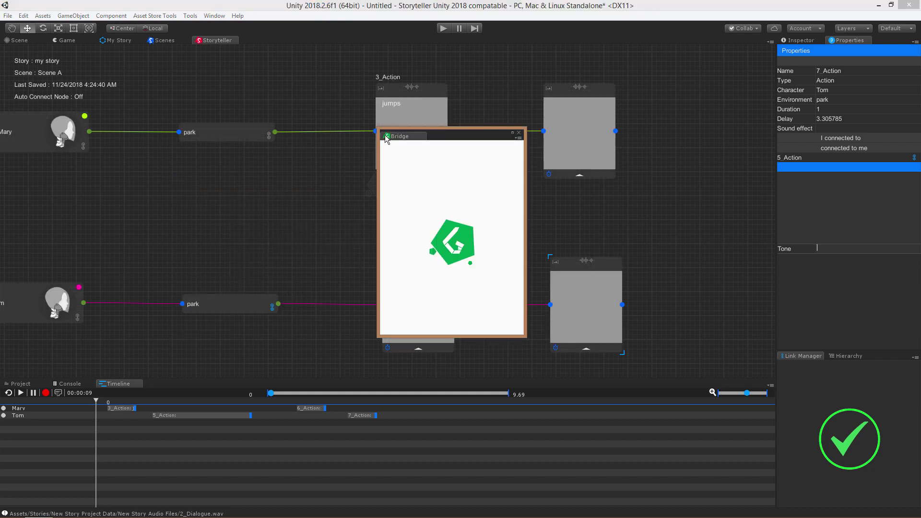
left_click_drag(388, 139, 760, 139)
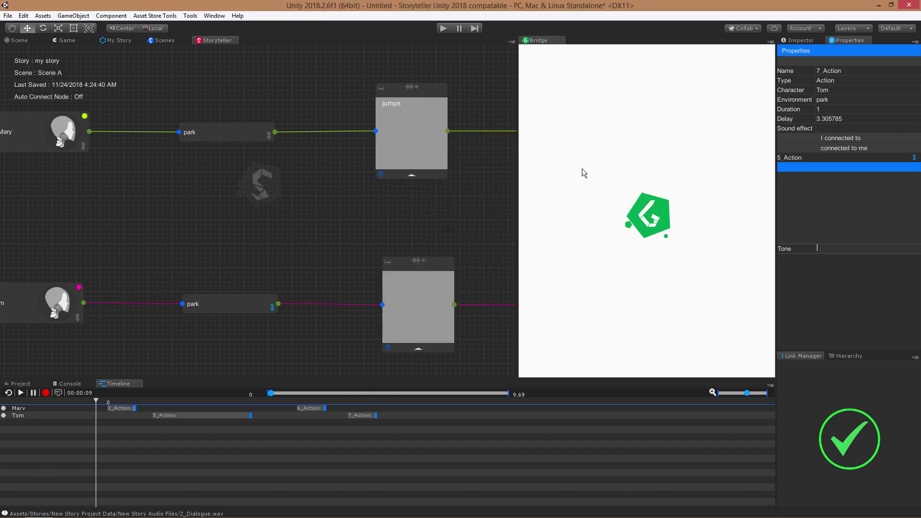
left_click_drag(519, 184, 631, 184)
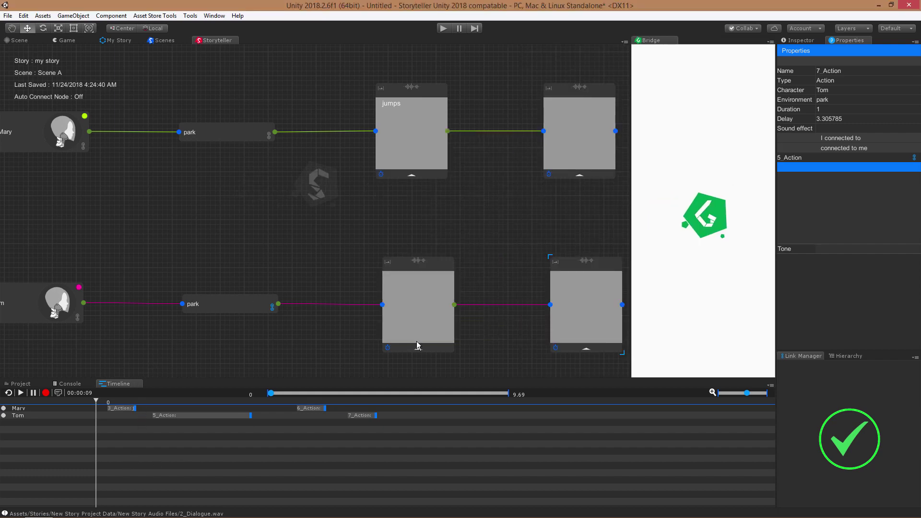
- Select the Main Camera in the scene hierarchy and undock the Bridge window so it floats over the canvas
left_click(847, 357)
left_click(782, 373)
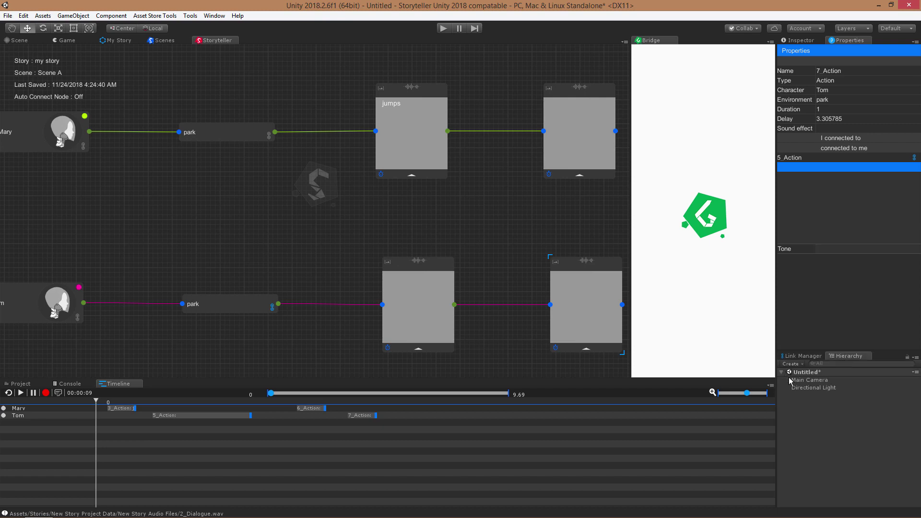
left_click(802, 381)
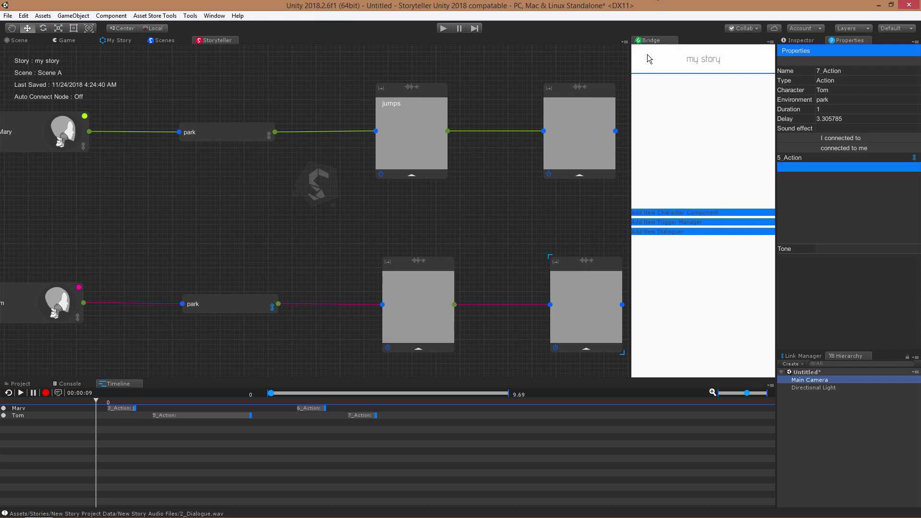
left_click_drag(650, 41, 413, 193)
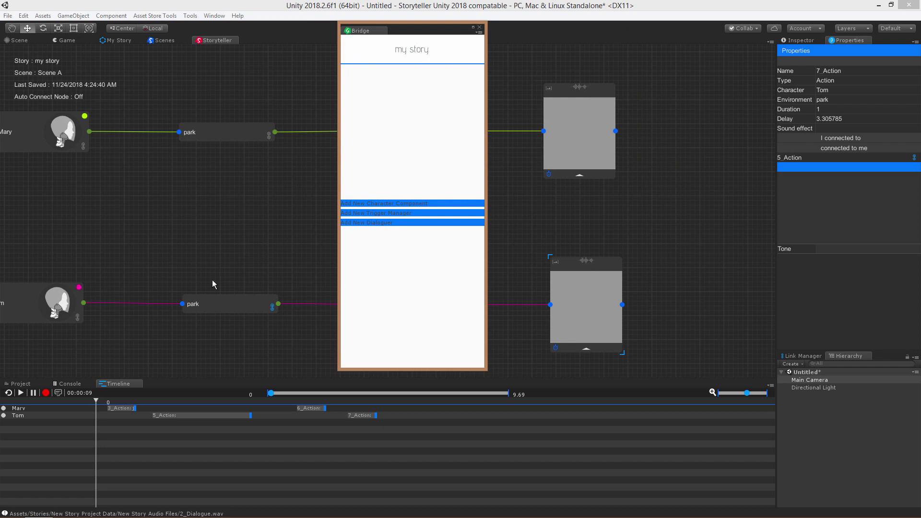
- Close the Bridge window, and view the Help & Info window with its startup option before closing it
left_click(479, 28)
middle_click_drag(198, 238, 254, 240)
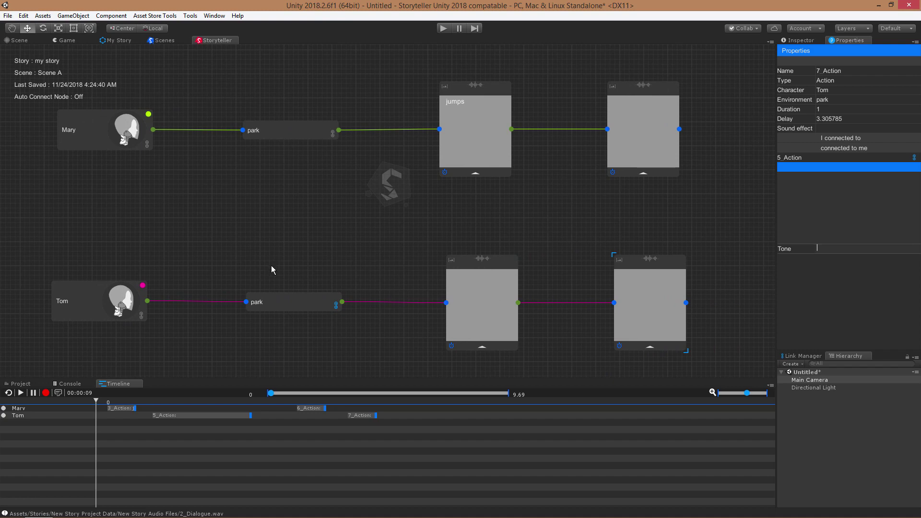
right_click(283, 177)
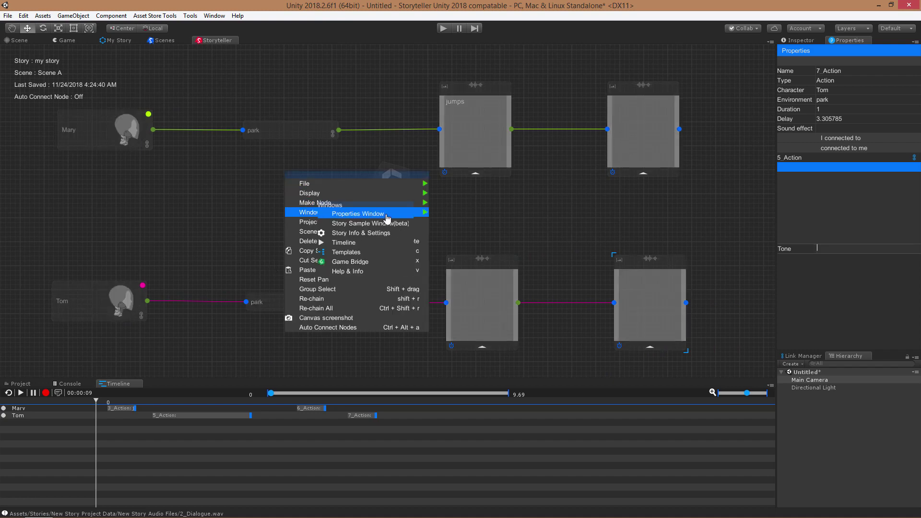
mouse_move(418, 212)
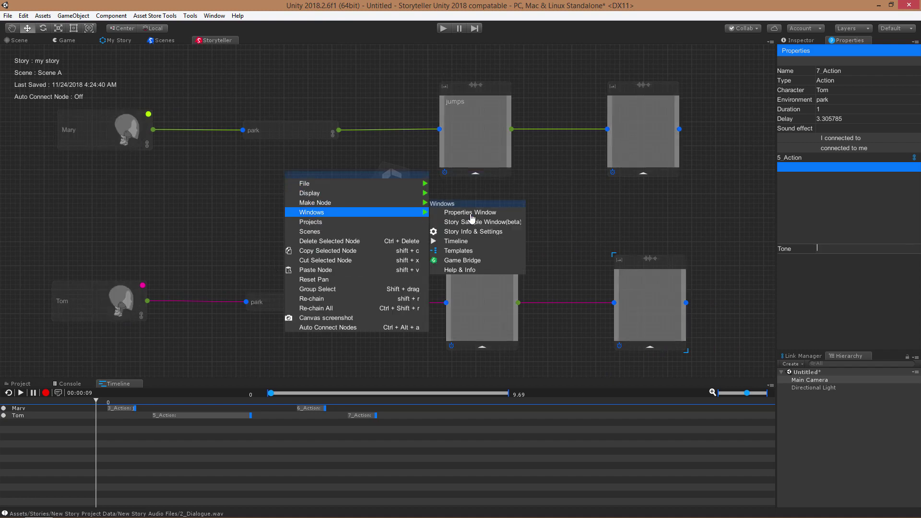
left_click(456, 272)
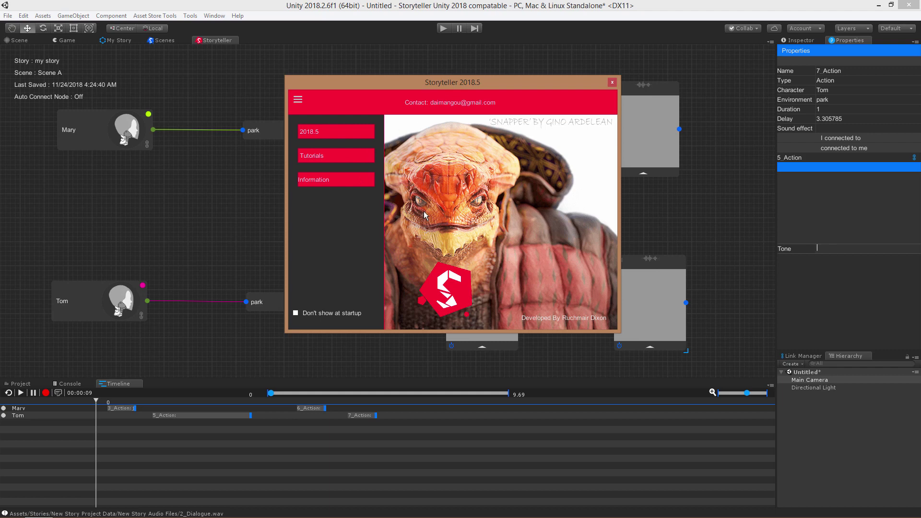
left_click(299, 316)
left_click(294, 313)
left_click(612, 82)
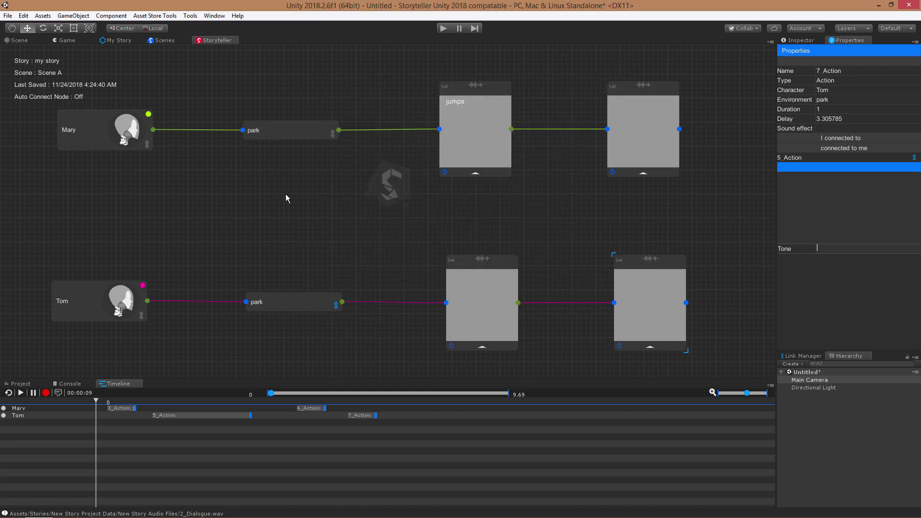
- Use Reset Pan to restore the canvas's default view, including after panning far away from the nodes
right_click(298, 231)
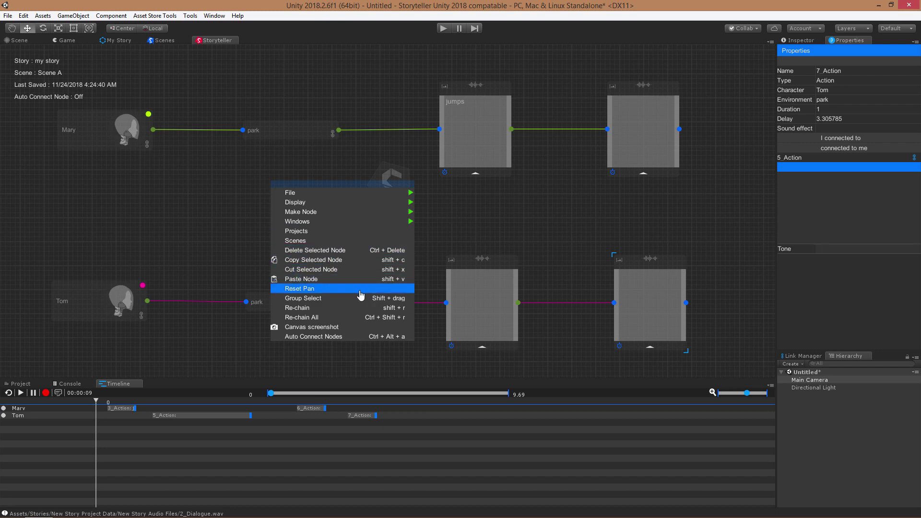
left_click(339, 289)
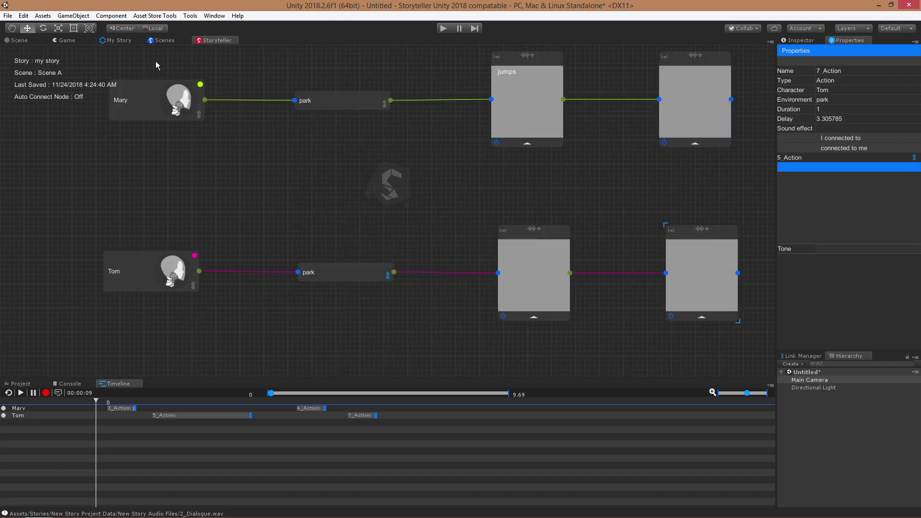
middle_click_drag(570, 224, 1, 146)
middle_click_drag(607, 238, 29, 232)
right_click(325, 163)
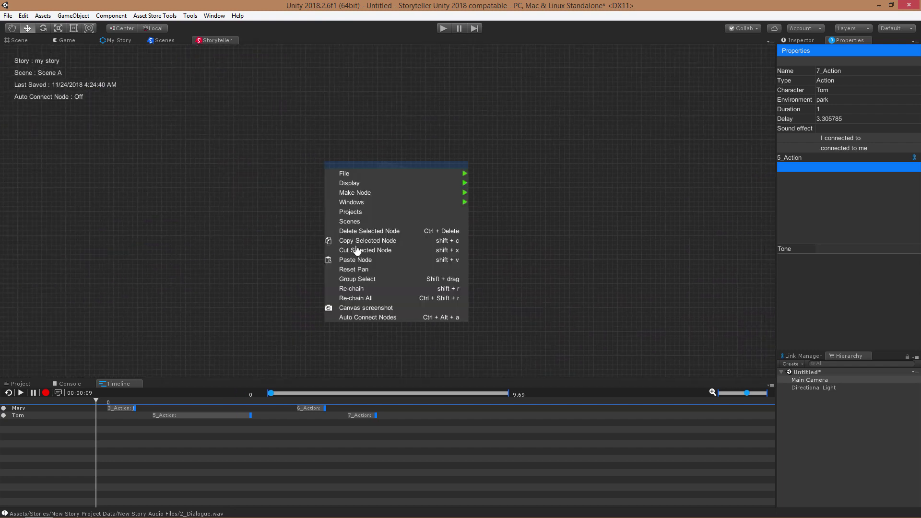
left_click(378, 269)
- Group-select the story nodes, move the group diagonally down to the right on the canvas, and clear the selection
right_click(329, 162)
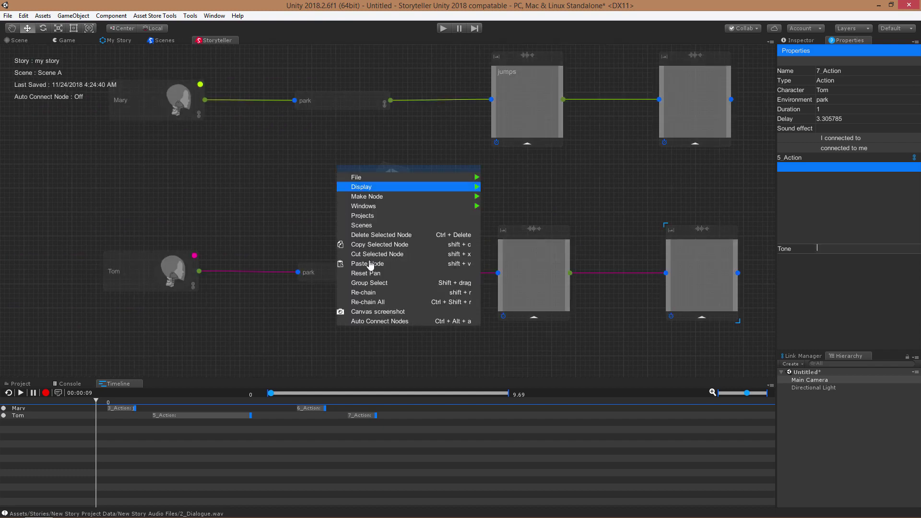
left_click(387, 289)
left_click_drag(54, 55, 331, 142)
left_click_drag(514, 198, 736, 337)
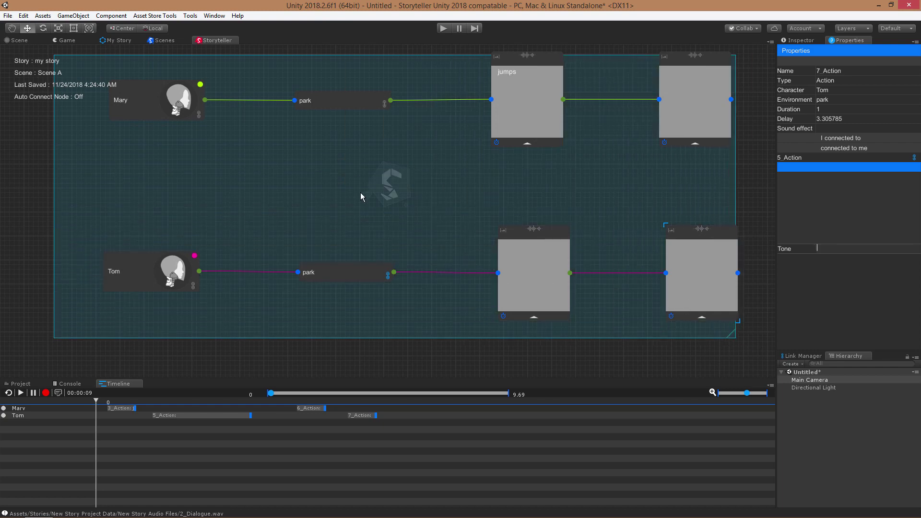
left_click_drag(361, 192, 401, 218)
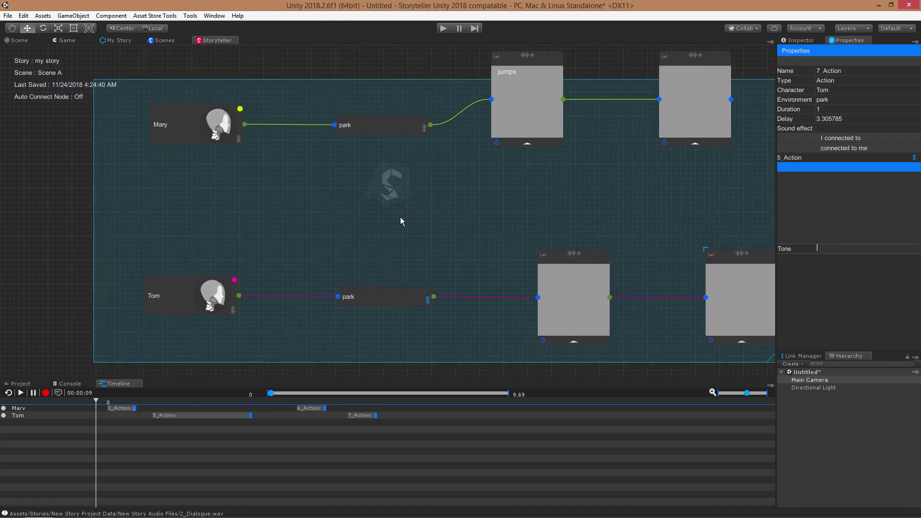
left_click(341, 56)
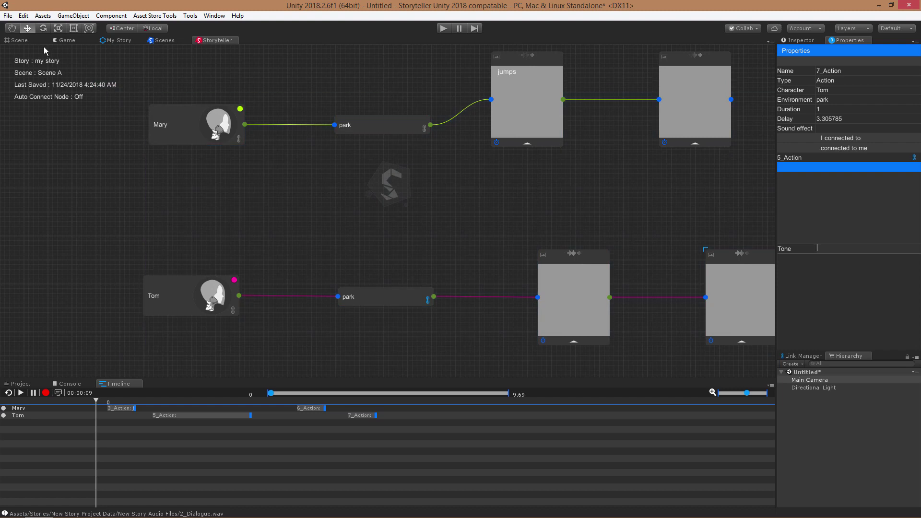
- Group-select all the nodes of both character chains and shift the whole group to the left
left_click_drag(45, 47, 811, 369)
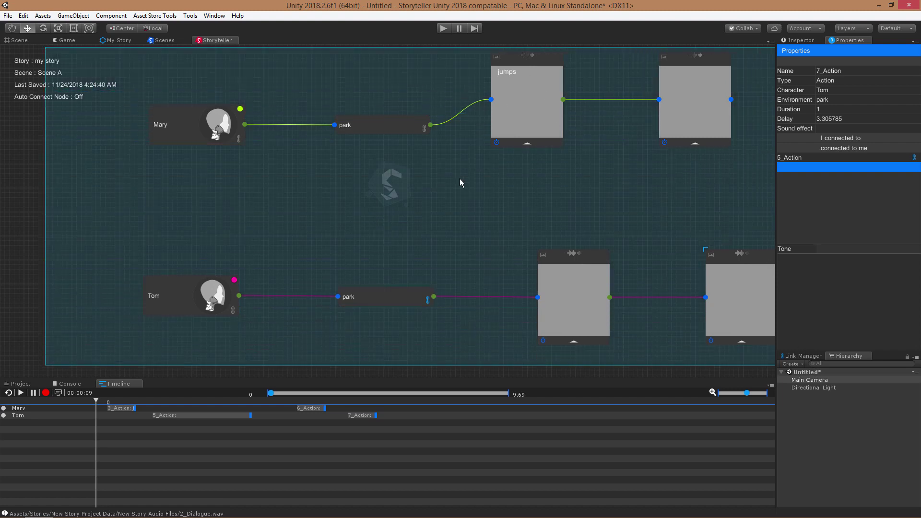
key("f")
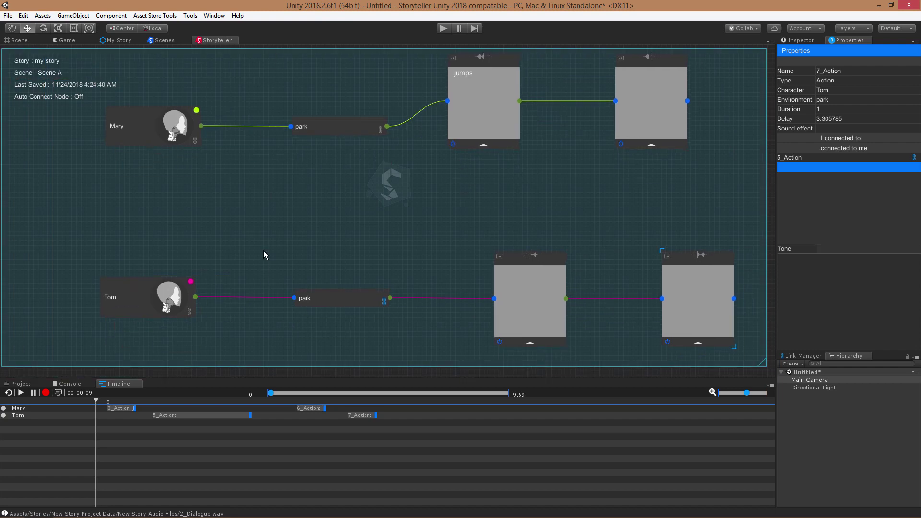
middle_click_drag(675, 229, 583, 194)
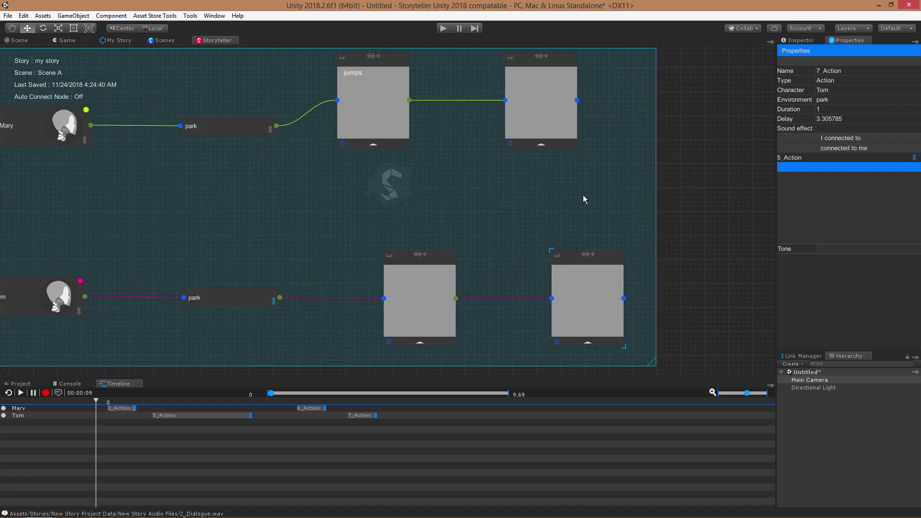
- Shrink the group selection to the character and park nodes, move them closer to the action nodes, and clear the selection
left_click_drag(672, 335, 301, 336)
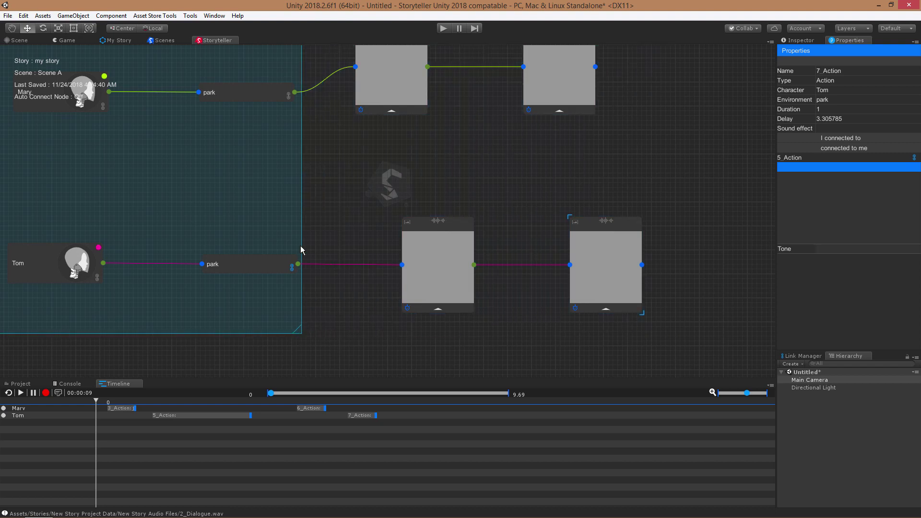
middle_click_drag(243, 237, 362, 255)
mouse_move(354, 223)
left_mouse_down()
mouse_move(352, 248)
mouse_move(347, 219)
left_mouse_up()
left_click(482, 318)
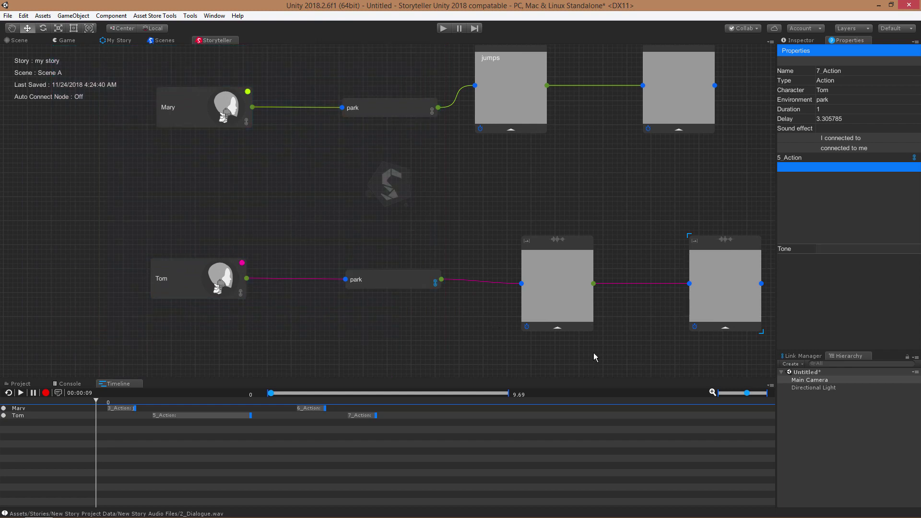
- Draw a group selection around the lower chain's park and first action nodes, clear it, and try another around the upper park node
mouse_move(627, 358)
left_mouse_down()
mouse_move(316, 185)
mouse_move(251, 179)
left_mouse_up()
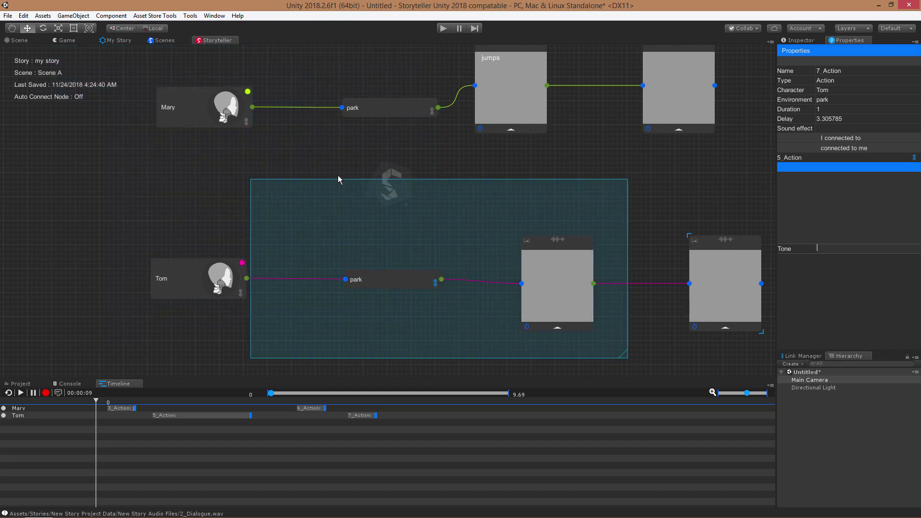
left_click(349, 149)
left_click_drag(399, 183, 245, 68)
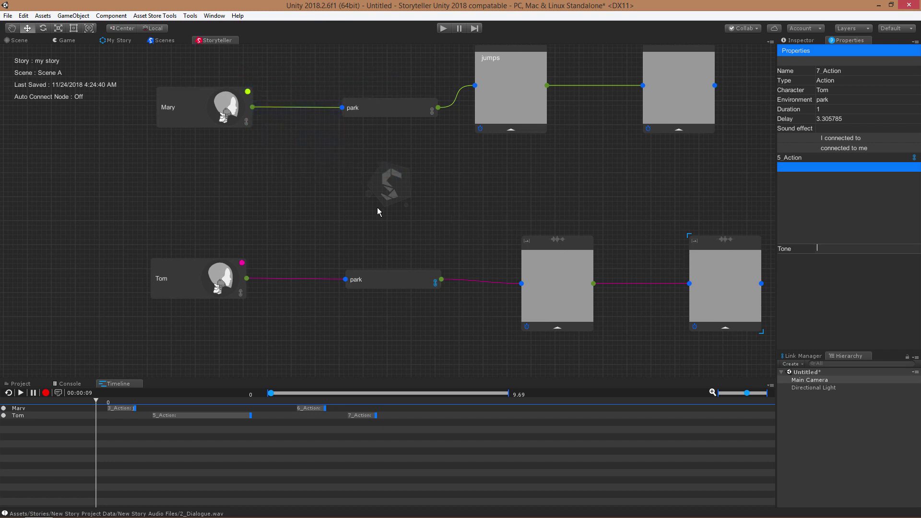
- Nudge the 6_Action clip slightly on the timeline and apply Re-chain All to the nodes
right_click(296, 186)
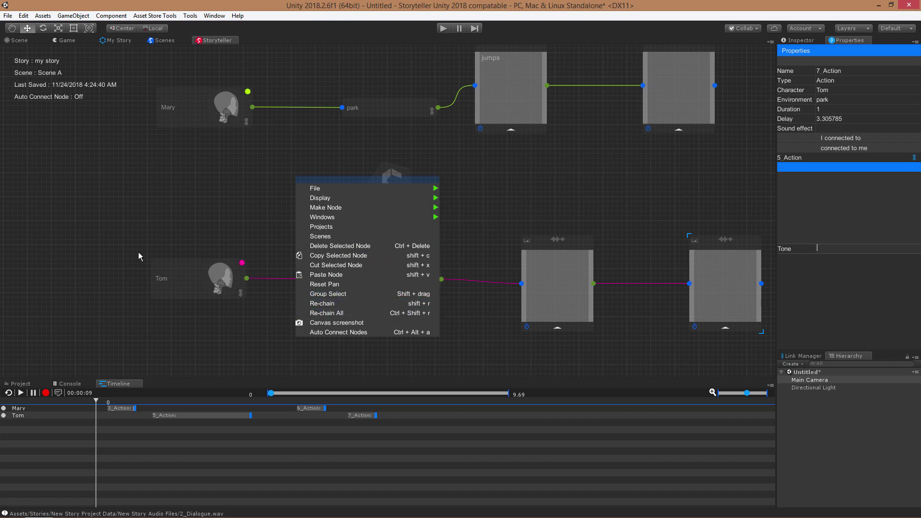
left_click(140, 227)
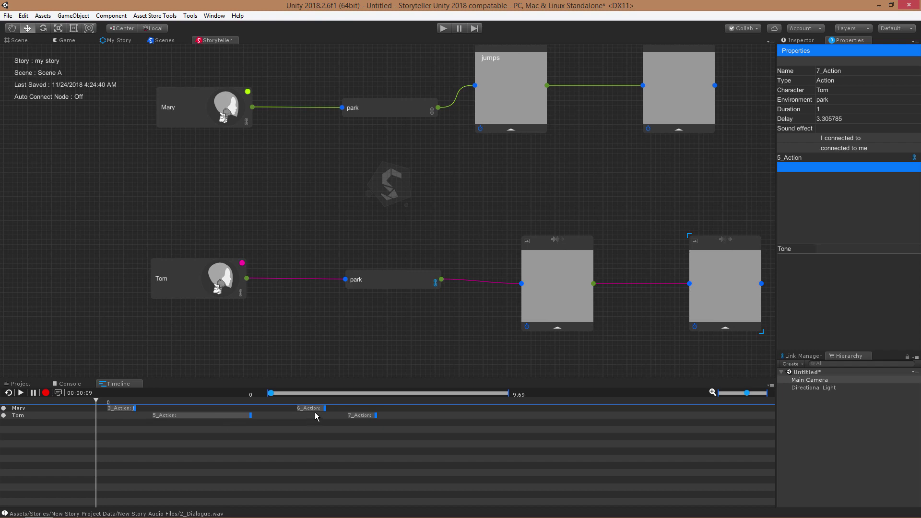
mouse_move(315, 410)
left_mouse_down()
mouse_move(341, 413)
mouse_move(307, 413)
left_mouse_up()
right_click(198, 173)
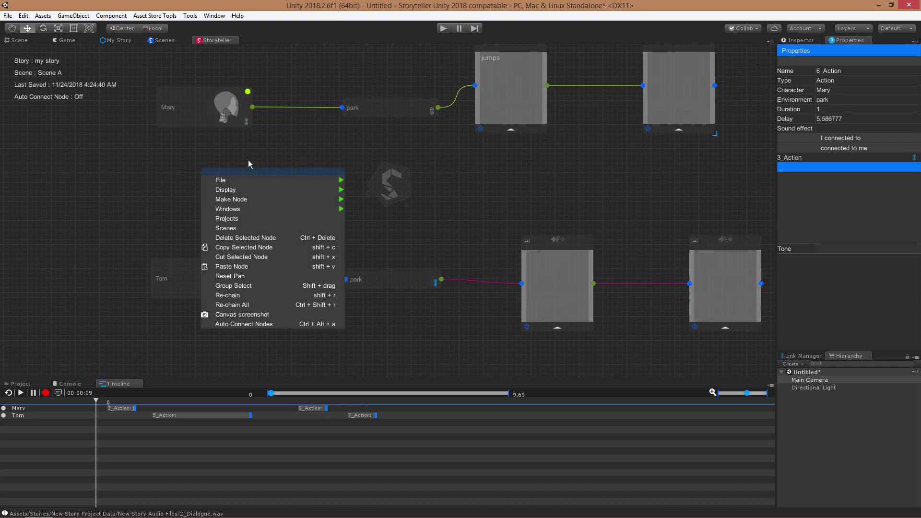
left_click(272, 301)
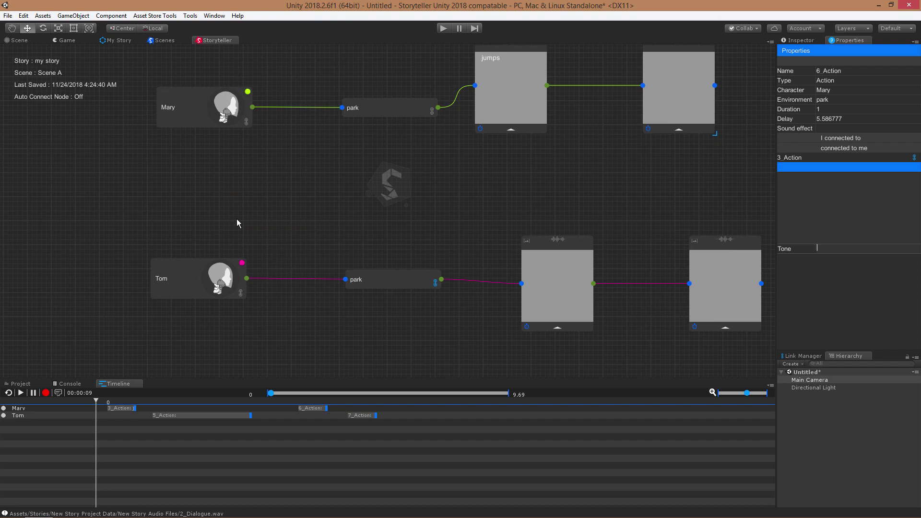
right_click(275, 166)
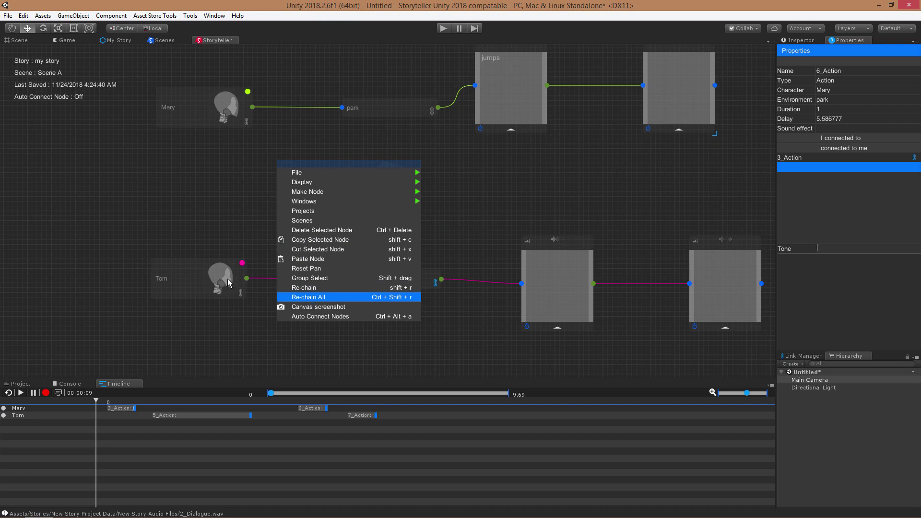
left_click(212, 213)
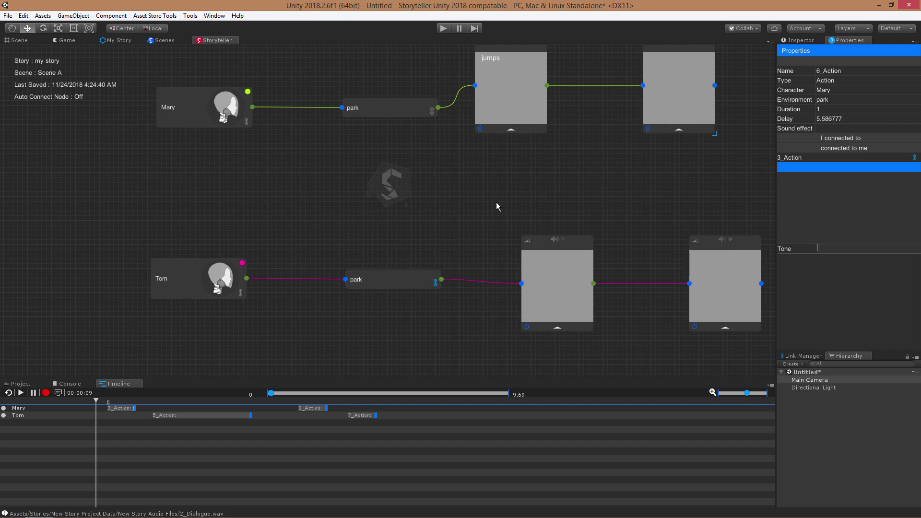
- Group-select every node of both character chains and delete them all from the canvas
middle_click_drag(578, 190, 482, 216)
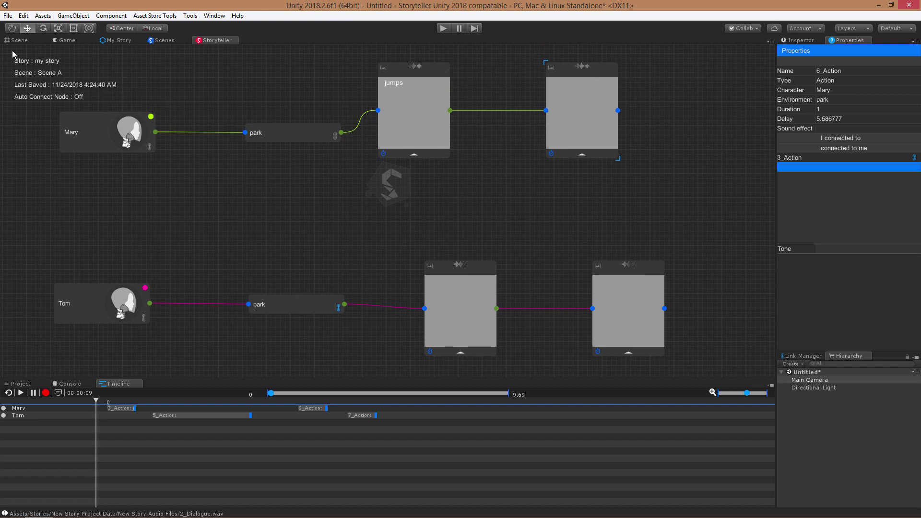
left_click_drag(12, 51, 698, 370)
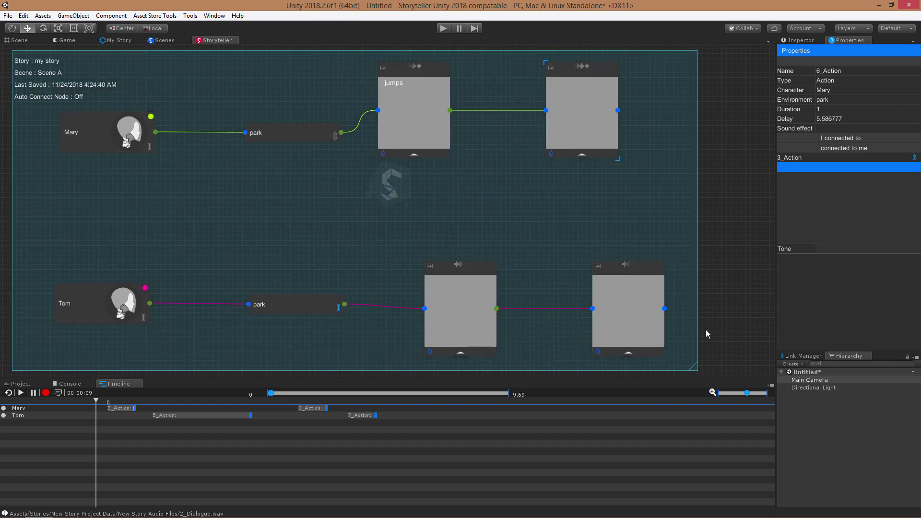
key("Delete")
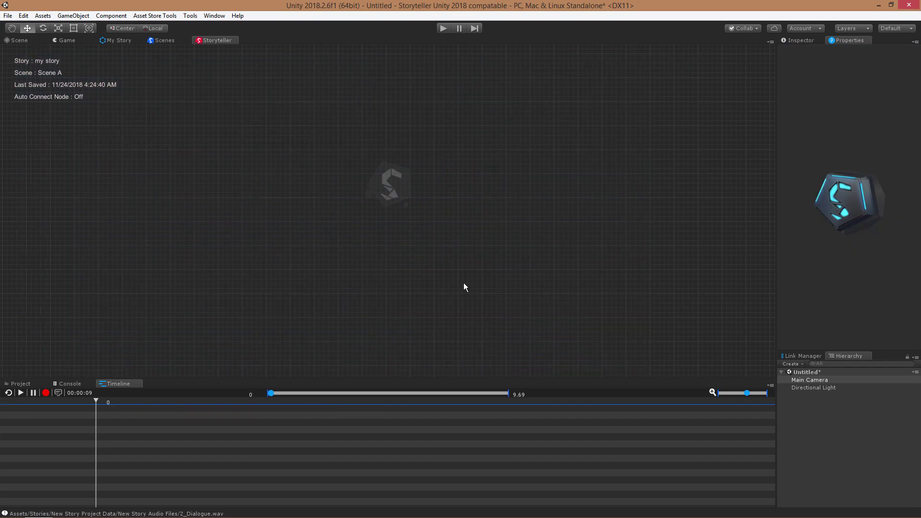
- Open the Templates window and load the Dating Sim template onto the empty canvas
right_click(218, 164)
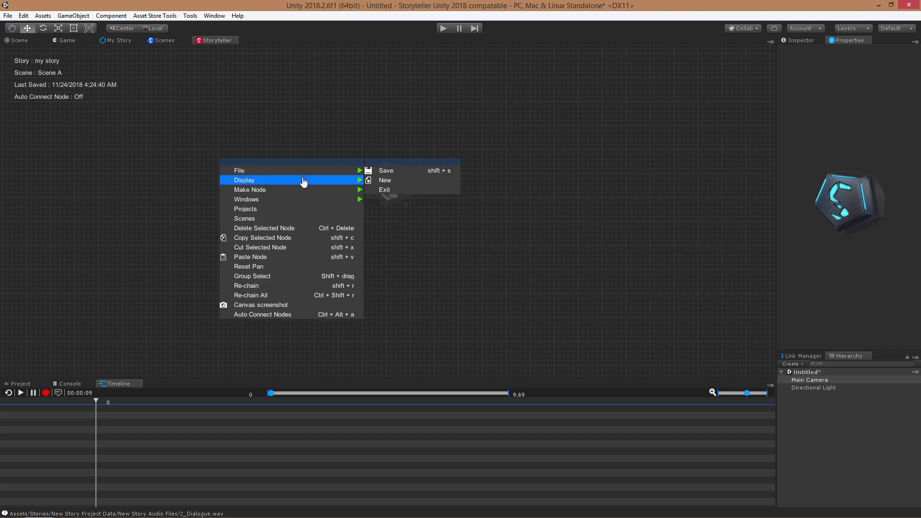
mouse_move(303, 182)
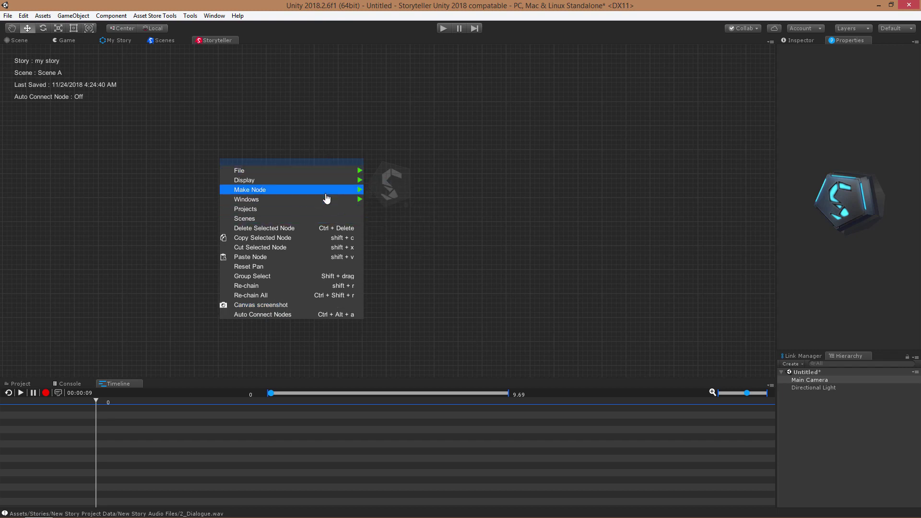
mouse_move(329, 204)
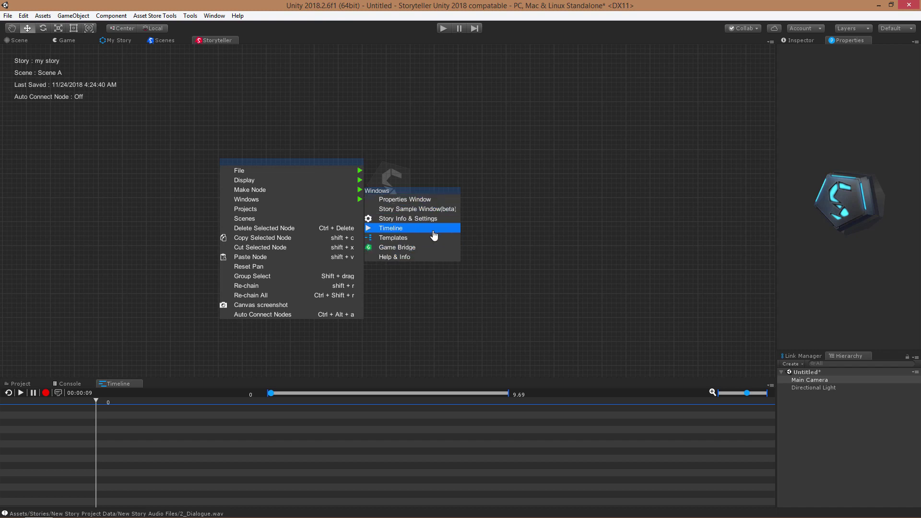
left_click(401, 241)
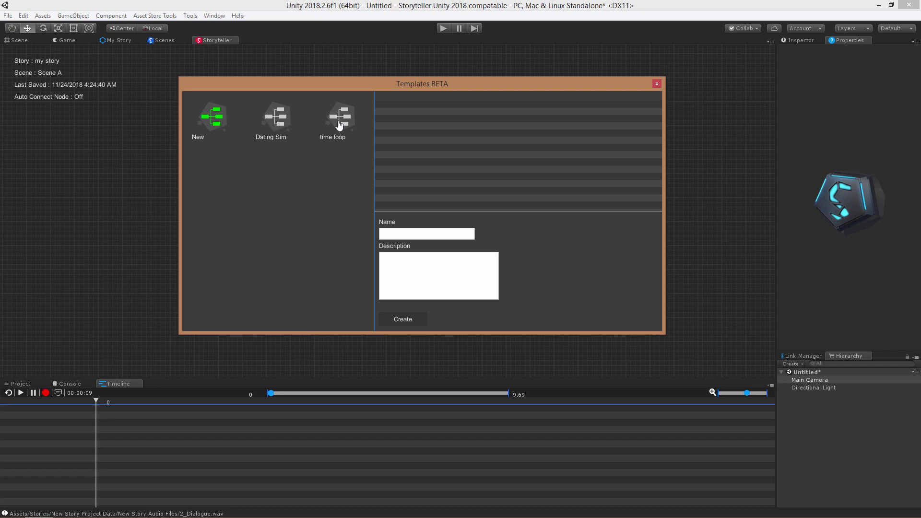
left_click(283, 125)
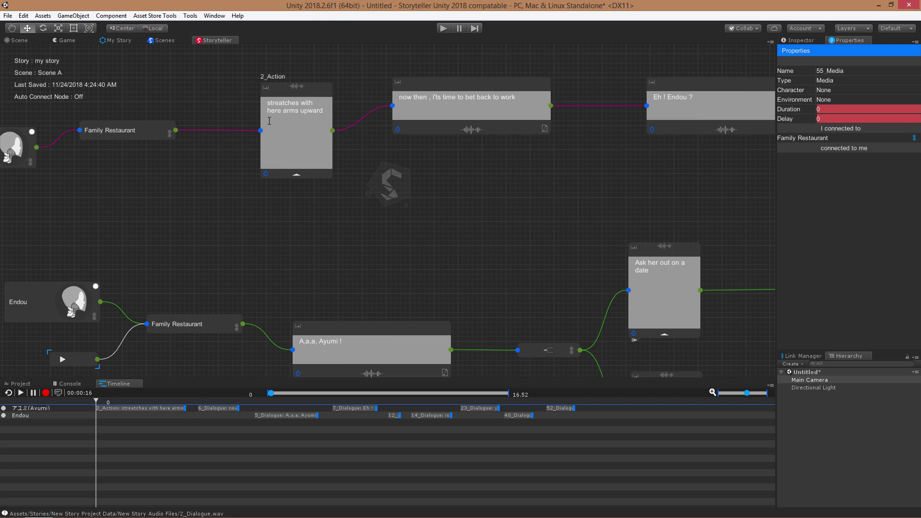
- Select the upper chain's character node in the loaded template to inspect its properties
middle_click_drag(172, 223, 287, 222)
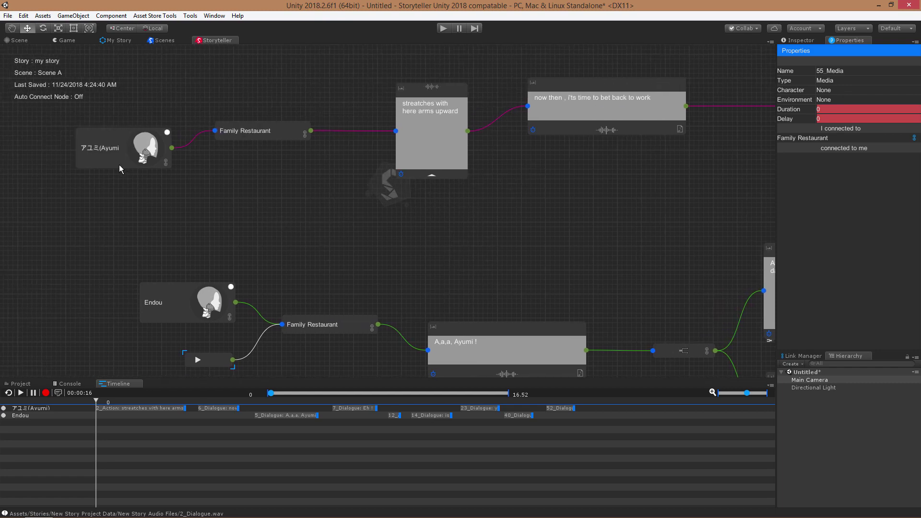
left_click(104, 142)
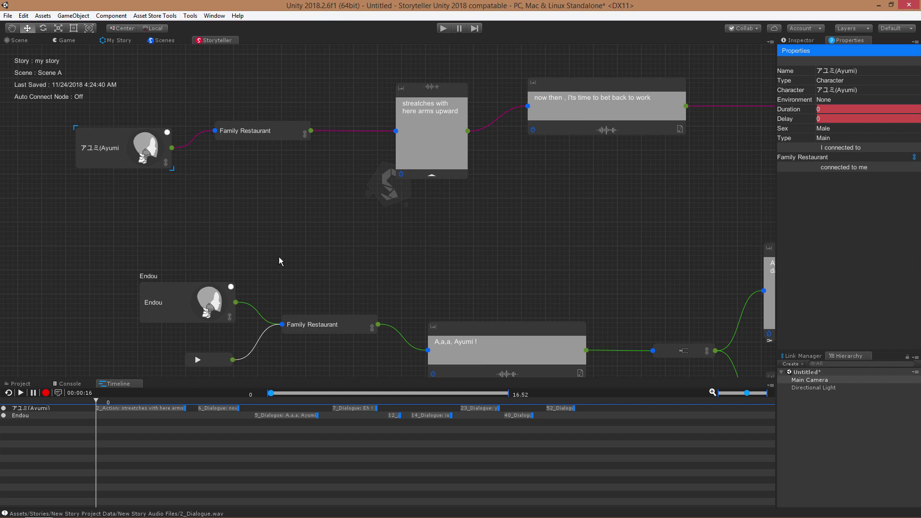
- Look over both character chains and select the upper chain's first action node to inspect its properties
middle_click_drag(356, 258, 144, 179)
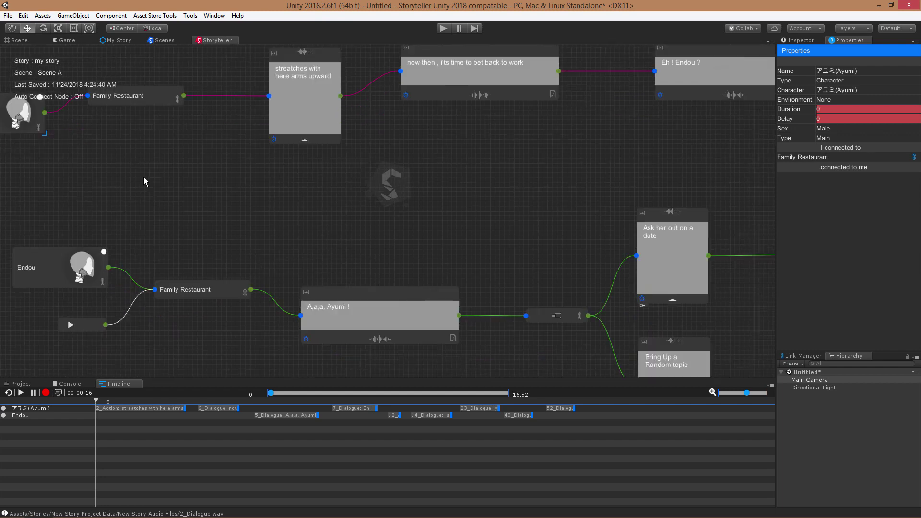
middle_click_drag(271, 251, 447, 270)
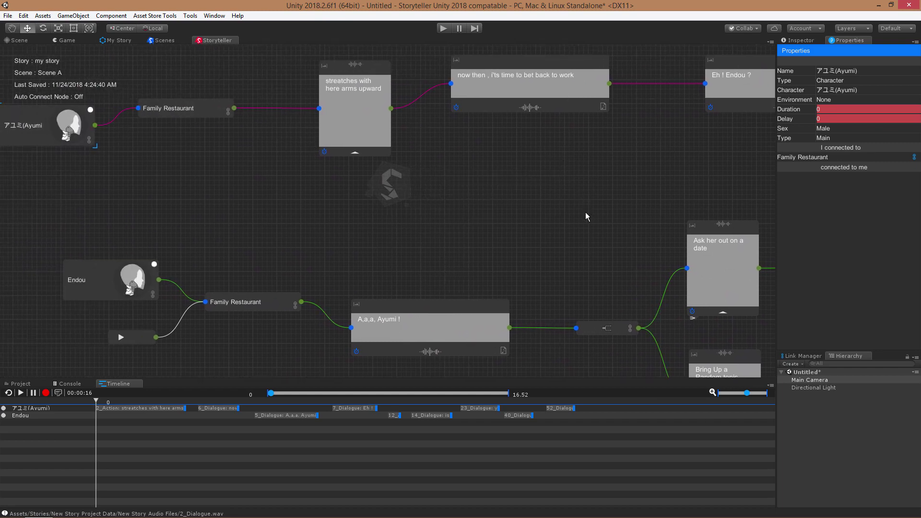
middle_click_drag(585, 212, 451, 140)
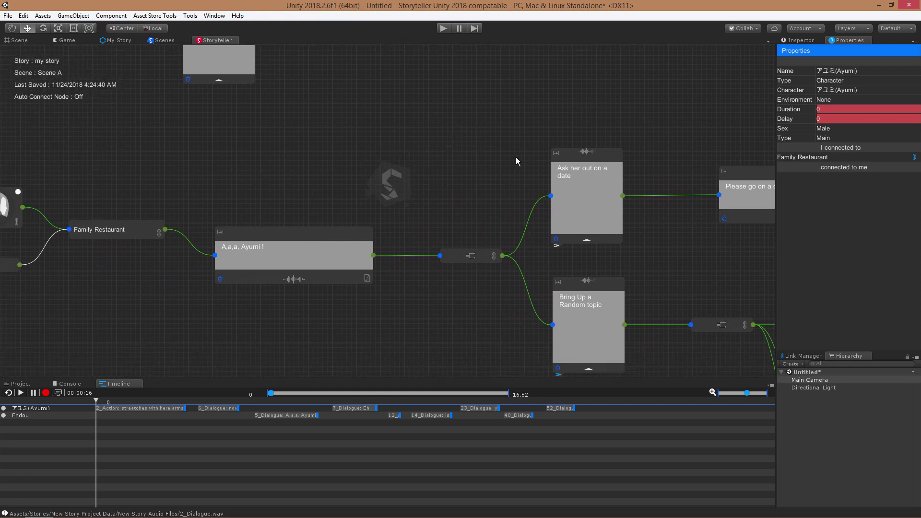
middle_click_drag(492, 127, 465, 152)
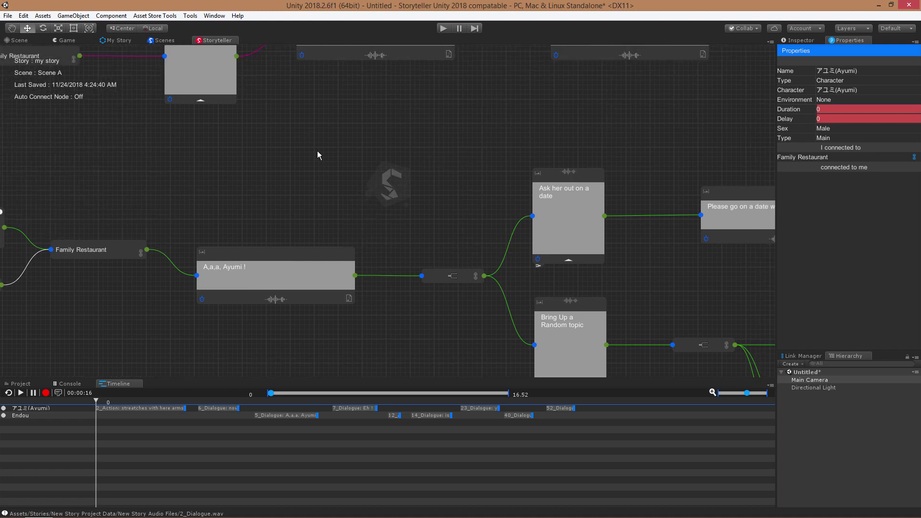
middle_click_drag(318, 155, 428, 261)
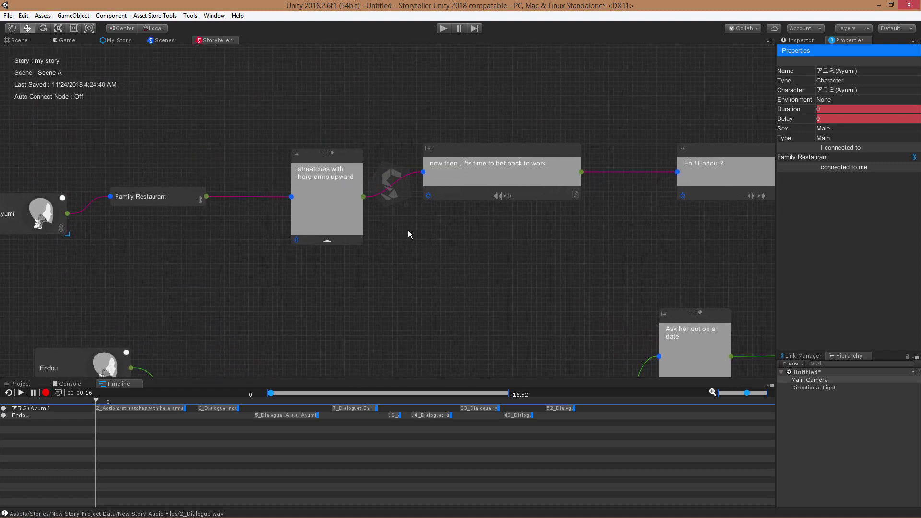
left_click(358, 154)
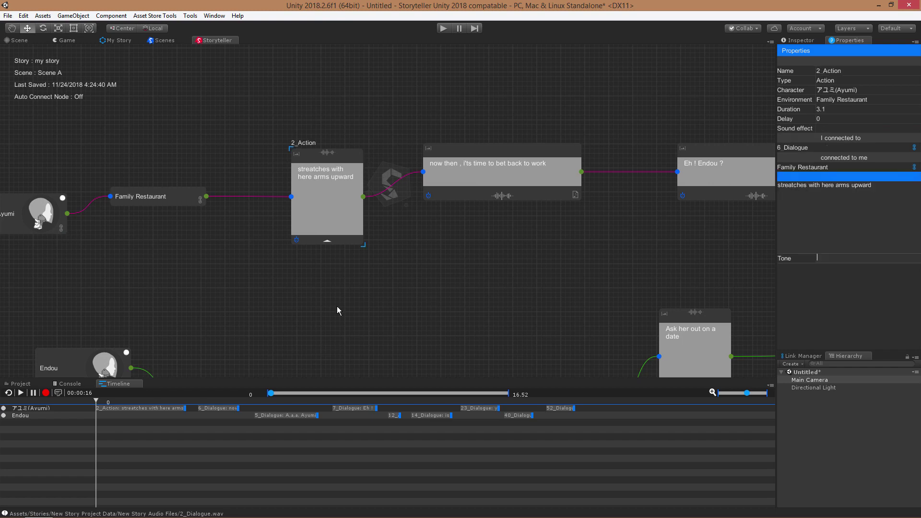
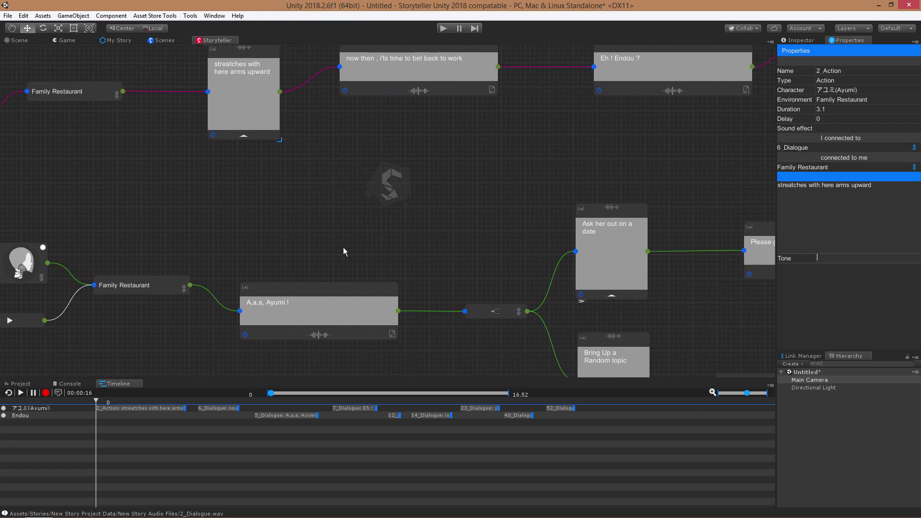
- Select the lower chain's first dialogue node and examine the route branches, dialogue options and link nodes that follow it
left_click(346, 290)
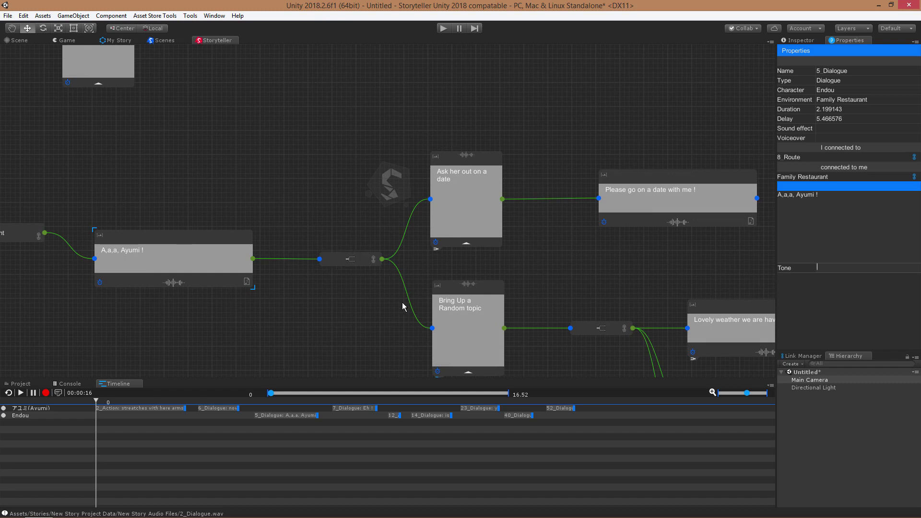
middle_click_drag(437, 249, 330, 220)
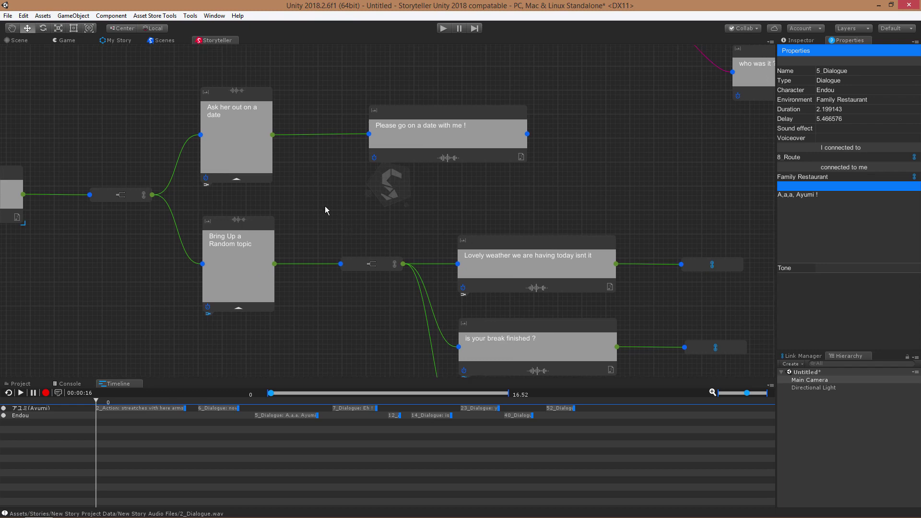
middle_click_drag(324, 206, 300, 186)
middle_click_drag(329, 169, 296, 153)
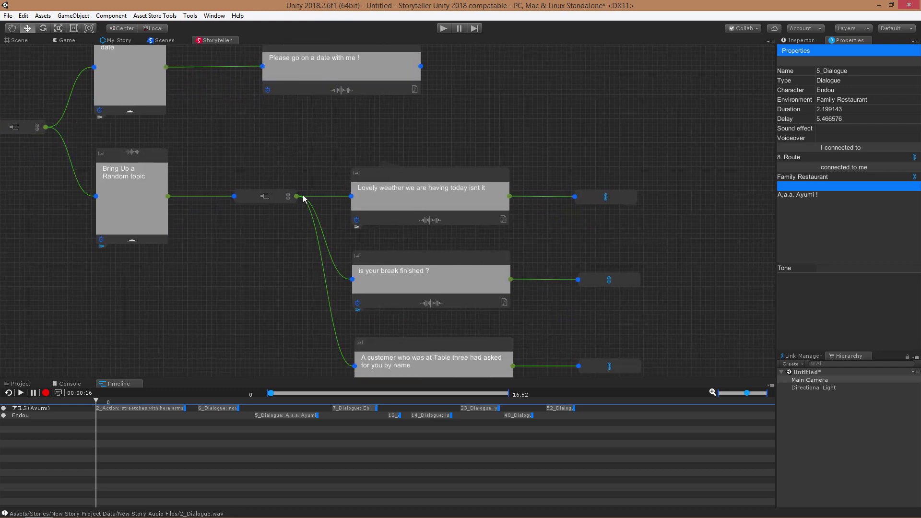
middle_click_drag(652, 223, 158, 202)
middle_click_drag(559, 237, 618, 284)
middle_click_drag(423, 208, 567, 257)
middle_click_drag(387, 209, 486, 204)
middle_click_drag(129, 224, 184, 229)
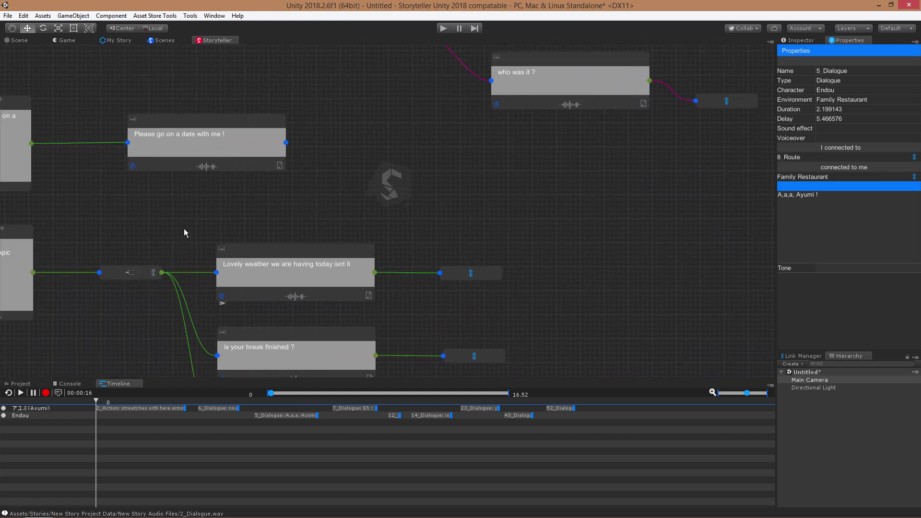
- Turn on Show Node Names for the canvas
right_click(400, 128)
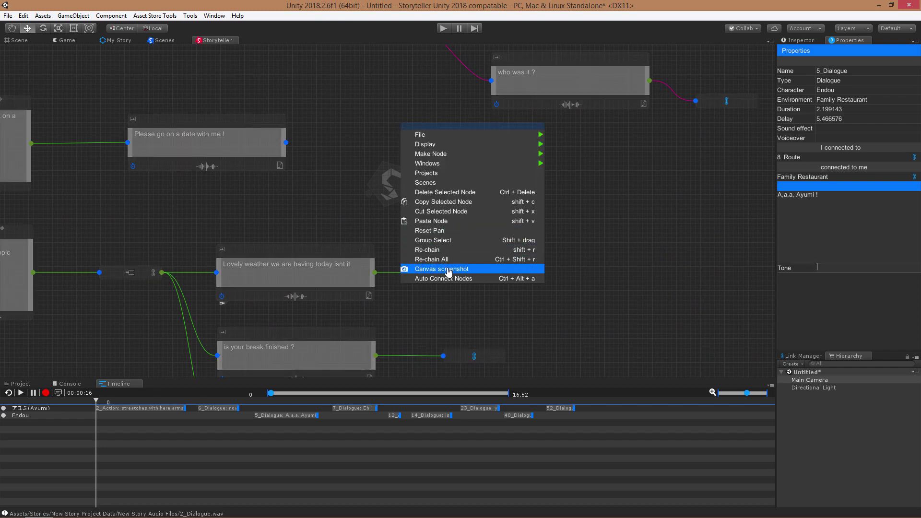
left_click(321, 148)
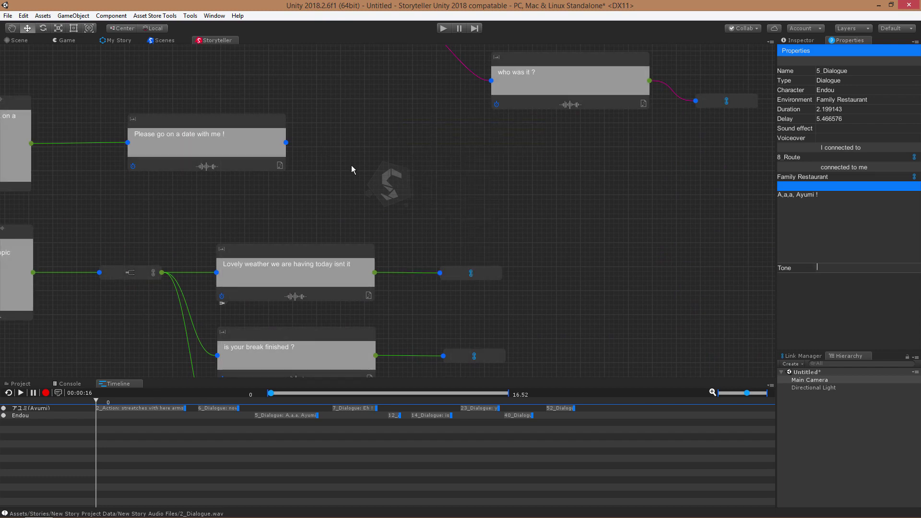
right_click(349, 115)
mouse_move(498, 133)
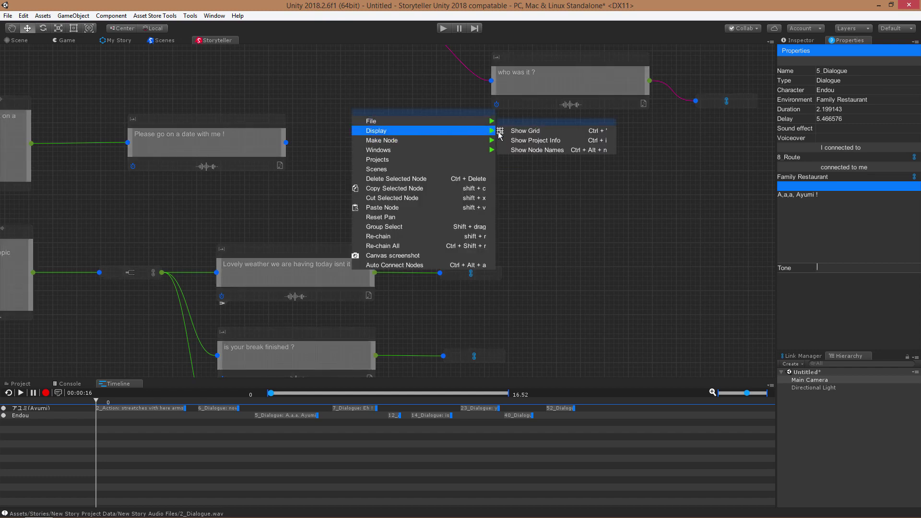
left_click(546, 151)
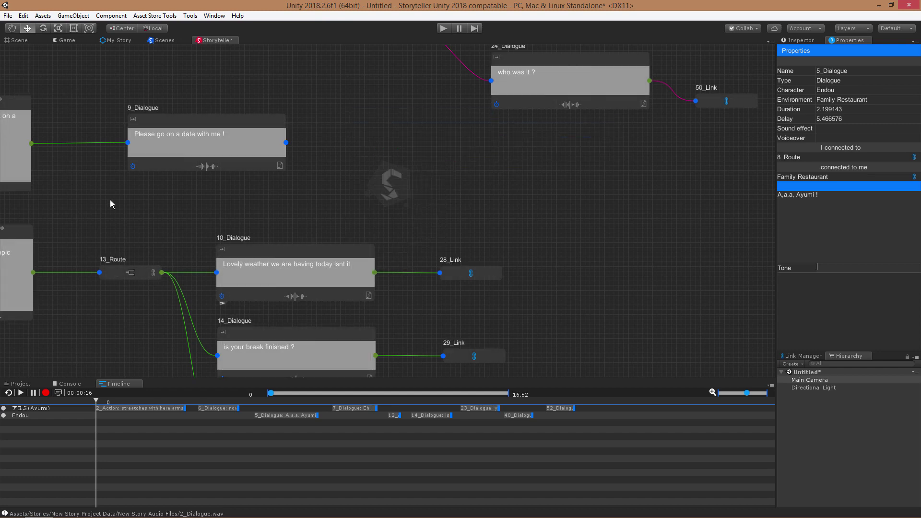
- Take a canvas screenshot of Scene A with the node names displayed
left_click_drag(110, 200, 410, 252)
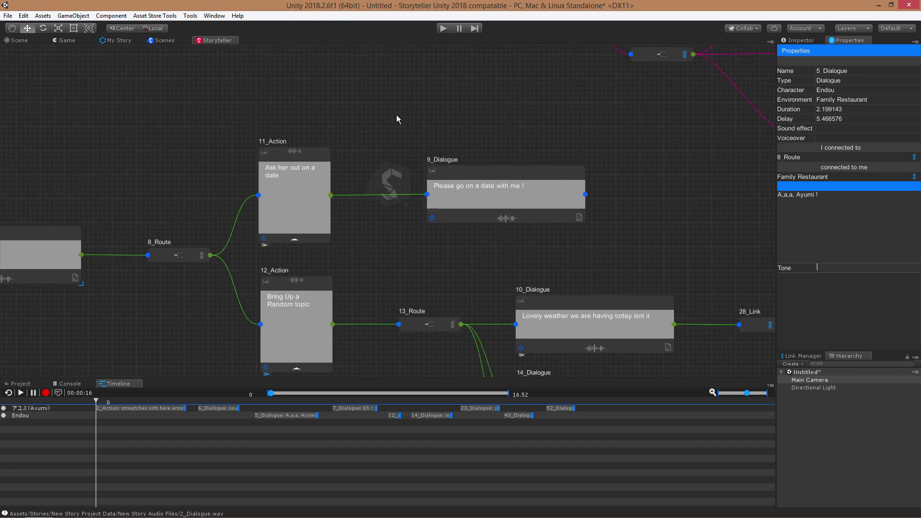
left_click_drag(396, 119, 404, 139)
right_click(385, 122)
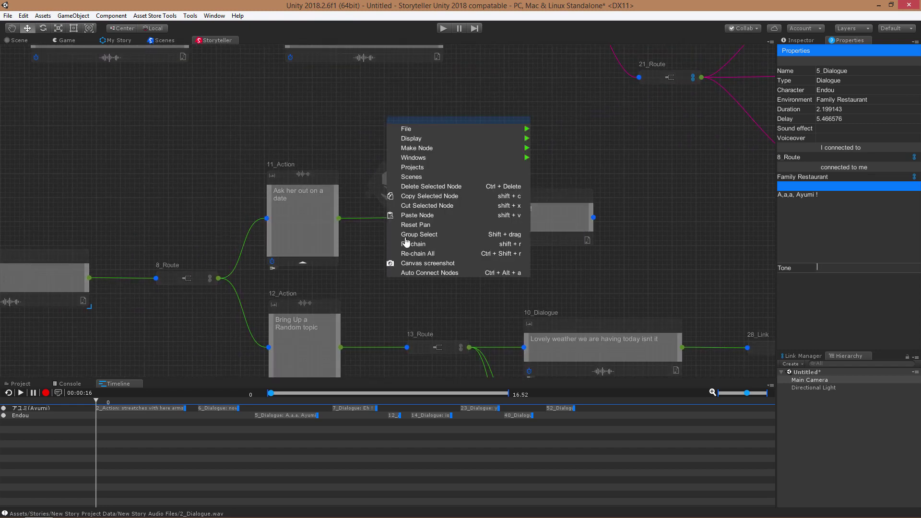
left_click(407, 264)
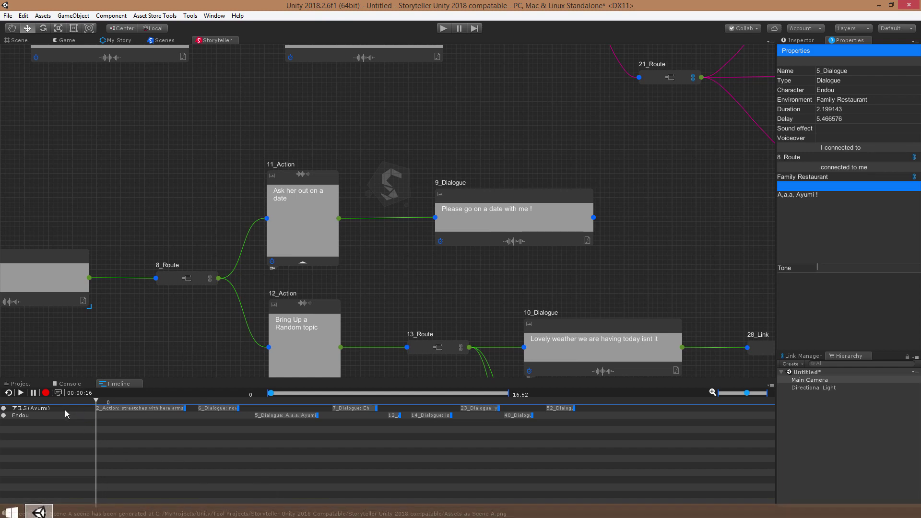
- Show the project's Assets folder in Explorer and open the generated Scene A image maximized in Windows Photo Viewer
left_click(20, 383)
left_click(36, 426)
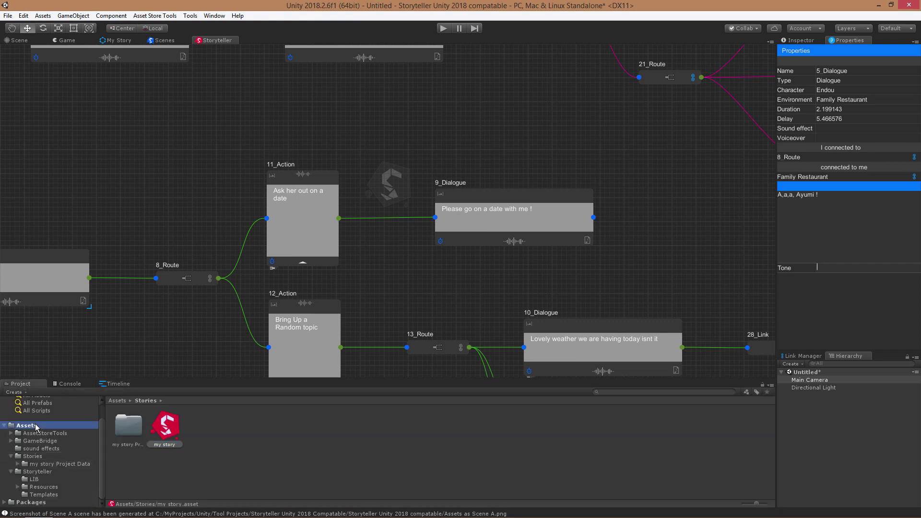
right_click(37, 426)
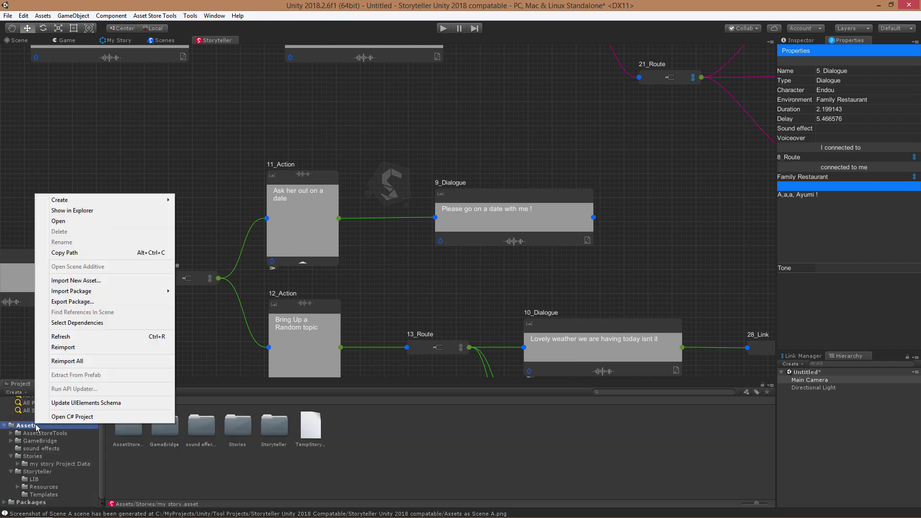
left_click(132, 210)
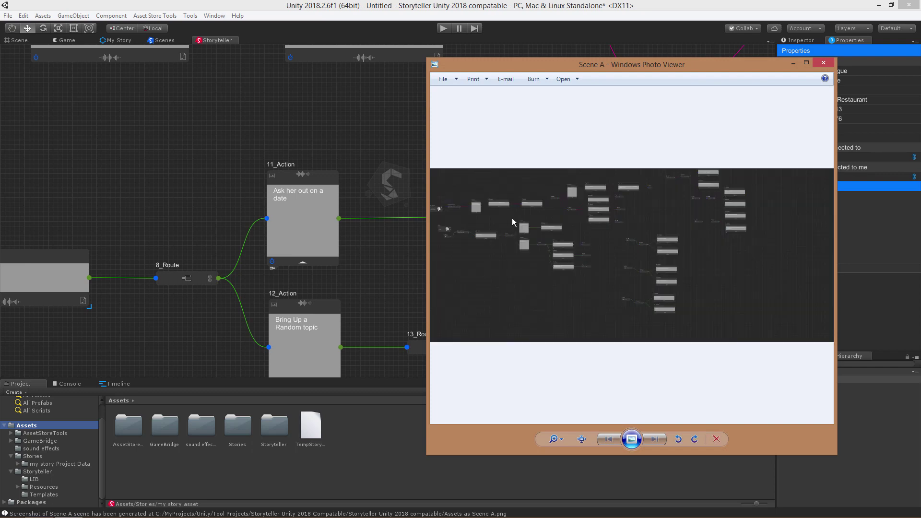
left_click(806, 63)
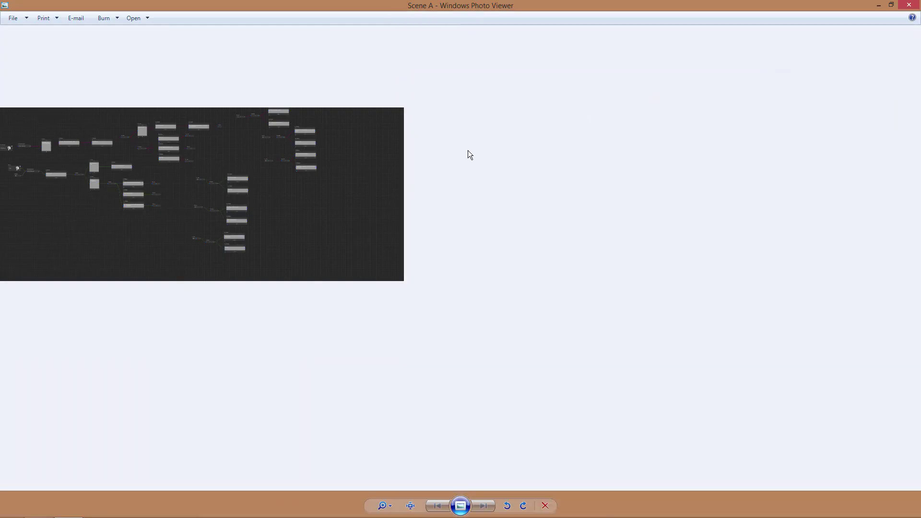
- Examine the Scene A screenshot up close across its dialogue, route and link nodes, then close the image and return to Unity
scroll(413, 209, "up", 5)
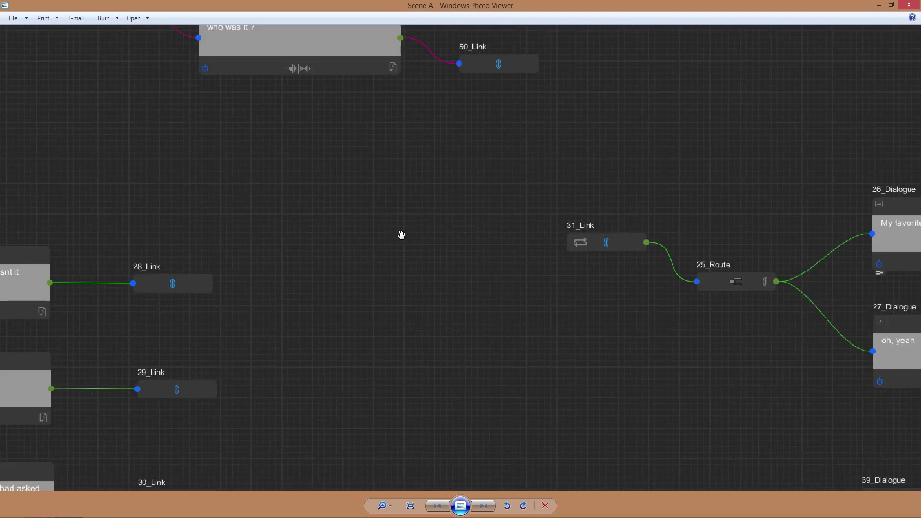
scroll(402, 234, "down", 1)
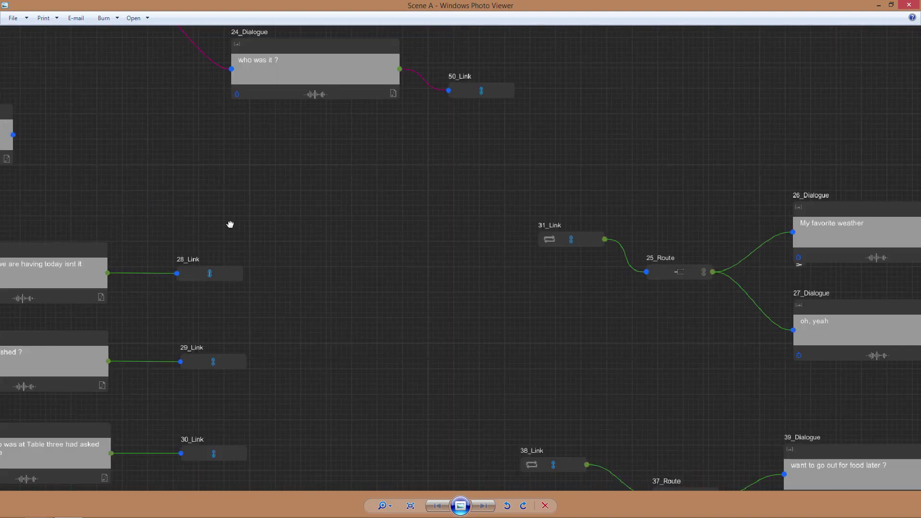
left_click_drag(230, 224, 509, 284)
left_click_drag(296, 276, 787, 320)
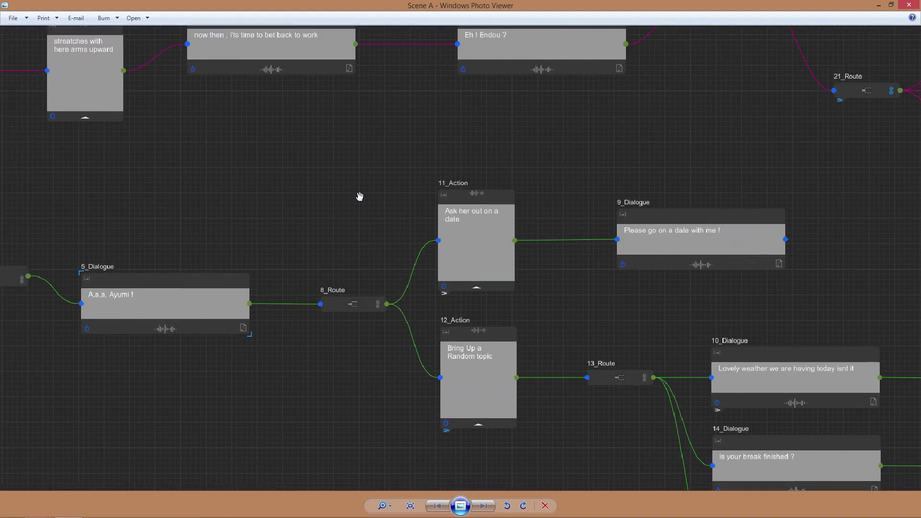
left_click_drag(360, 197, 120, 267)
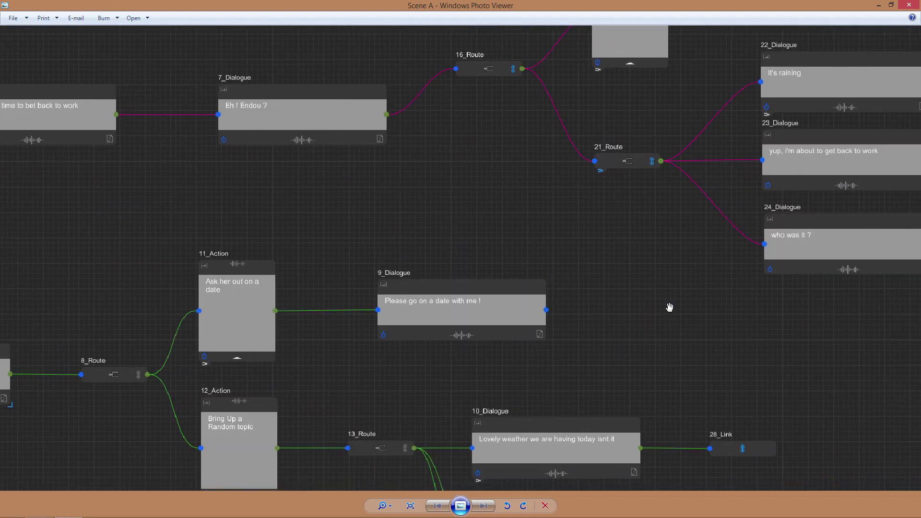
left_click_drag(670, 308, 253, 296)
left_click_drag(550, 363, 203, 209)
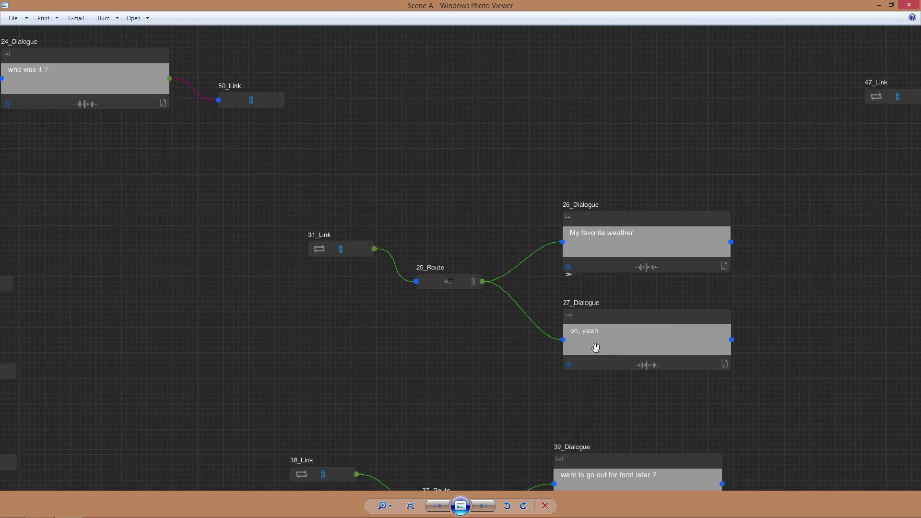
left_click_drag(475, 337, 313, 232)
left_click_drag(353, 288, 525, 137)
left_click_drag(298, 293, 468, 155)
left_click_drag(305, 248, 638, 351)
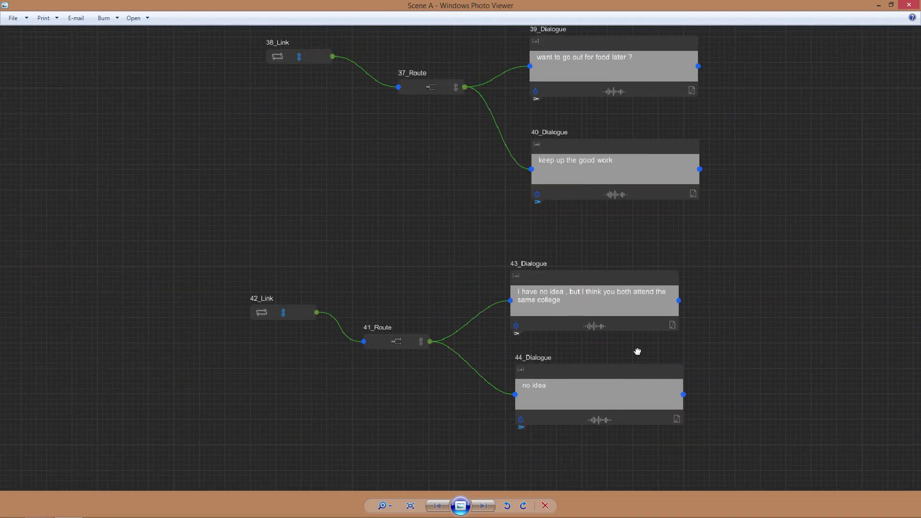
left_click_drag(249, 282, 553, 379)
left_click_drag(161, 315, 398, 513)
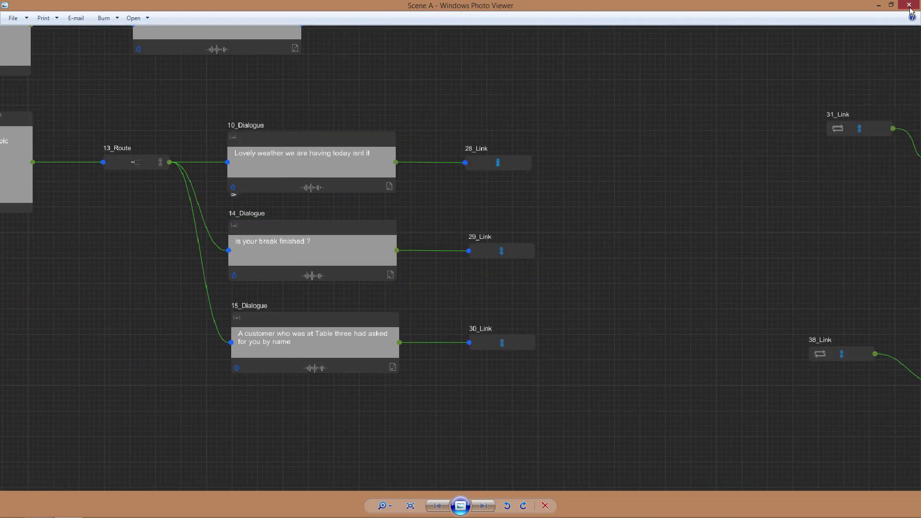
left_click(910, 6)
left_click(473, 132)
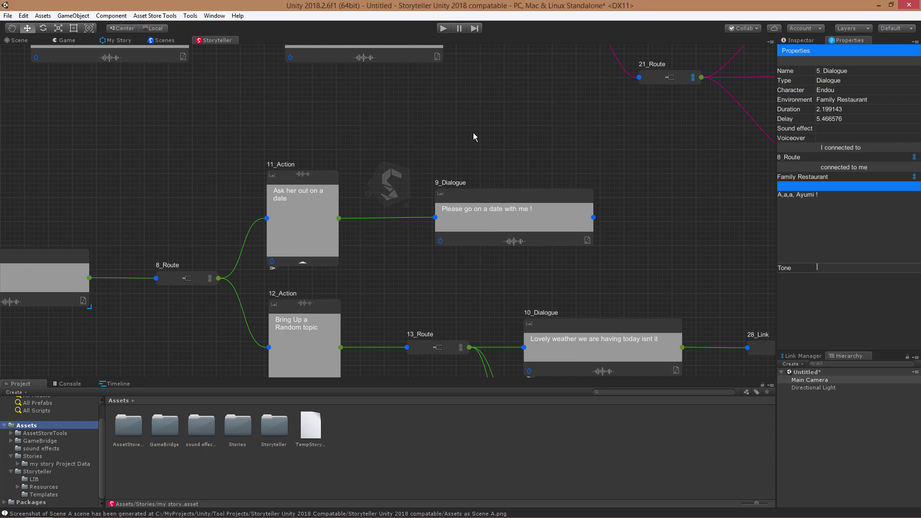
- Examine the named nodes along both character chains on the canvas, from the first actions through the route branches
middle_click_drag(504, 129, 480, 80)
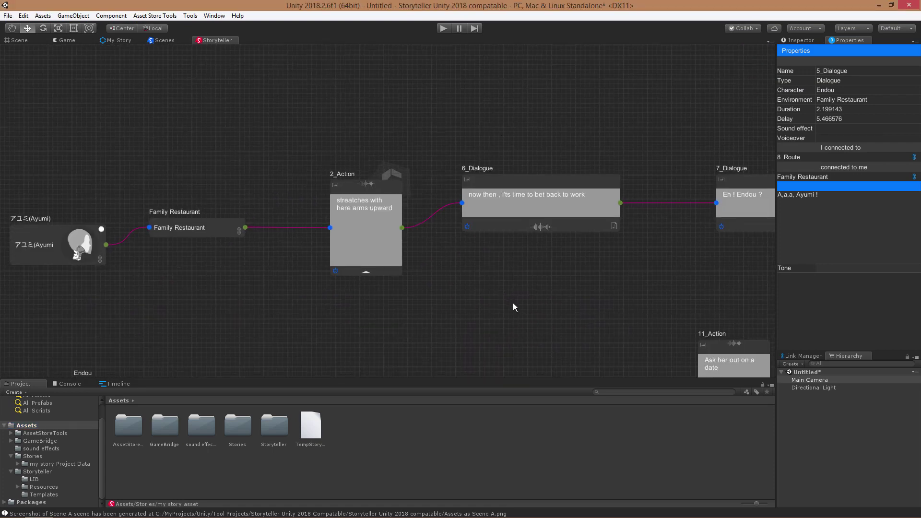
middle_click_drag(513, 303, 253, 240)
mouse_move(634, 258)
middle_mouse_down()
mouse_move(328, 235)
mouse_move(139, 236)
middle_mouse_up()
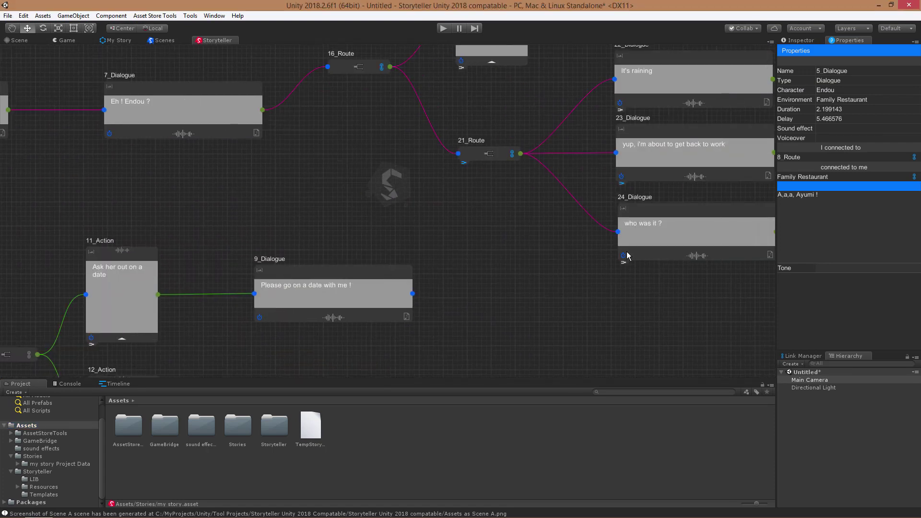
mouse_move(582, 241)
middle_mouse_down()
mouse_move(504, 211)
mouse_move(388, 190)
middle_mouse_up()
mouse_move(454, 196)
middle_mouse_down()
mouse_move(506, 150)
mouse_move(532, 153)
mouse_move(624, 231)
middle_mouse_up()
mouse_move(232, 303)
middle_mouse_down()
mouse_move(293, 248)
mouse_move(339, 232)
mouse_move(439, 246)
middle_mouse_up()
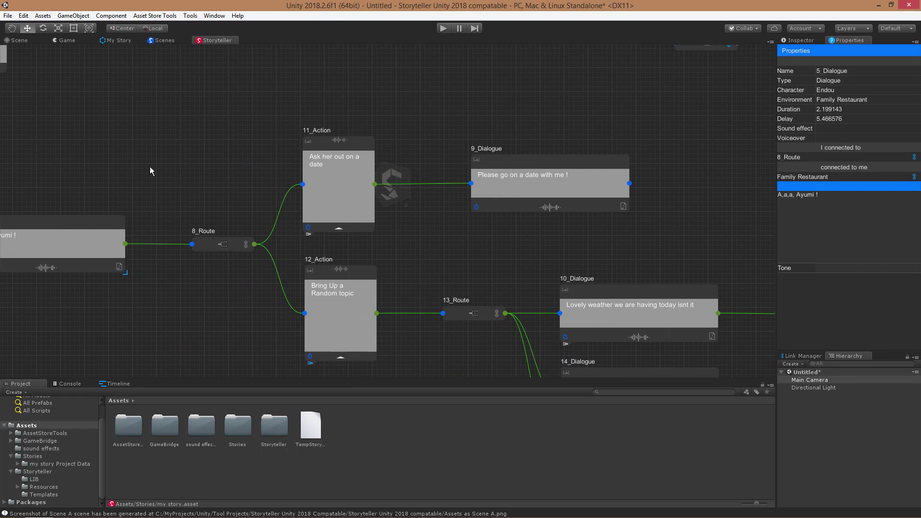
middle_click_drag(149, 166, 356, 188)
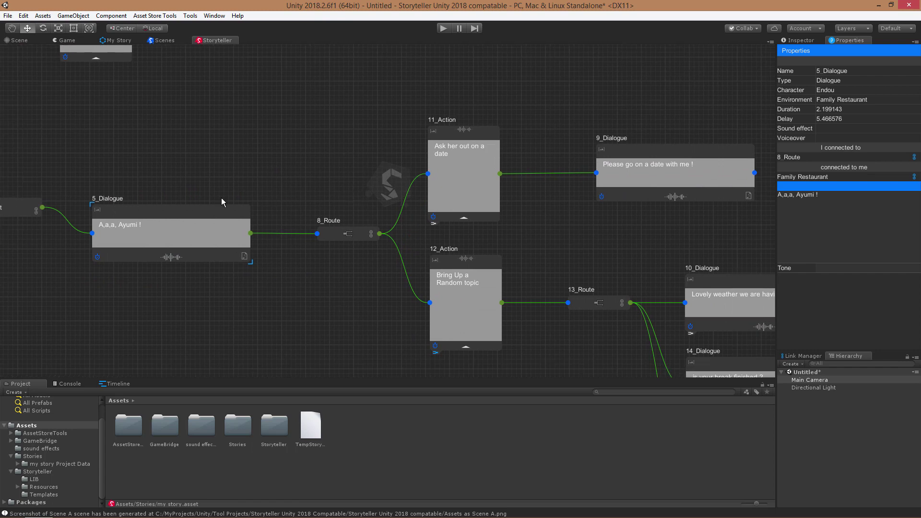
middle_click_drag(151, 183, 260, 200)
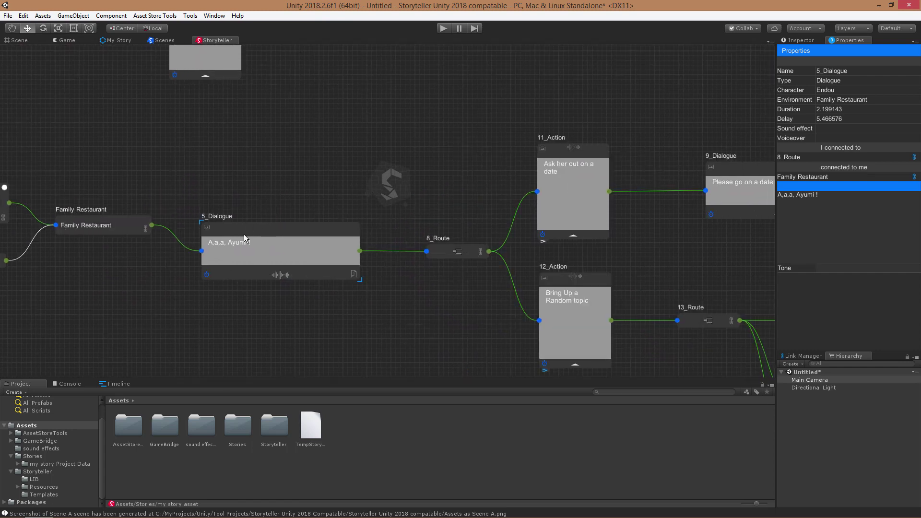
- Rename the 8_Route node, which branches to the two choice actions, as Rthing
middle_click_drag(374, 207, 291, 234)
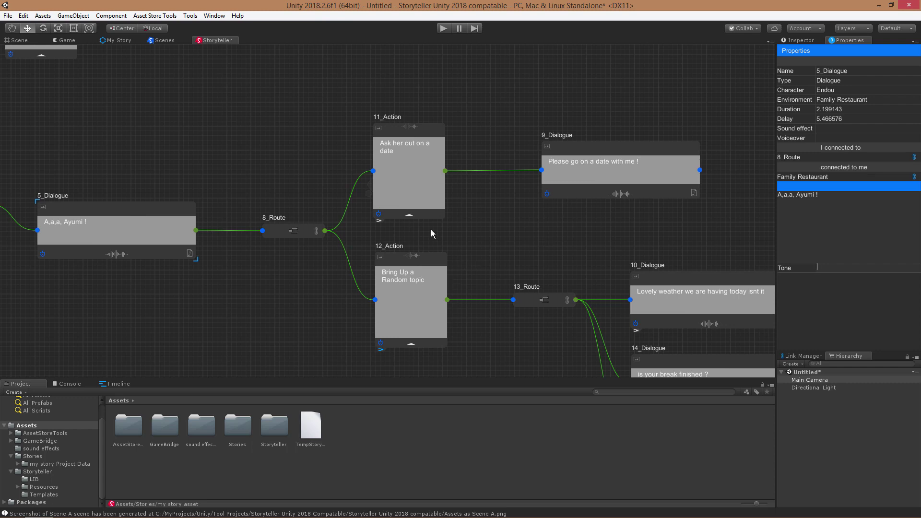
middle_click_drag(465, 263, 373, 184)
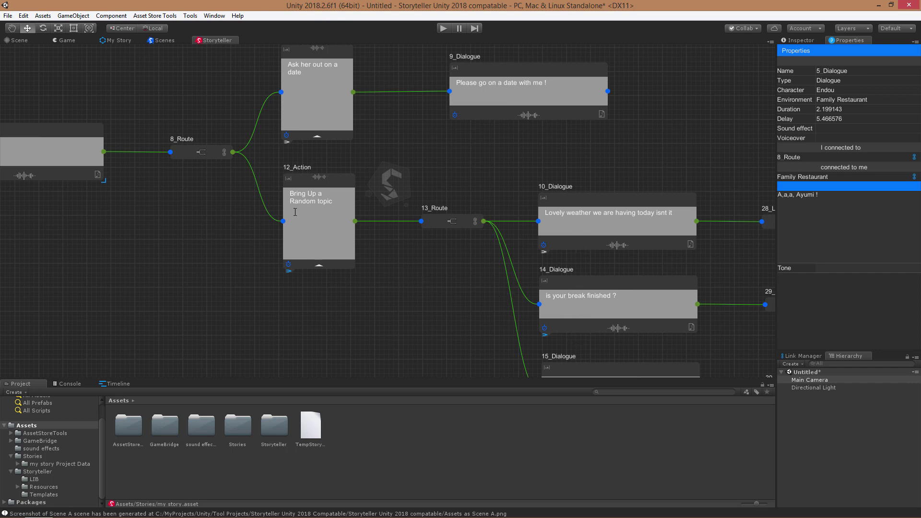
left_click(191, 152)
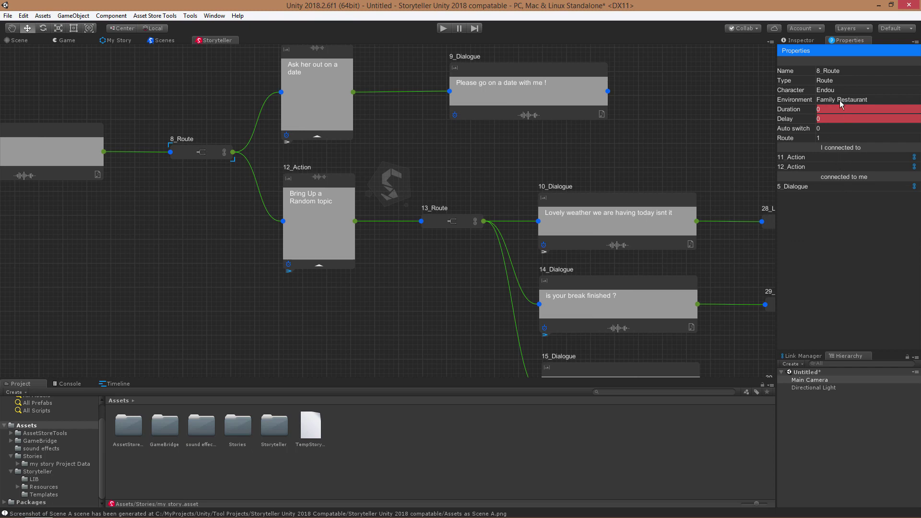
left_click(825, 72)
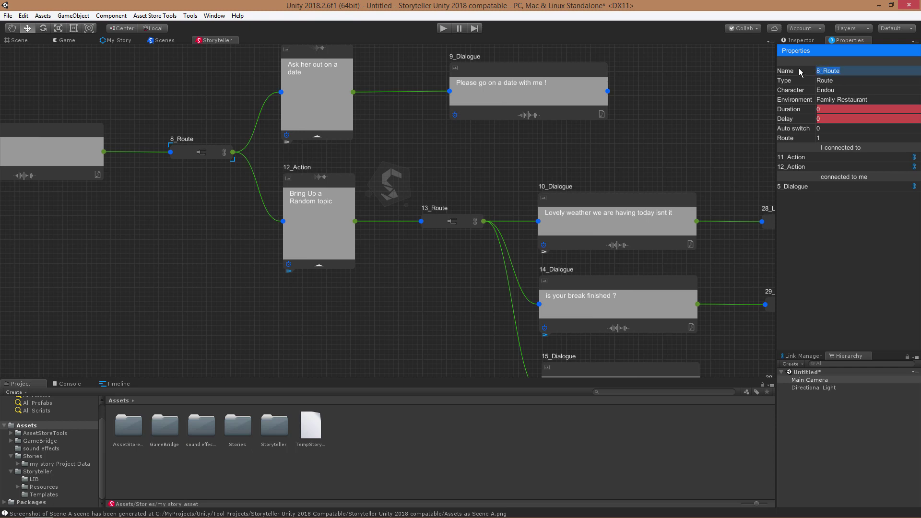
type("Rthing")
key("Return")
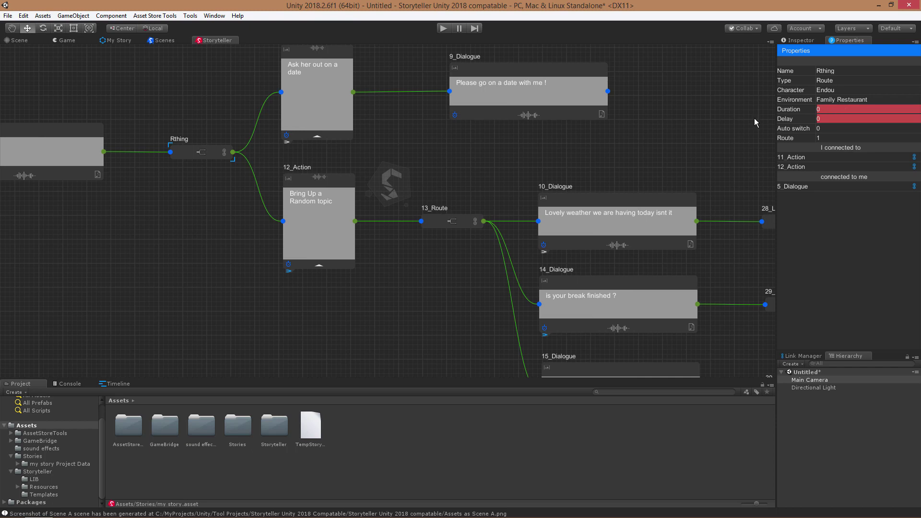
- Inspect the properties and connections of 10_Dialogue, 11_Action and the Rthing route node
left_click(582, 205)
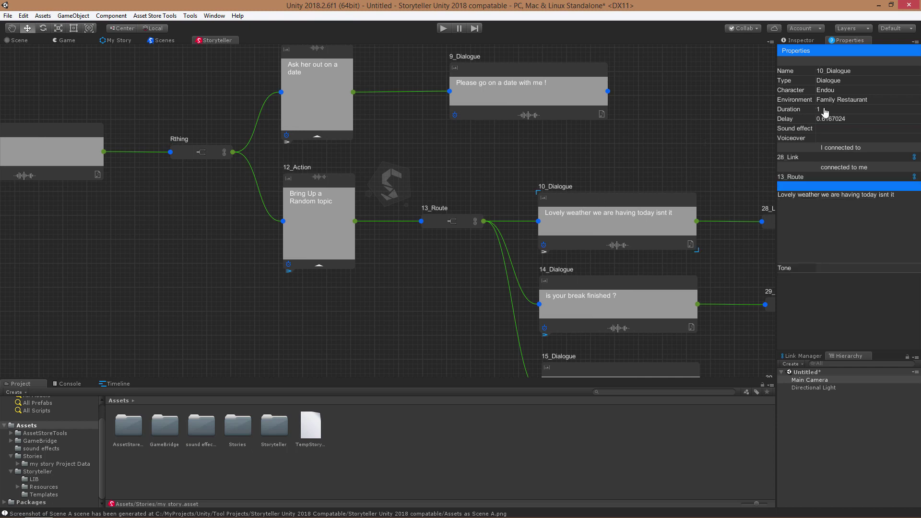
left_click(190, 158)
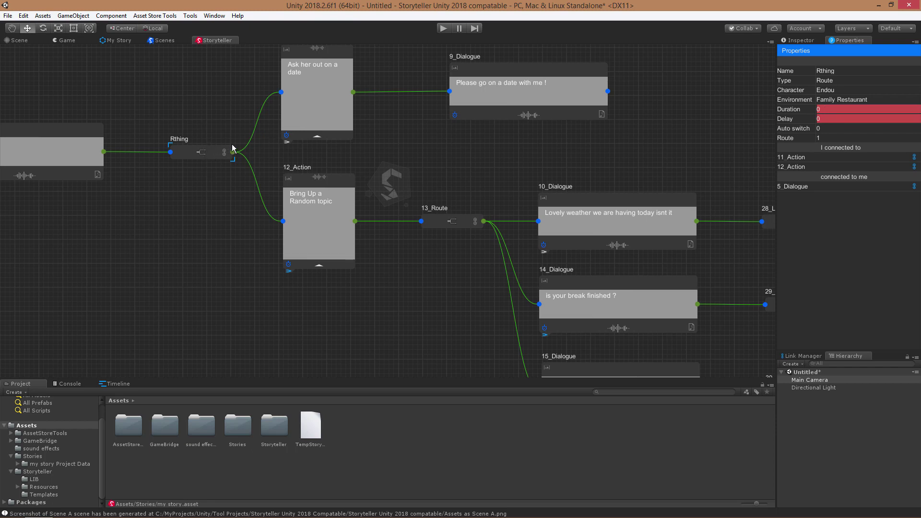
left_click(341, 135)
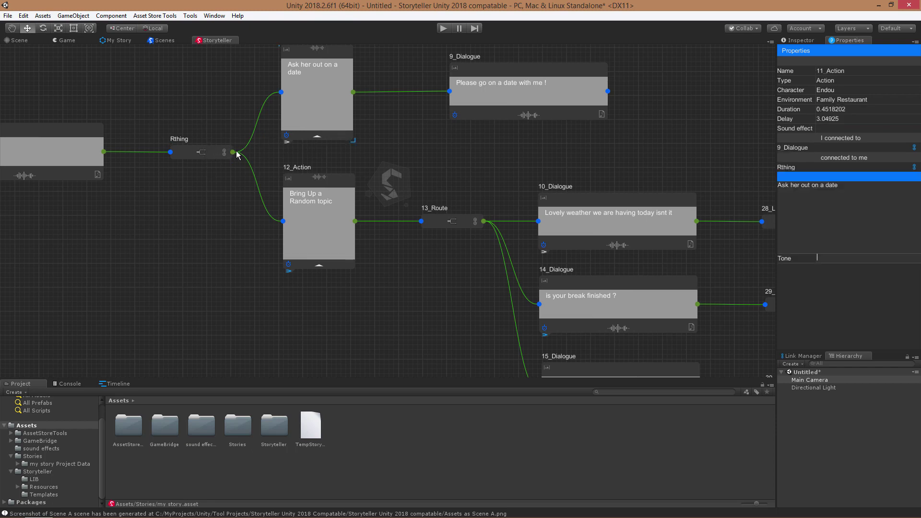
left_click(558, 202)
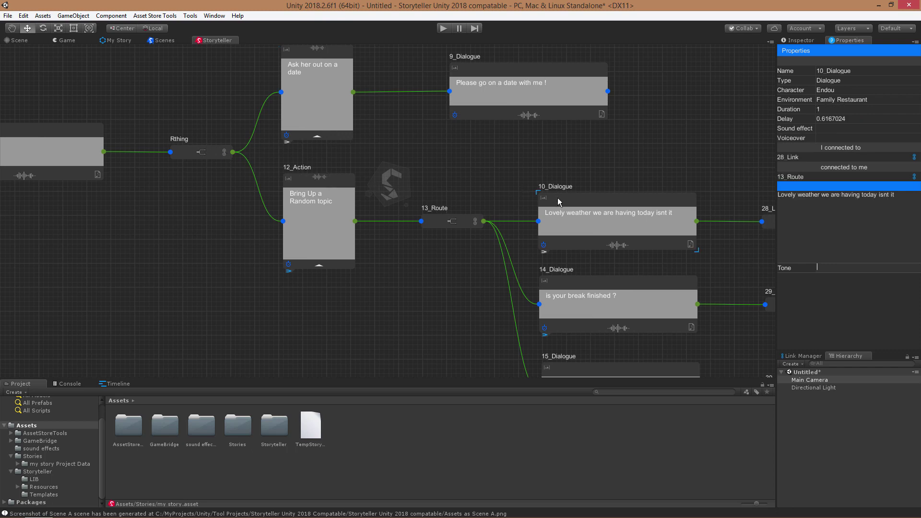
left_click(210, 154)
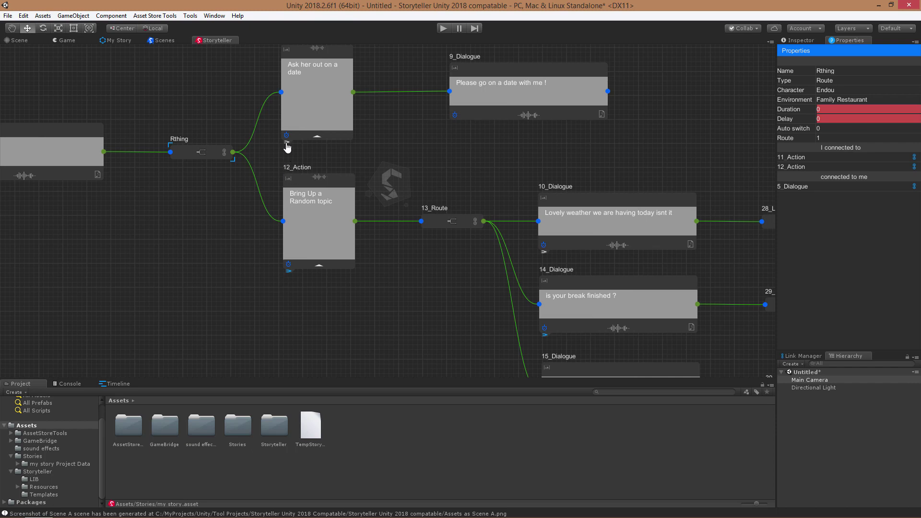
- Show the story timeline and switch the Rthing route to the "Ask her out on a date" branch, then back to "Bring Up a Random topic"
left_click(119, 383)
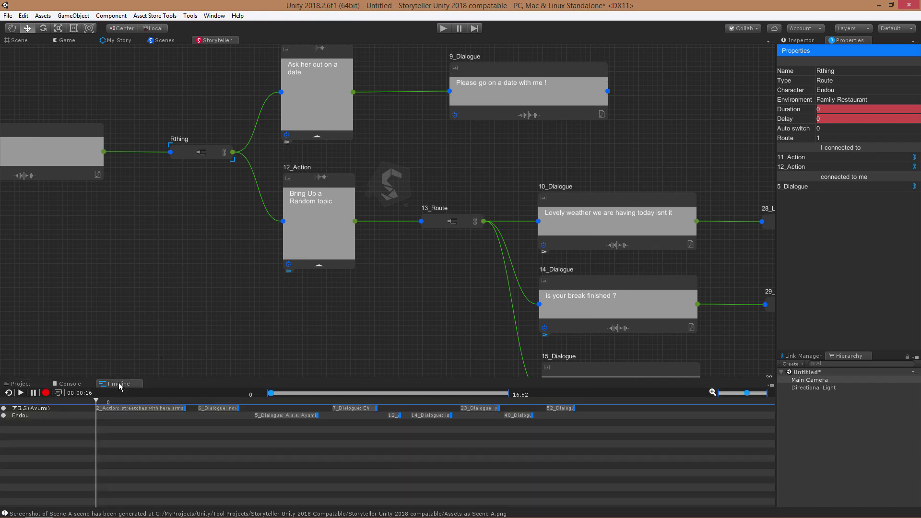
left_click(287, 145)
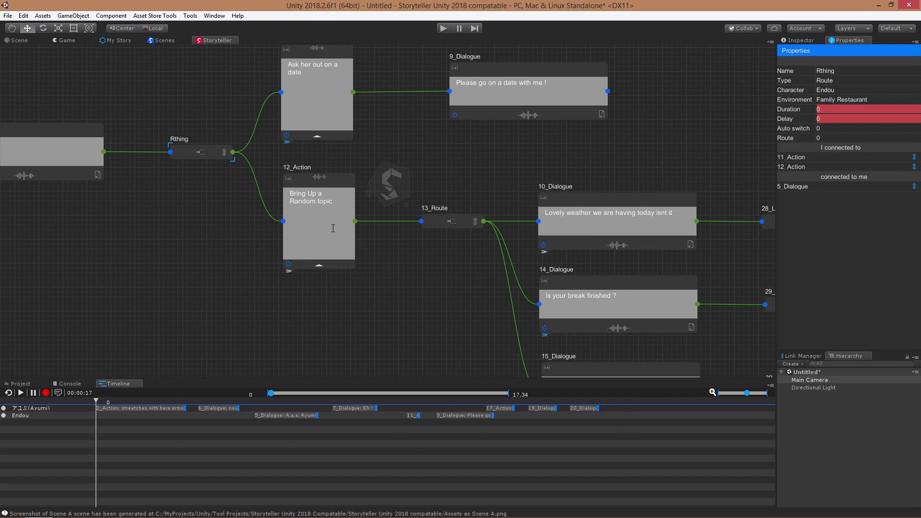
left_click(290, 273)
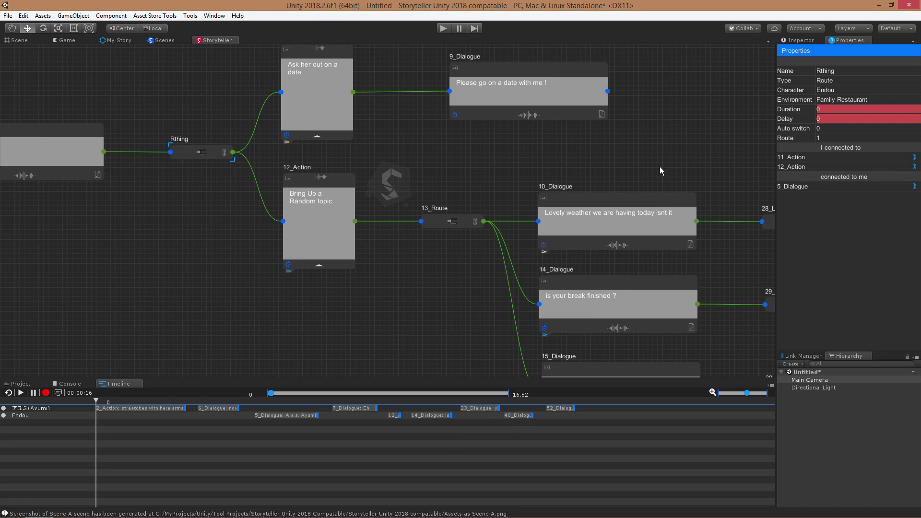
- Activate the 11_Action branch of the Rthing route, then restore 12_Action as its active branch
middle_click_drag(551, 126, 243, 45)
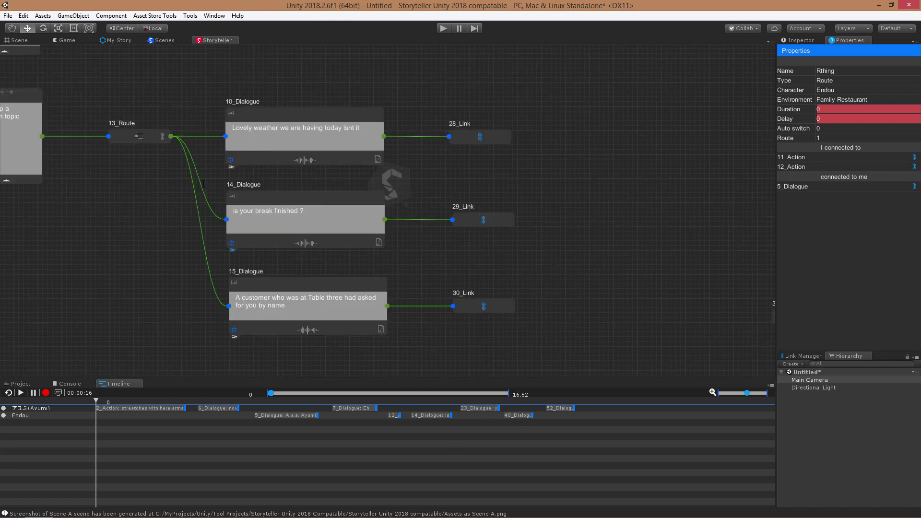
middle_click_drag(181, 73, 315, 405)
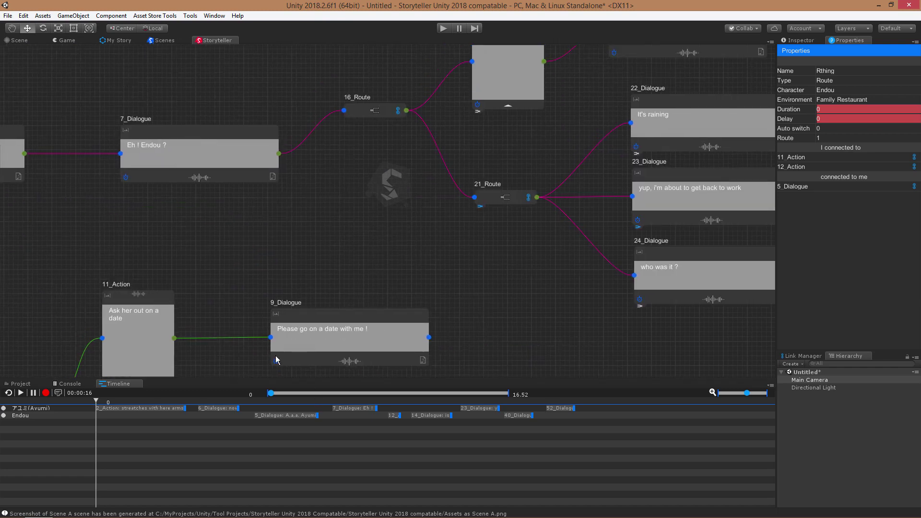
middle_click_drag(523, 330, 601, 165)
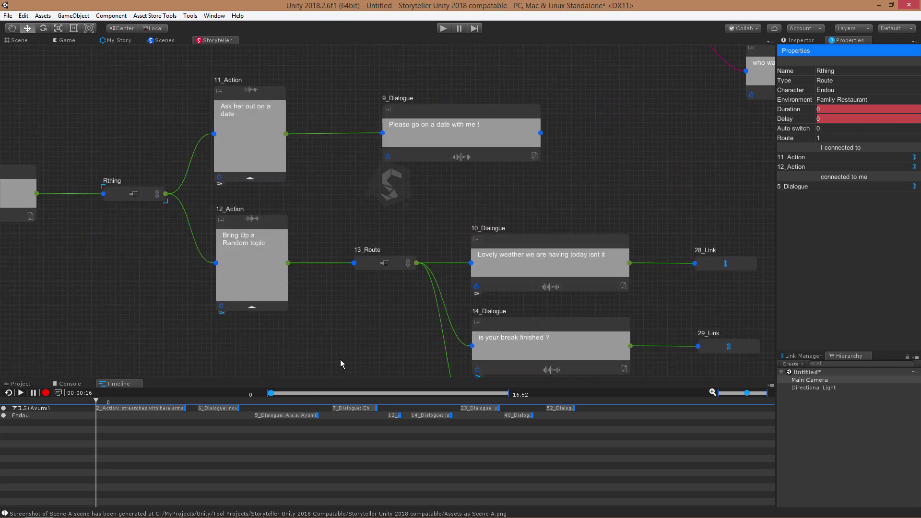
middle_click_drag(297, 304, 326, 325)
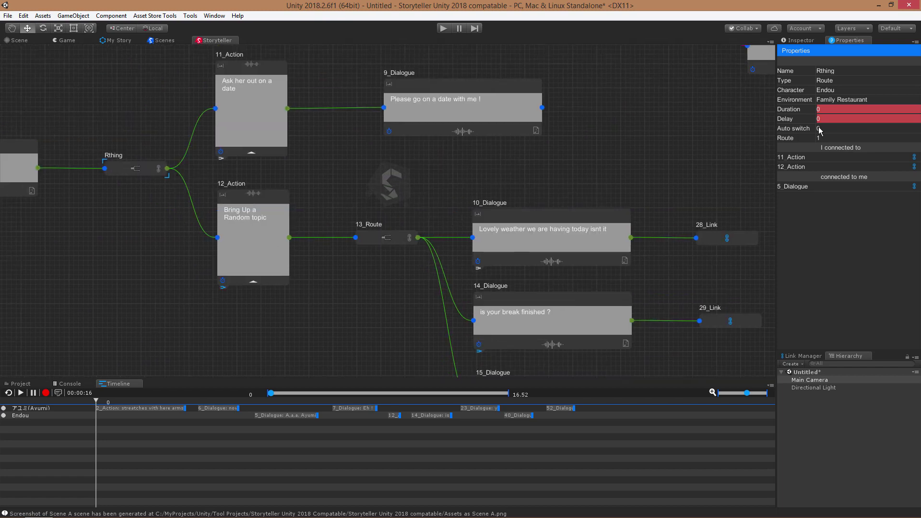
left_click(222, 161)
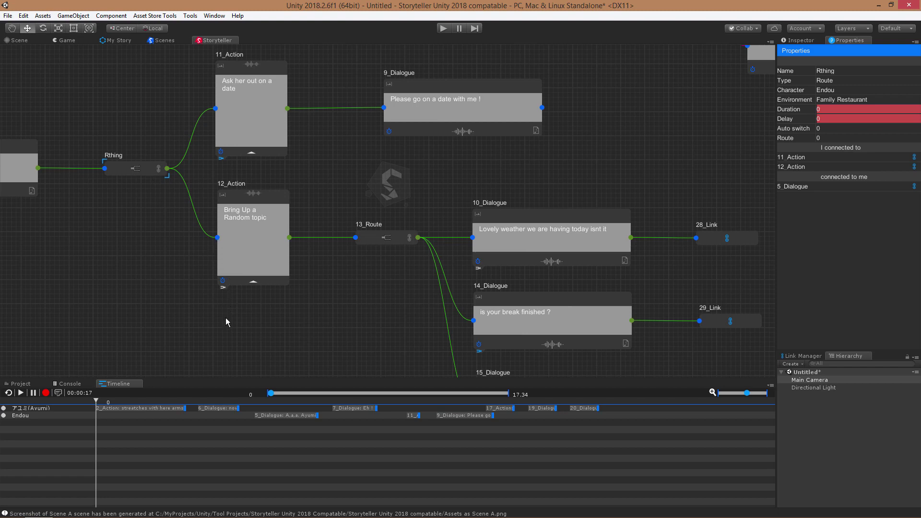
left_click(224, 289)
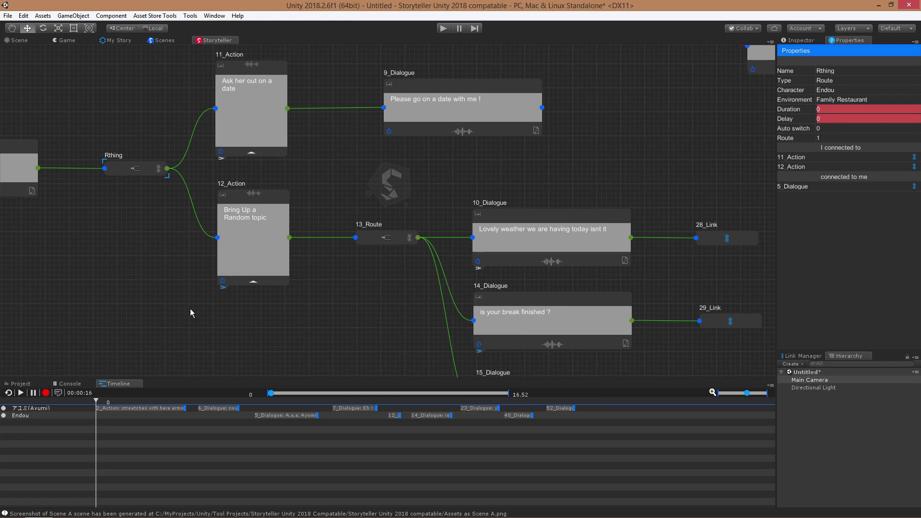
- Examine how the branches after the Rthing route relate to 16_Route and 21_Route in the other character's chain
middle_click_drag(208, 327, 463, 325)
middle_click_drag(331, 209, 228, 271)
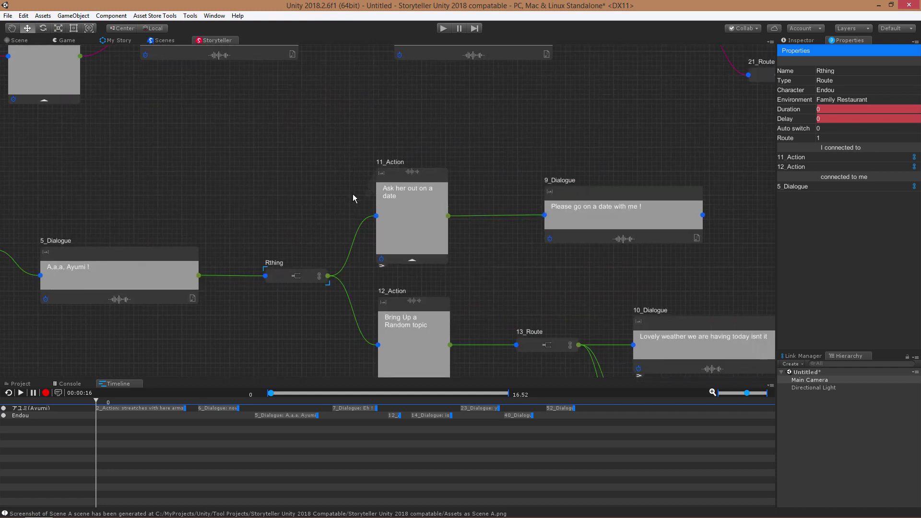
middle_click_drag(538, 141, 315, 145)
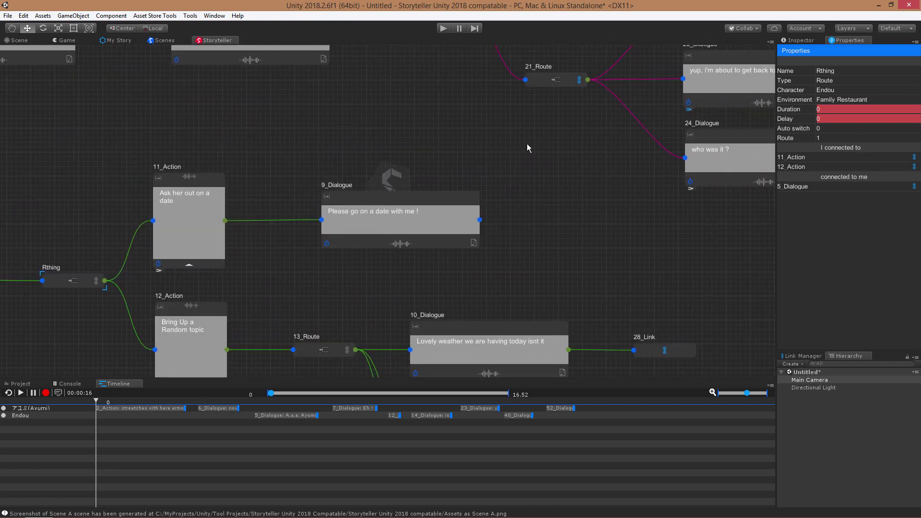
middle_click_drag(476, 164, 283, 125)
middle_click_drag(368, 216, 524, 287)
middle_click_drag(374, 266, 412, 246)
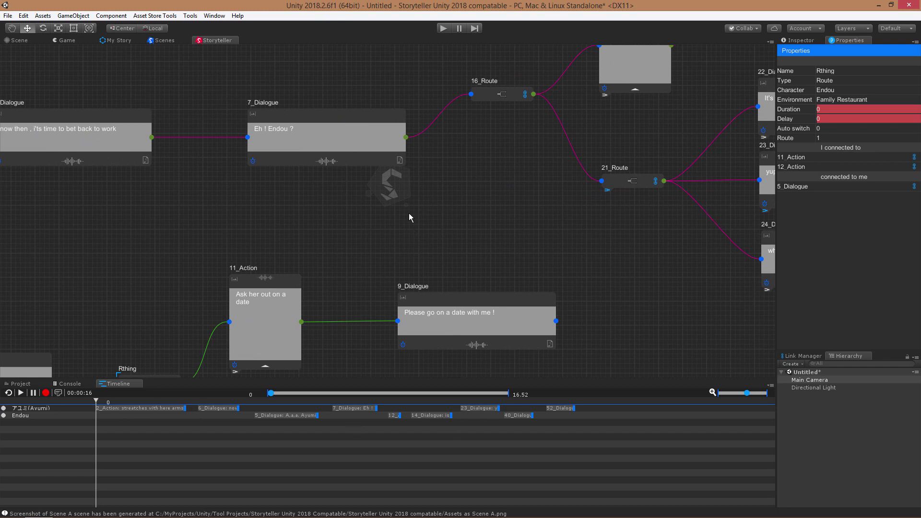
scroll(407, 189, "down", 3)
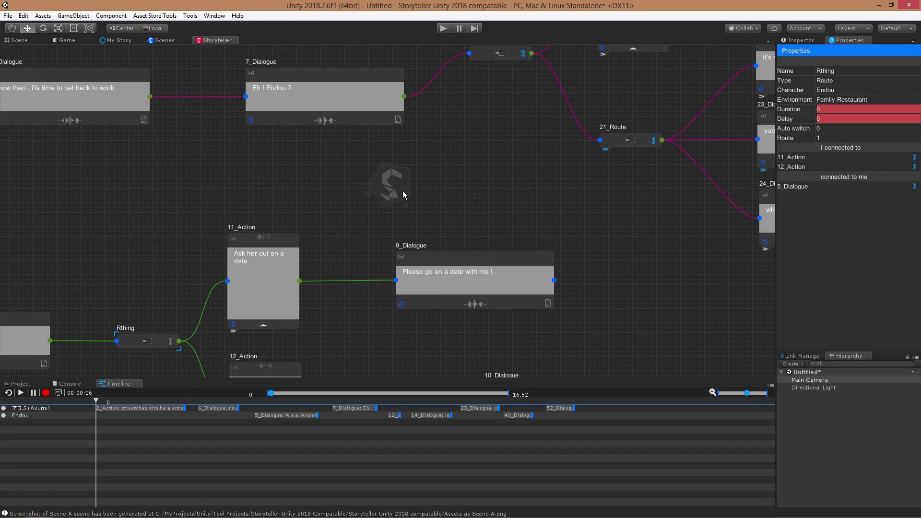
middle_click_drag(504, 184, 496, 195)
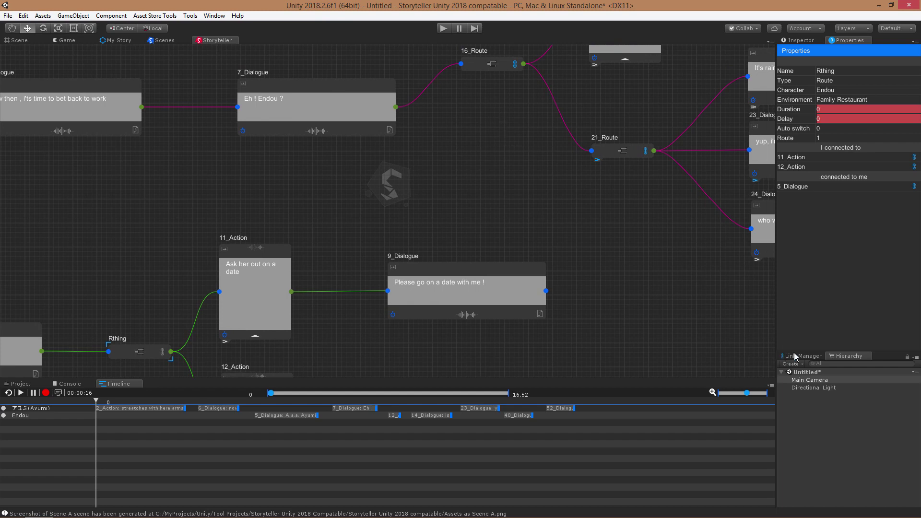
- Show the Link Manager and list the routes available for linking to 16_Route
left_click(801, 379)
left_click(792, 357)
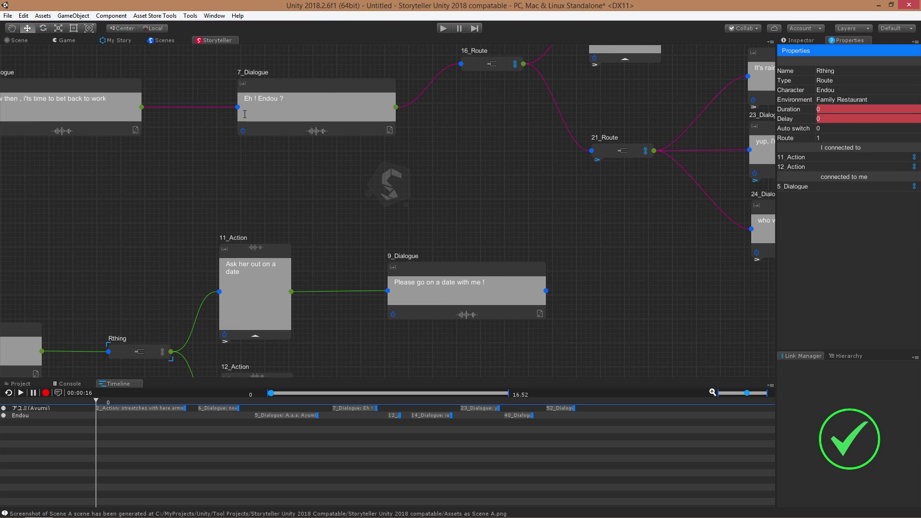
middle_click_drag(253, 185, 440, 155)
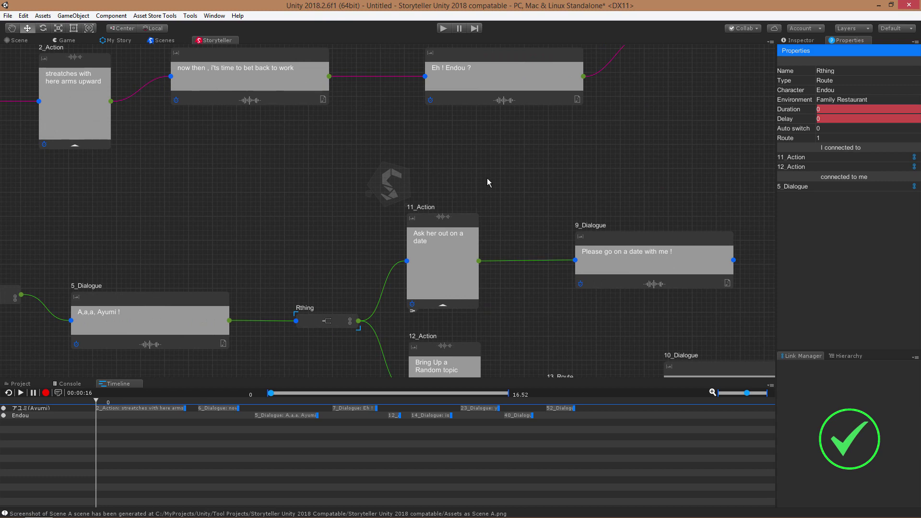
middle_click_drag(355, 231, 280, 244)
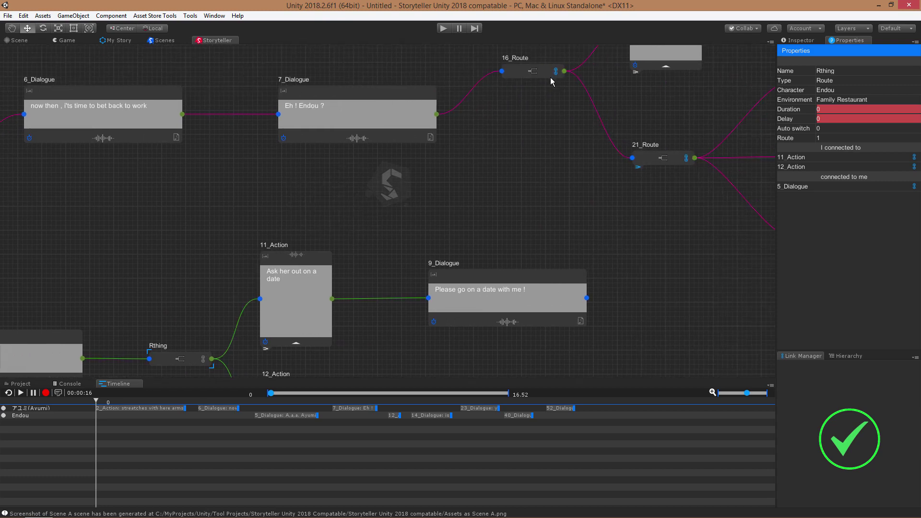
middle_click_drag(203, 322, 194, 307)
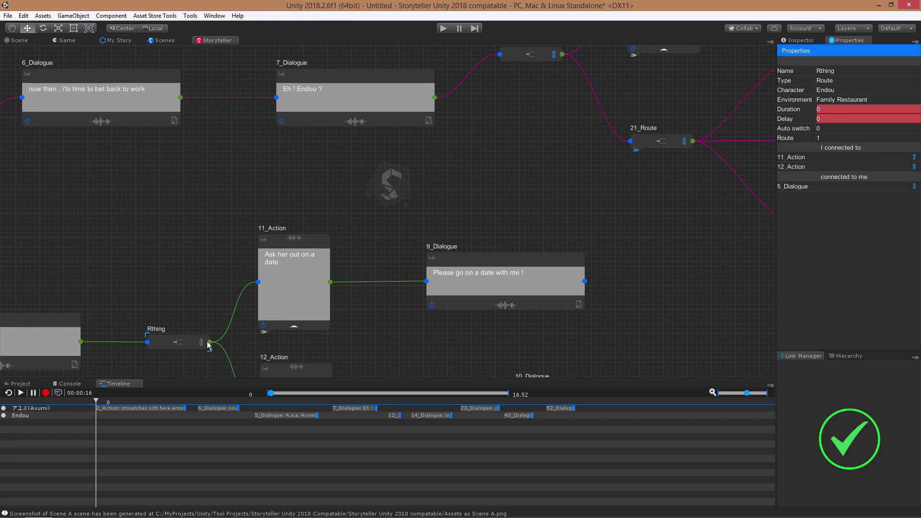
middle_click_drag(486, 207, 467, 220)
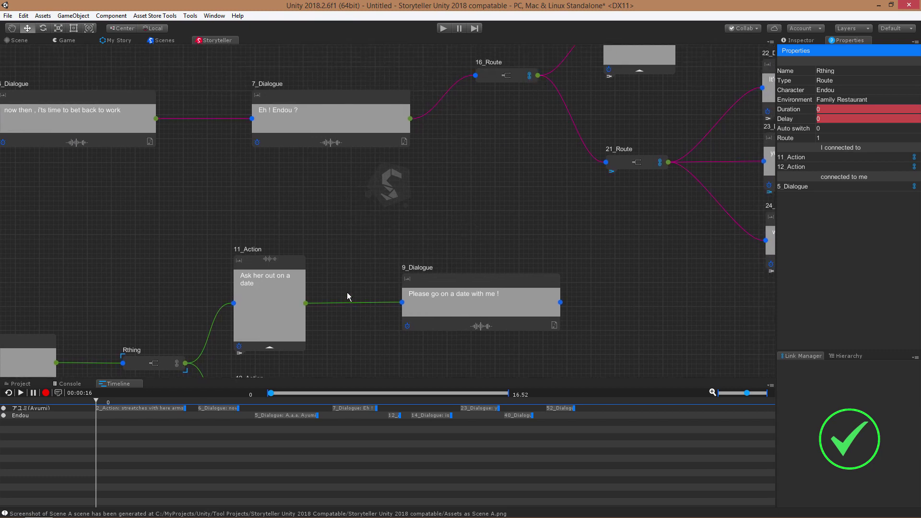
middle_click_drag(349, 235, 333, 274)
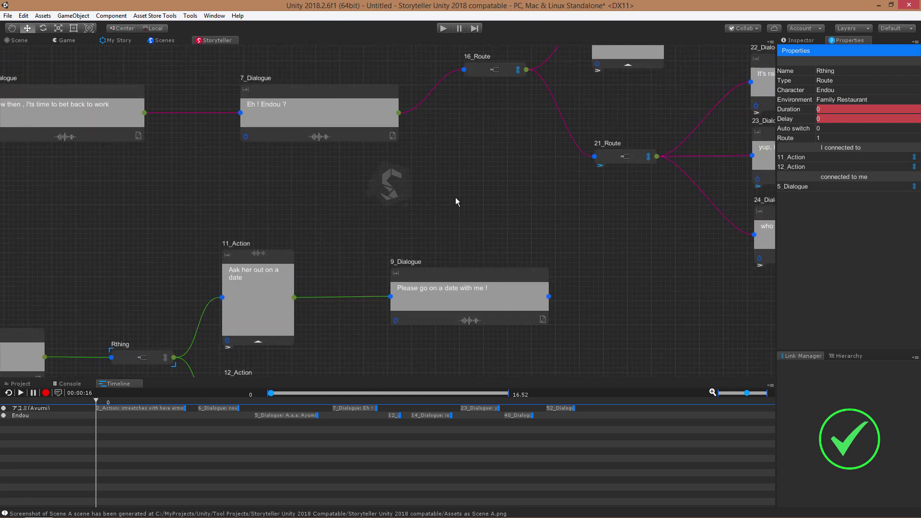
middle_click_drag(269, 277, 268, 272)
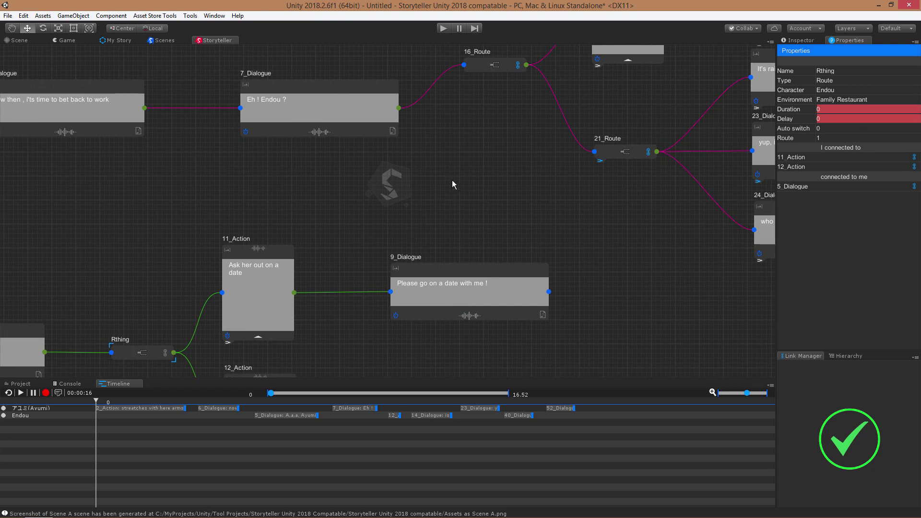
middle_click_drag(433, 217, 419, 246)
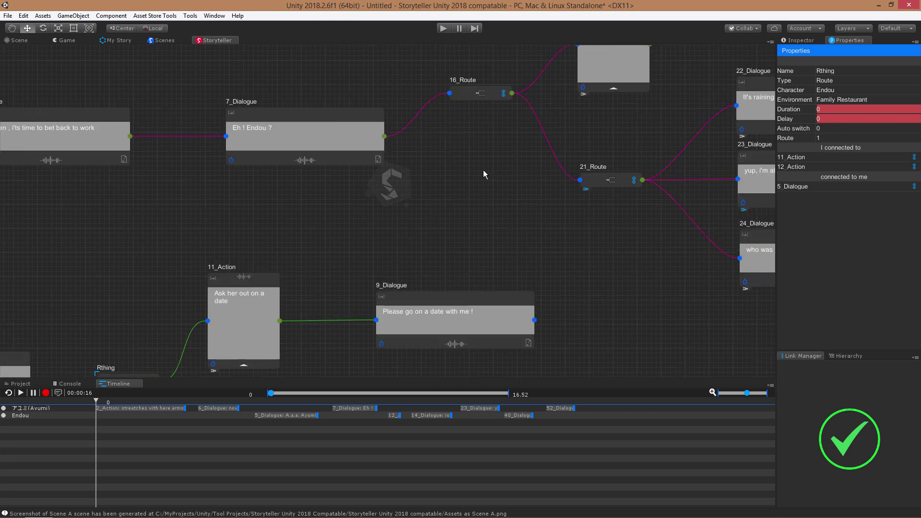
left_click(503, 94)
middle_click_drag(442, 260, 503, 166)
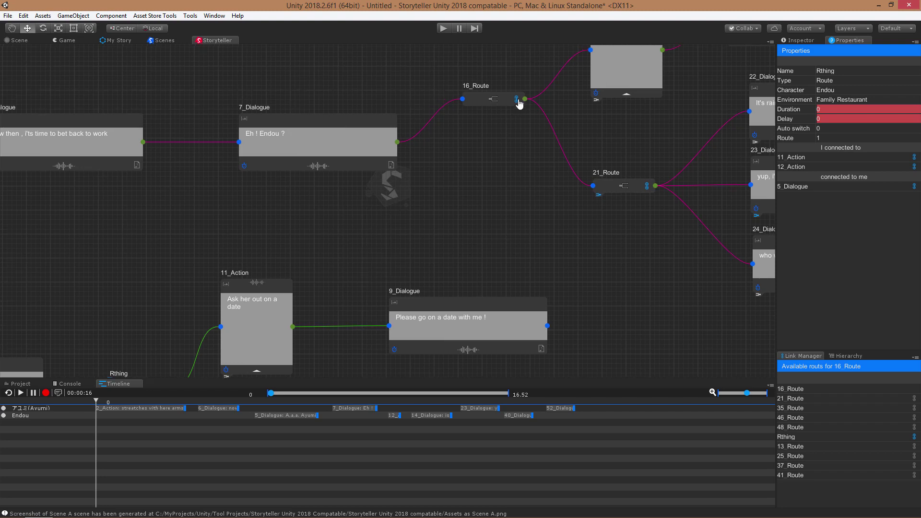
- Examine the Link nodes ending the dialogue branches after 21_Route and the Link nodes leading into 46_Route and 48_Route
middle_click_drag(457, 199, 487, 129)
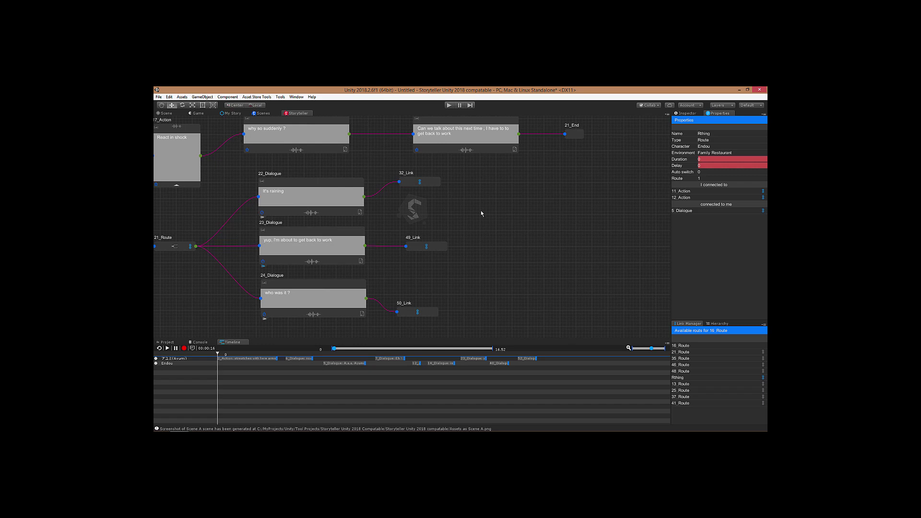
middle_click_drag(401, 217, 295, 192)
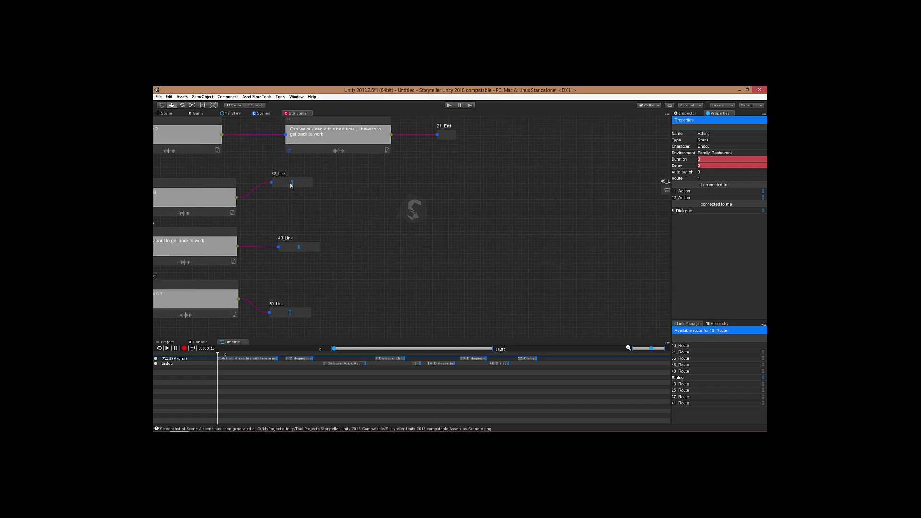
middle_click_drag(612, 210, 531, 214)
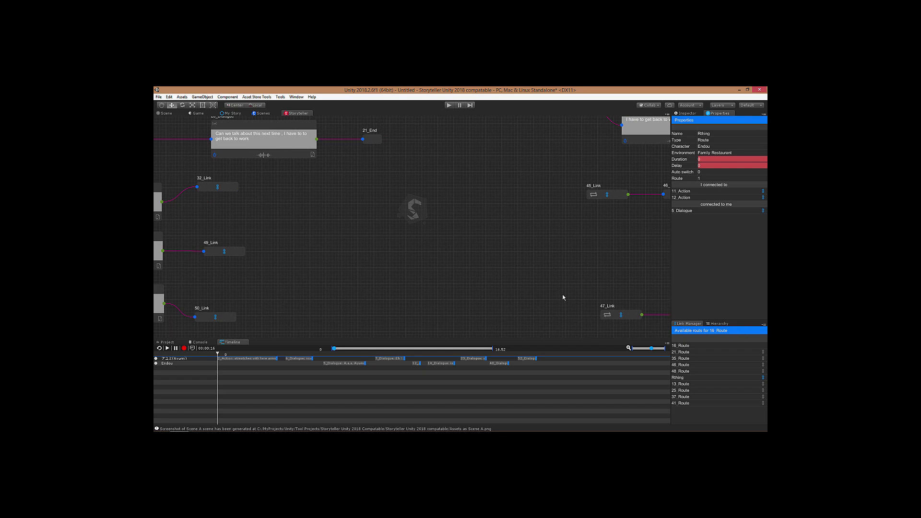
middle_click_drag(442, 298, 555, 284)
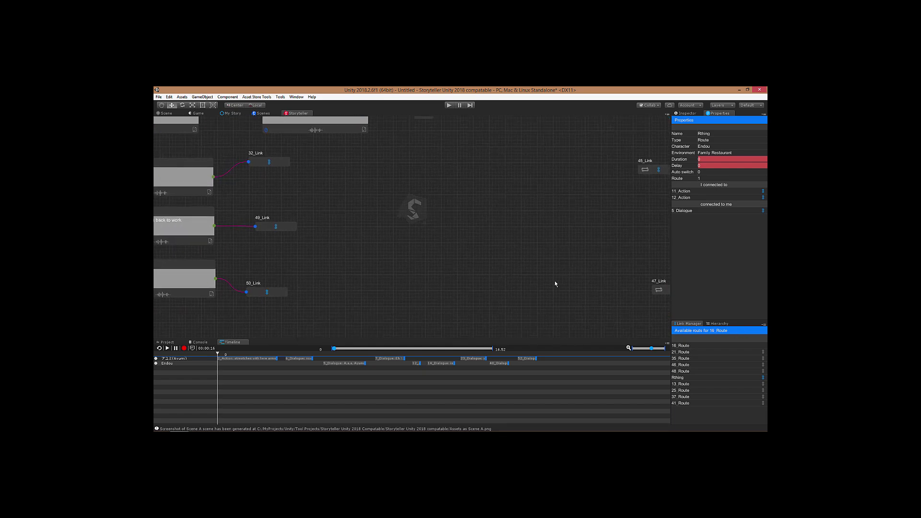
middle_click_drag(417, 281, 416, 257)
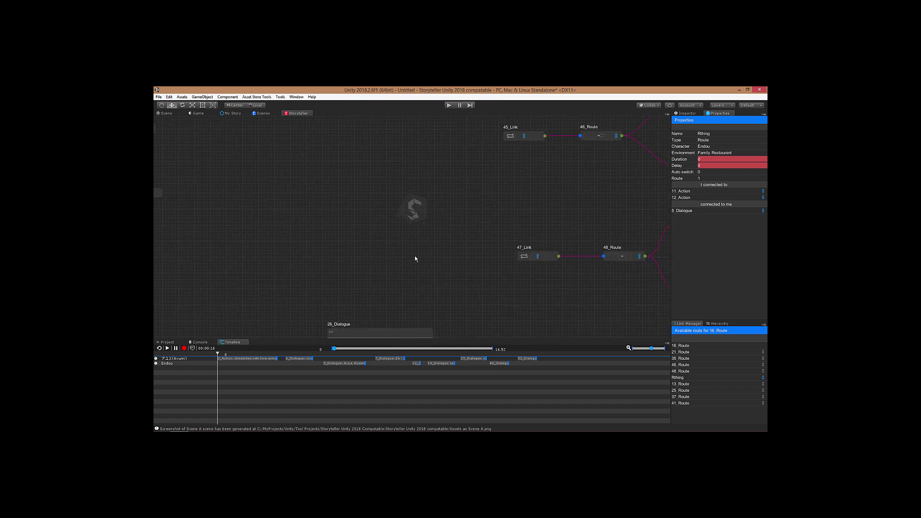
middle_click_drag(269, 261, 413, 242)
middle_click_drag(271, 290, 270, 290)
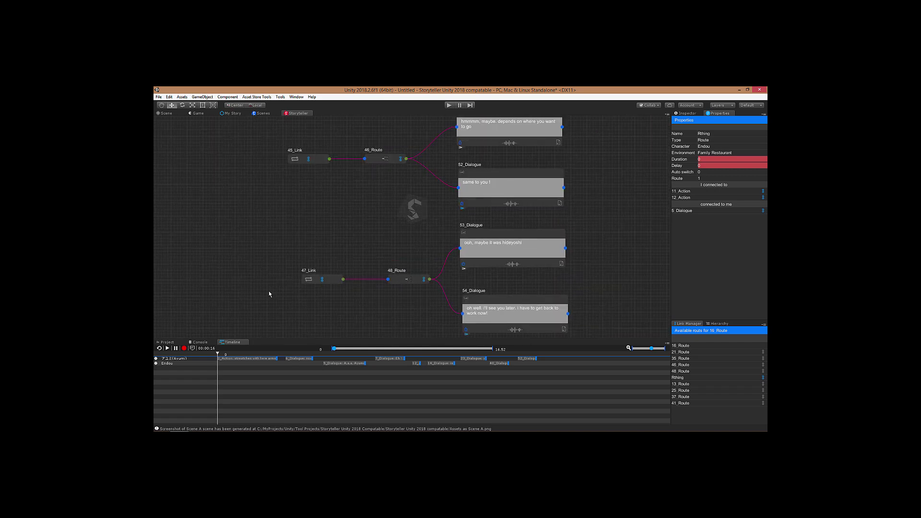
middle_click_drag(360, 213, 583, 305)
middle_click_drag(287, 257, 473, 225)
middle_click_drag(187, 292, 463, 244)
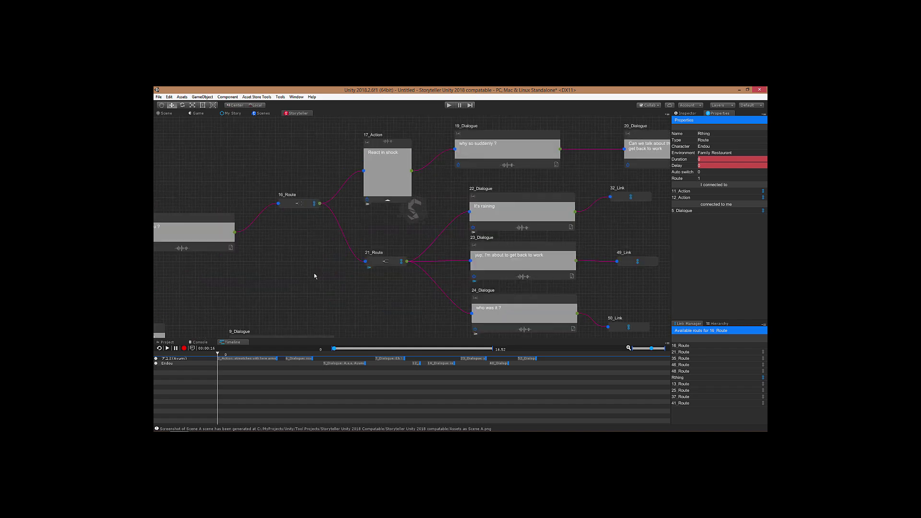
- Expand the screenshot previews of 6_Dialogue and 7_Dialogue
middle_click_drag(265, 279, 475, 268)
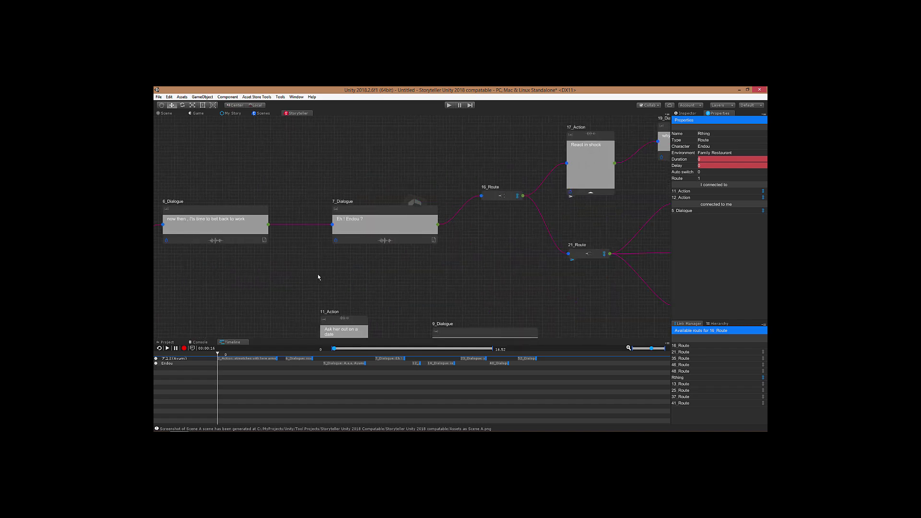
middle_click_drag(317, 275, 396, 284)
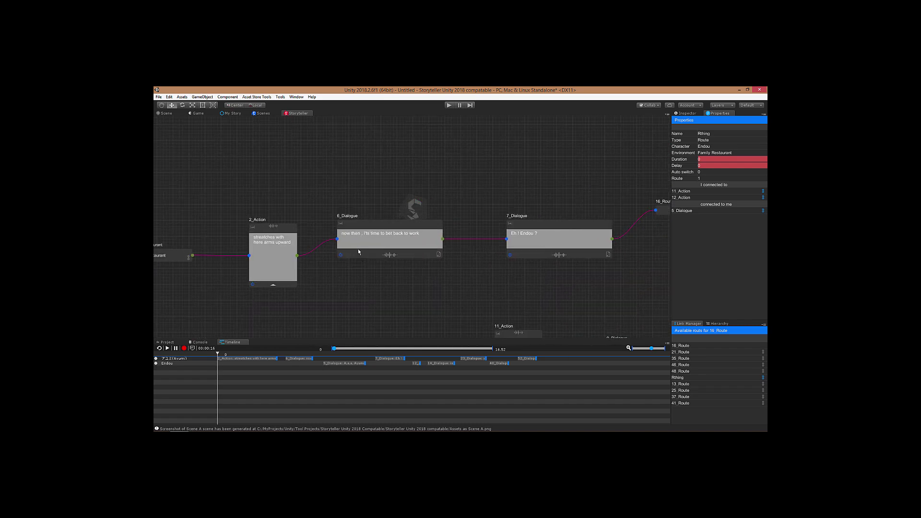
left_click(341, 224)
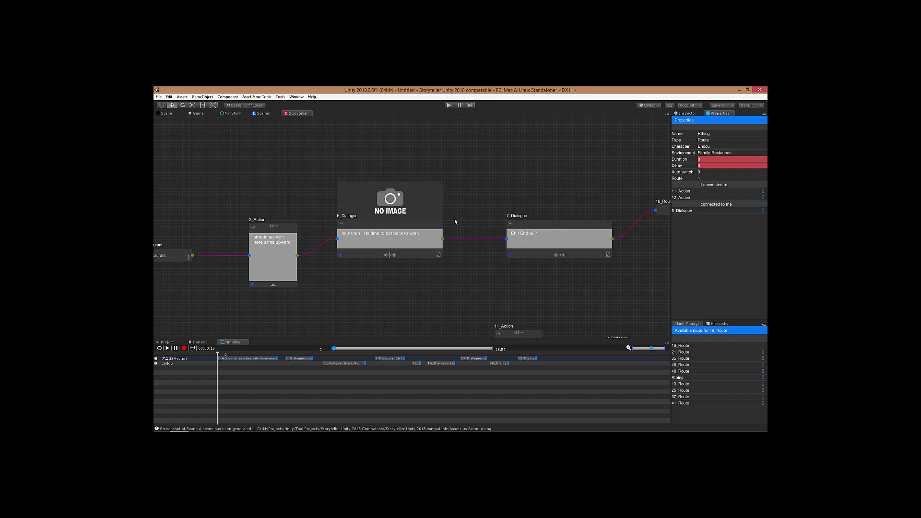
left_click(510, 224)
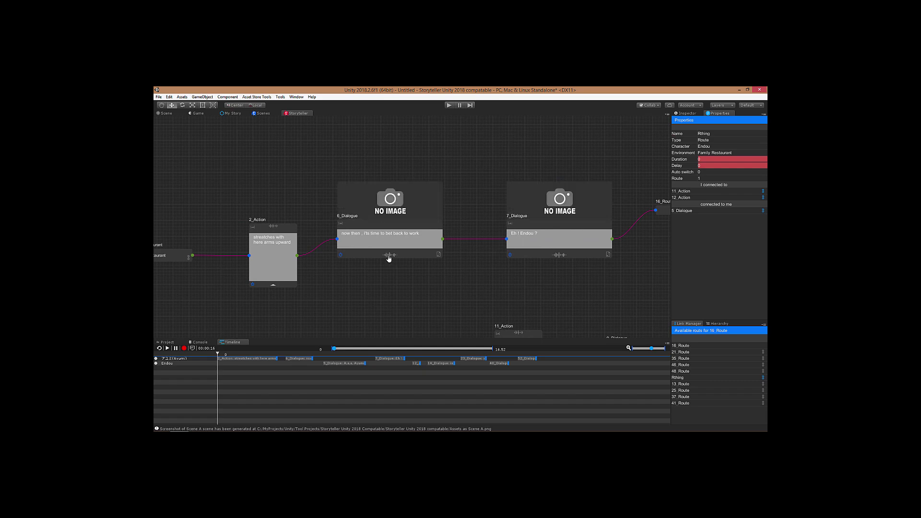
mouse_move(316, 287)
middle_mouse_down()
mouse_move(413, 256)
mouse_move(321, 274)
middle_mouse_up()
middle_click_drag(589, 270, 539, 270)
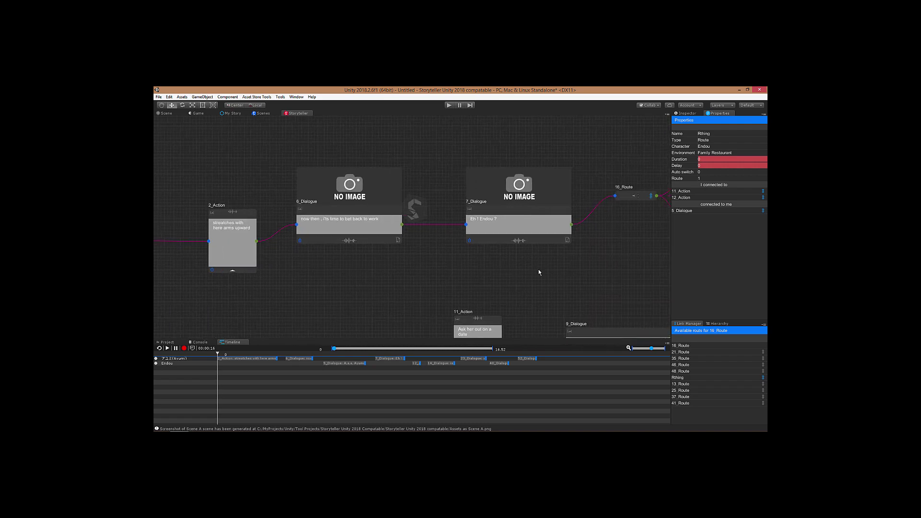
- Replace the description of the 17_Action node with "laughs"
middle_click_drag(413, 278, 485, 218)
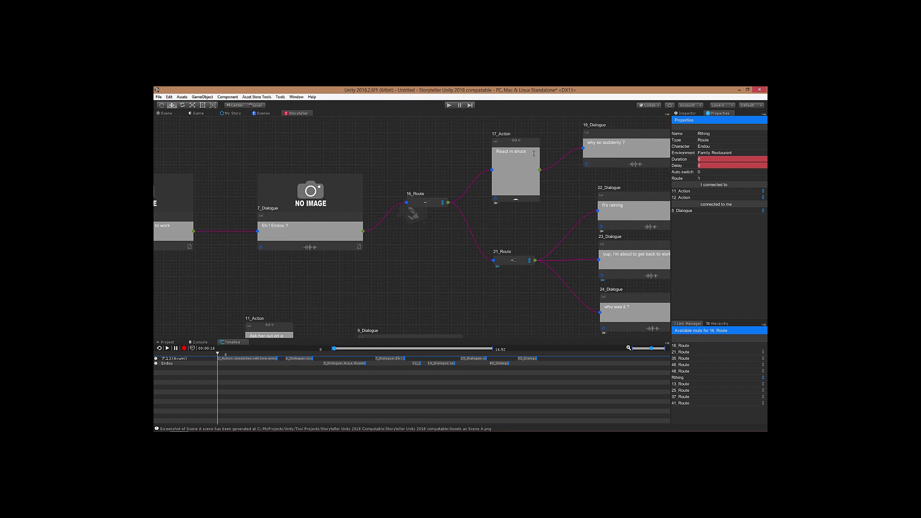
key("ctrl+a")
key("BackSpace")
middle_click_drag(348, 315, 379, 278)
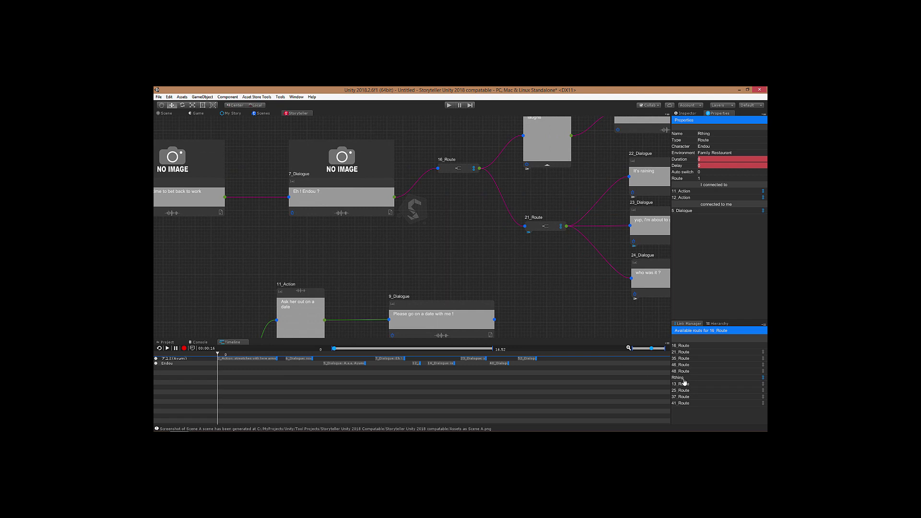
- Assign the female-chuckle sound effect to the 17_Action node
middle_click_drag(233, 257, 244, 255)
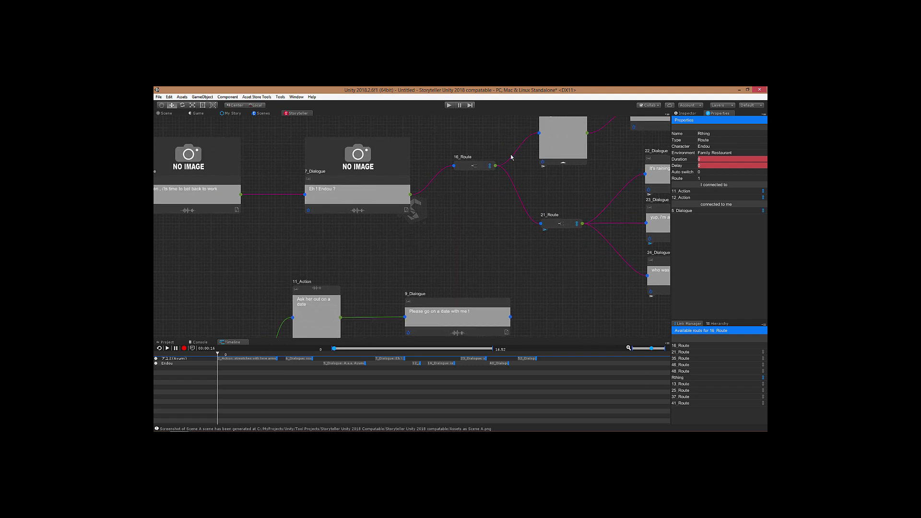
middle_click_drag(383, 238, 415, 199)
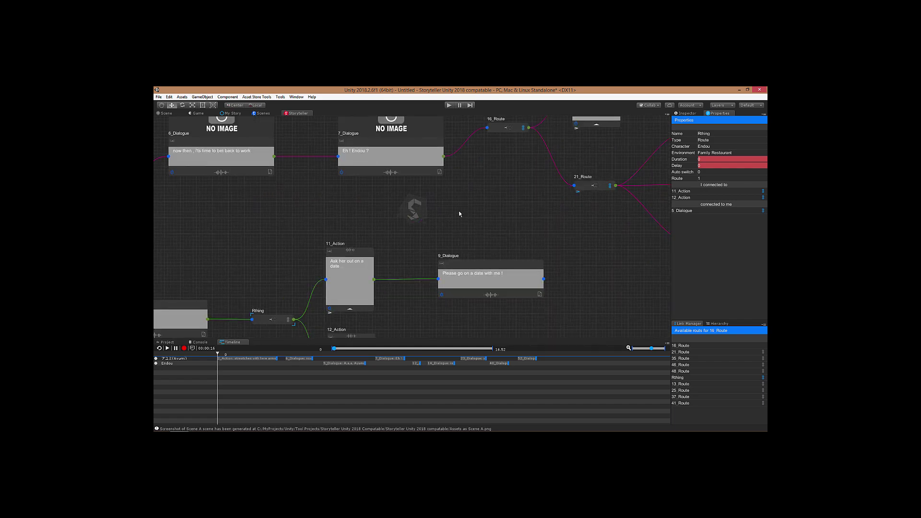
middle_click_drag(432, 237, 318, 321)
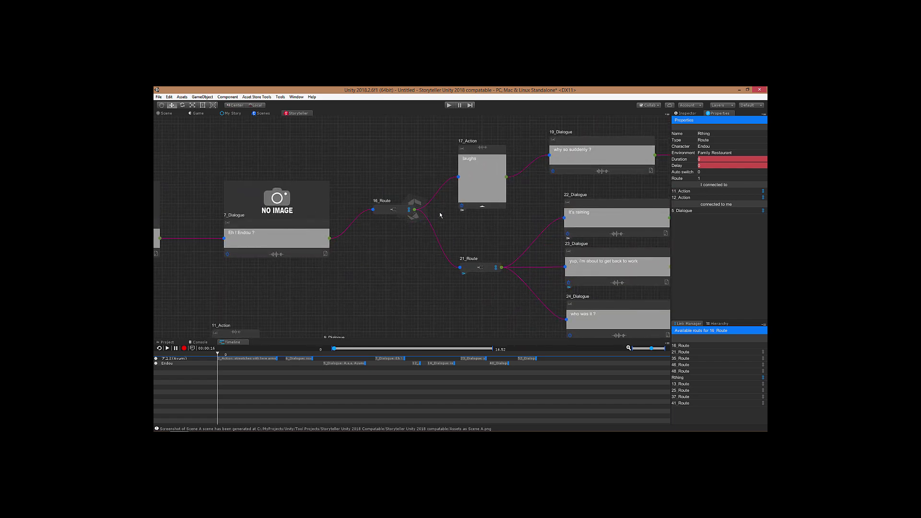
left_click(481, 149)
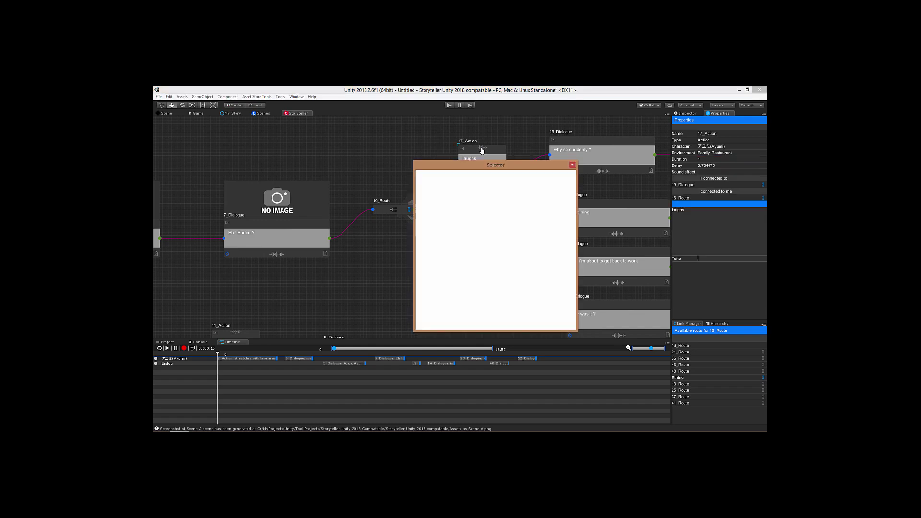
double_click(520, 186)
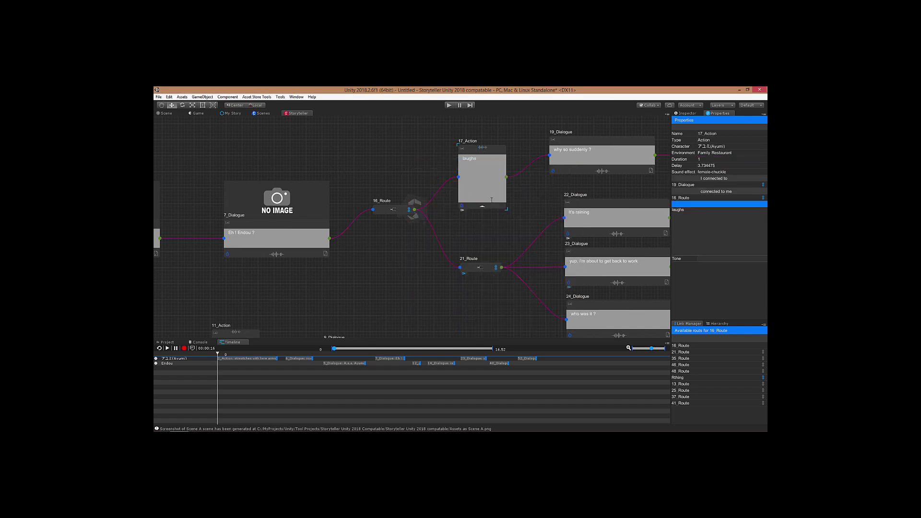
- Review the story chains from both character nodes to 17_Action, and look at the Scenes and My Story views
middle_click_drag(338, 169, 454, 122)
middle_click_drag(441, 189, 444, 212)
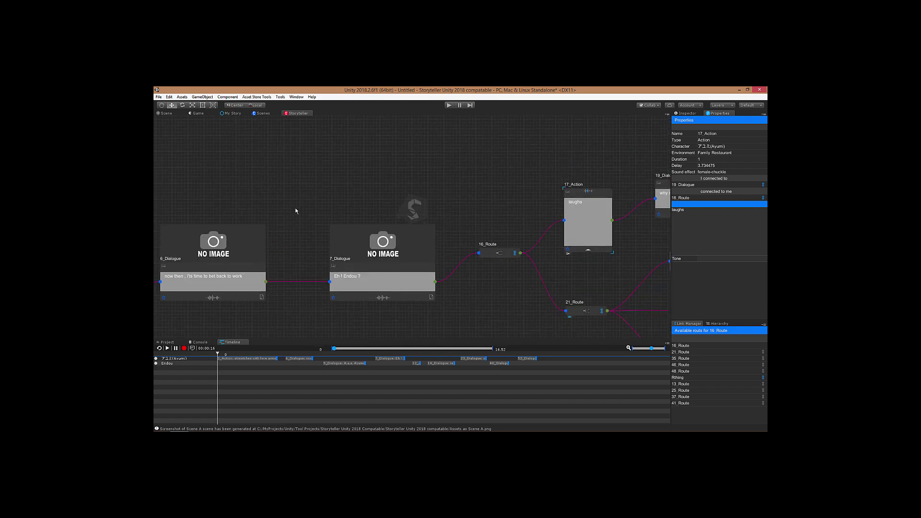
middle_click_drag(288, 233, 446, 169)
mouse_move(264, 266)
middle_mouse_down()
mouse_move(449, 238)
mouse_move(494, 214)
middle_mouse_up()
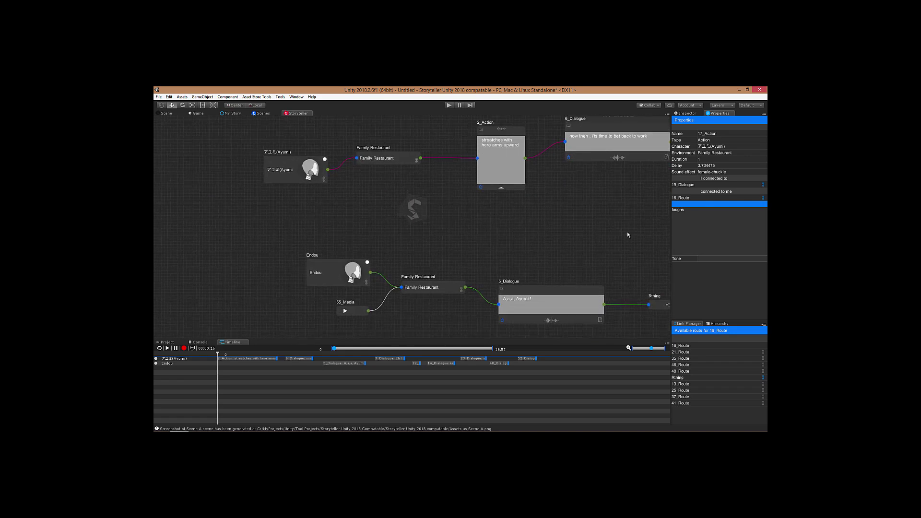
middle_click_drag(626, 233, 307, 335)
middle_click_drag(545, 282, 477, 295)
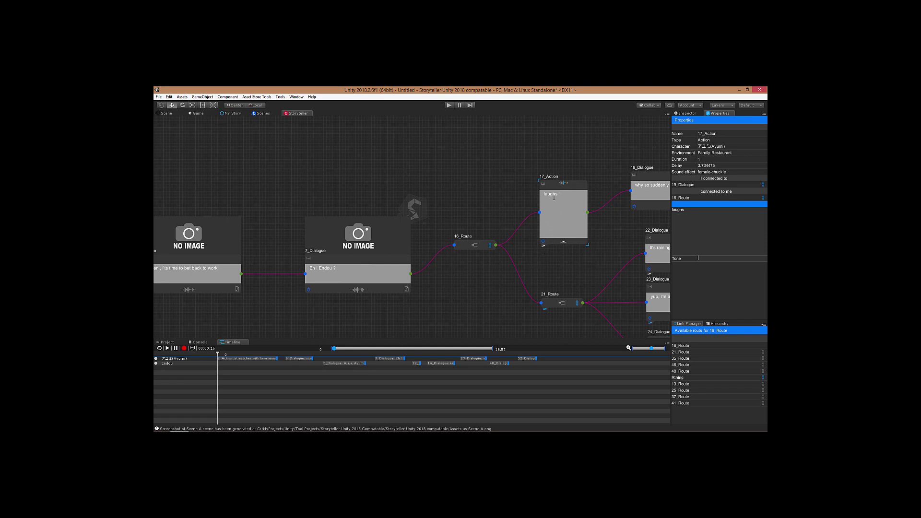
left_click(261, 113)
left_click(231, 113)
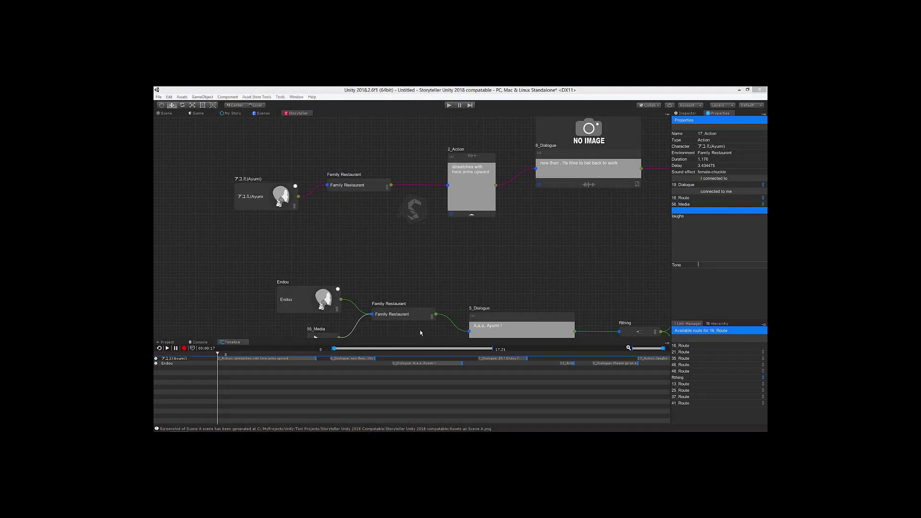
- Add a Media node beside the upper character node and connect it to that chain's Family Restaurant environment node
left_click(387, 251)
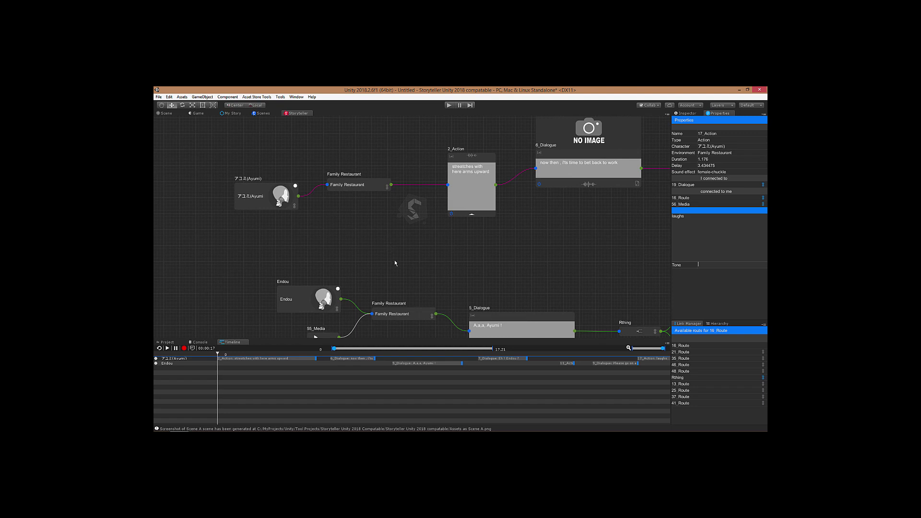
middle_click_drag(395, 260, 384, 243)
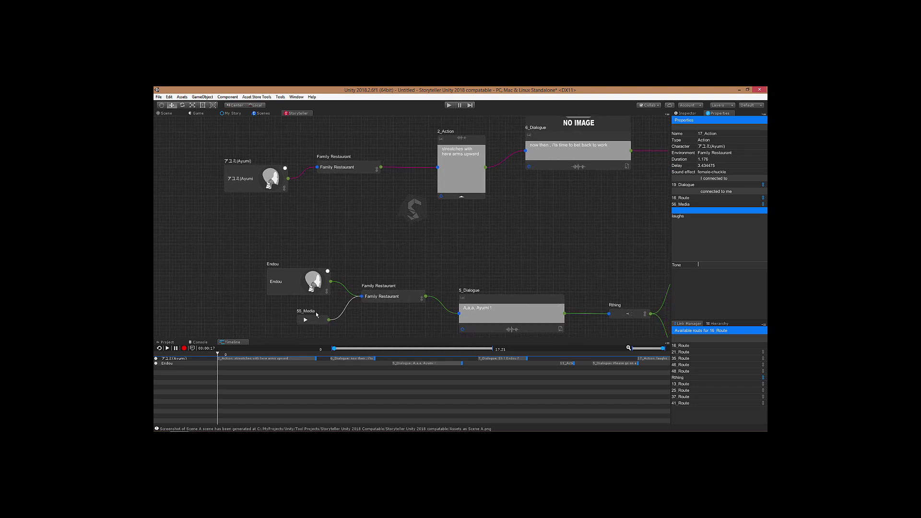
right_click(294, 221)
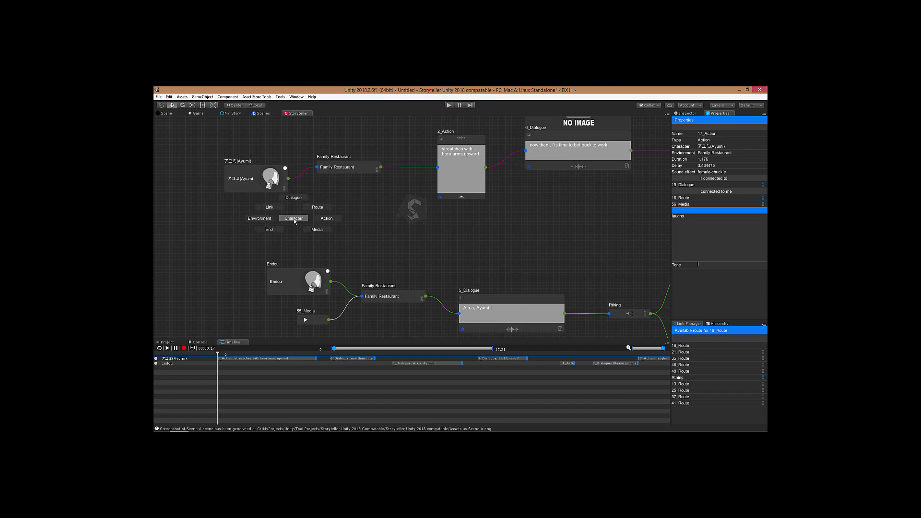
left_click(322, 230)
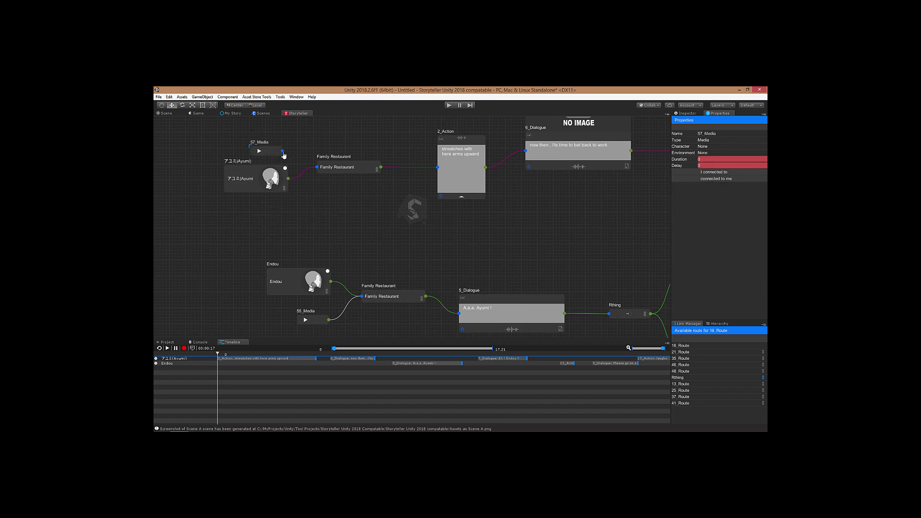
mouse_move(282, 151)
left_mouse_down()
mouse_move(317, 167)
mouse_move(280, 150)
left_mouse_up()
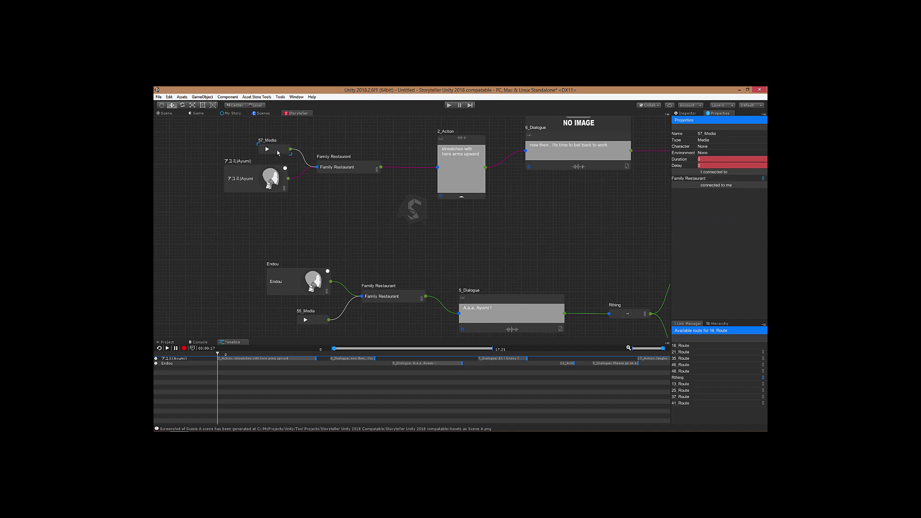
left_click(267, 151)
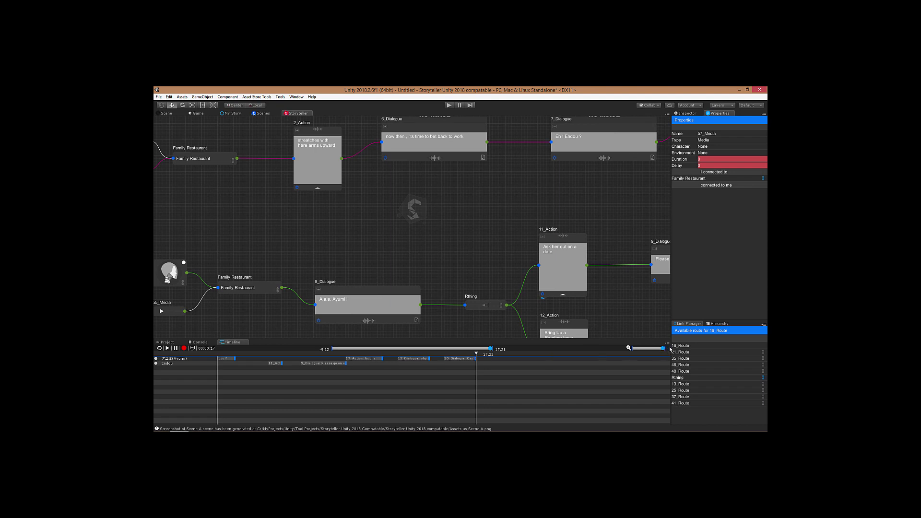
- Close timeline gaps by moving 6_Dialogue, 9_Dialogue, 19_Dialogue and 20_Dialogue against their preceding clips, and shift 5_Dialogue and 17_Action earlier
left_click_drag(656, 351, 643, 350)
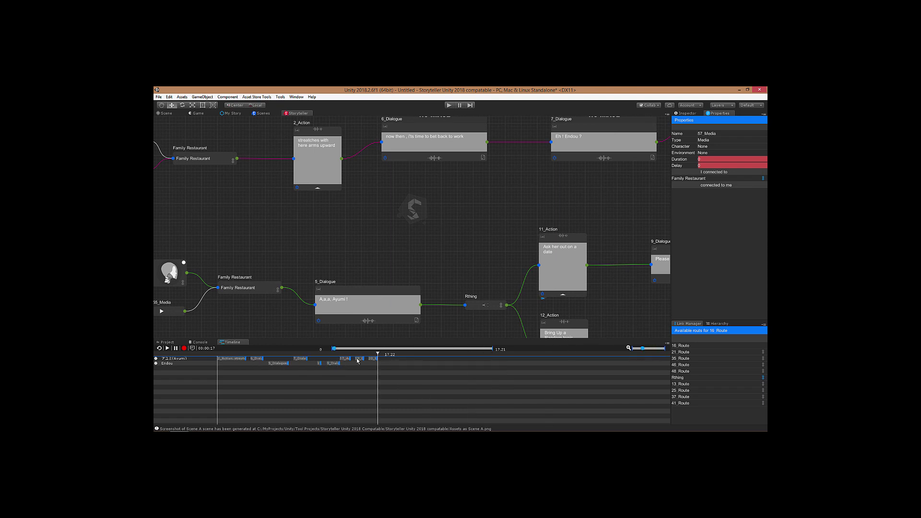
mouse_move(357, 359)
left_mouse_down()
mouse_move(349, 359)
mouse_move(360, 359)
left_mouse_up()
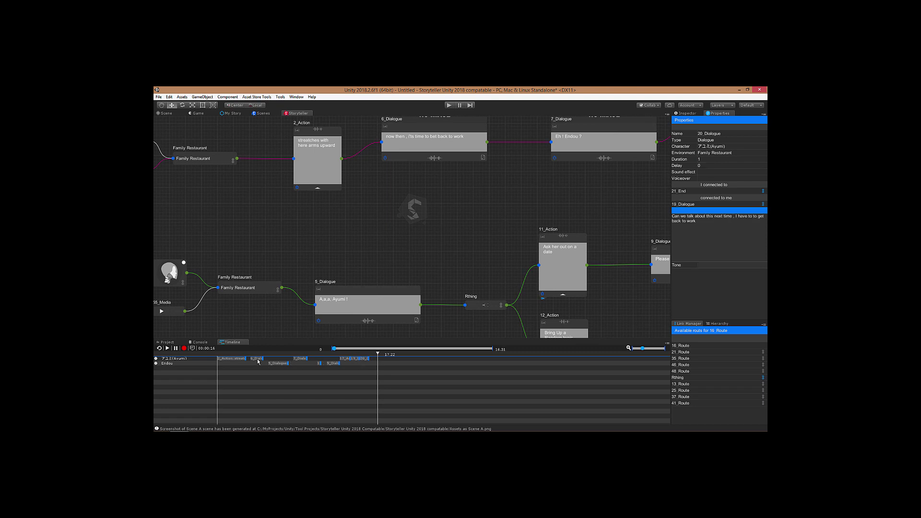
mouse_move(256, 358)
left_mouse_down()
mouse_move(243, 359)
mouse_move(270, 364)
left_mouse_up()
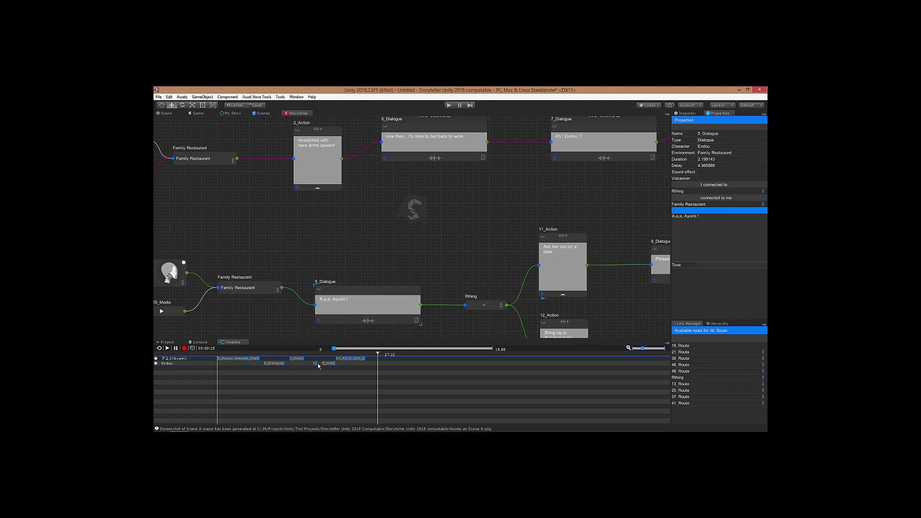
left_click_drag(331, 363, 337, 361)
left_click(337, 359)
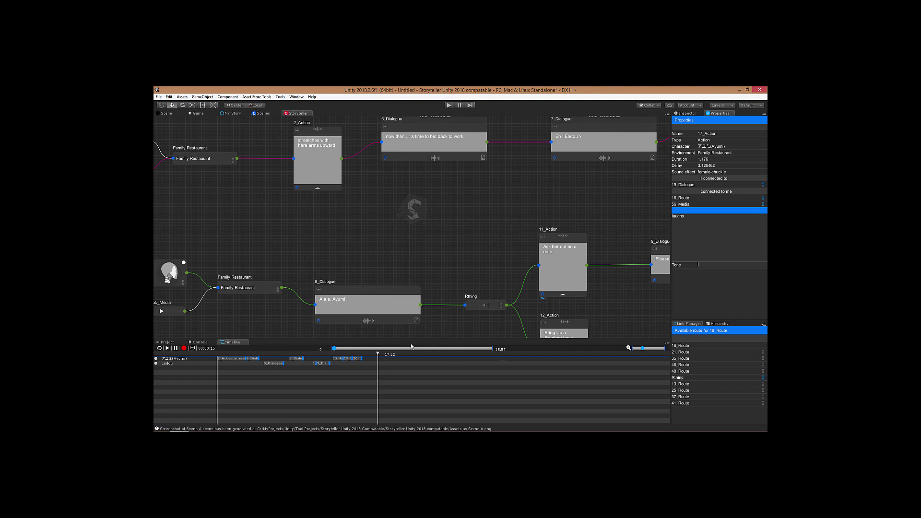
left_click_drag(643, 349, 660, 350)
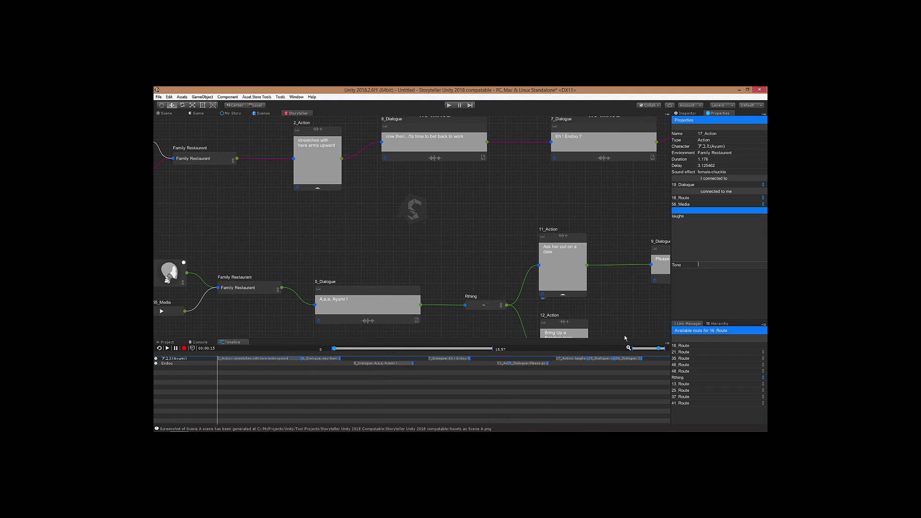
middle_click_drag(388, 266, 446, 204)
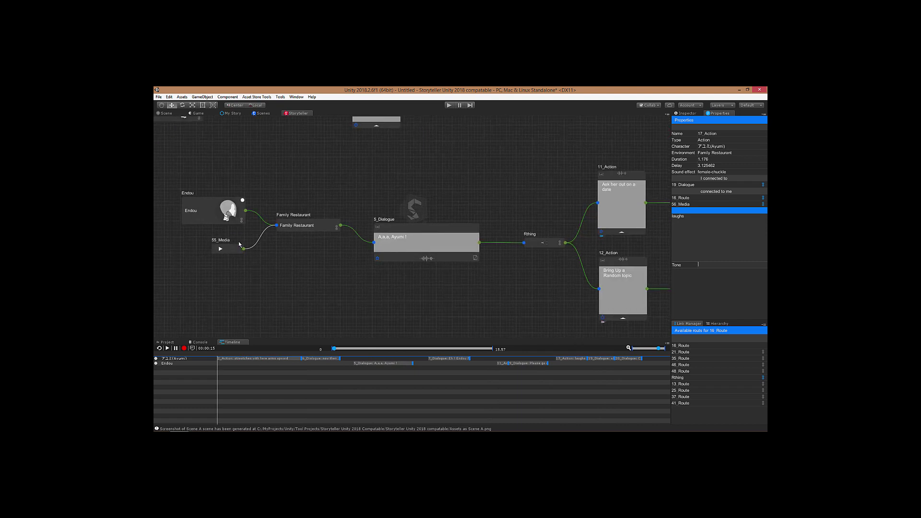
- Play the story from the 55_Media node and open the scene labelled no Name
left_click(221, 249)
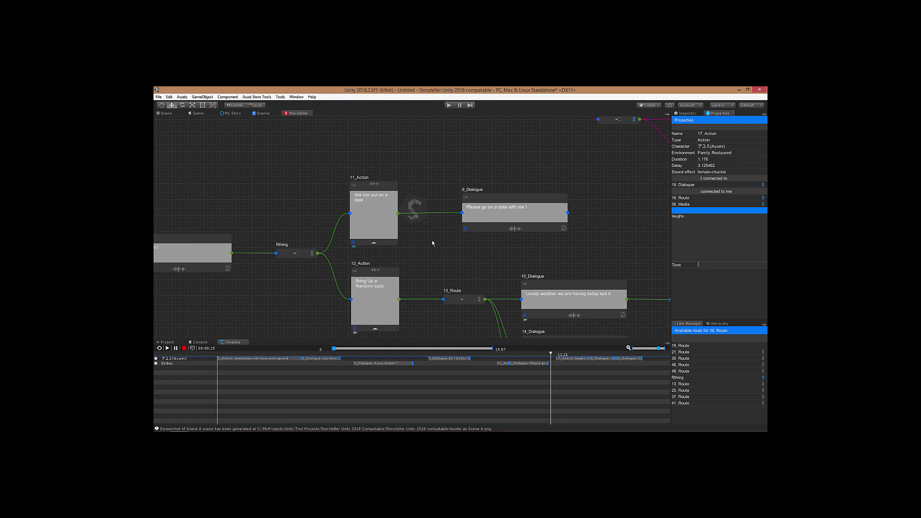
left_click(257, 115)
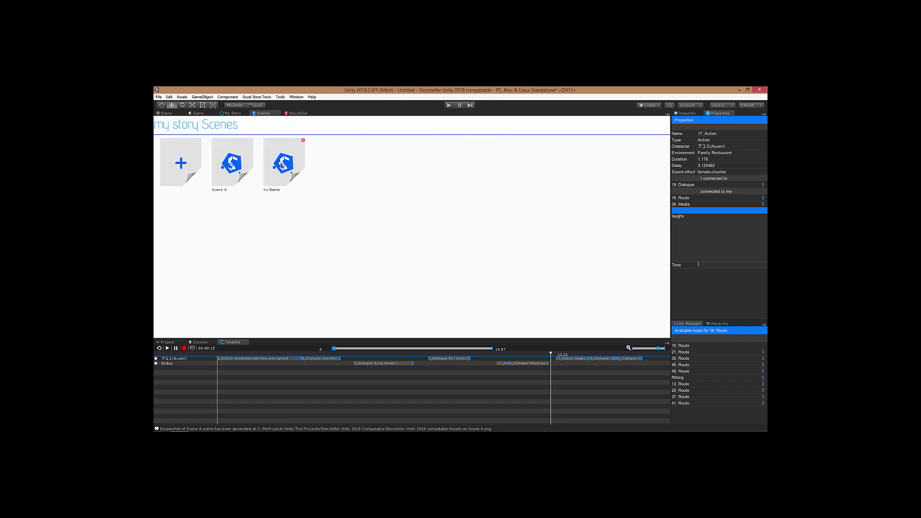
double_click(282, 163)
- Apply the time loop template to the empty scene and delete all of the nodes it adds
right_click(345, 162)
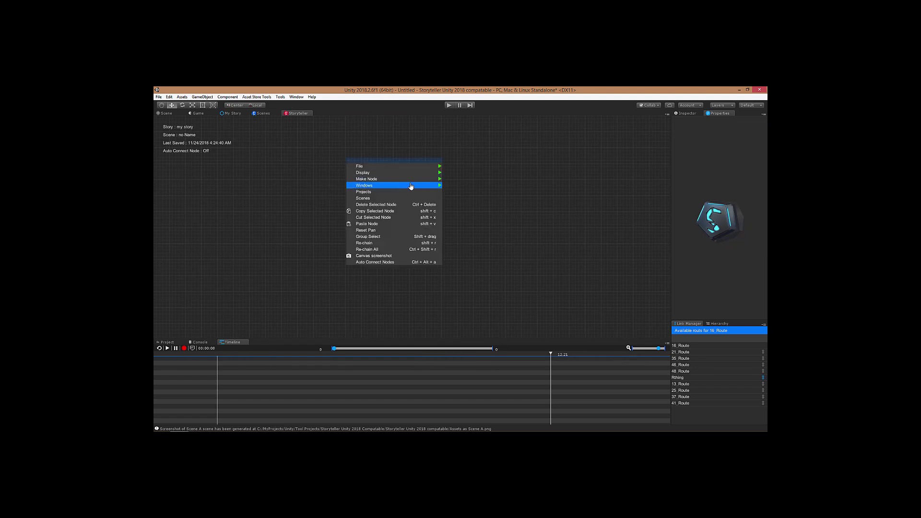
mouse_move(410, 186)
left_click(463, 211)
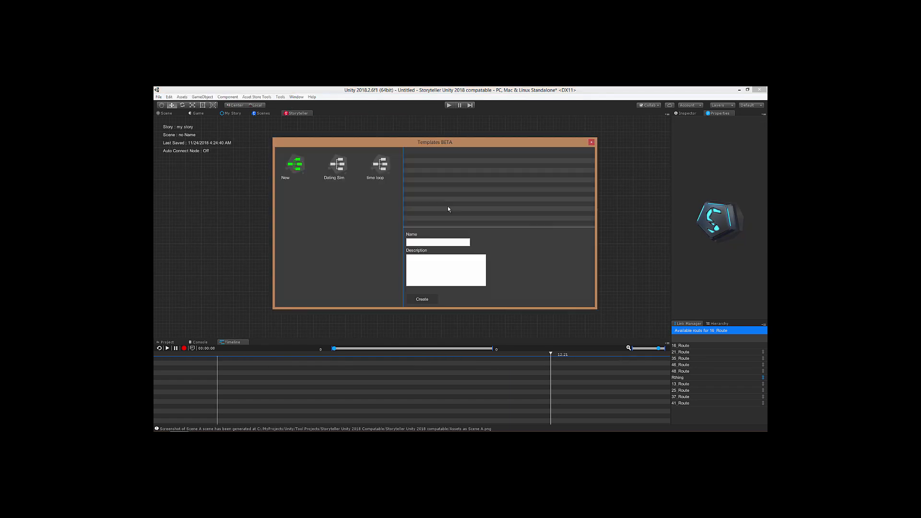
left_click(379, 166)
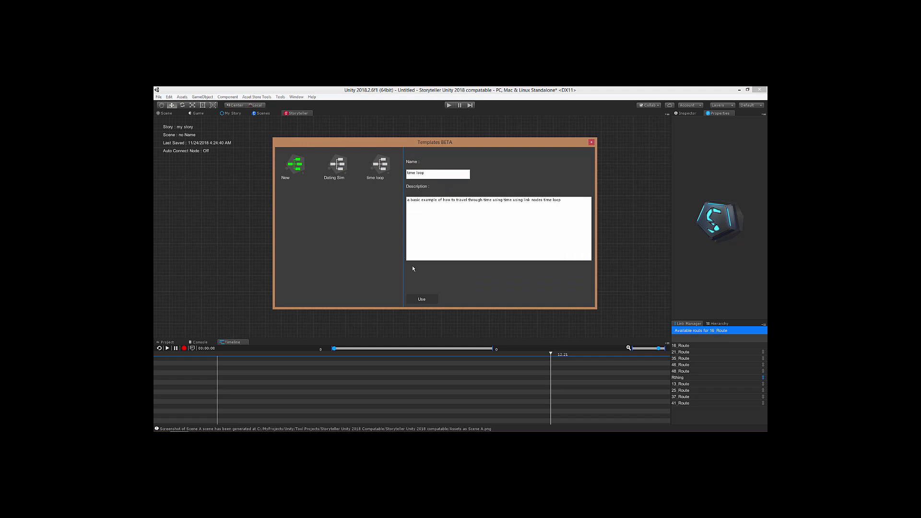
left_click(419, 300)
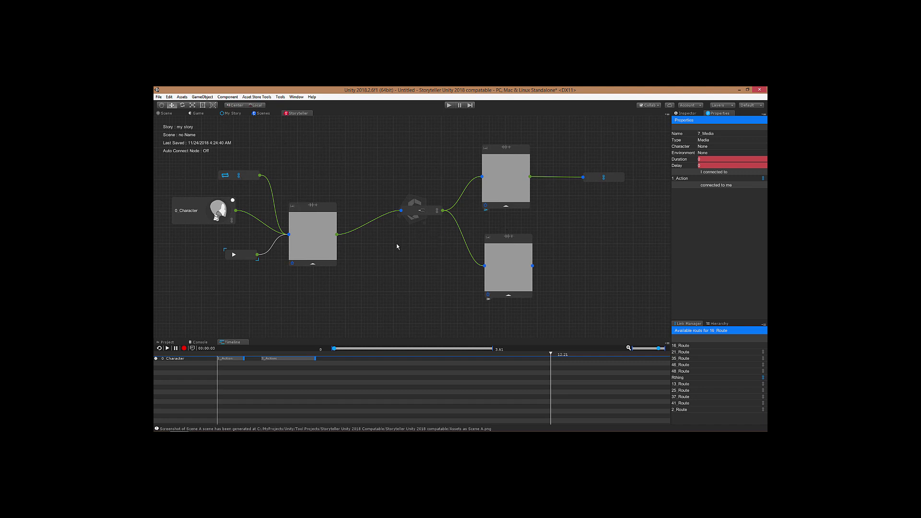
left_click_drag(158, 134, 630, 311)
key("Delete")
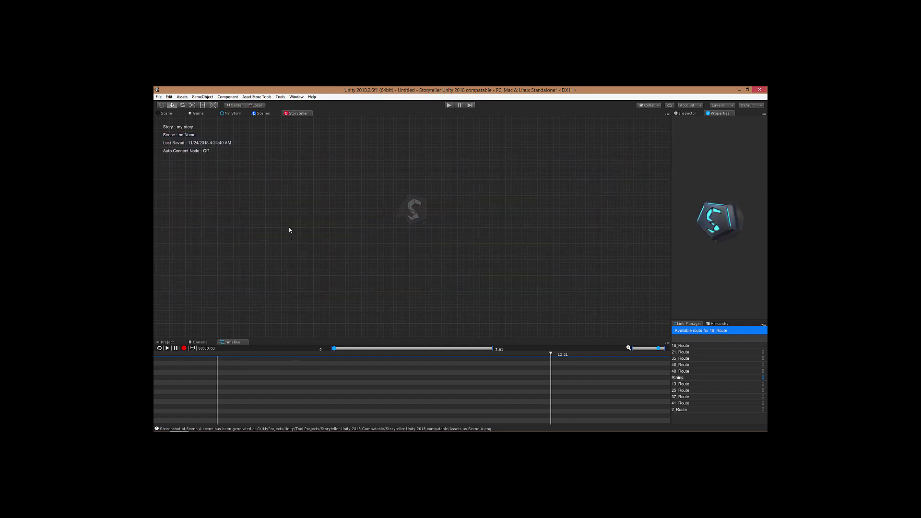
- Add a Character node to the empty canvas and link it to the story's existing male character
right_click(244, 213)
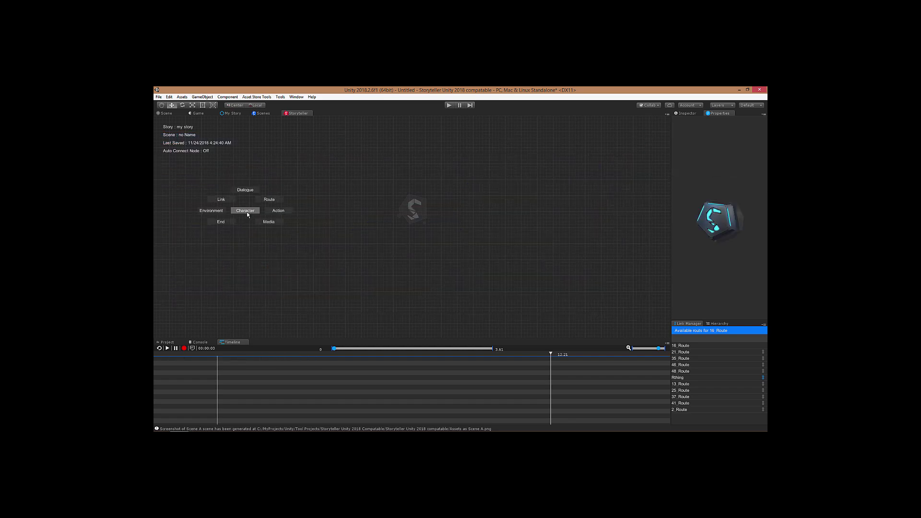
left_click(245, 211)
left_click_drag(242, 223, 236, 228)
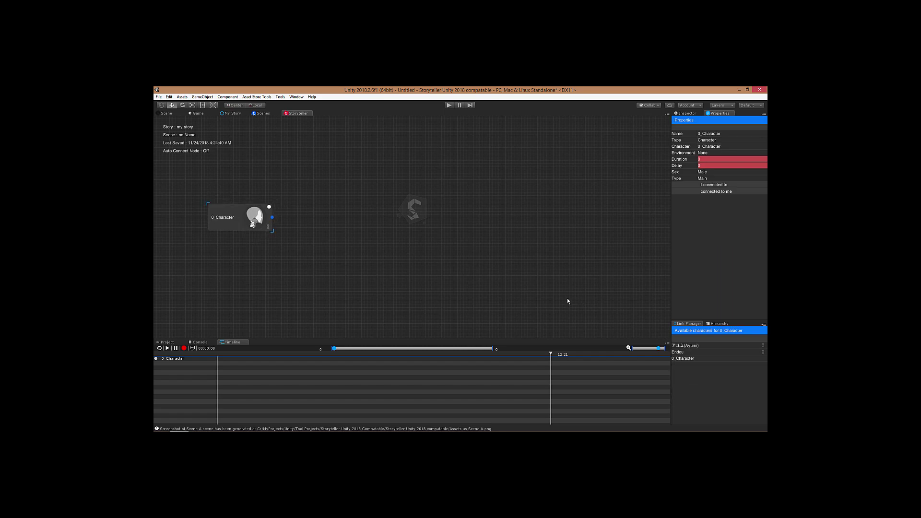
left_click(763, 353)
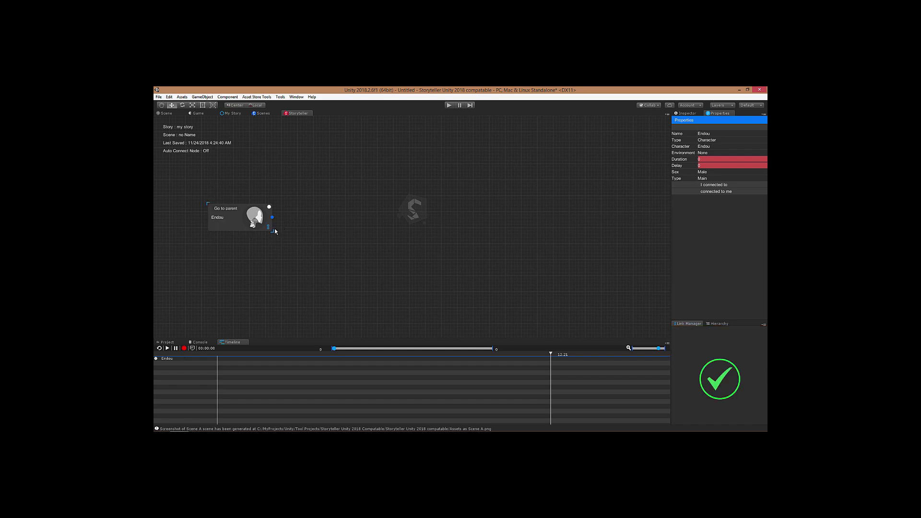
- Add an Environment node beside the character, link it to the second available Family Restaurant, and connect the character node to it
right_click(323, 219)
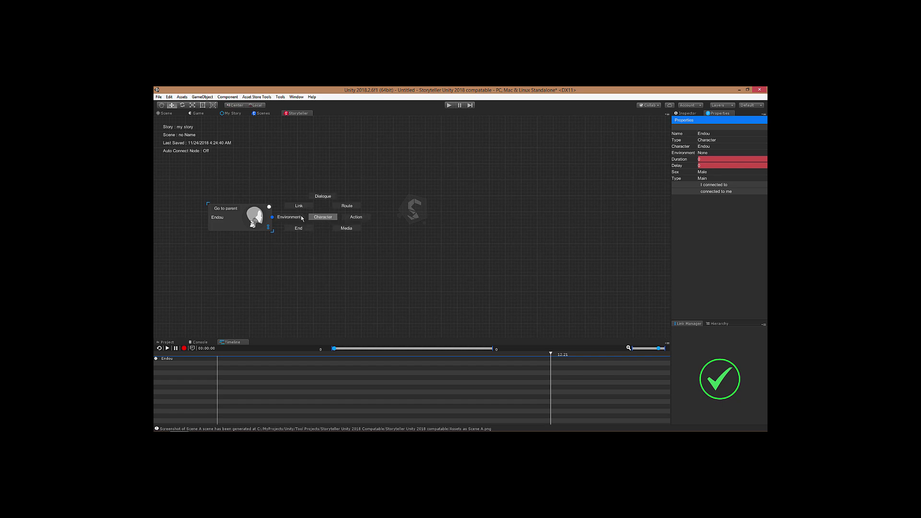
left_click(304, 219)
left_click_drag(306, 221, 359, 221)
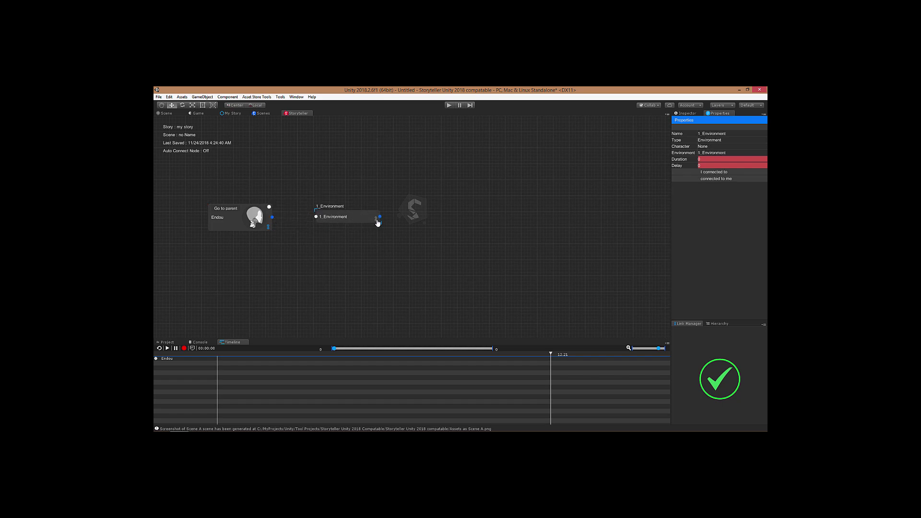
left_click(376, 219)
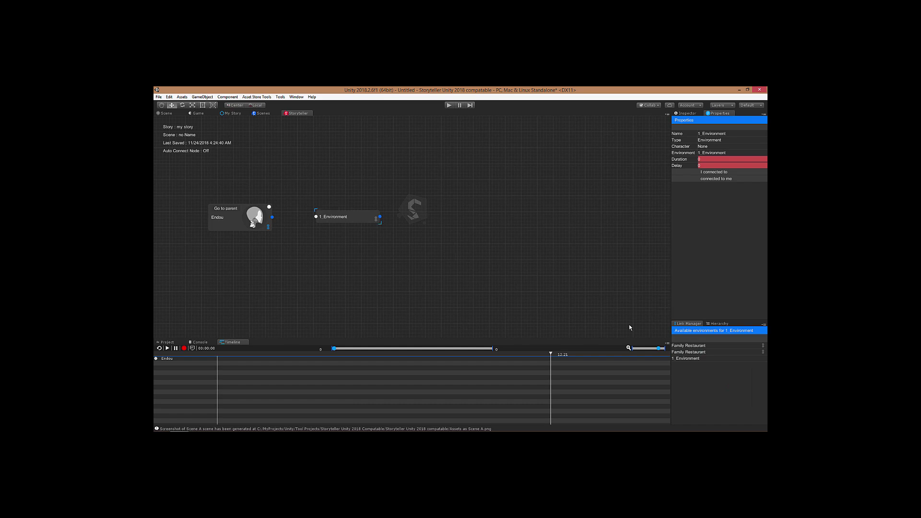
left_click(763, 353)
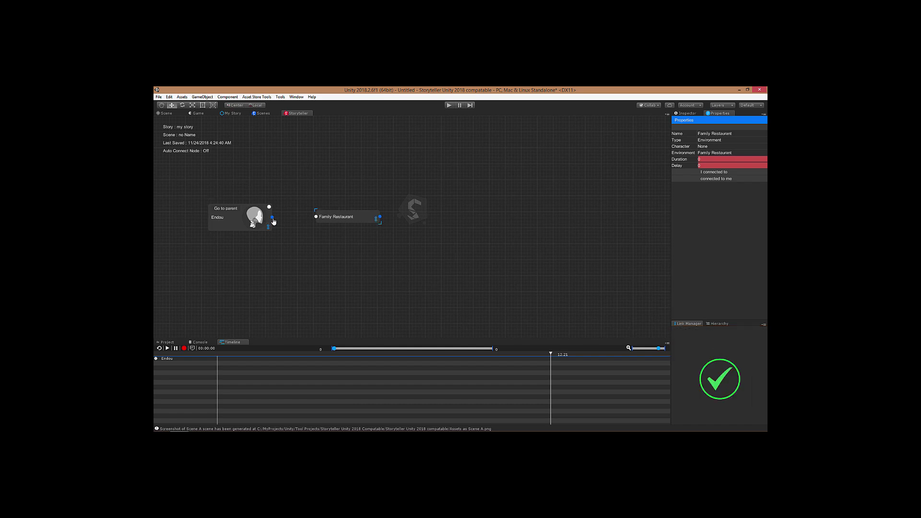
left_click_drag(271, 218, 316, 218)
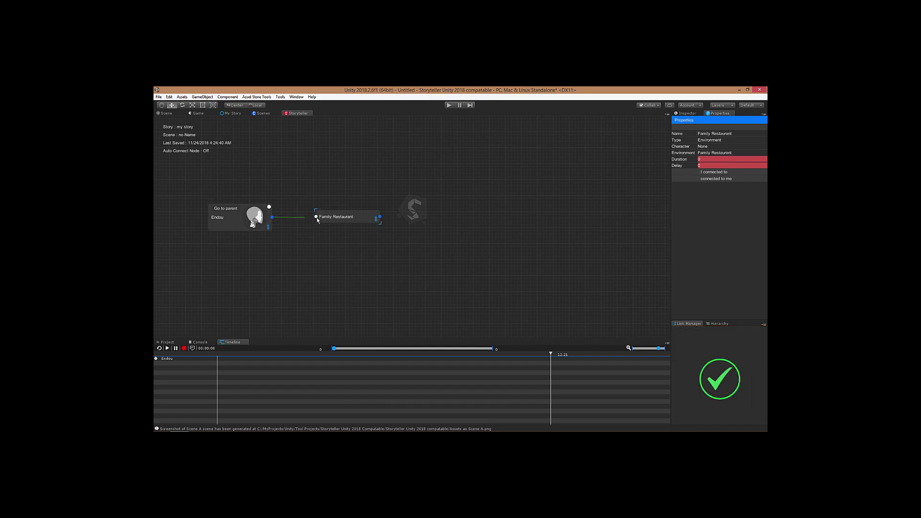
- Set the linked character node's colour to magenta pink with the colour picker
left_click(269, 208)
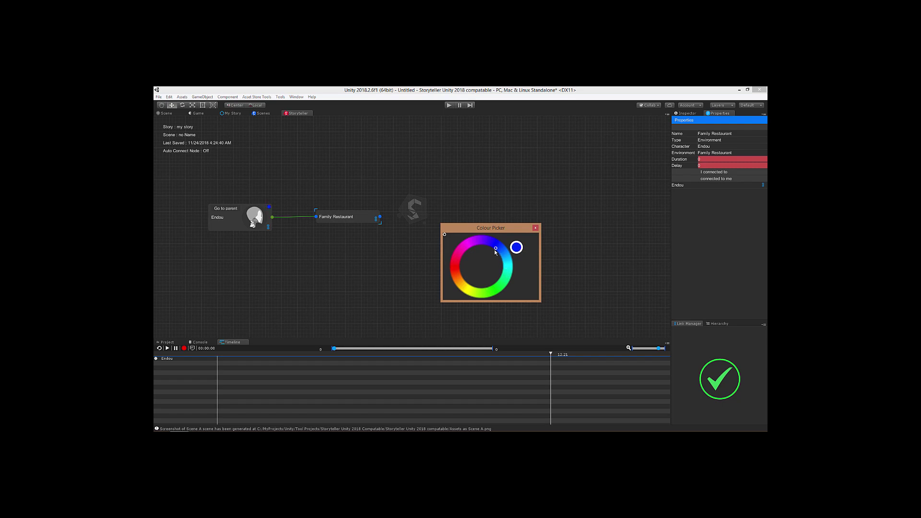
left_click(479, 245)
left_click_drag(479, 246, 453, 255)
left_click(460, 250)
left_click(360, 229)
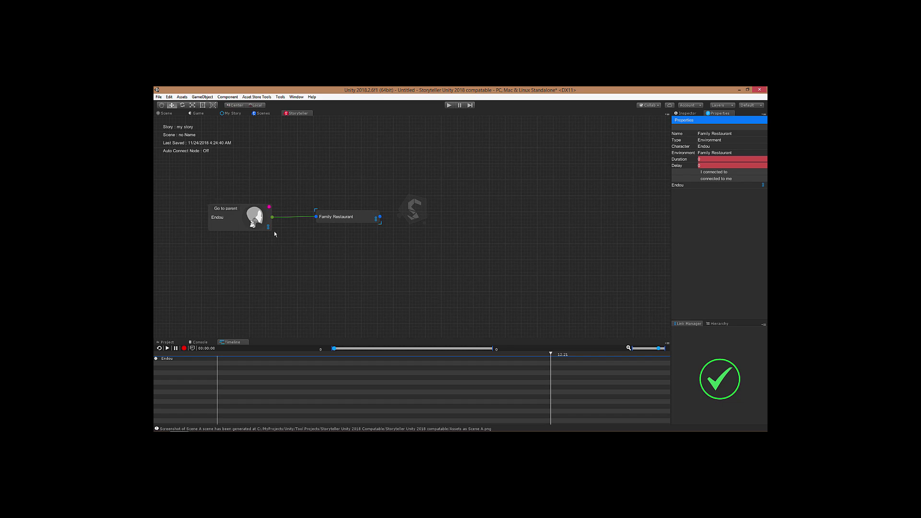
- Go to the linked character's parent node and try green as its colour before settling on purple
left_click(224, 208)
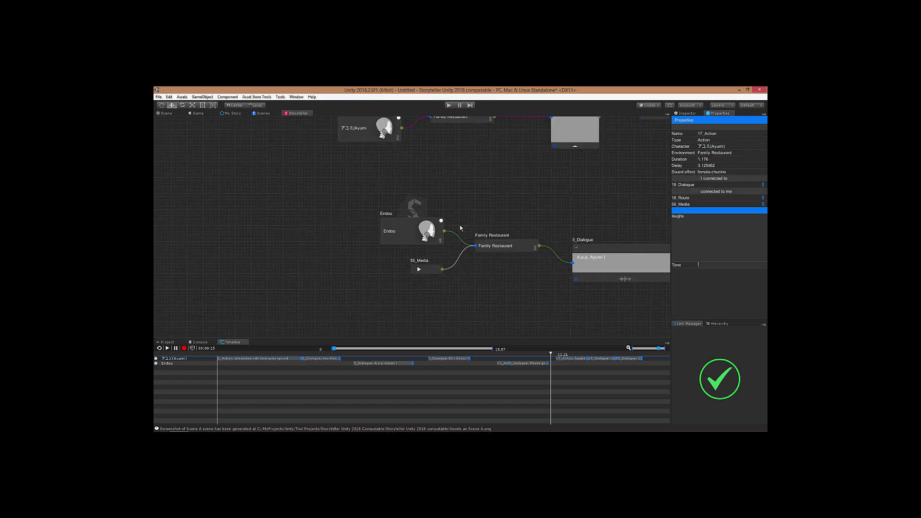
left_click(441, 221)
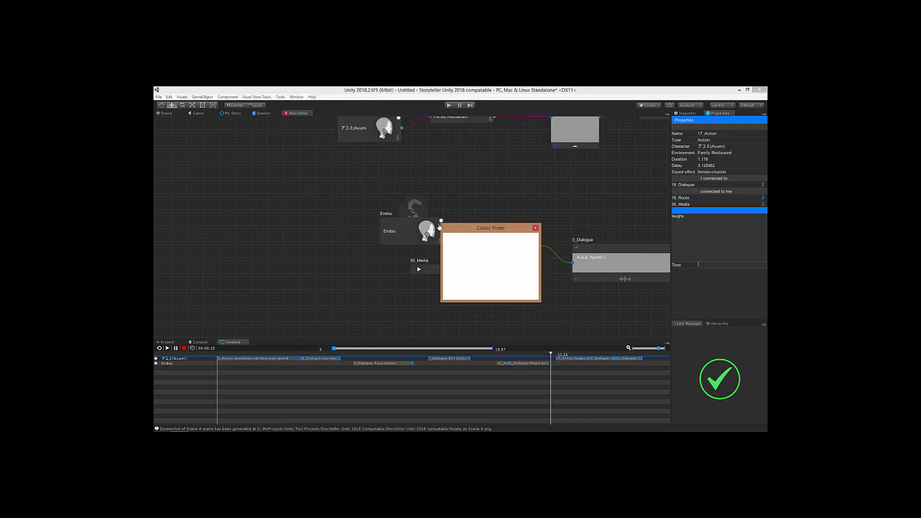
left_click(466, 245)
mouse_move(481, 245)
left_mouse_down()
mouse_move(512, 268)
mouse_move(504, 289)
left_mouse_up()
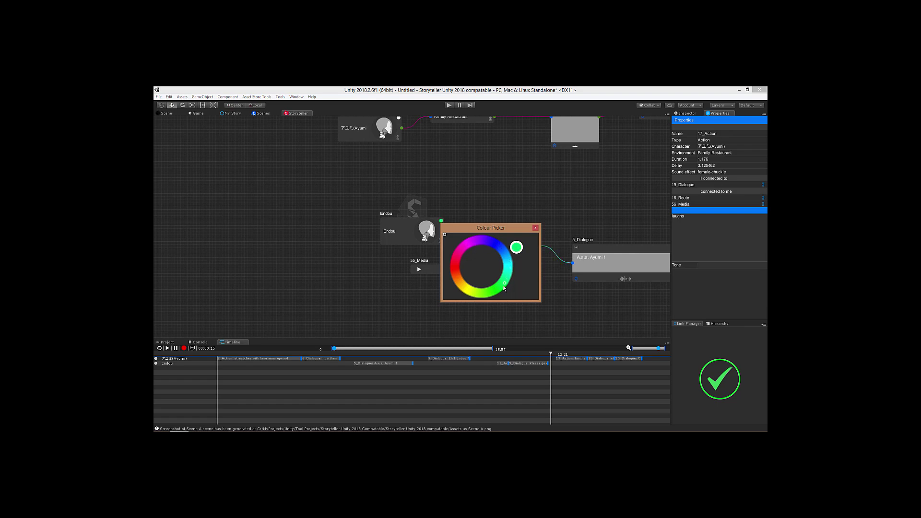
left_click(535, 227)
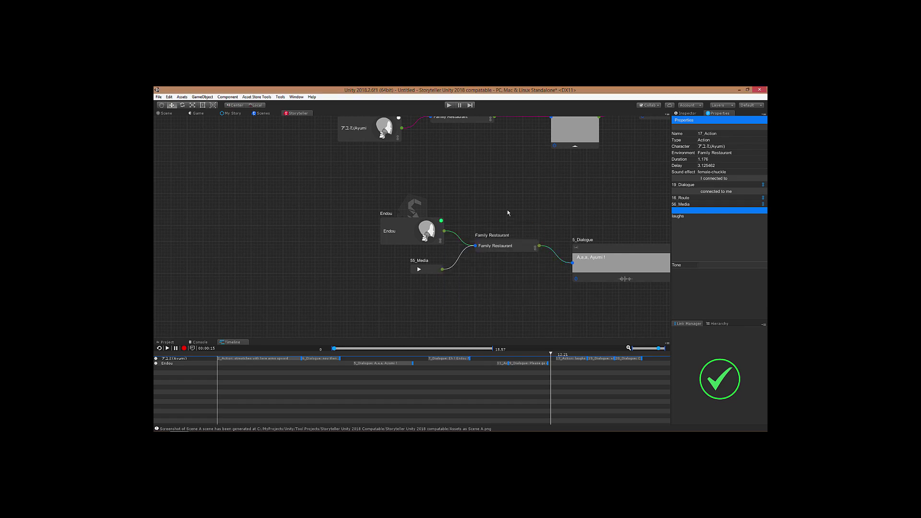
left_click(442, 222)
left_click(479, 244)
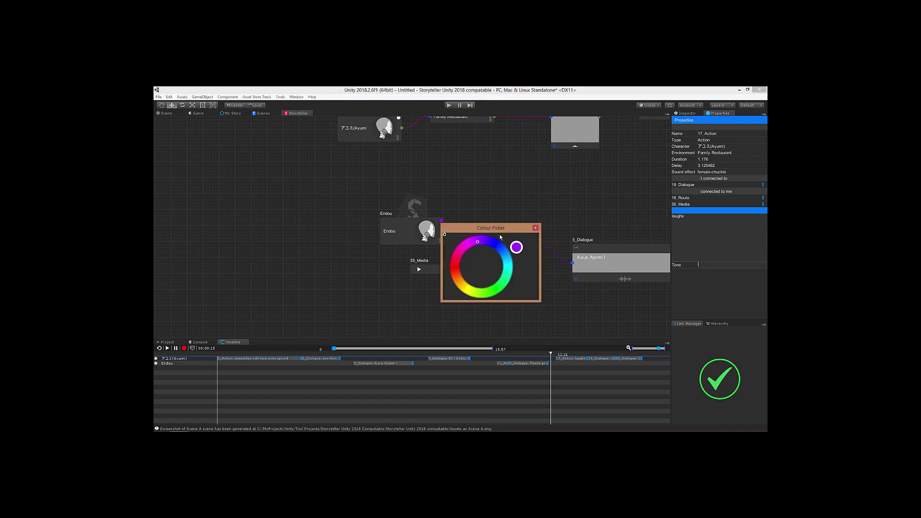
left_click(535, 228)
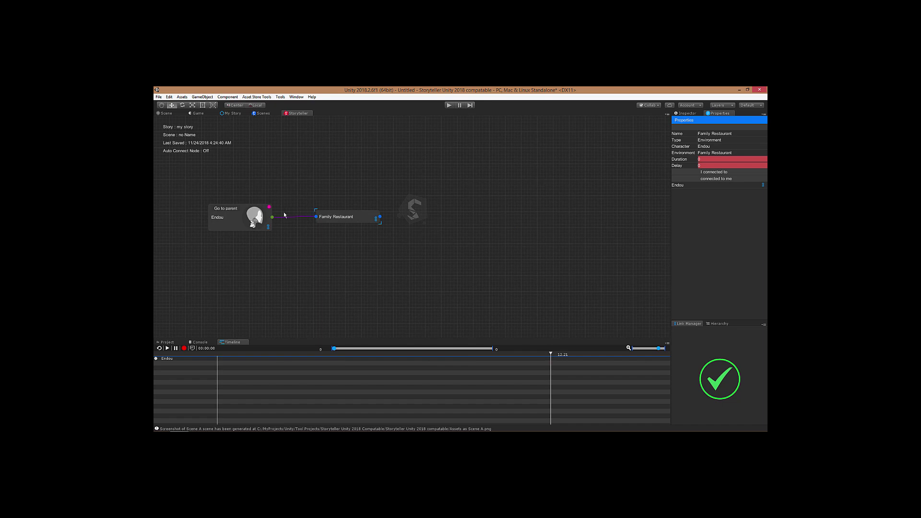
- Set the linked character node's colour in the no Name scene to green
left_click(270, 207)
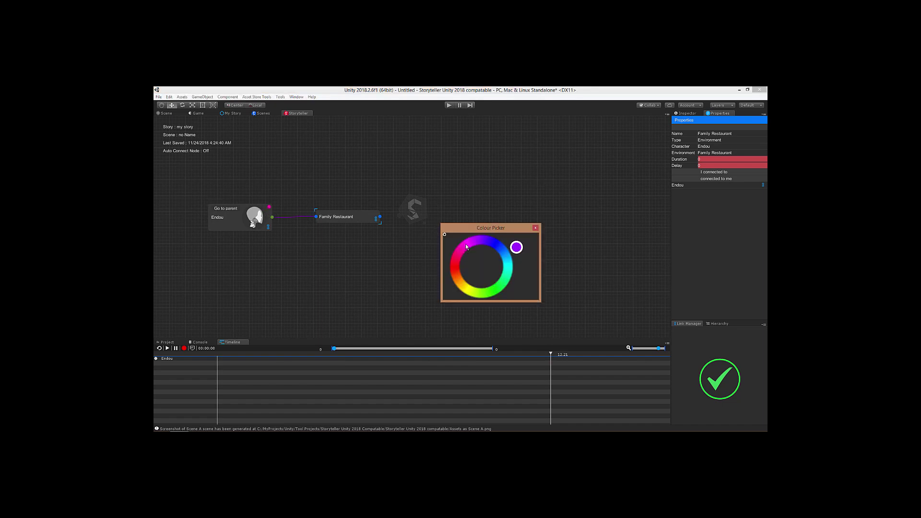
left_click_drag(466, 246, 496, 301)
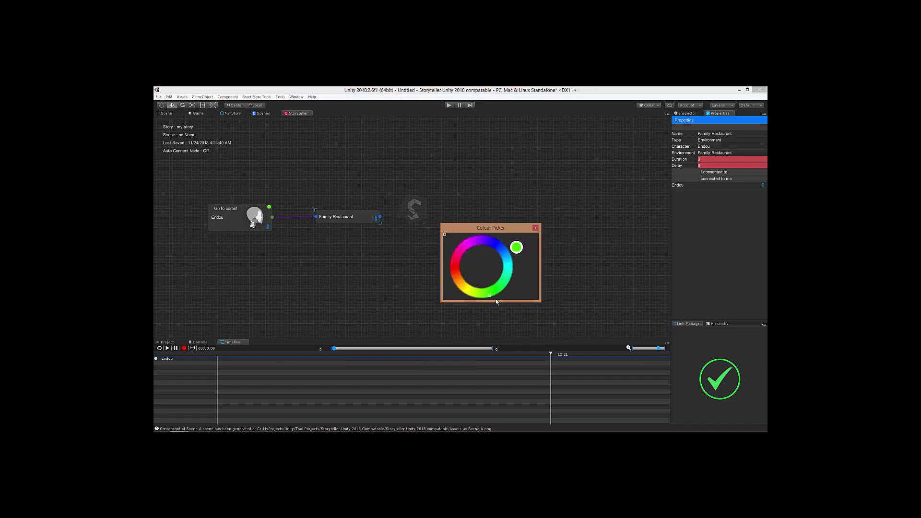
left_click(536, 228)
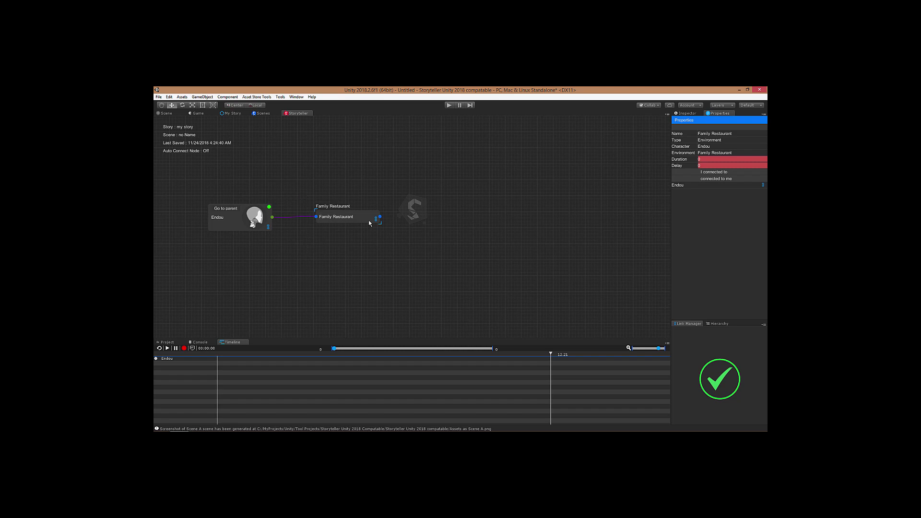
- Lower the Family Restaurant node slightly, add an Action node beyond it, and connect the environment to the action
left_click_drag(368, 218, 368, 233)
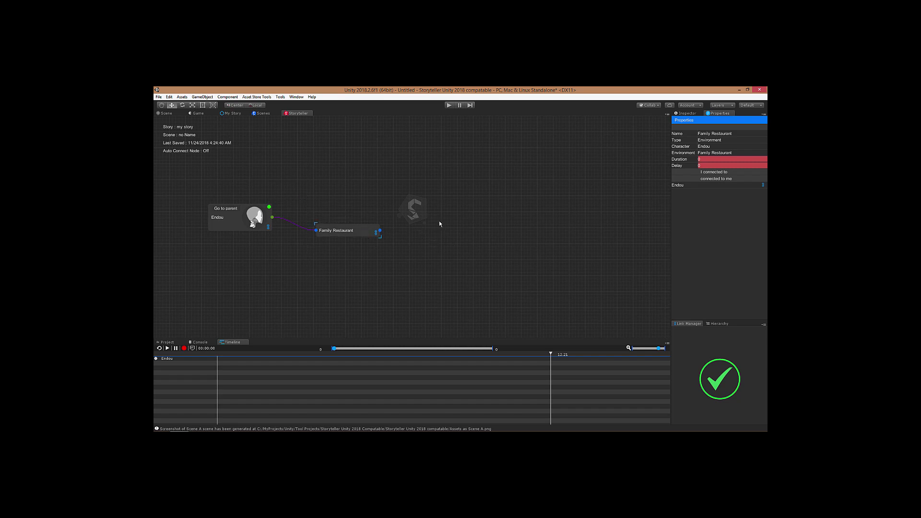
right_click(468, 224)
left_click(501, 222)
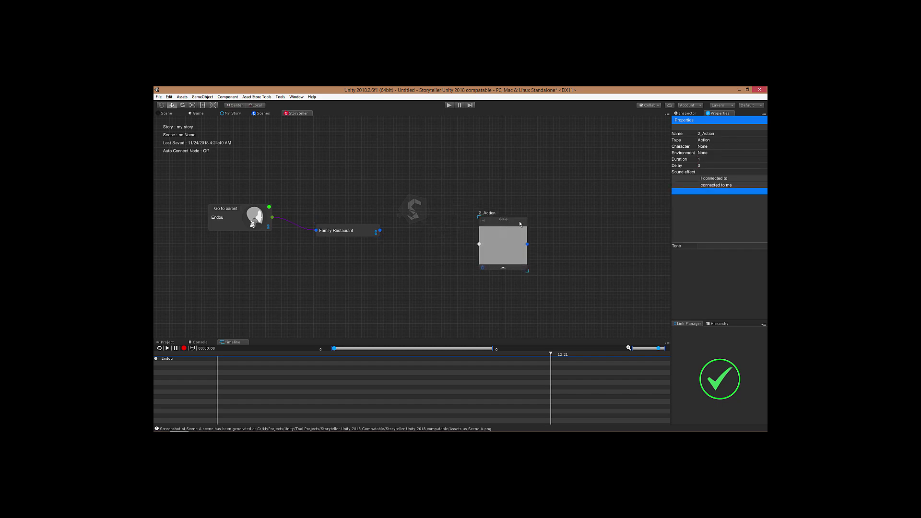
left_click_drag(519, 213, 474, 203)
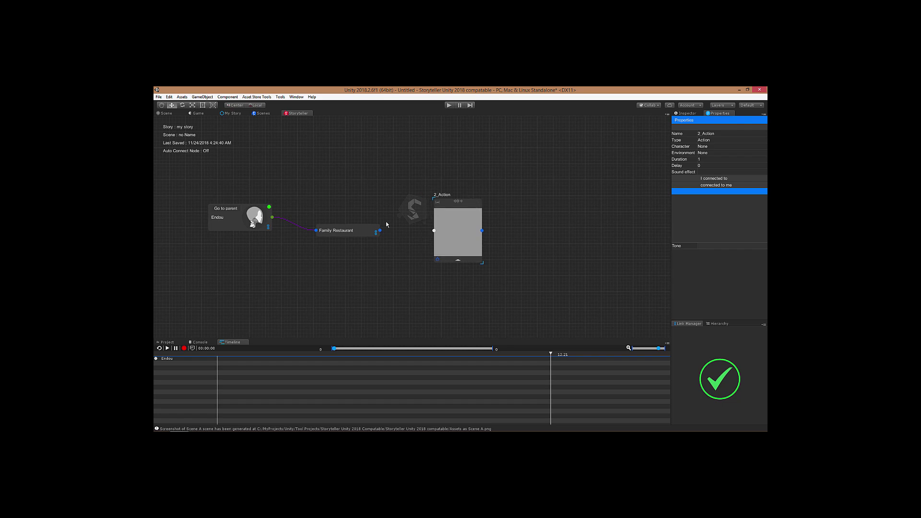
left_click_drag(380, 231, 434, 231)
- Add a Media node below the Family Restaurant node and connect it to the Action node
right_click(332, 291)
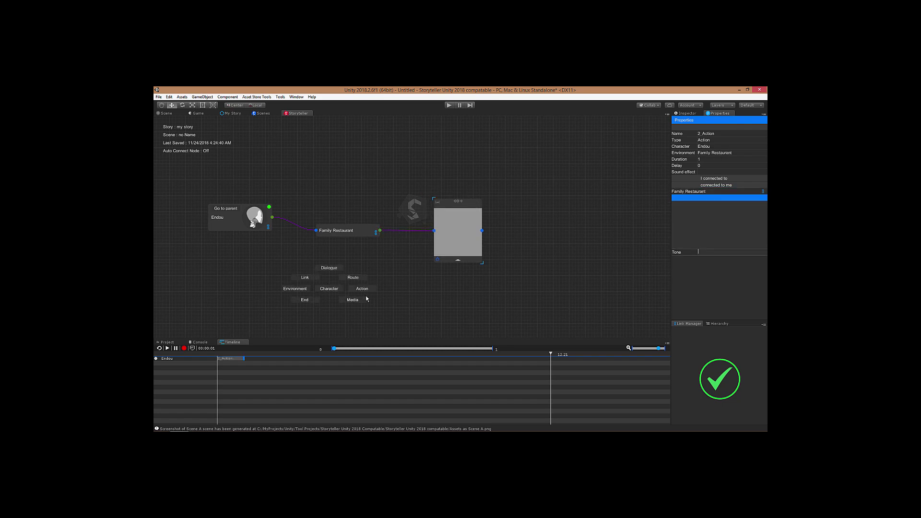
left_click(353, 300)
left_click_drag(364, 295, 435, 232)
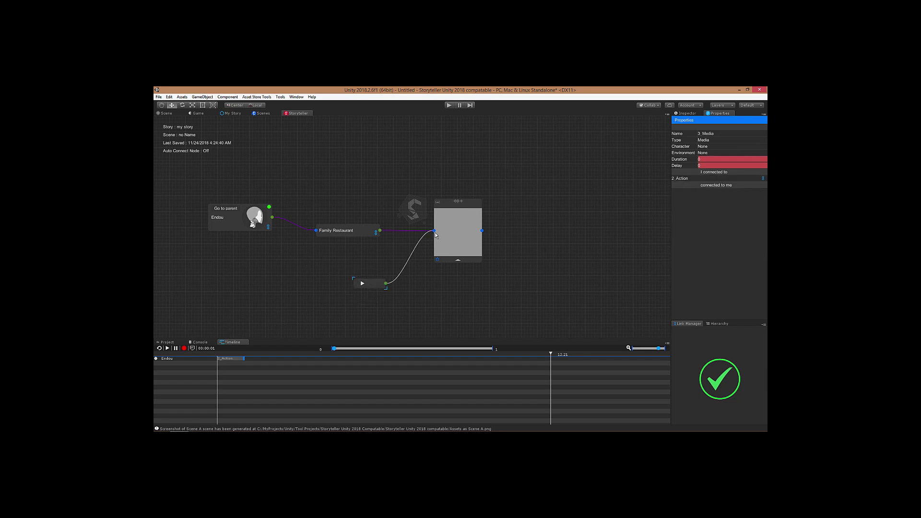
- Add a Route node beyond 2_Action and connect the action's output to it
right_click(354, 169)
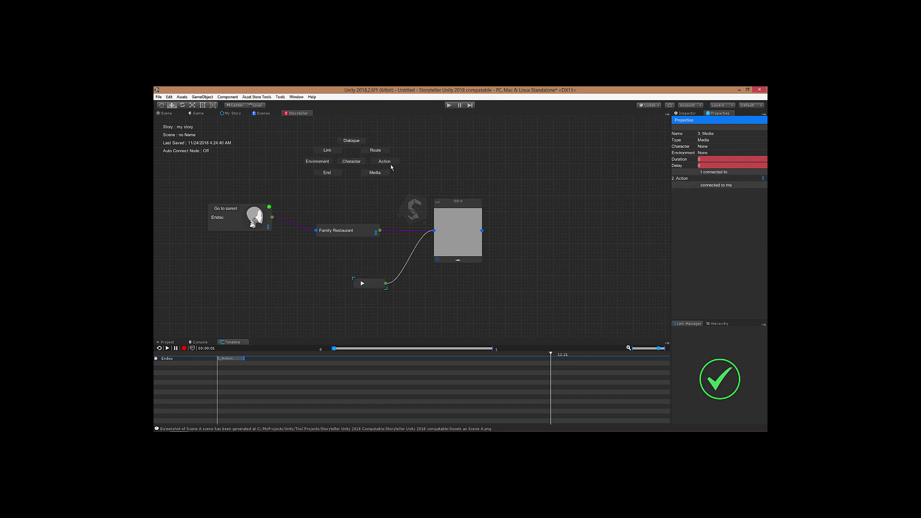
left_click(378, 152)
left_click_drag(382, 162, 540, 235)
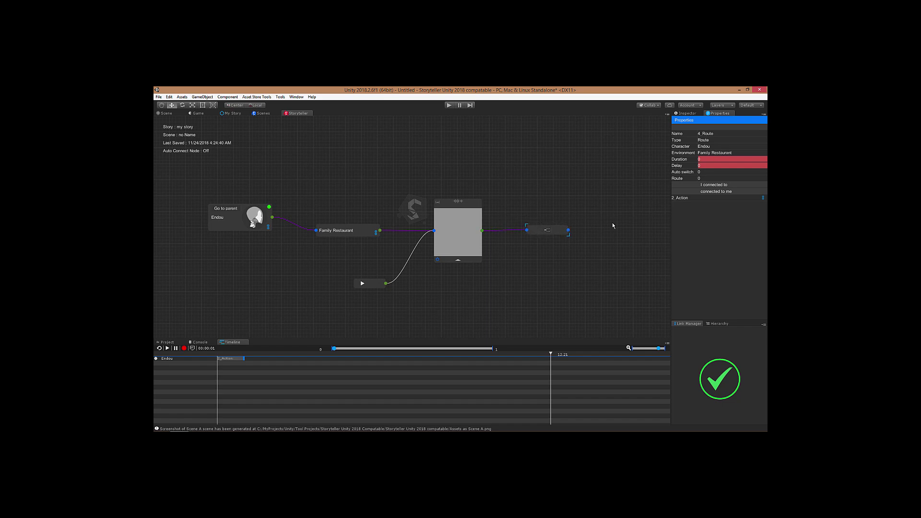
- Turn on Auto Connect Nodes and add another Action node following the Route node
middle_click_drag(519, 241, 474, 253)
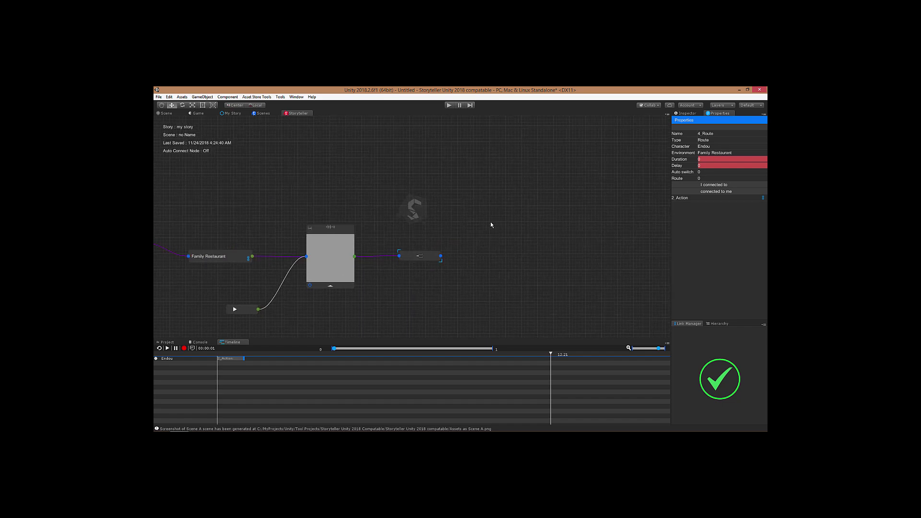
key("q")
key("w")
right_click(482, 210)
left_click(521, 210)
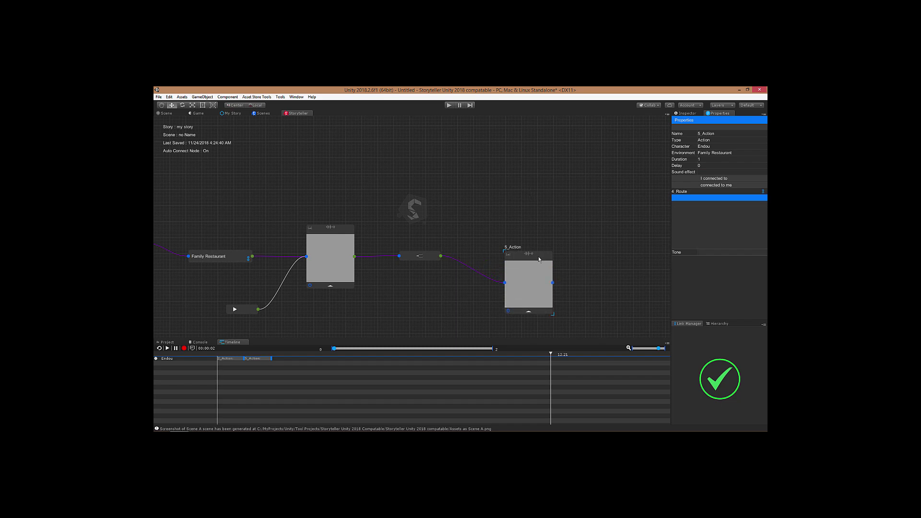
- Raise 5_Action above the Route node and add a second Action node below it, branching from 4_Route
left_click_drag(538, 256, 529, 162)
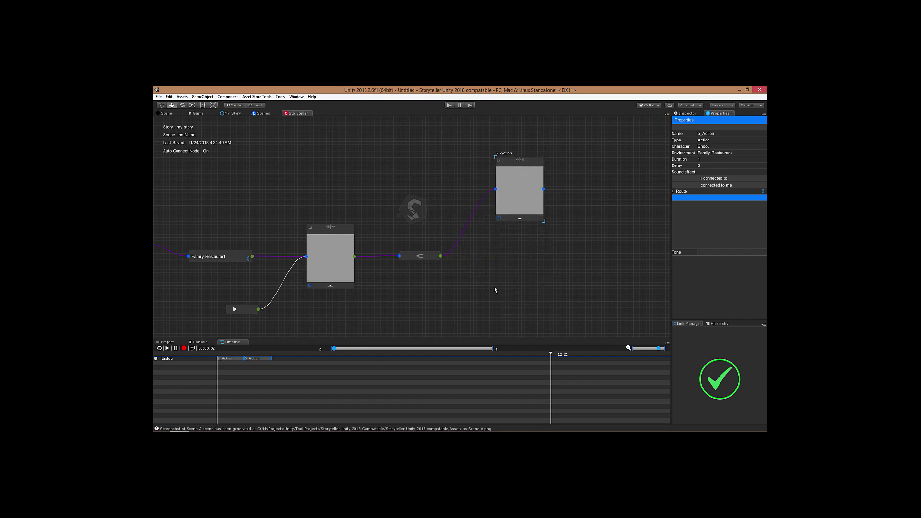
left_click(430, 256)
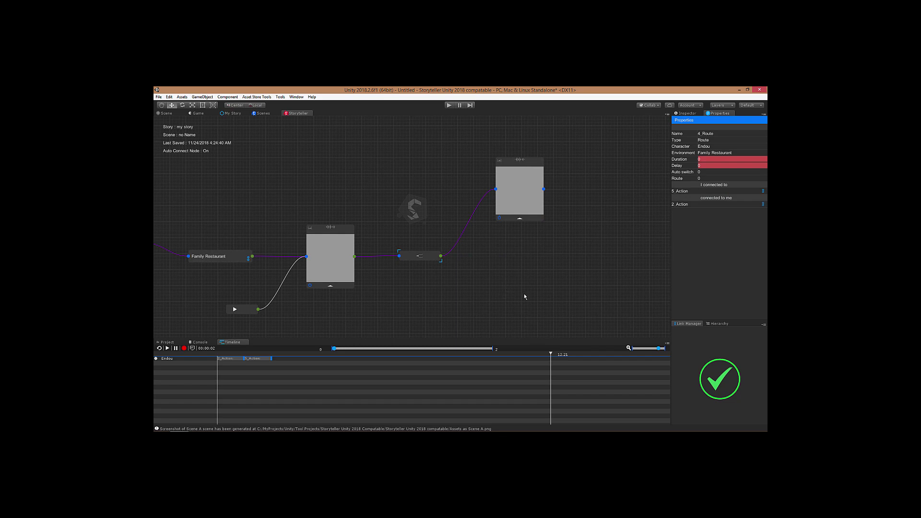
right_click(524, 297)
left_click(557, 295)
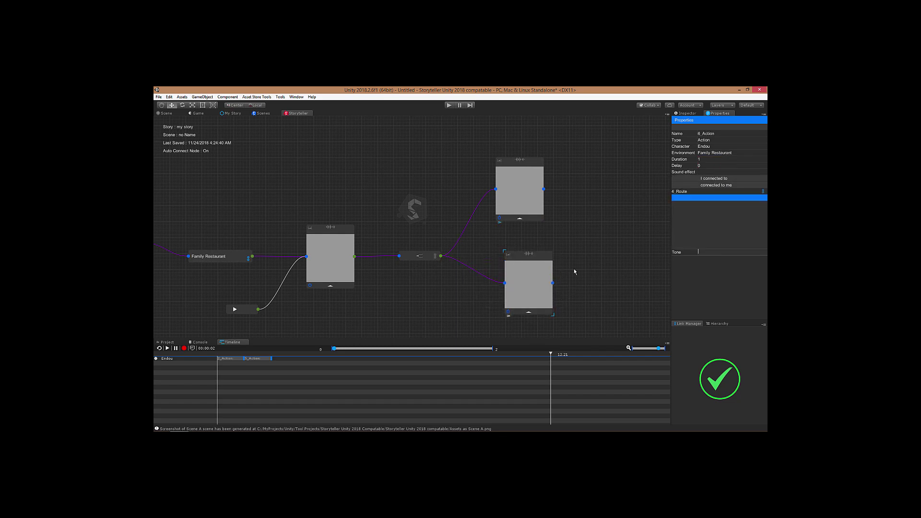
- Add a Link node following 6_Action and lower it into line with that action
right_click(607, 267)
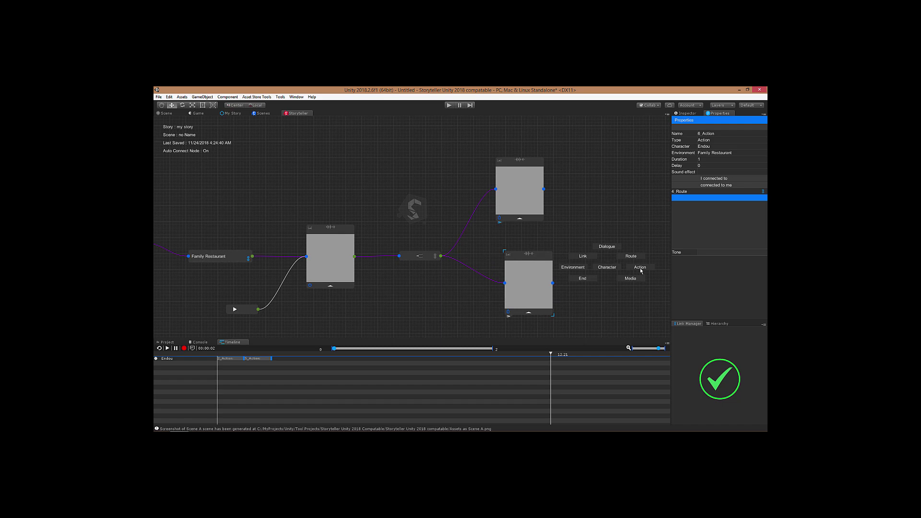
left_click(584, 256)
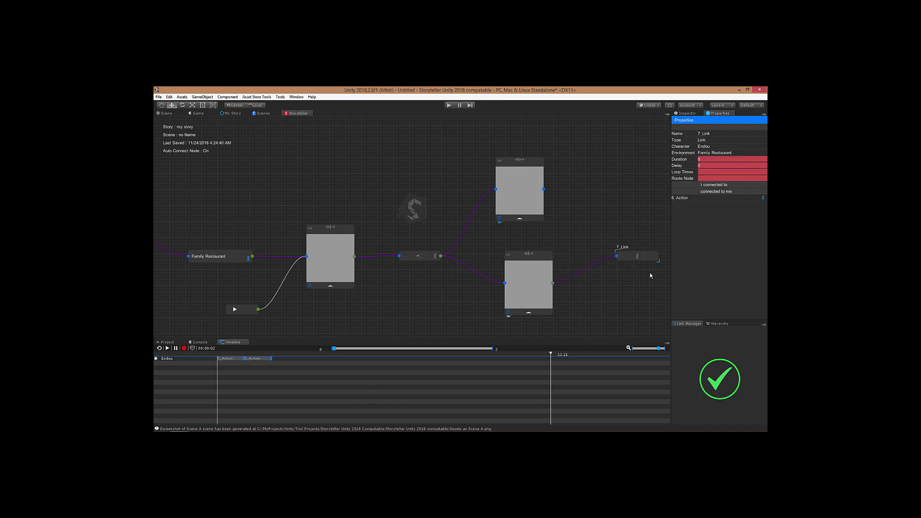
left_click_drag(649, 258, 640, 286)
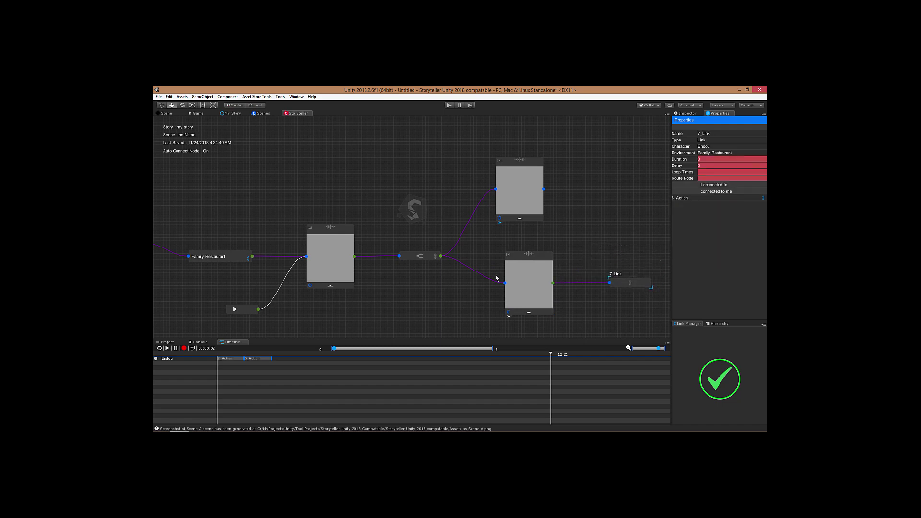
- With Auto Connect Nodes off, add a Link node above the Family Restaurant node and connect it to 2_Action
middle_click_drag(307, 211, 336, 210)
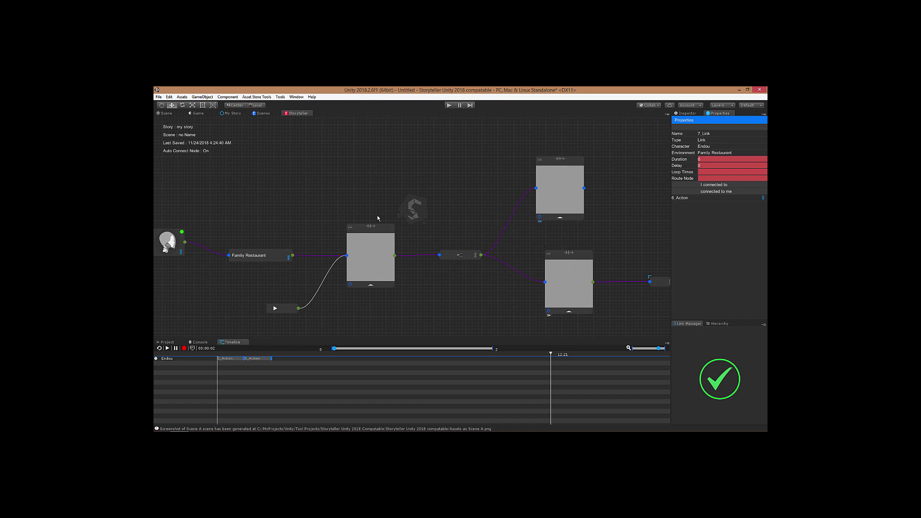
right_click(285, 217)
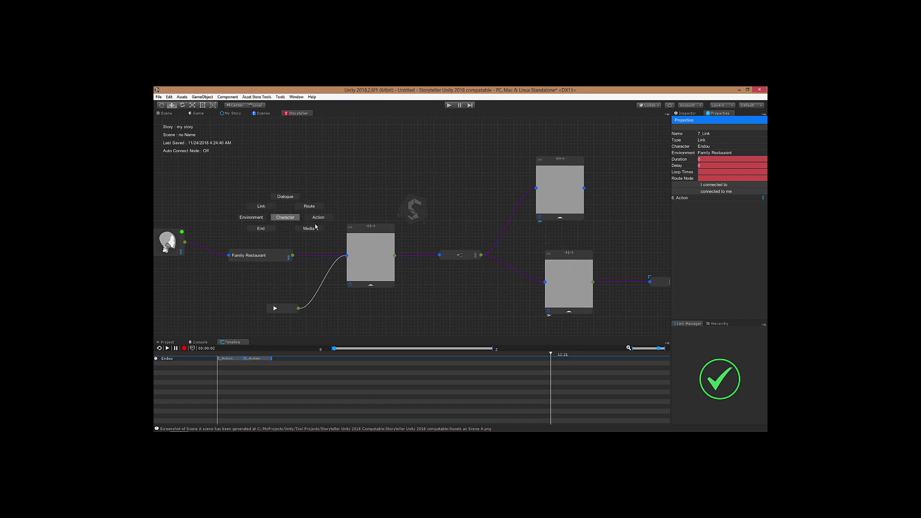
left_click(262, 207)
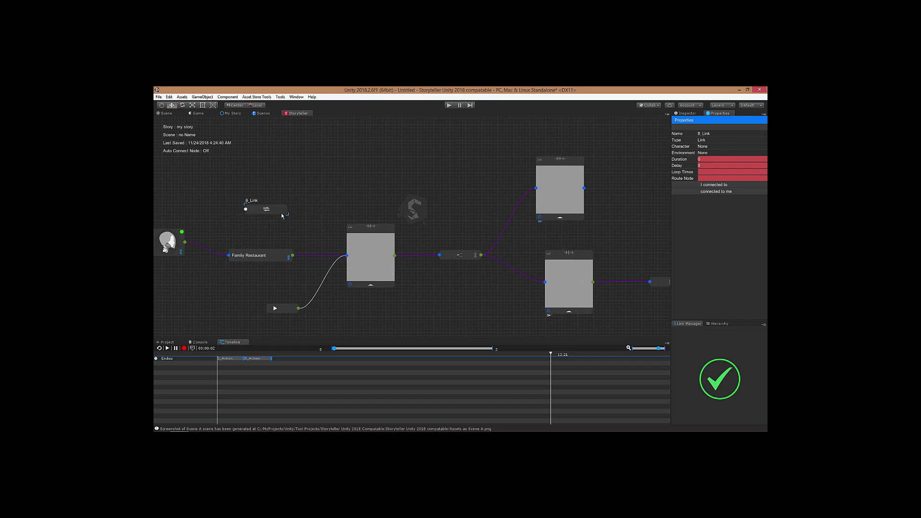
left_click(266, 212)
left_click_drag(335, 233, 349, 259)
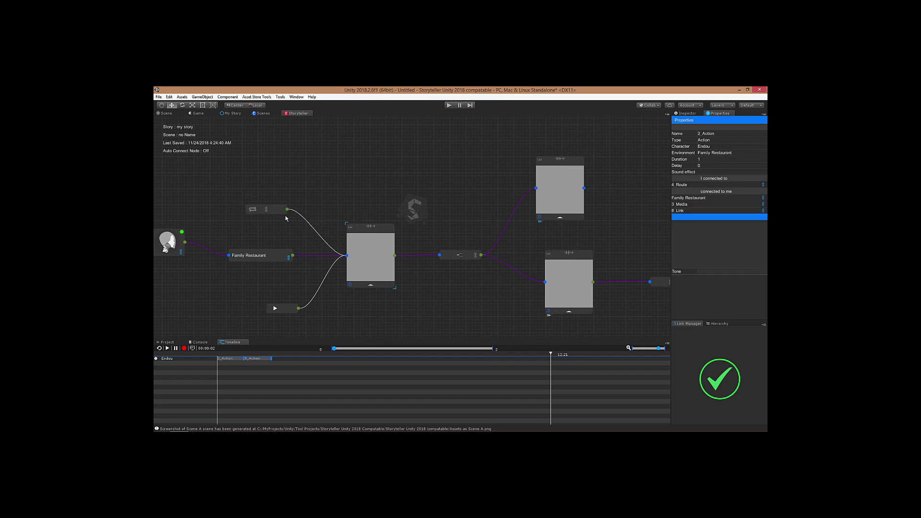
left_click_drag(289, 215, 309, 221)
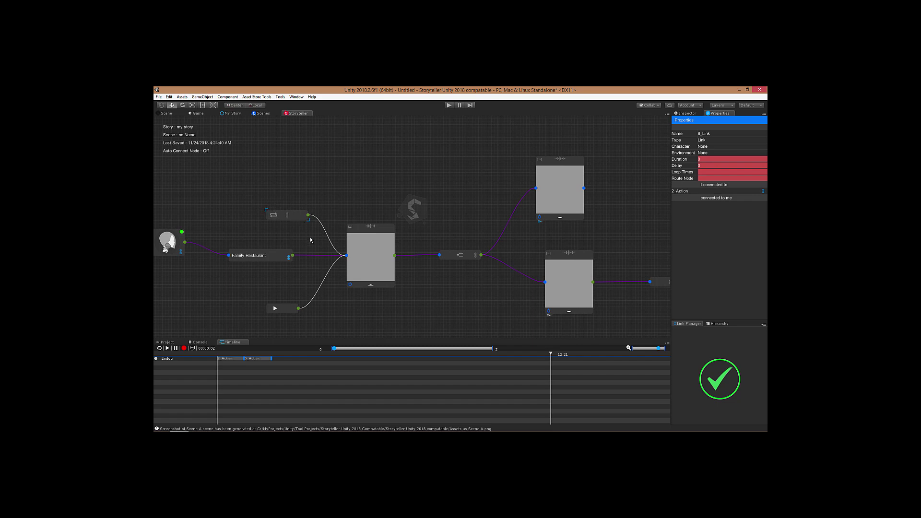
- Open the available link nodes for 8_Link and link it with 7_Link
left_click(288, 217)
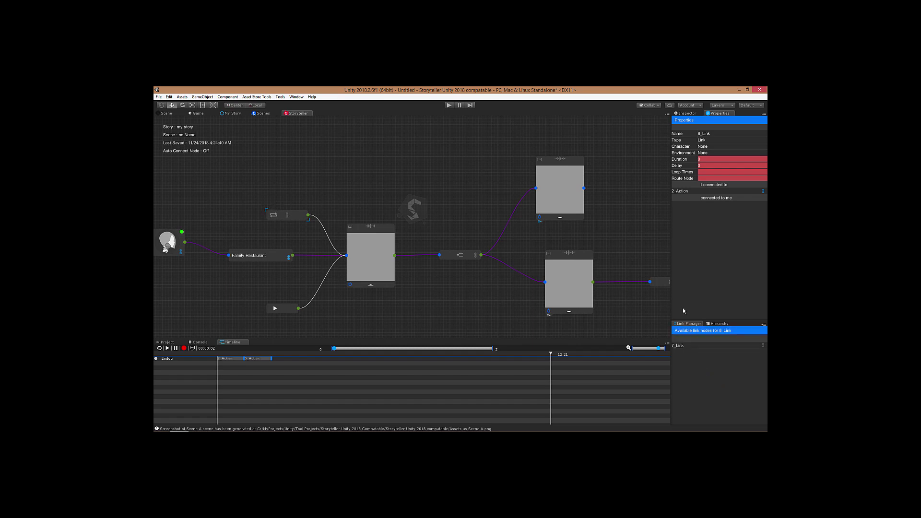
middle_click_drag(630, 243, 566, 243)
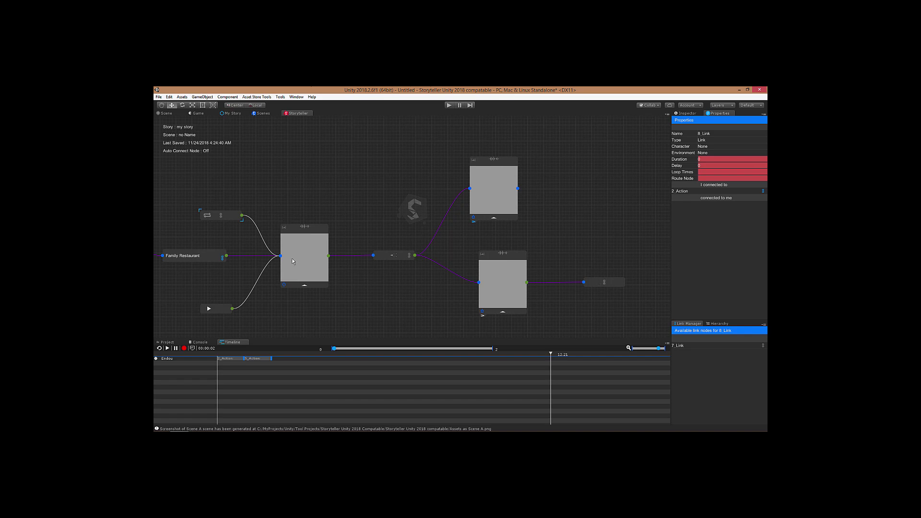
left_click(763, 345)
- Switch 8_Link to loop mode and assign 4_Route as its Route Node
middle_click_drag(242, 191, 390, 193)
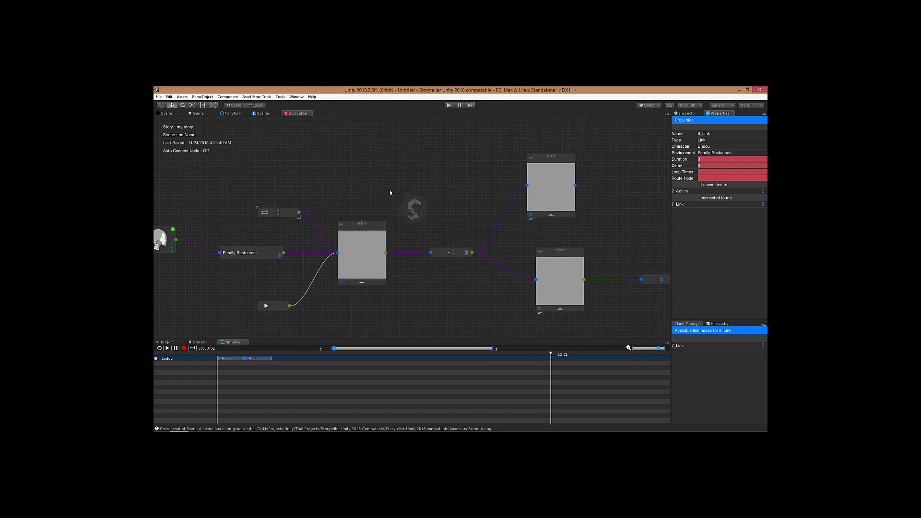
left_click(255, 215)
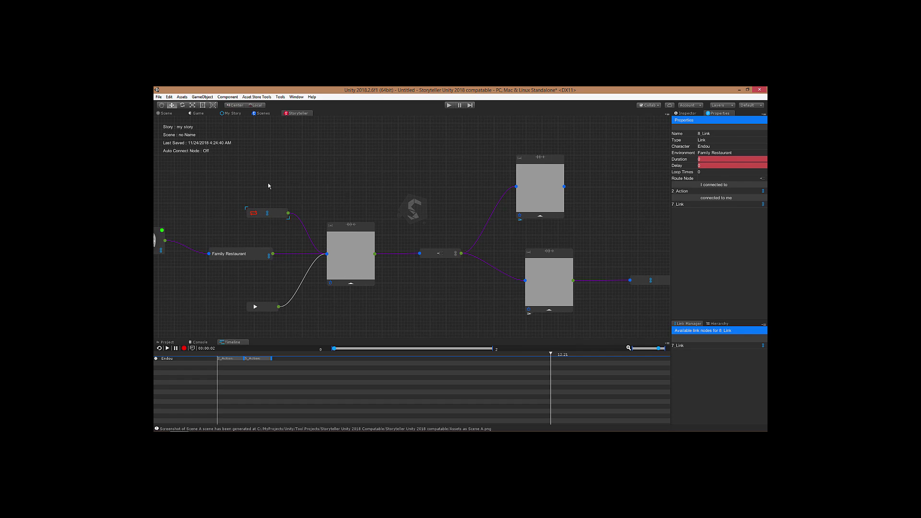
middle_click_drag(268, 183, 338, 186)
middle_click_drag(412, 194, 361, 211)
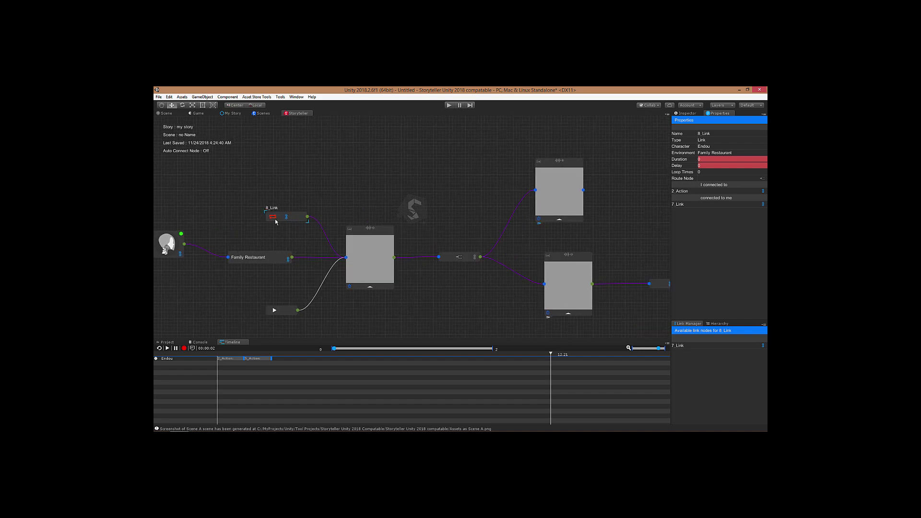
left_click(763, 182)
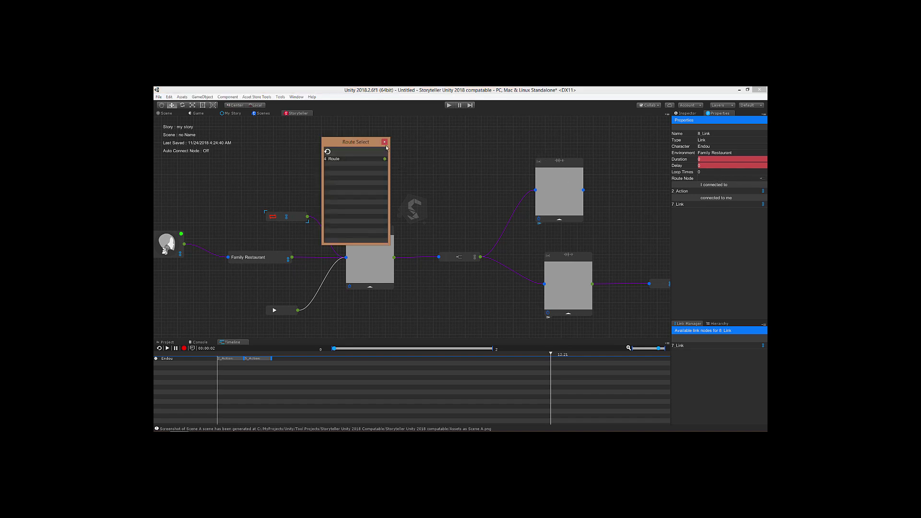
left_click_drag(398, 137, 472, 127)
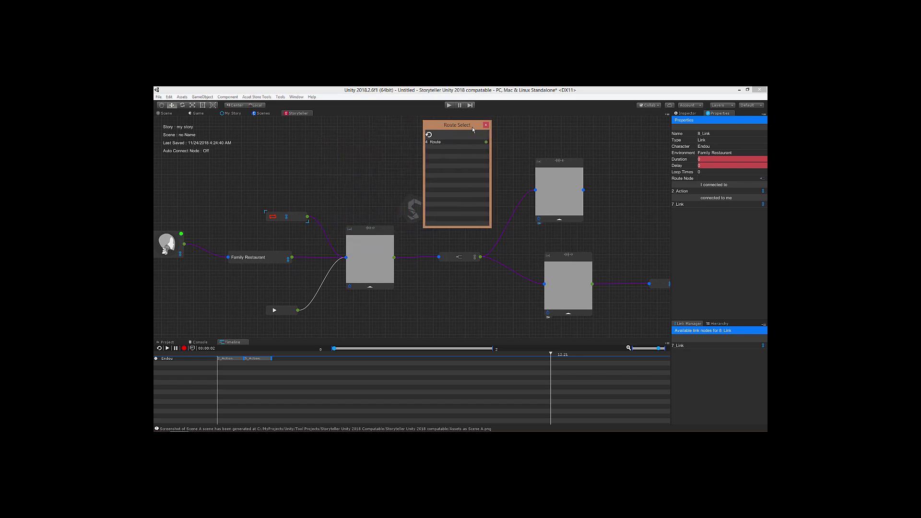
left_click(444, 143)
left_click(486, 126)
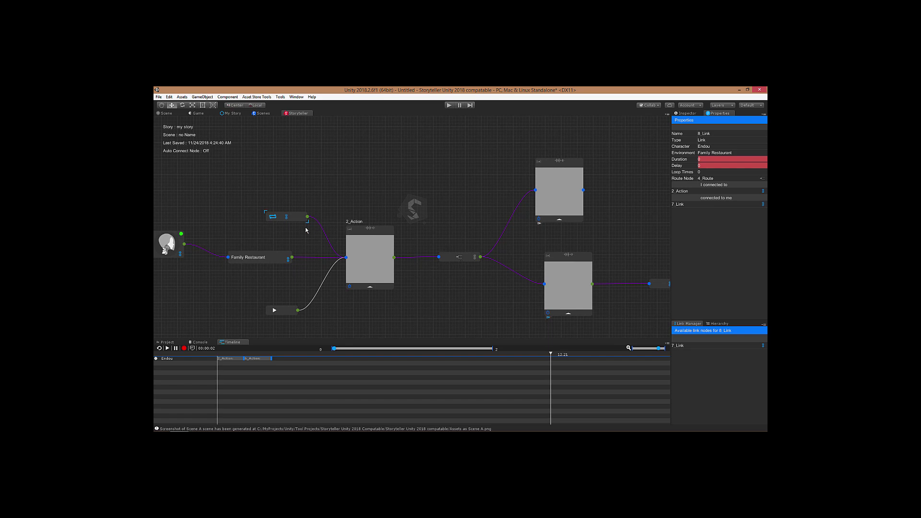
- Review 4_Route and 7_Link, and set the Loop Times of 8_Link to 2
left_click(463, 257)
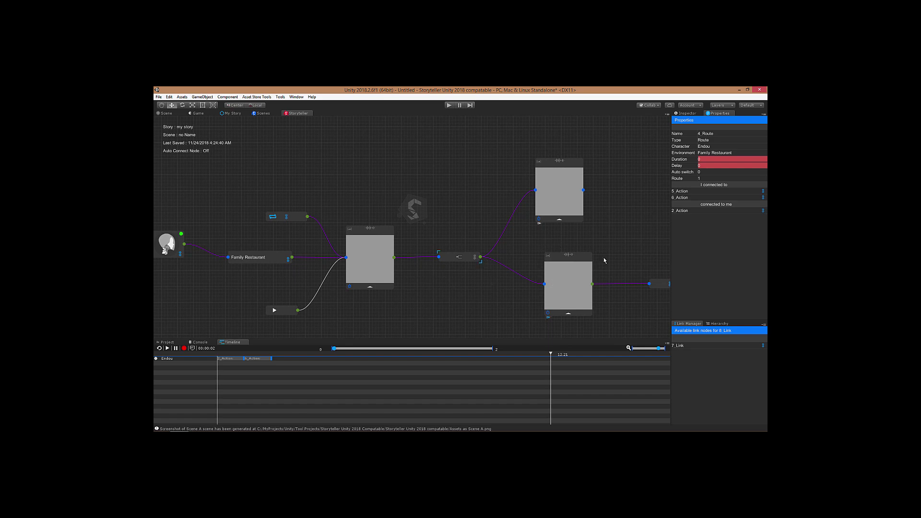
left_click(649, 280)
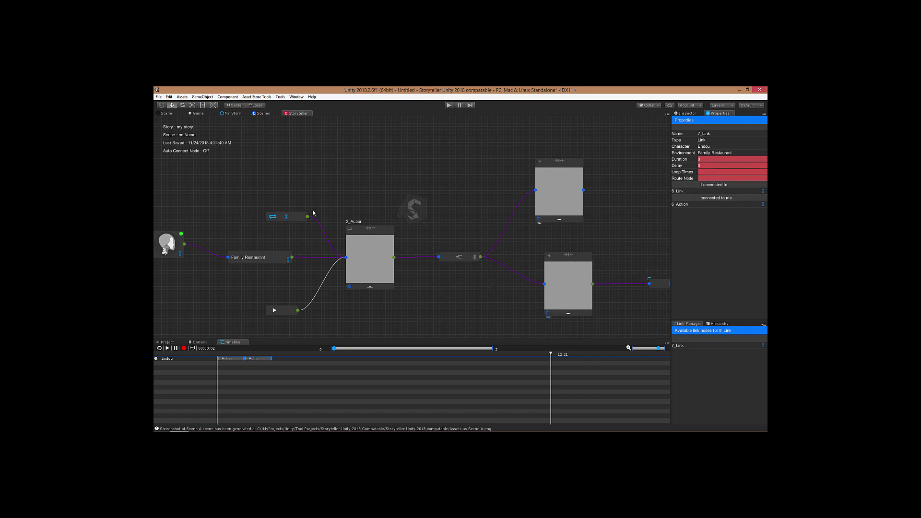
left_click(284, 218)
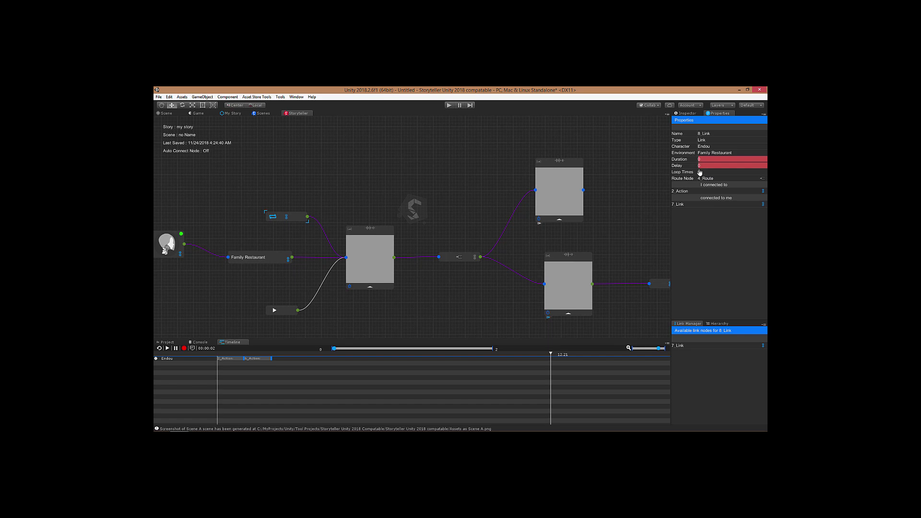
left_click(700, 173)
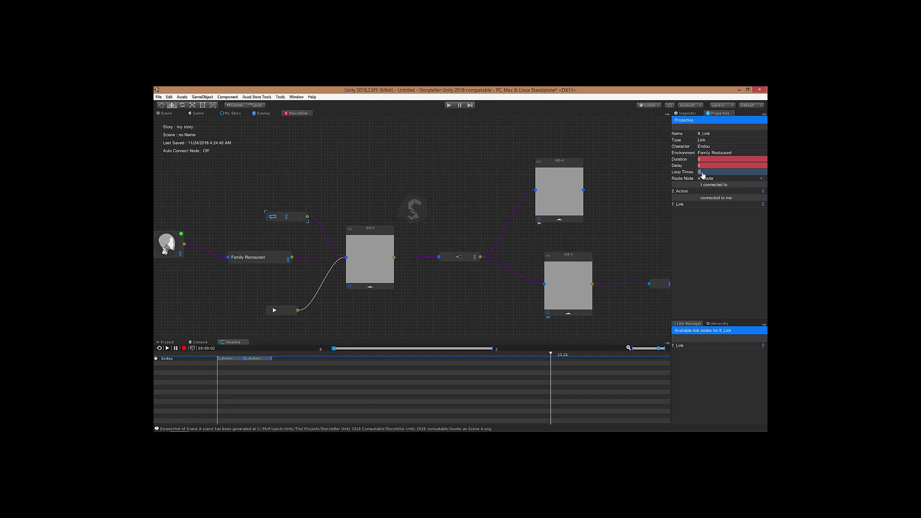
left_click(701, 173)
key("Return")
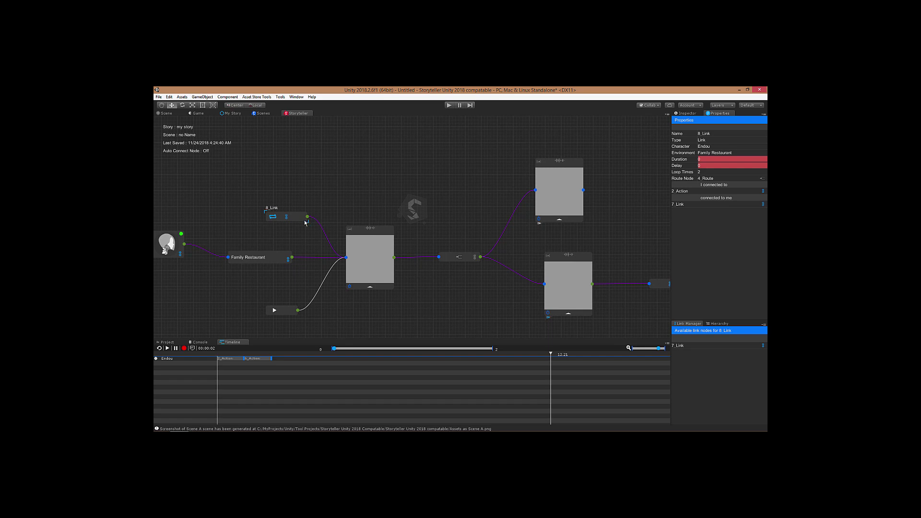
- Open the available routes for 4_Route and link it to the Rthing route
left_click(463, 259)
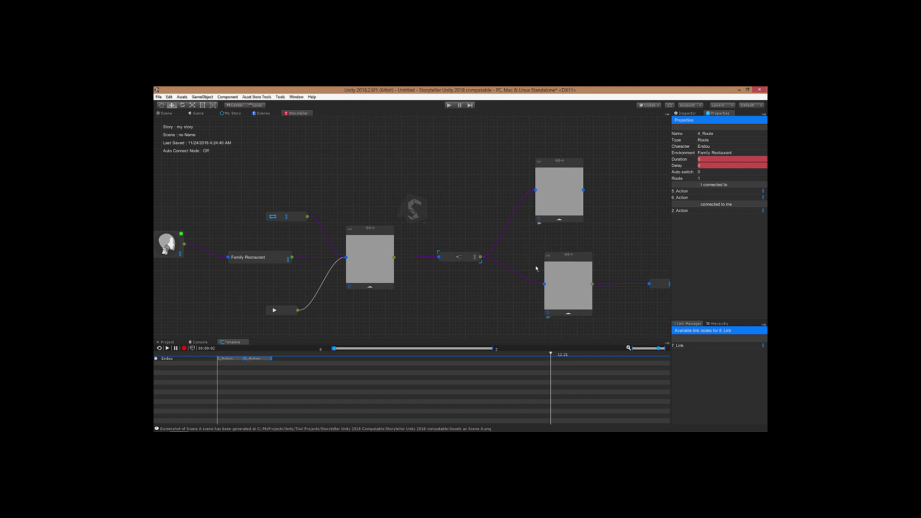
left_click(275, 311)
mouse_move(606, 221)
middle_mouse_down()
mouse_move(531, 236)
mouse_move(612, 215)
middle_mouse_up()
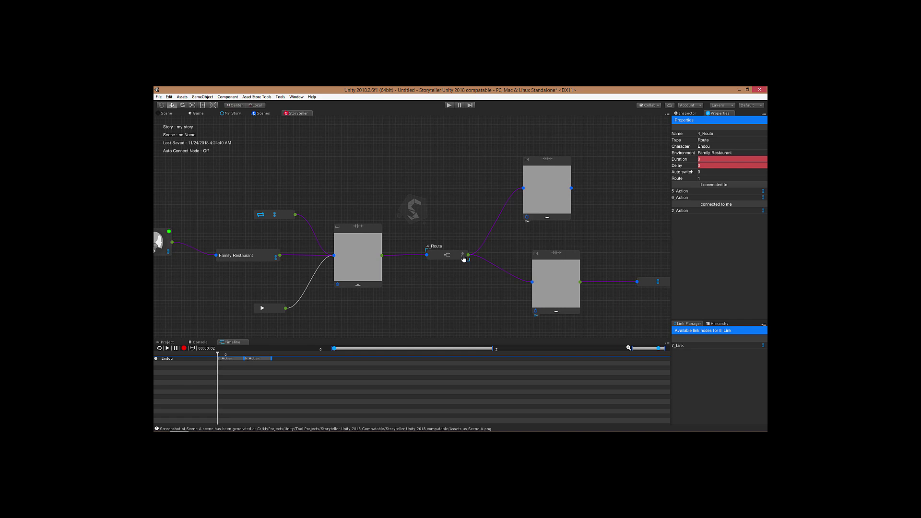
left_click(463, 256)
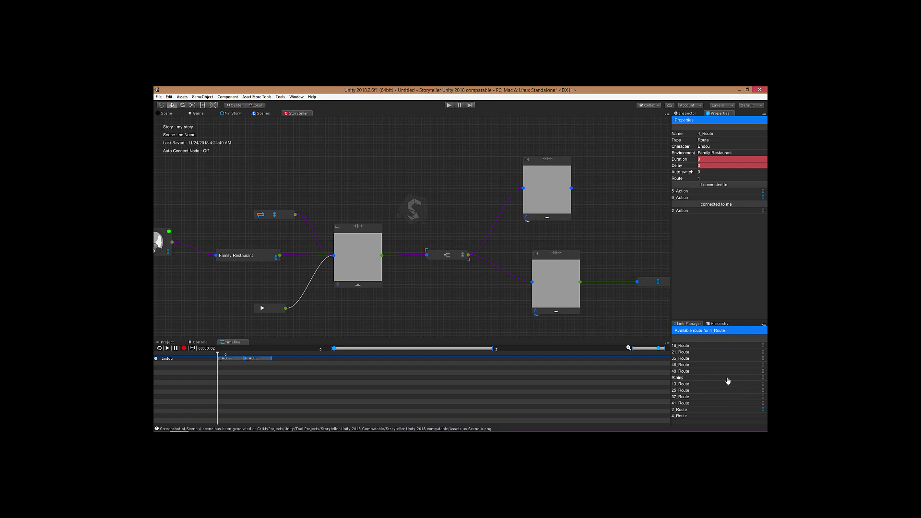
left_click(762, 378)
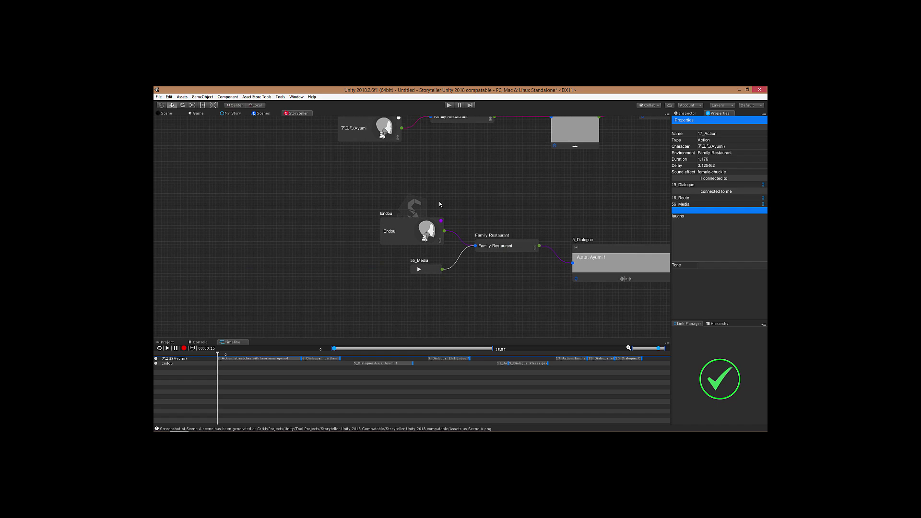
- Examine the linked Rthing route in Scene A before and after switching 4_Route's active branch to 5_Action
middle_click_drag(495, 186, 184, 212)
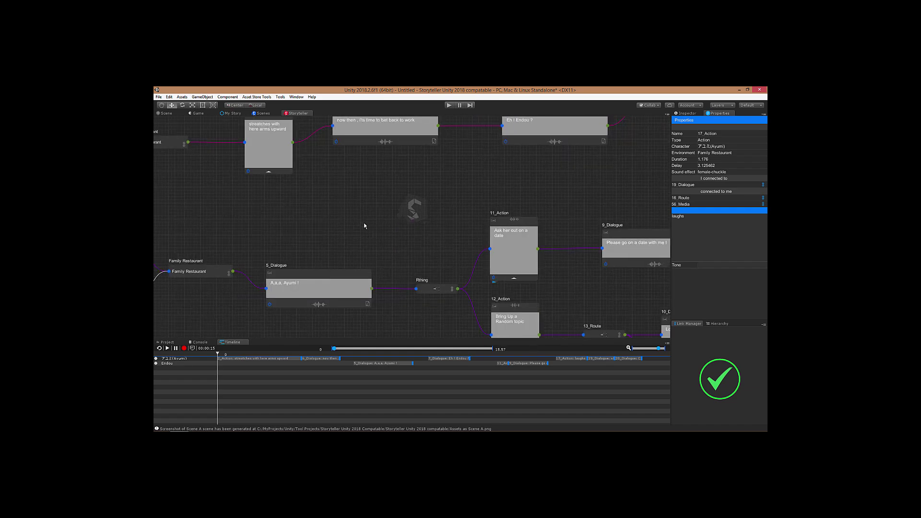
middle_click_drag(364, 223, 340, 157)
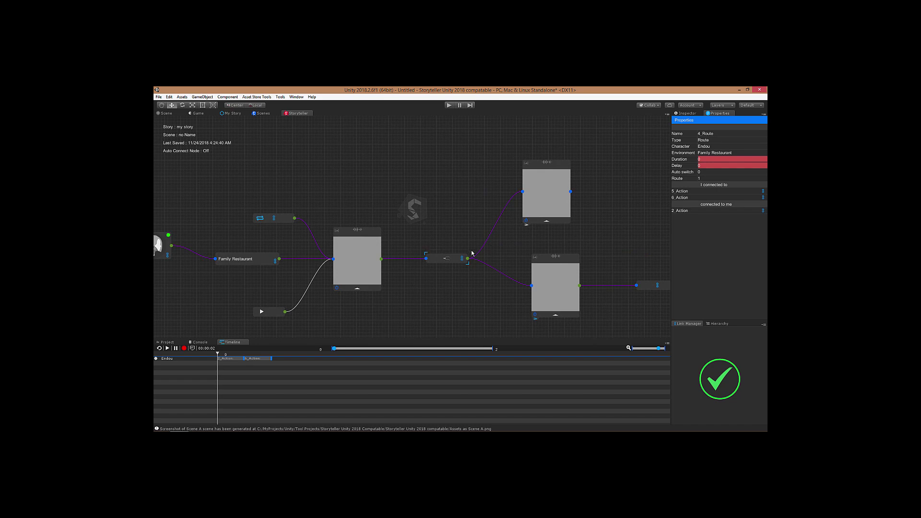
left_click(527, 225)
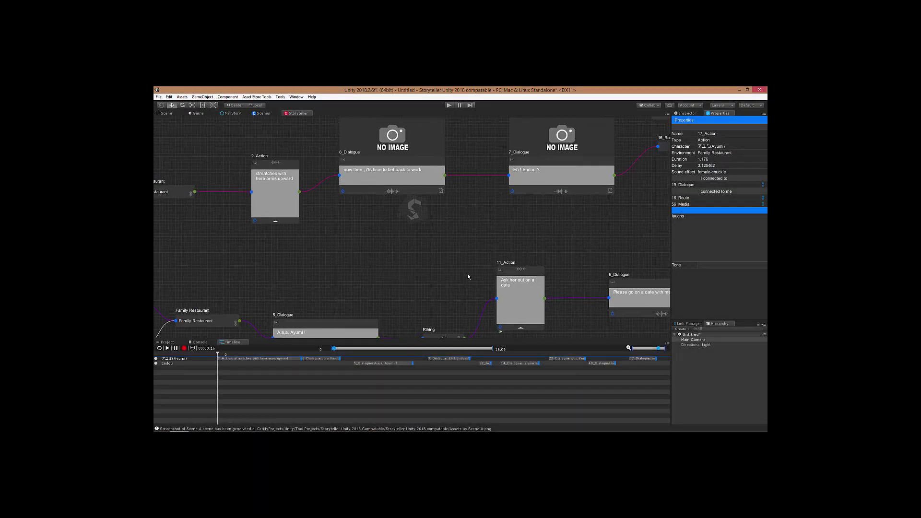
middle_click_drag(468, 274, 456, 225)
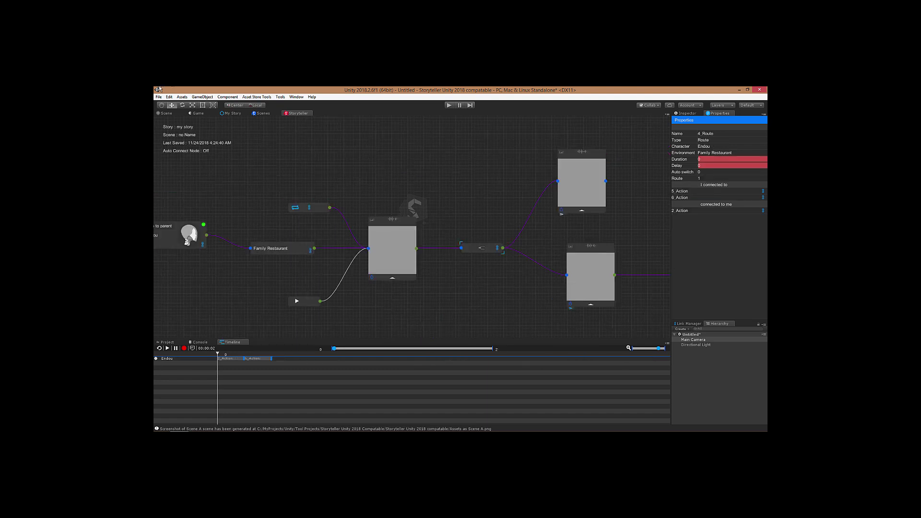
- Create a new scene in my story and open its empty canvas
left_click(262, 114)
left_click(173, 165)
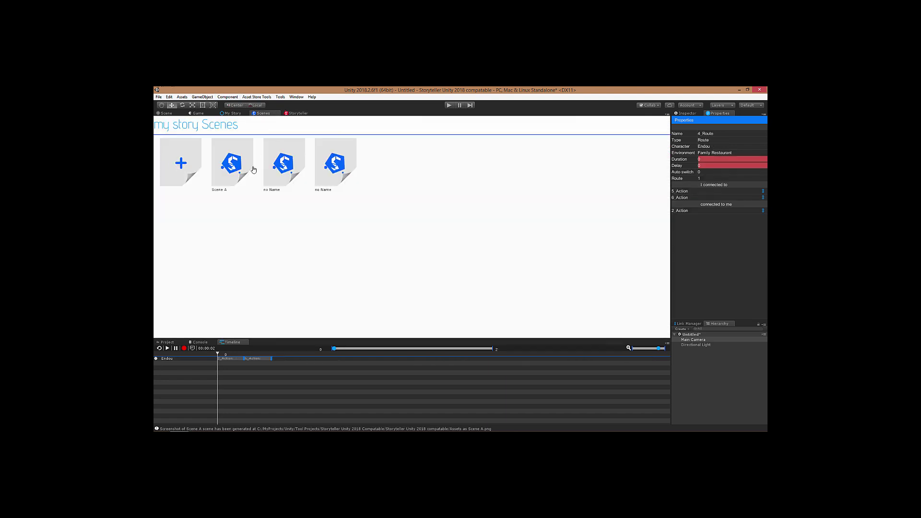
left_click(330, 175)
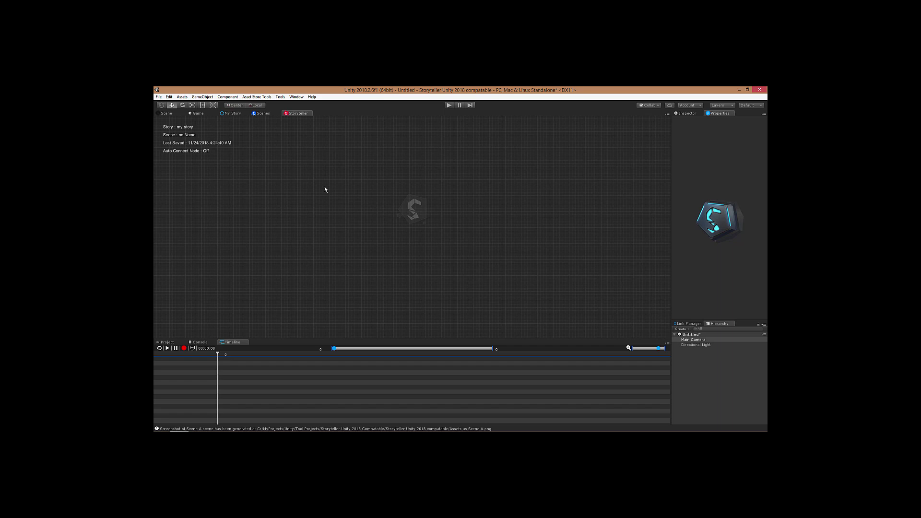
right_click(324, 190)
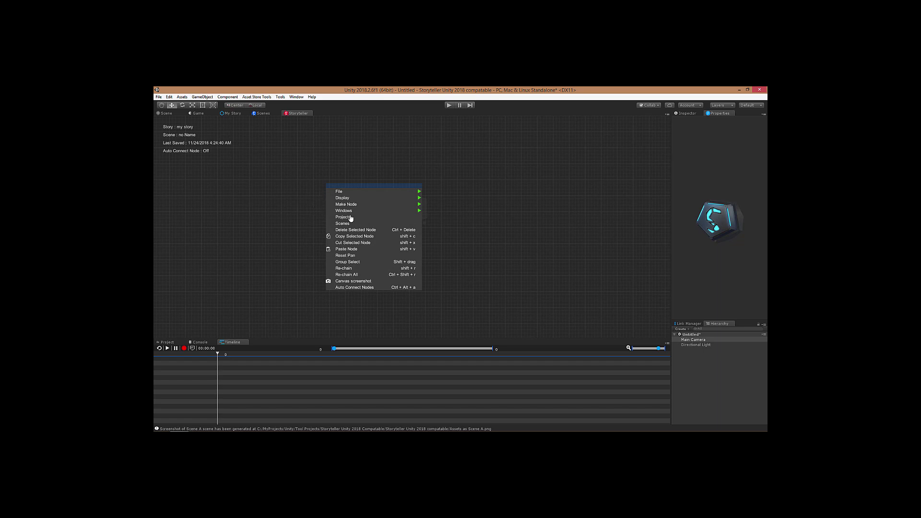
mouse_move(369, 212)
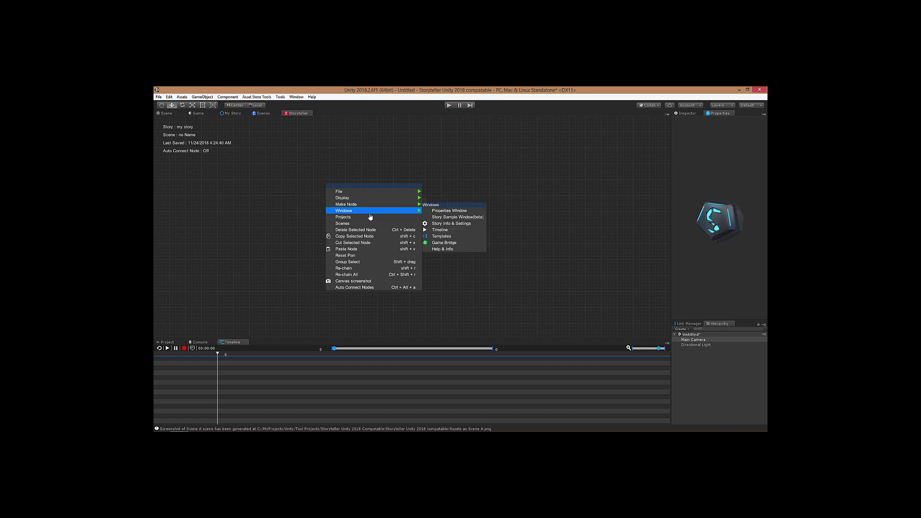
left_click(274, 219)
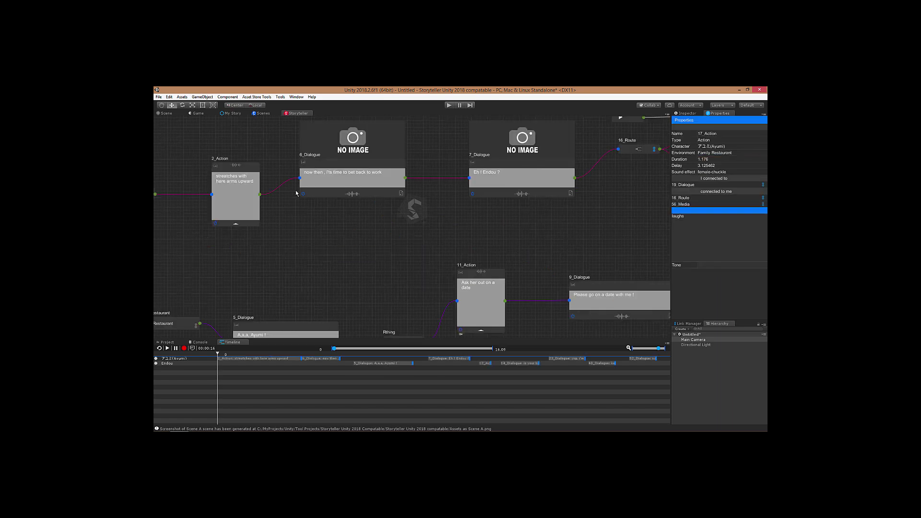
middle_click_drag(246, 244, 455, 241)
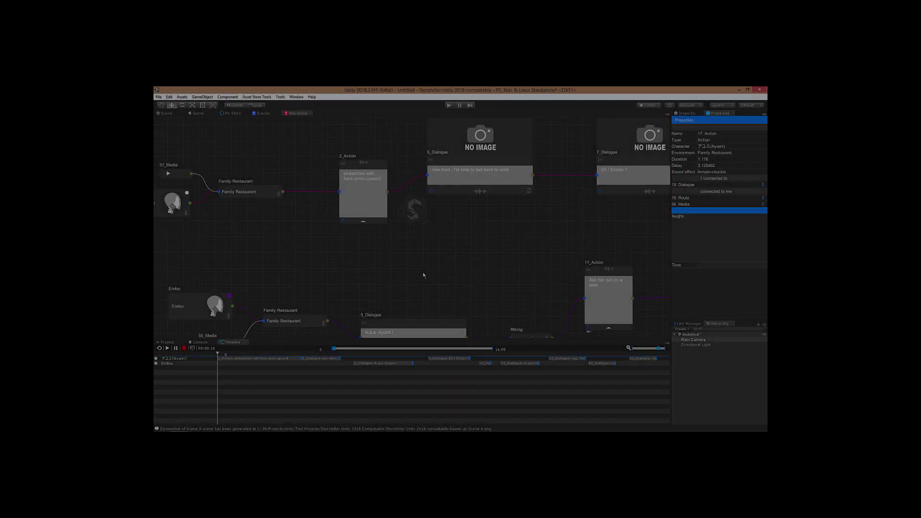
middle_click_drag(424, 273, 500, 251)
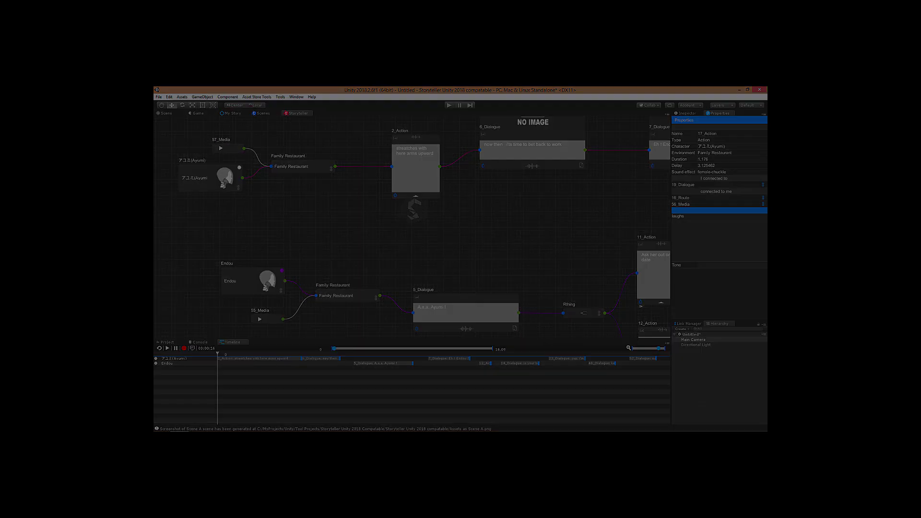